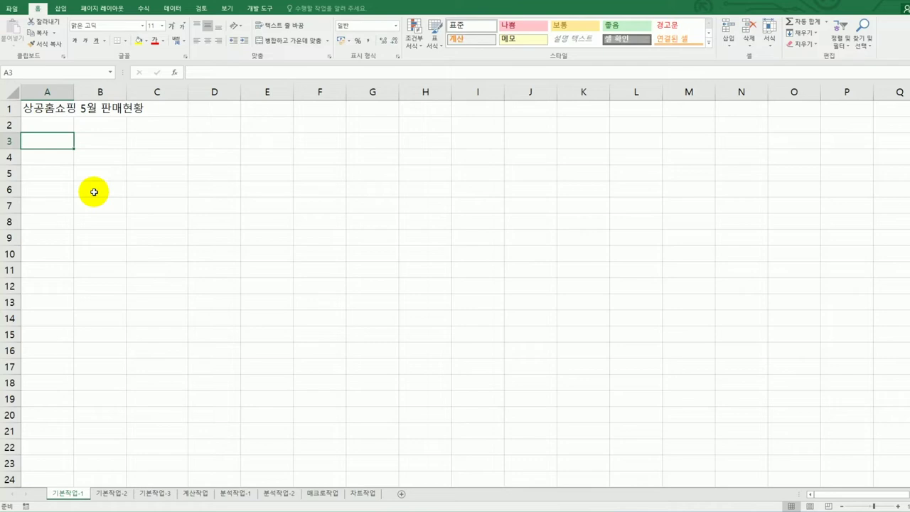
Step: Switch to the 기본작업-2 sheet and merge and center the title across A1:H1
drag(36, 144, 305, 236)
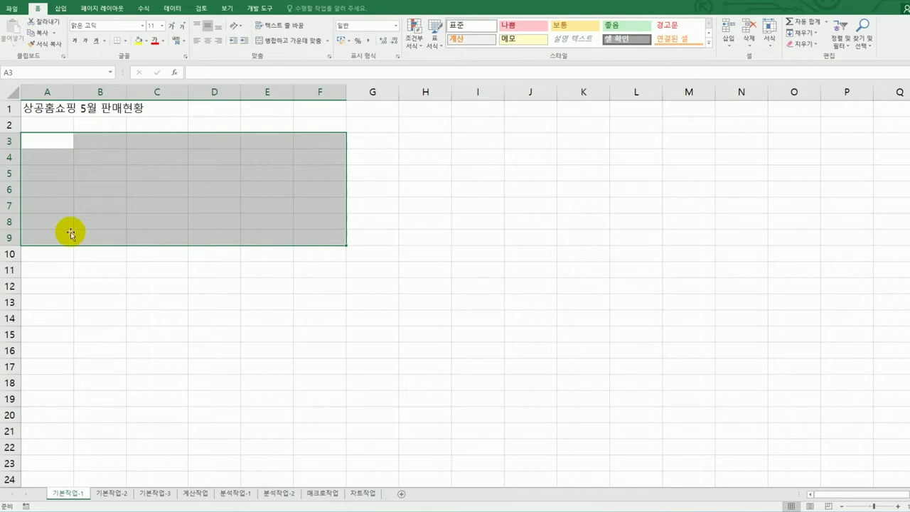
click(104, 493)
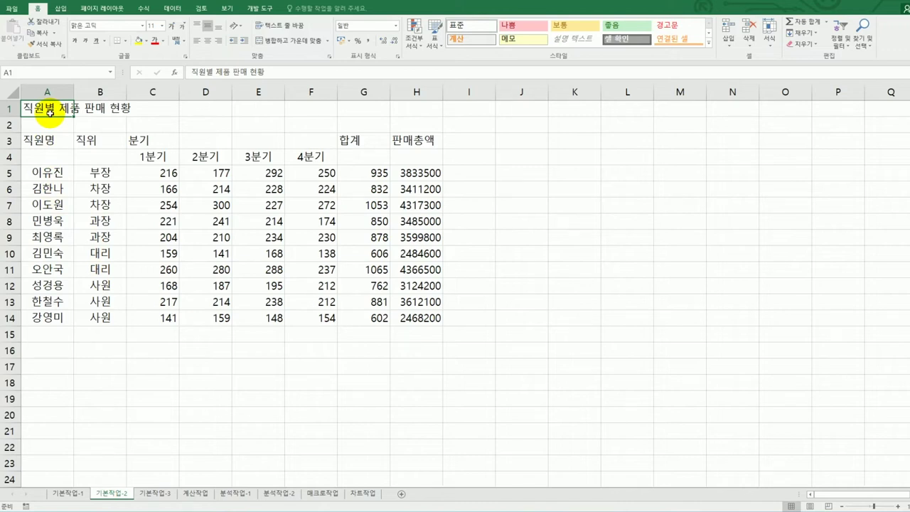
drag(50, 112, 399, 111)
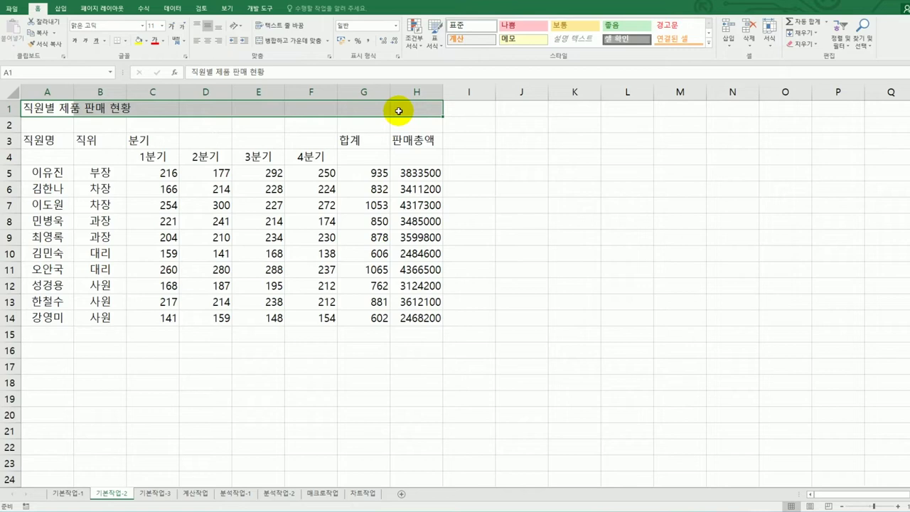
click(282, 47)
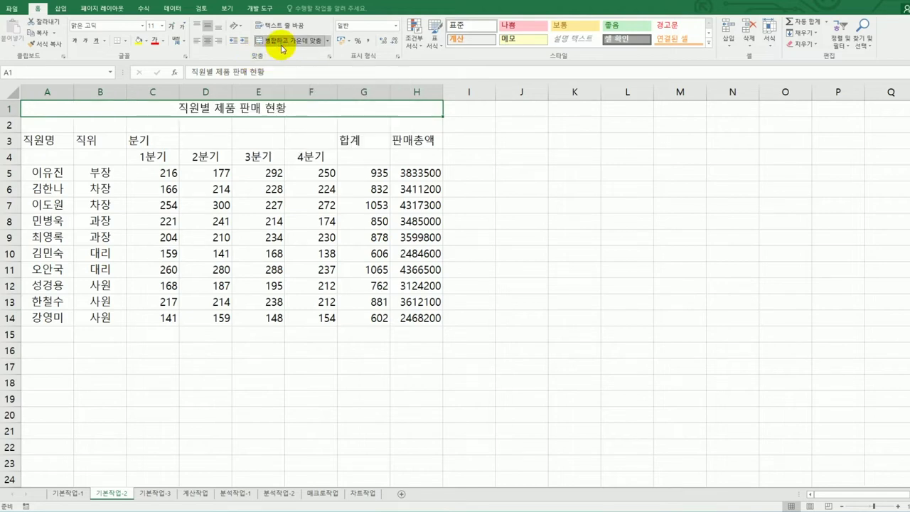
Step: Format the title in A1 with the 궁서 font at size 18, bold and underlined
click(143, 27)
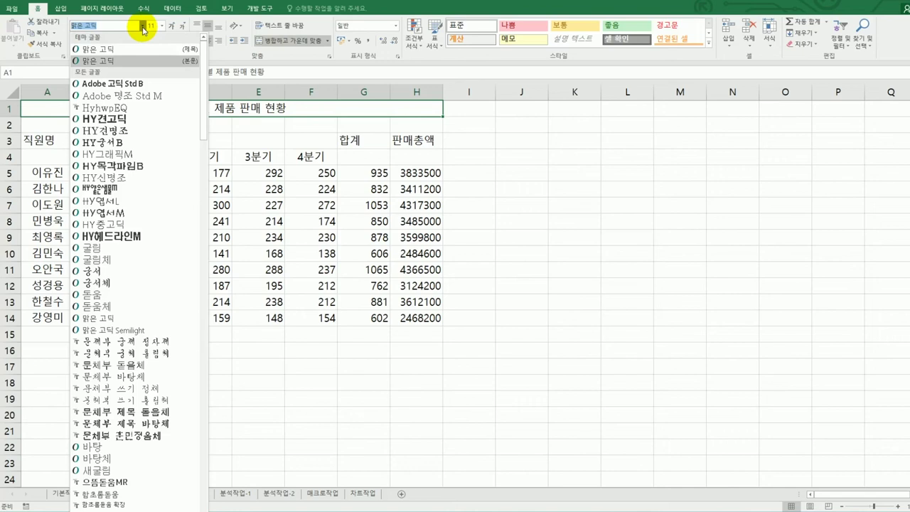
click(120, 273)
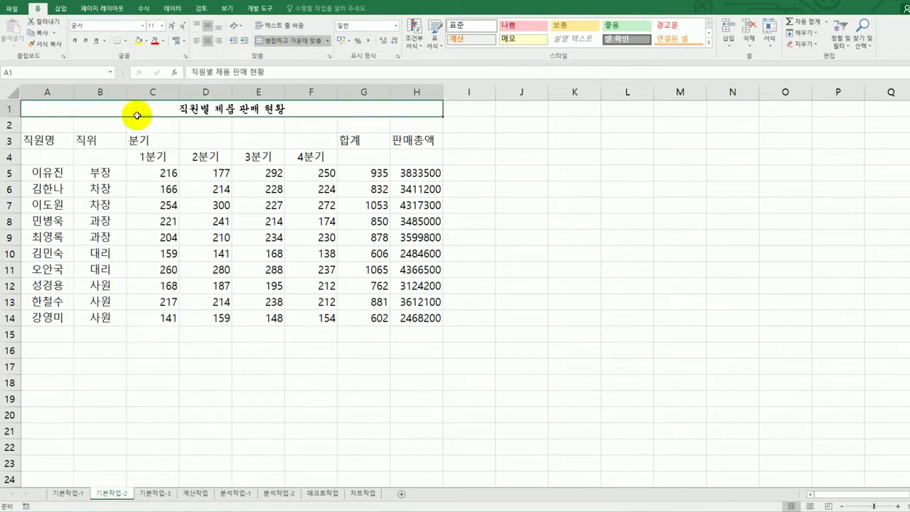
click(162, 27)
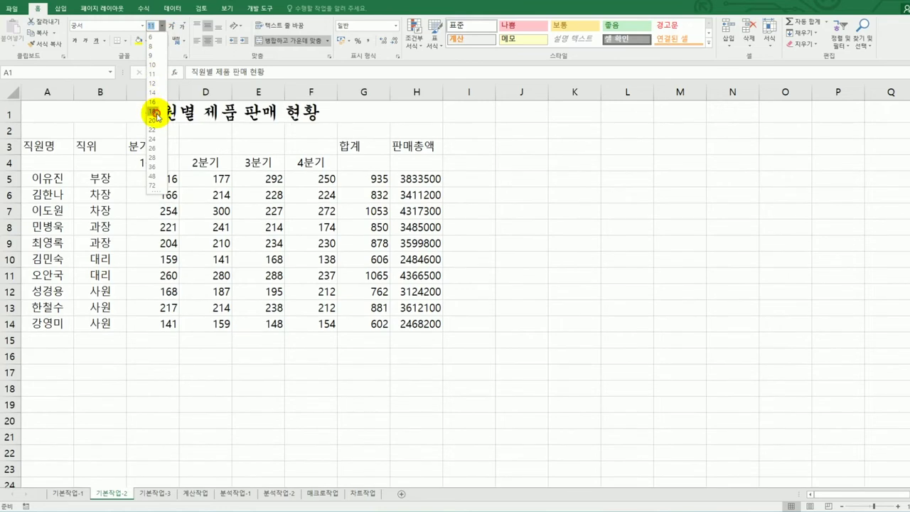
click(154, 112)
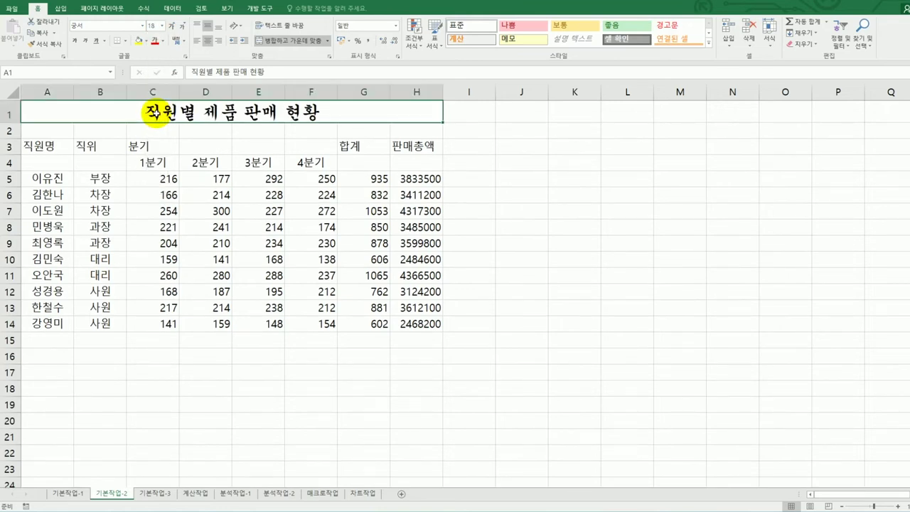
click(76, 43)
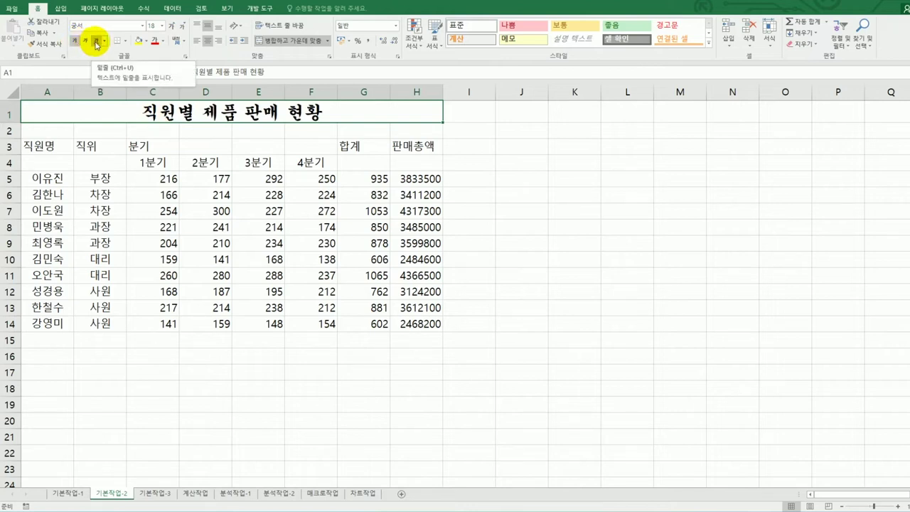
click(97, 43)
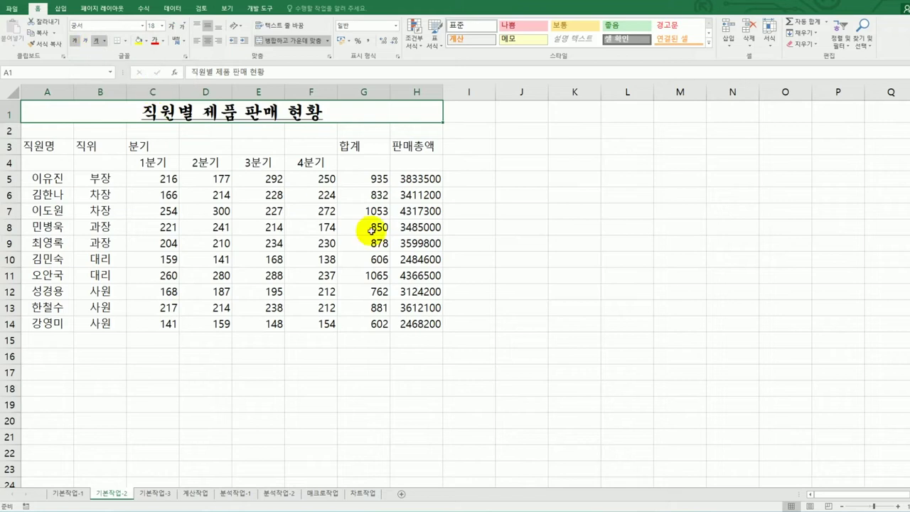
click(474, 255)
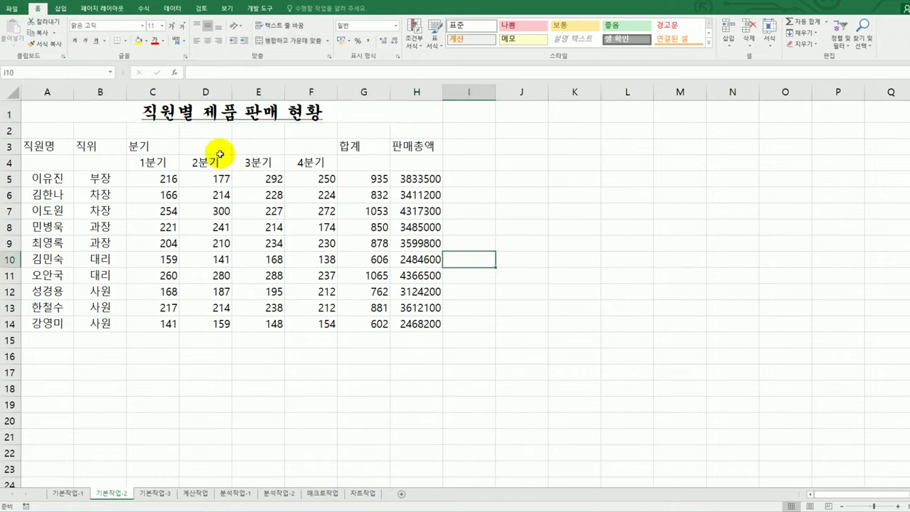
click(212, 119)
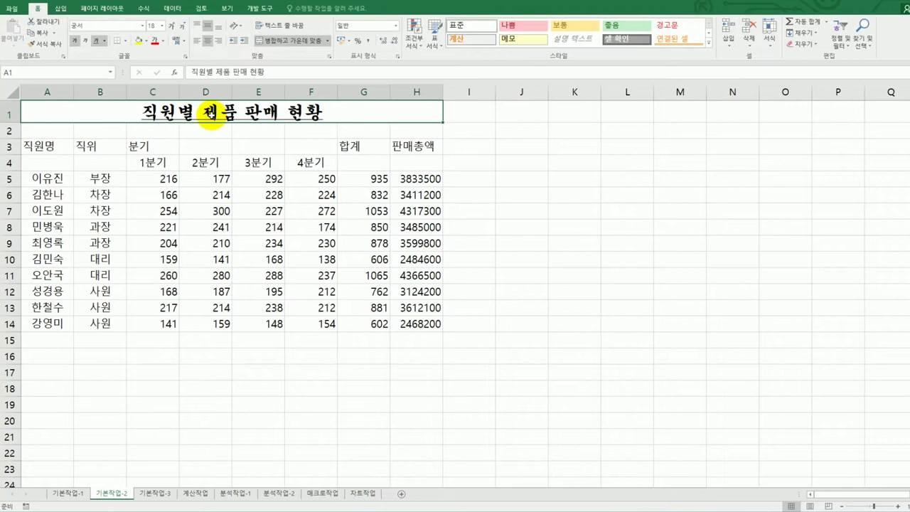
Step: Merge and center each of the header ranges A3:A4, B3:B4, C3:F3, G3:G4 and H3:H4
drag(66, 146, 60, 163)
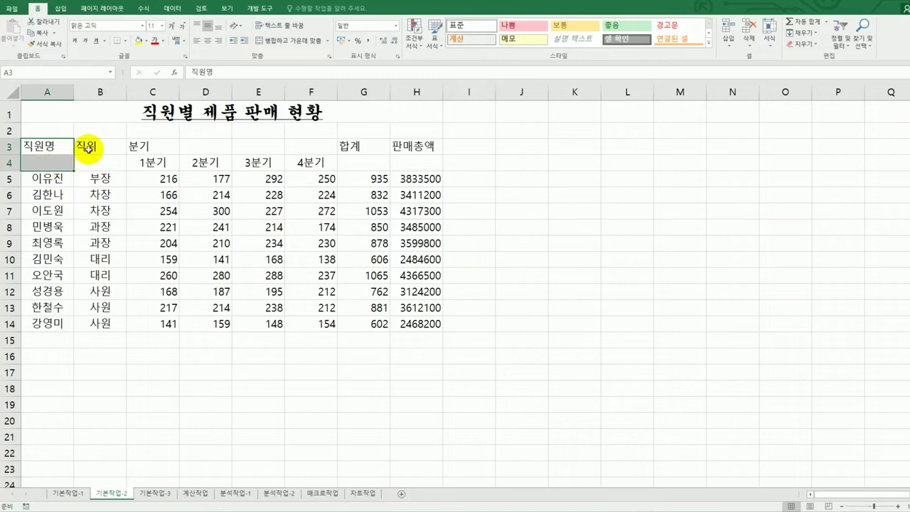
drag(86, 146, 298, 143)
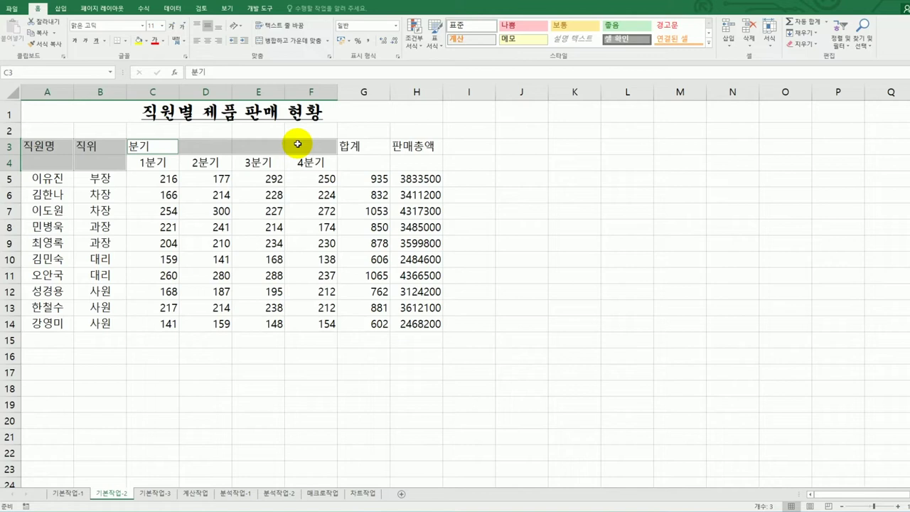
drag(353, 145, 356, 160)
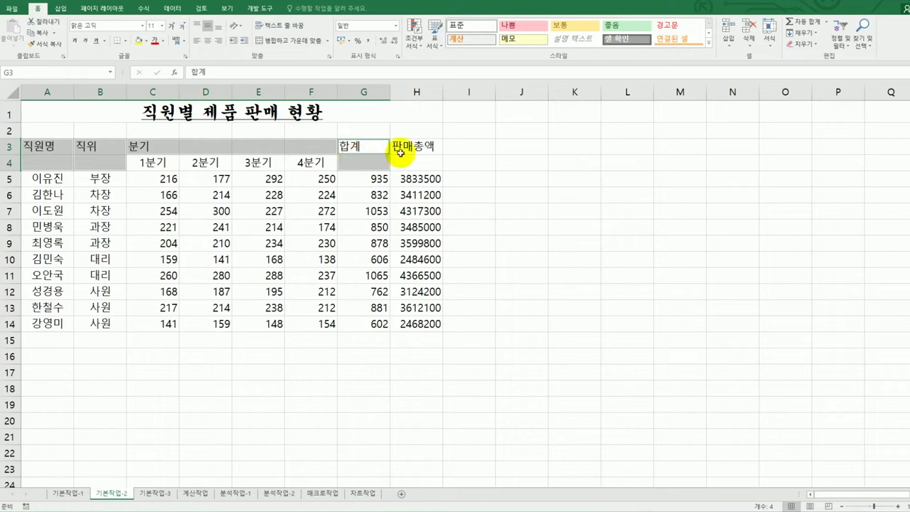
drag(412, 147, 412, 162)
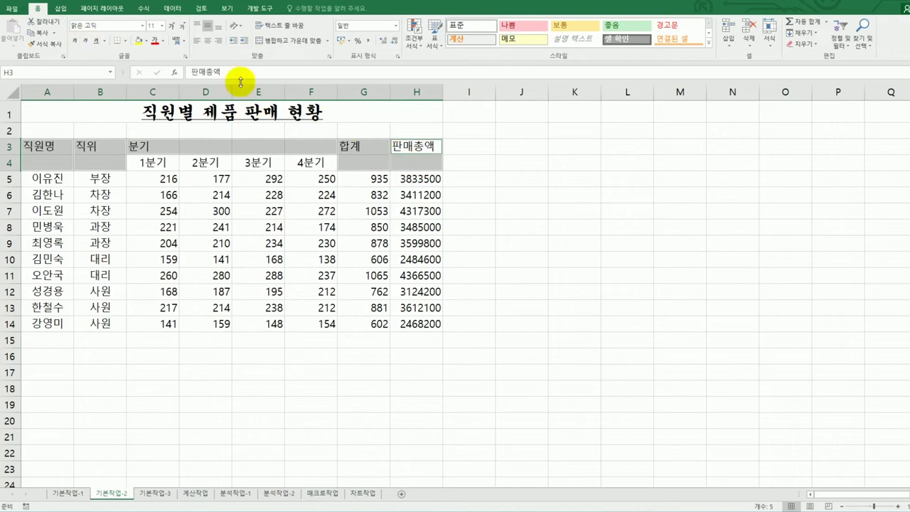
click(269, 44)
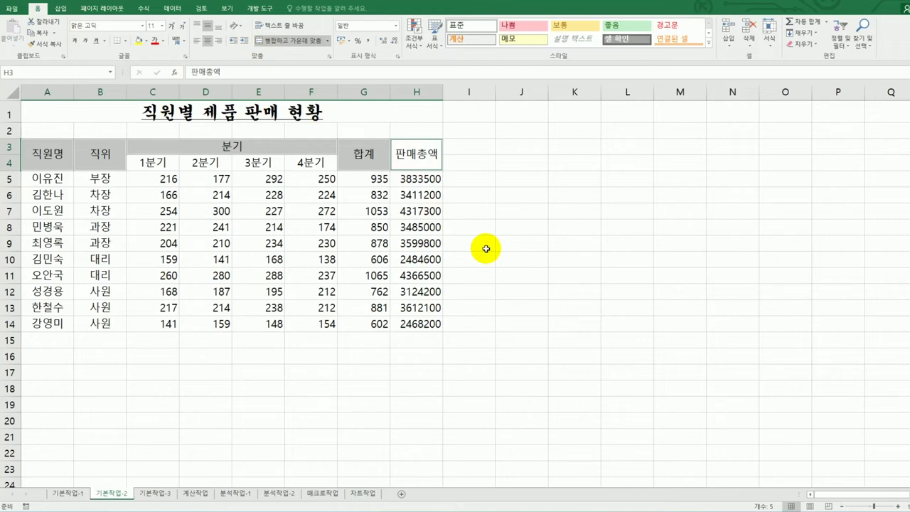
Step: Apply the 강조색6 cell style to the header range A3:H4
drag(63, 153, 402, 162)
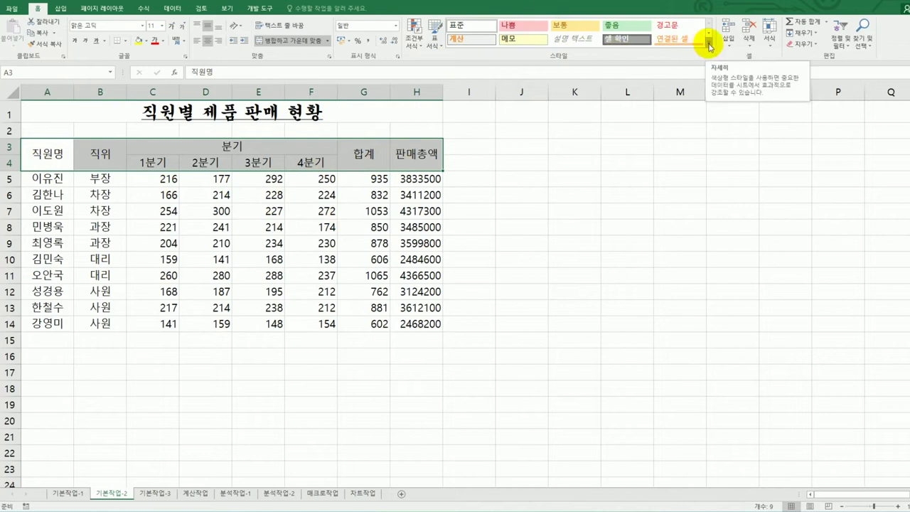
click(709, 45)
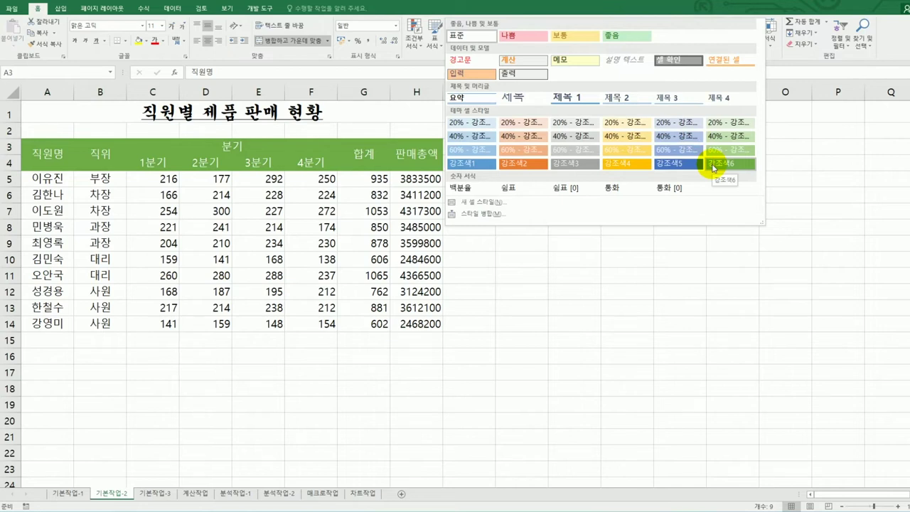
click(713, 168)
click(655, 334)
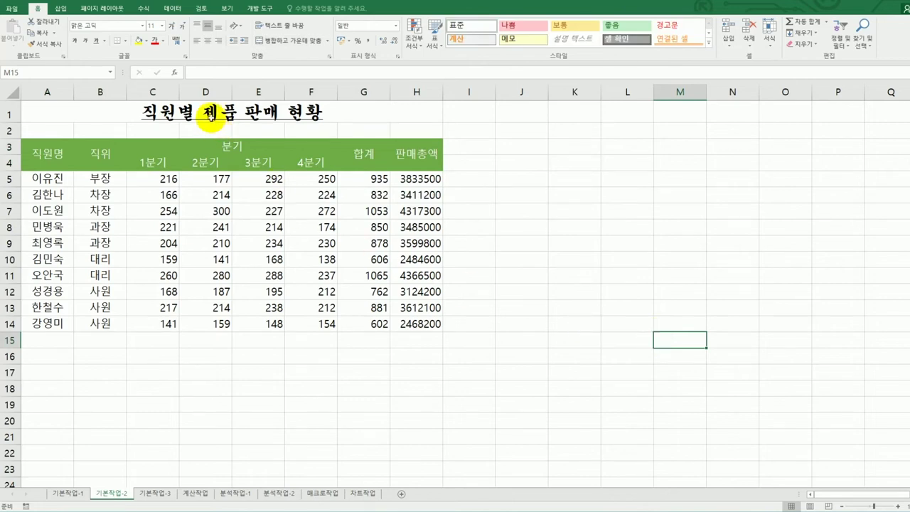
Step: Insert the special character ♠ in front of the title text in A1
click(209, 118)
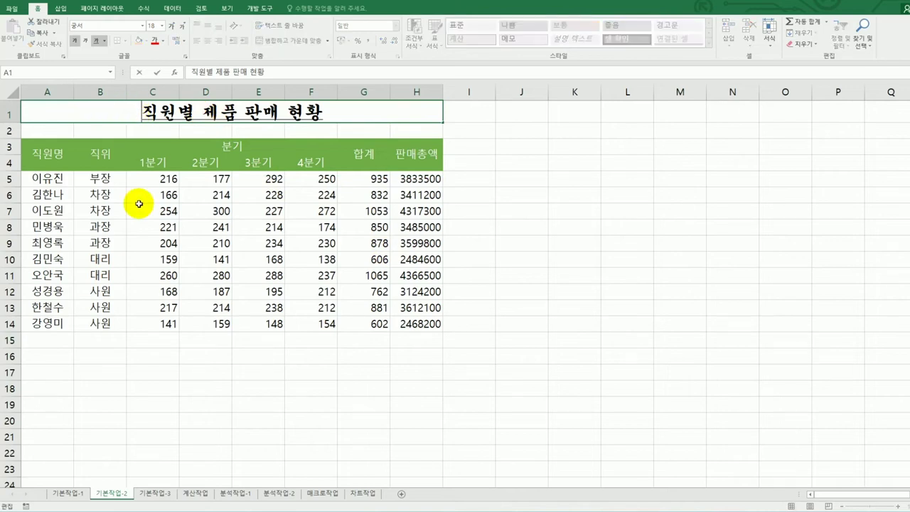
click(191, 71)
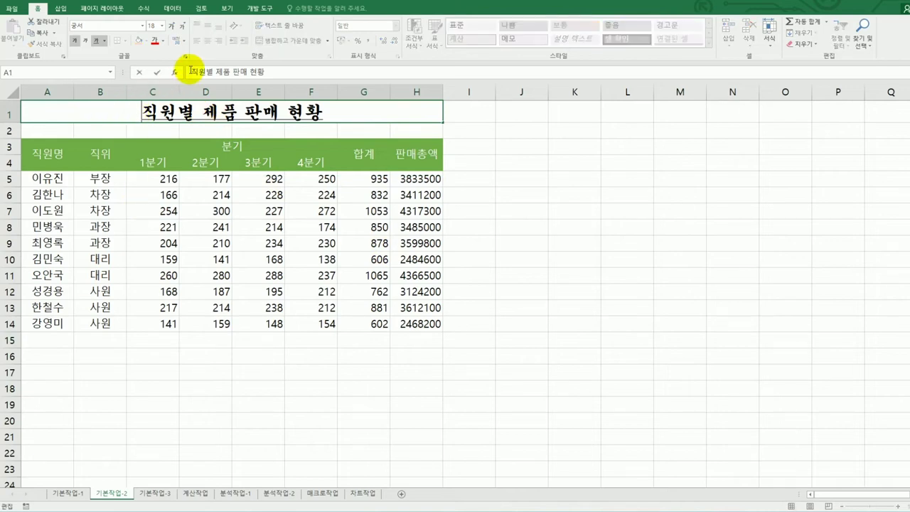
click(190, 70)
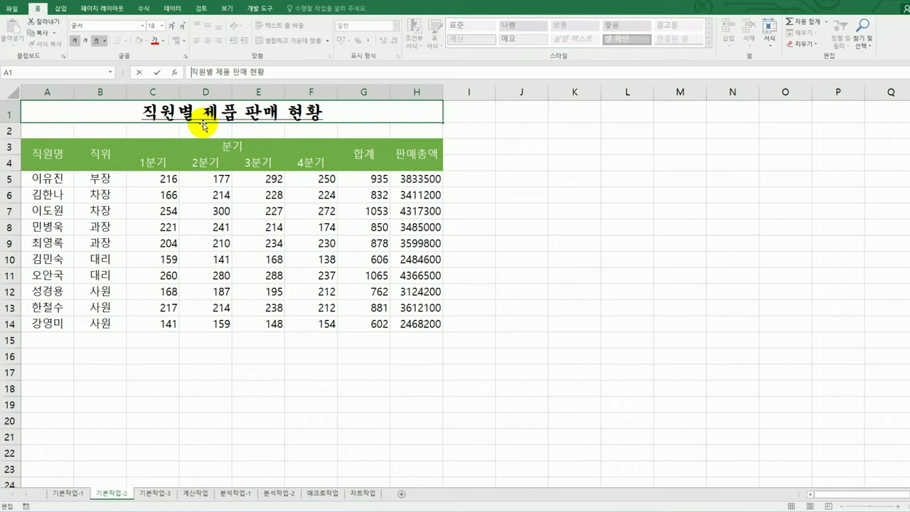
text(a)
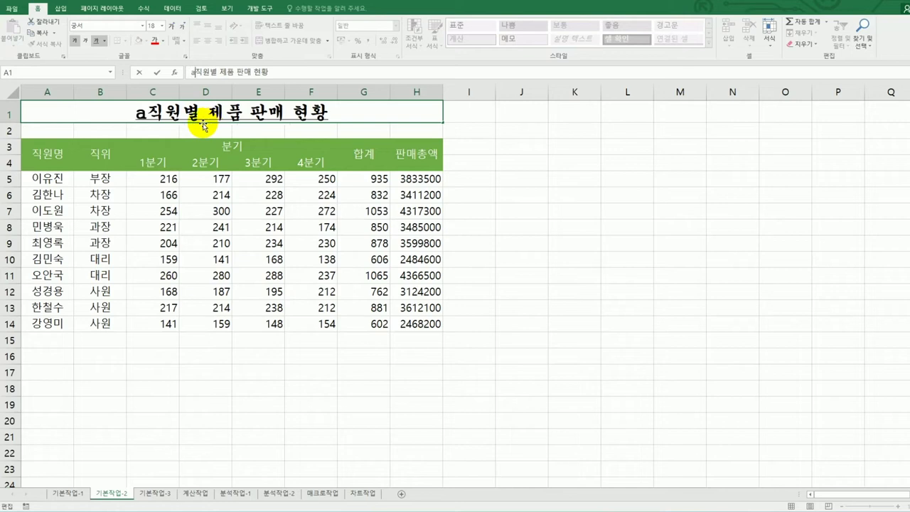
key(BackSpace)
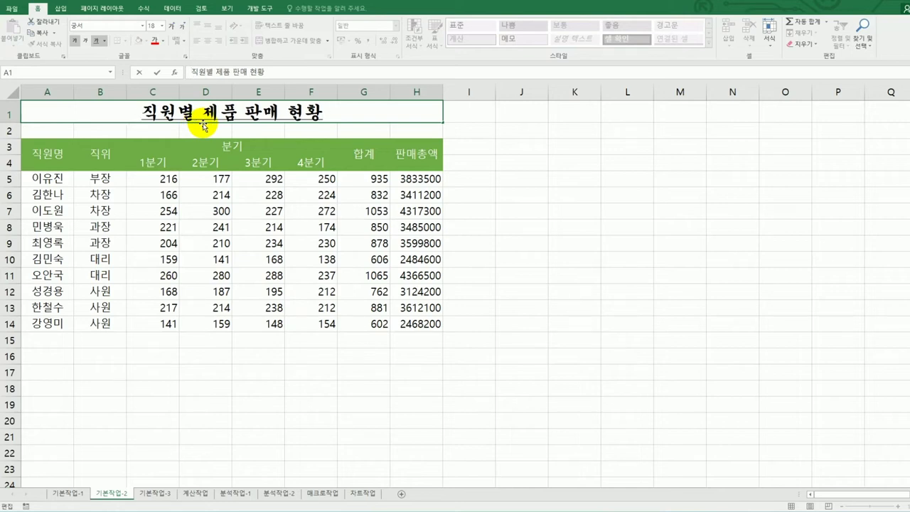
text(ㅁ)
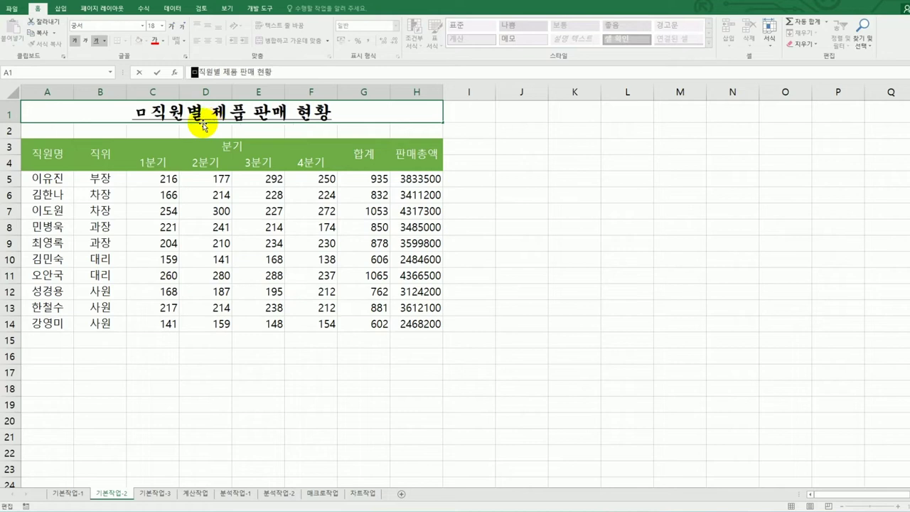
key(Right)
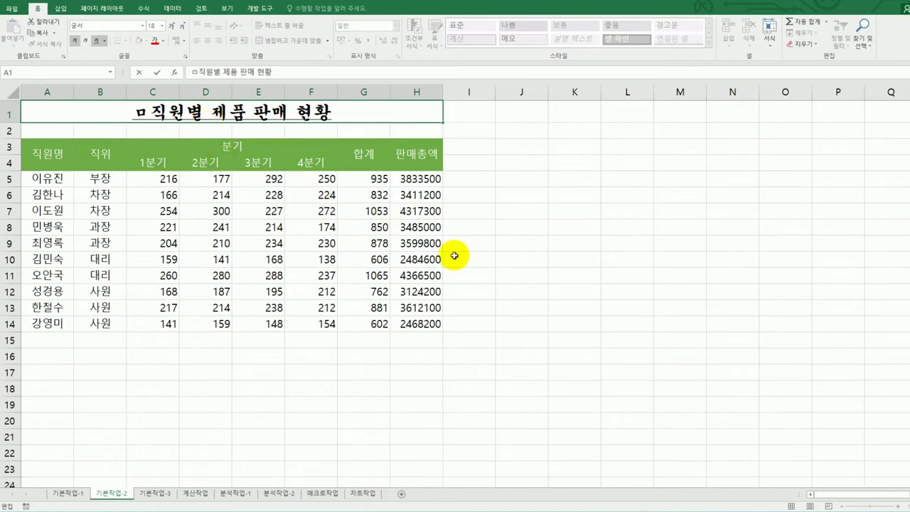
key(Hangul_Hanja)
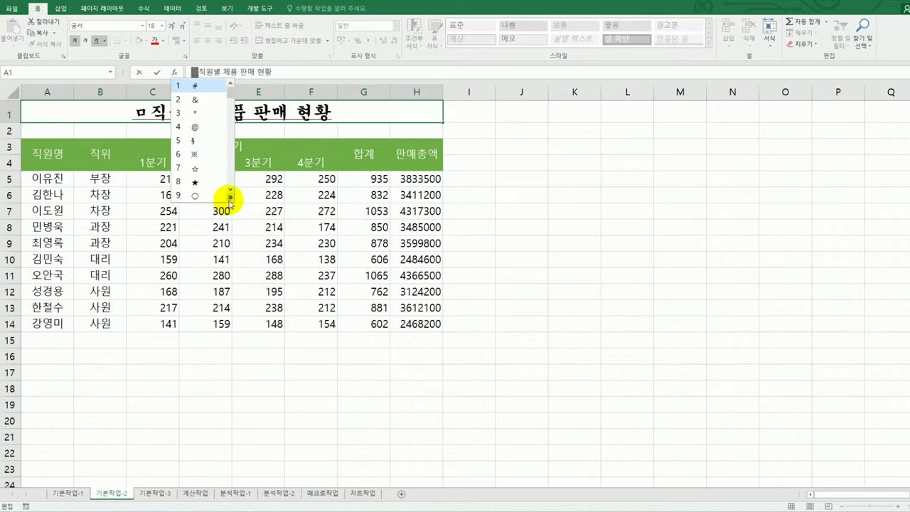
click(230, 197)
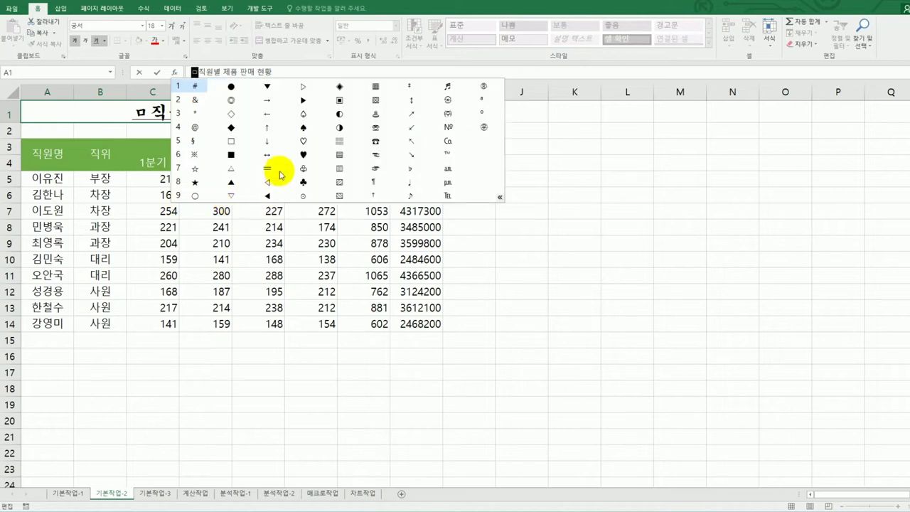
click(303, 126)
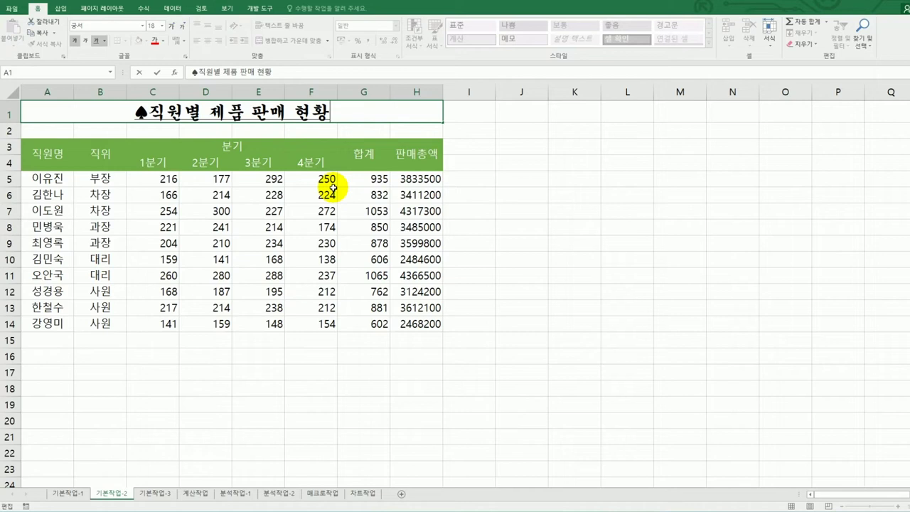
Step: Add the special character ♠ at the end of the title text in A1
text(ㅁ)
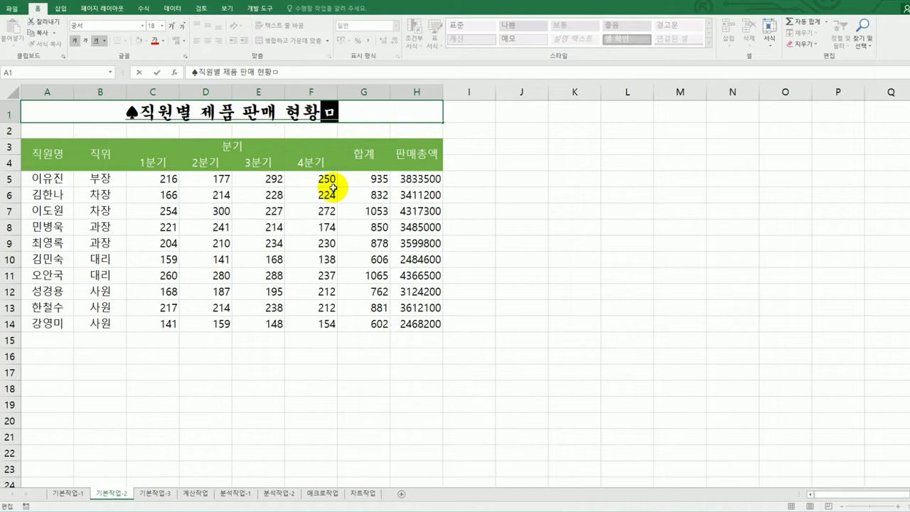
key(Hangul_Hanja)
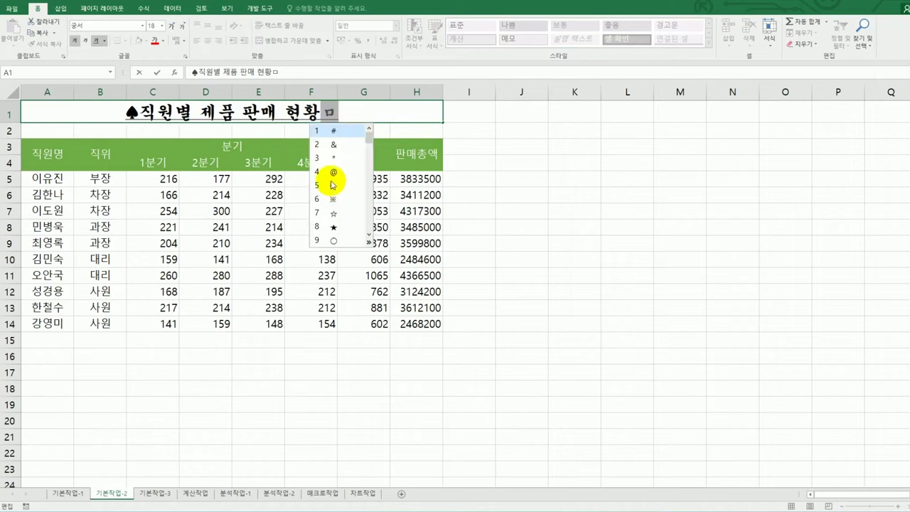
click(370, 242)
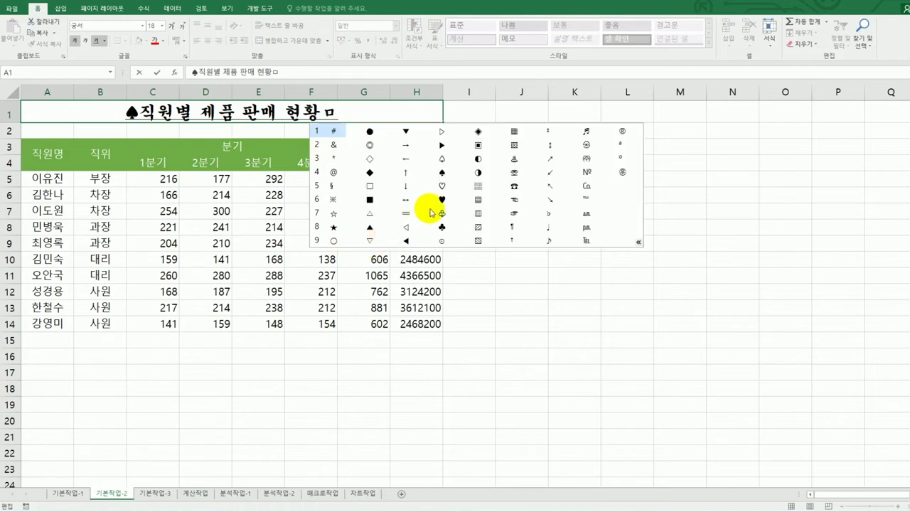
click(442, 172)
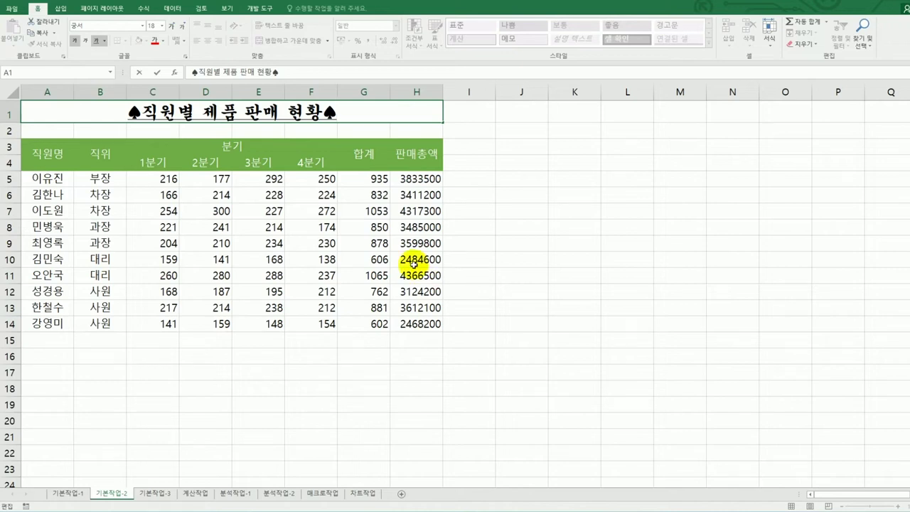
Step: Give the 판매총액 values in H5:H14 the custom number format code #,##0 in the cell format settings
drag(414, 178, 415, 321)
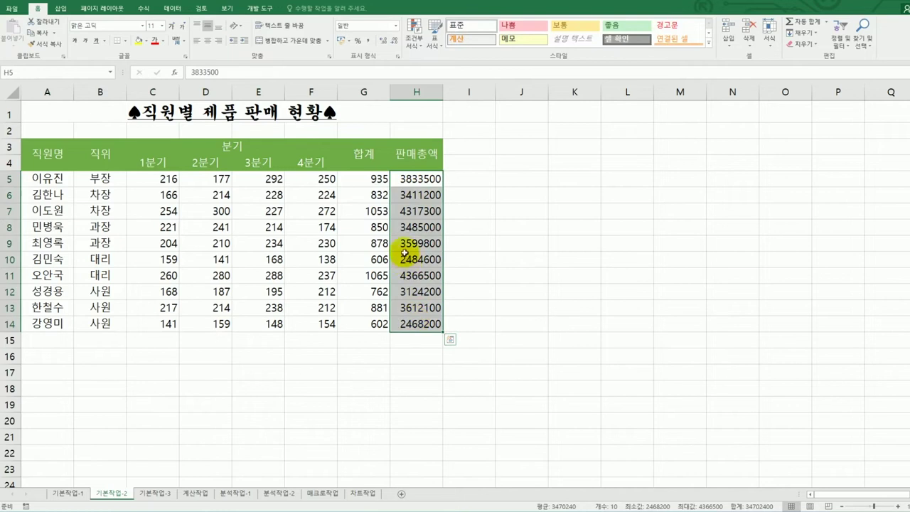
right_click(416, 212)
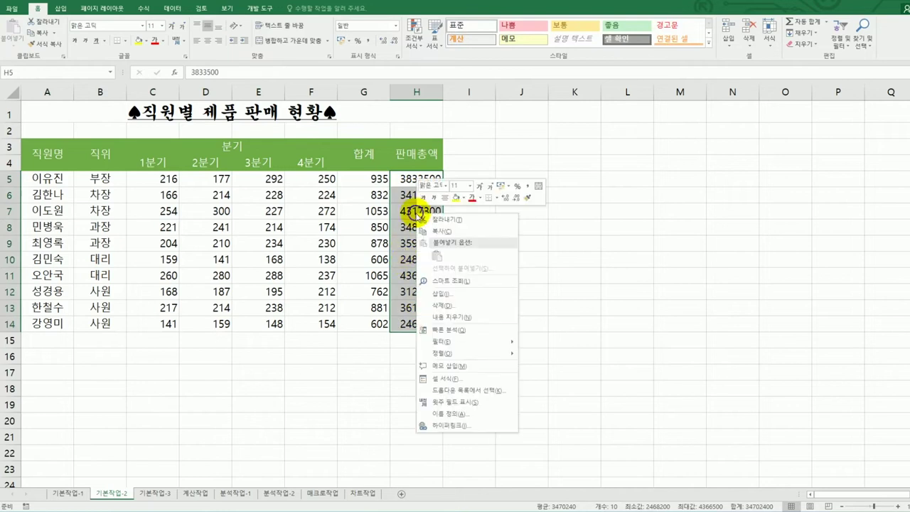
click(487, 381)
drag(474, 252, 593, 142)
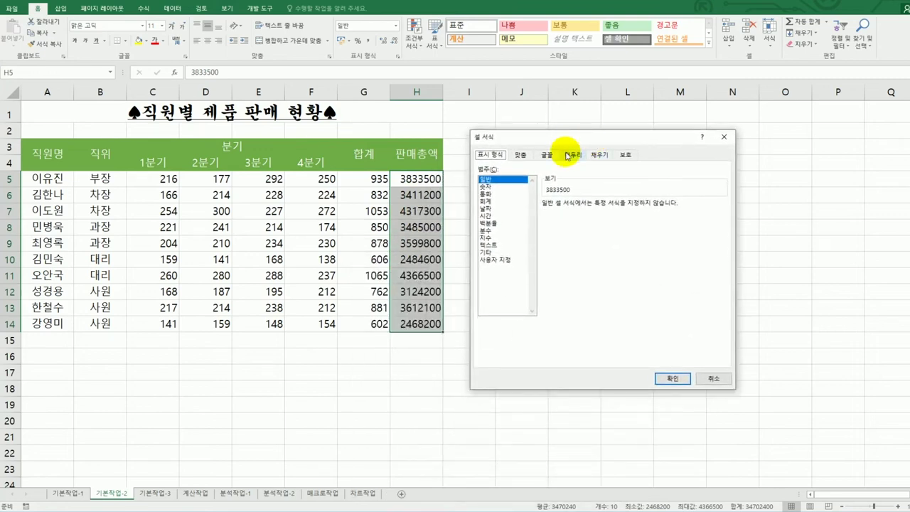
click(505, 263)
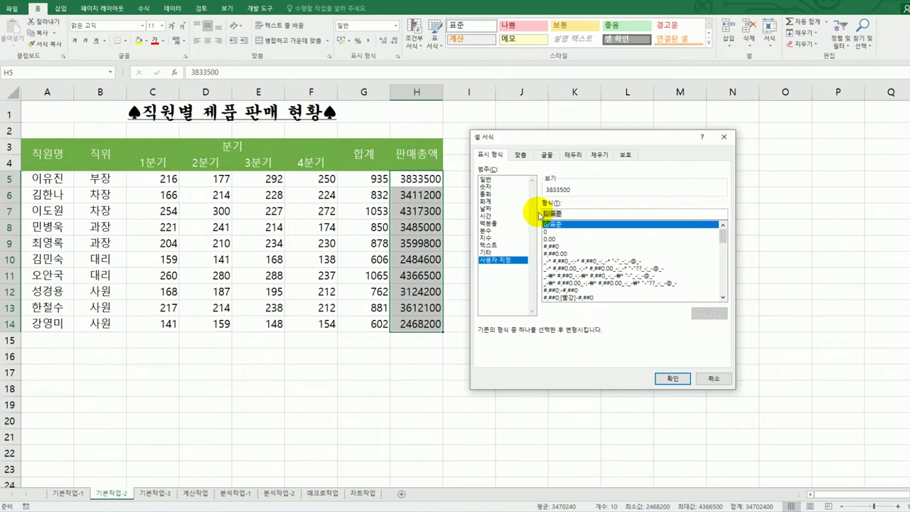
text(#)
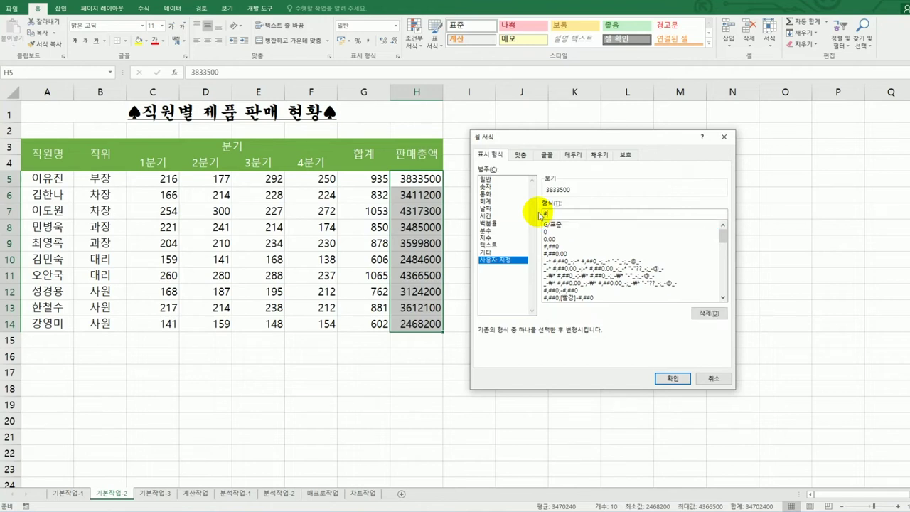
text(,###)
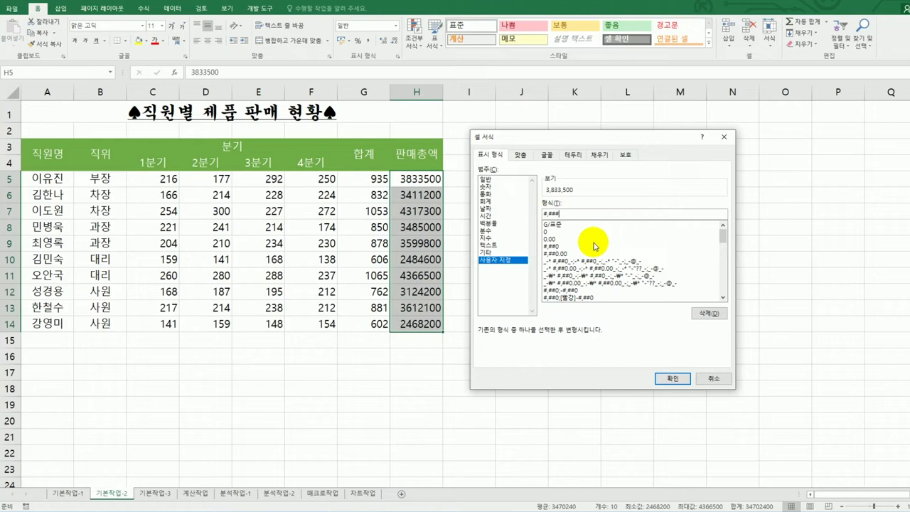
key(BackSpace)
text(0)
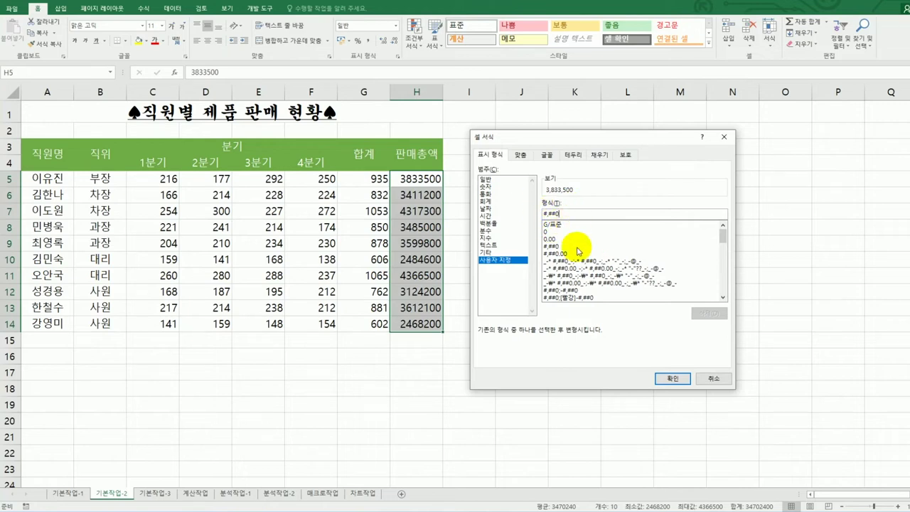
Step: Append "원" in quotation marks to the custom format code, making it #,##0"원", and apply it to H5:H14
text(원)
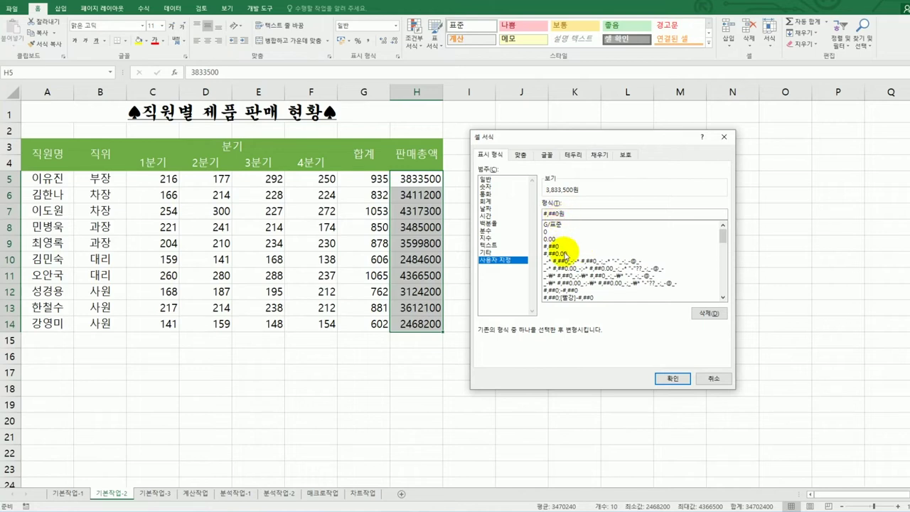
click(579, 214)
key(Left)
text(")
key(End)
text(")
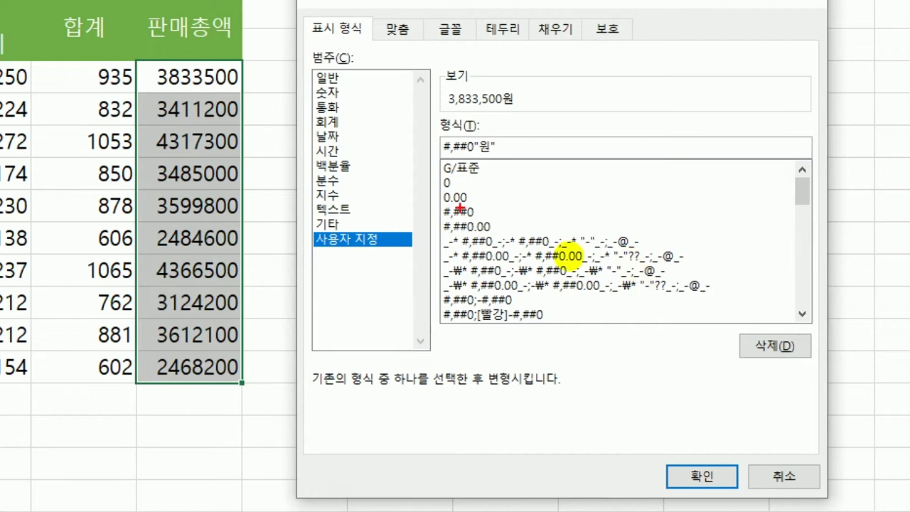
mouse_move(388, 259)
mouse_down()
mouse_move(334, 276)
mouse_move(313, 214)
mouse_move(406, 221)
mouse_move(387, 269)
mouse_up()
mouse_move(518, 159)
mouse_down()
mouse_move(455, 164)
mouse_move(490, 112)
mouse_move(508, 130)
mouse_up()
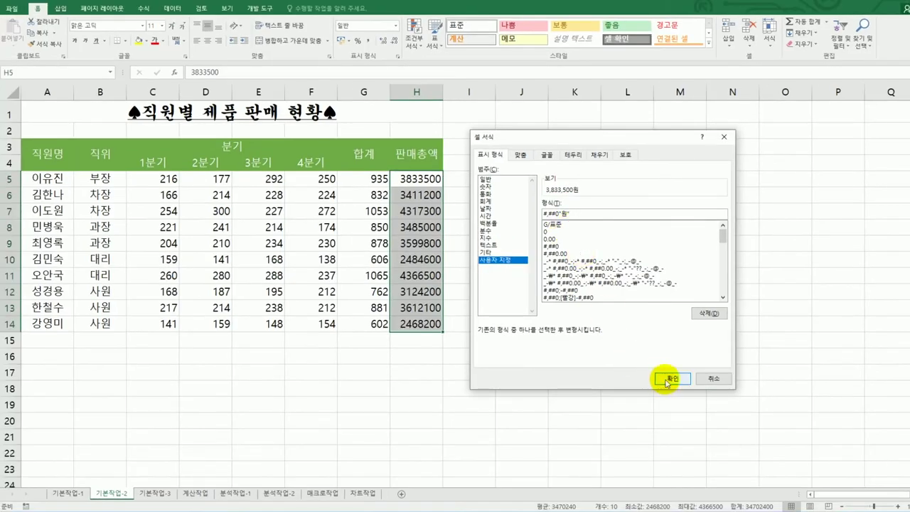
click(665, 380)
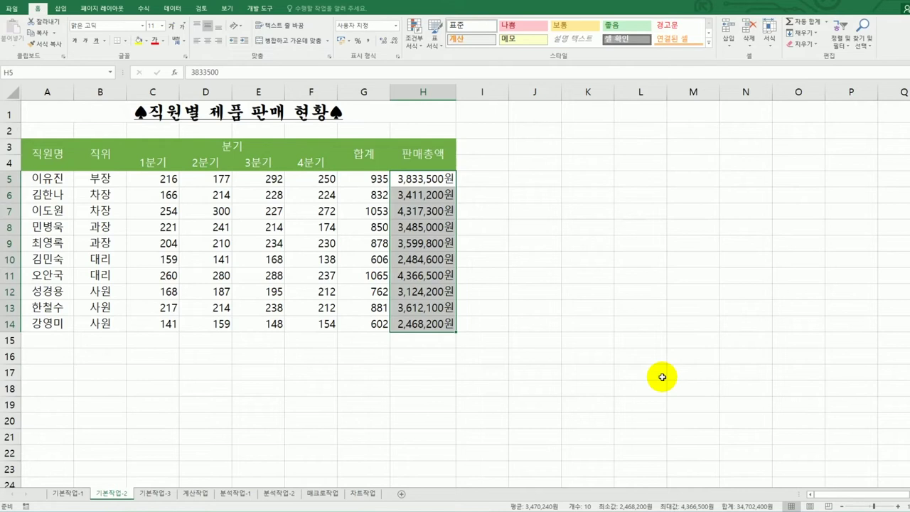
Step: Apply all borders (모든 테두리) and a thick outside border (굵은 바깥쪽 테두리) to the table range A3:H14
drag(33, 150, 420, 324)
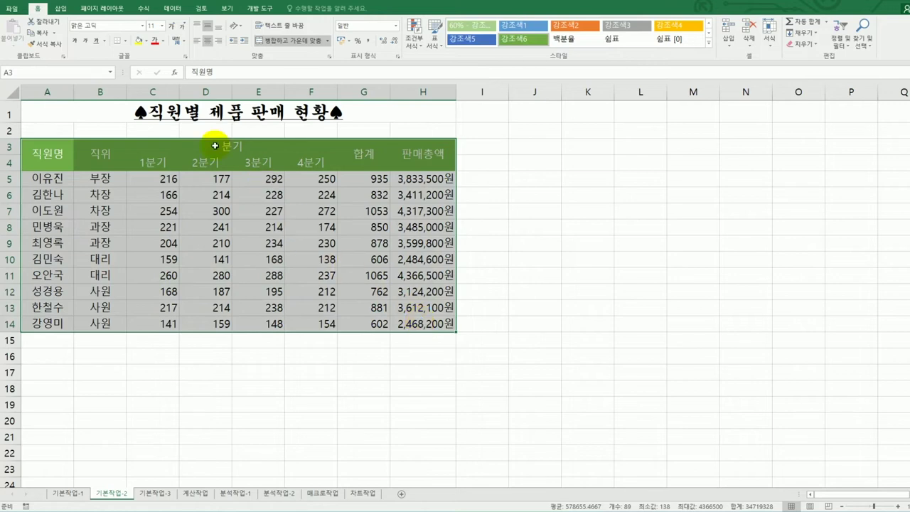
click(127, 42)
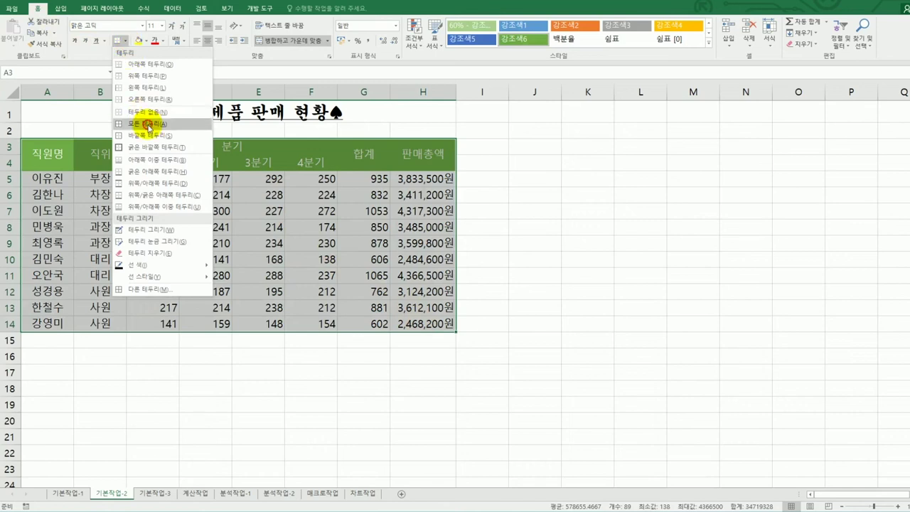
click(147, 124)
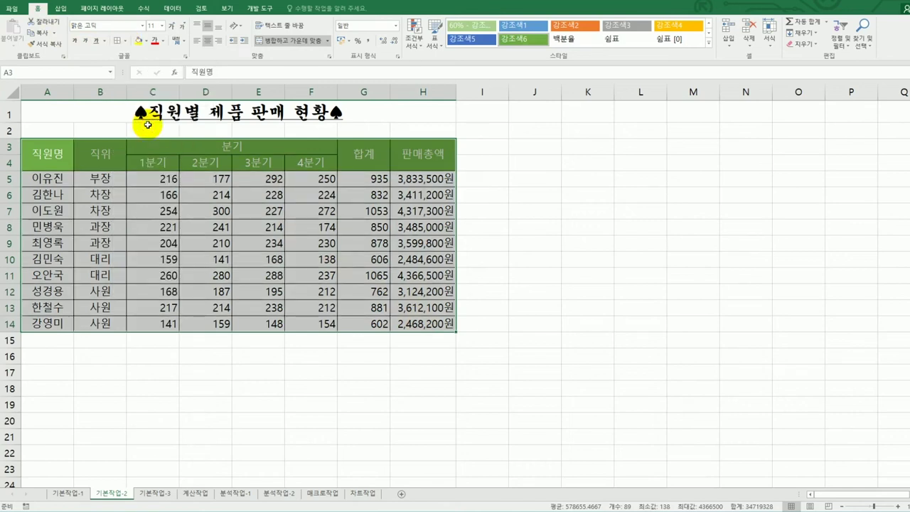
click(125, 44)
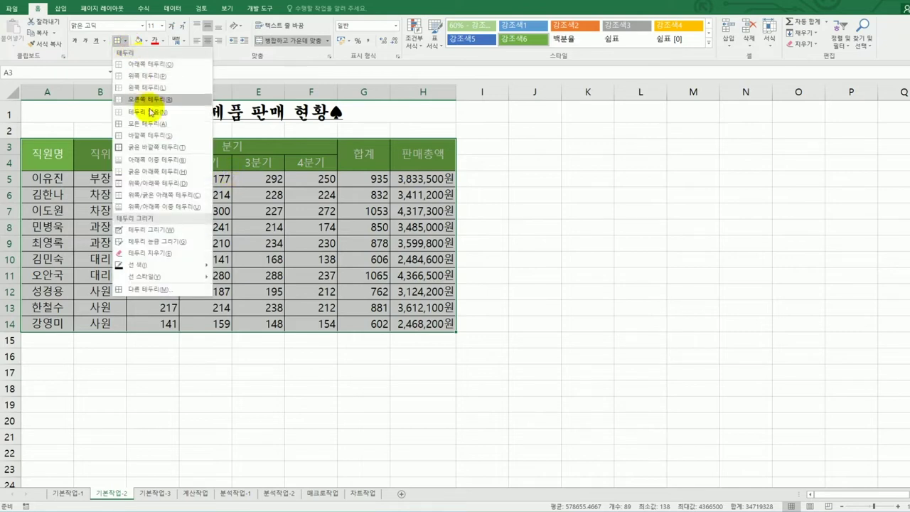
click(160, 148)
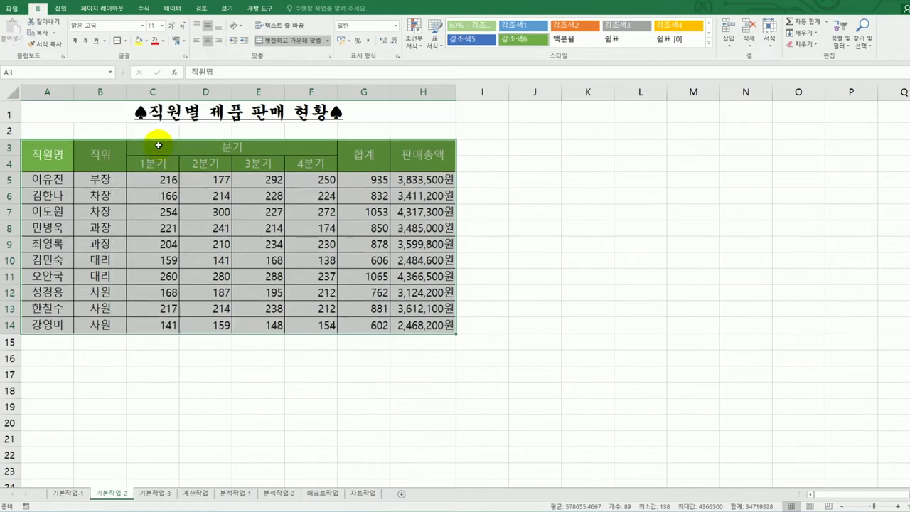
click(508, 359)
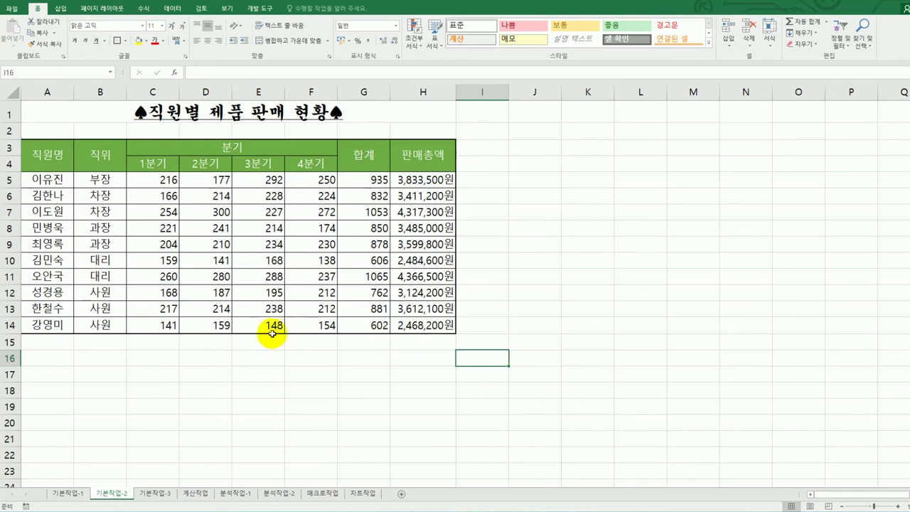
Step: Switch to the 기본작업-3 sheet and examine the 직급 and 지급액 columns and the empty area below the table
click(166, 494)
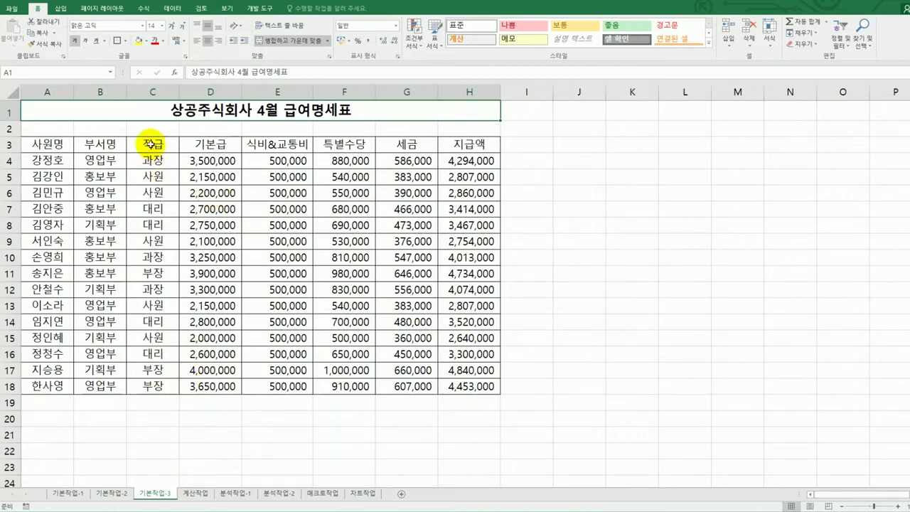
click(151, 146)
click(155, 163)
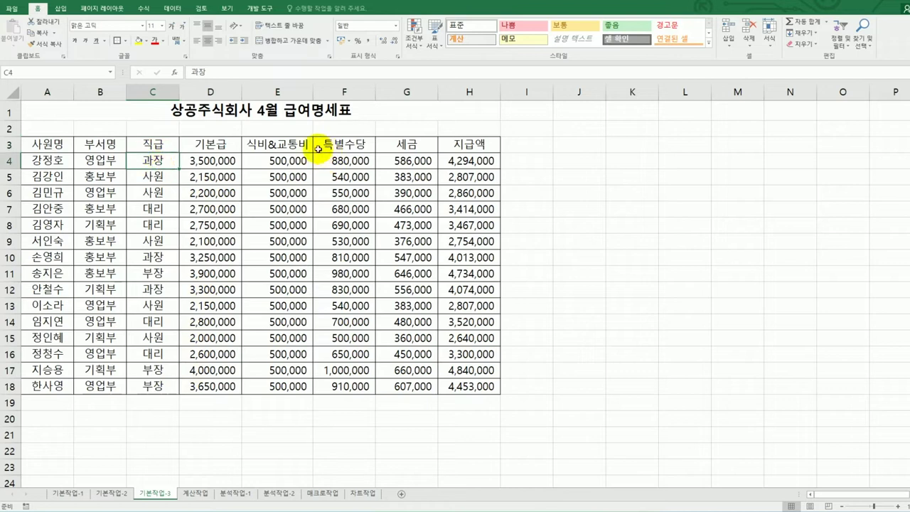
click(450, 146)
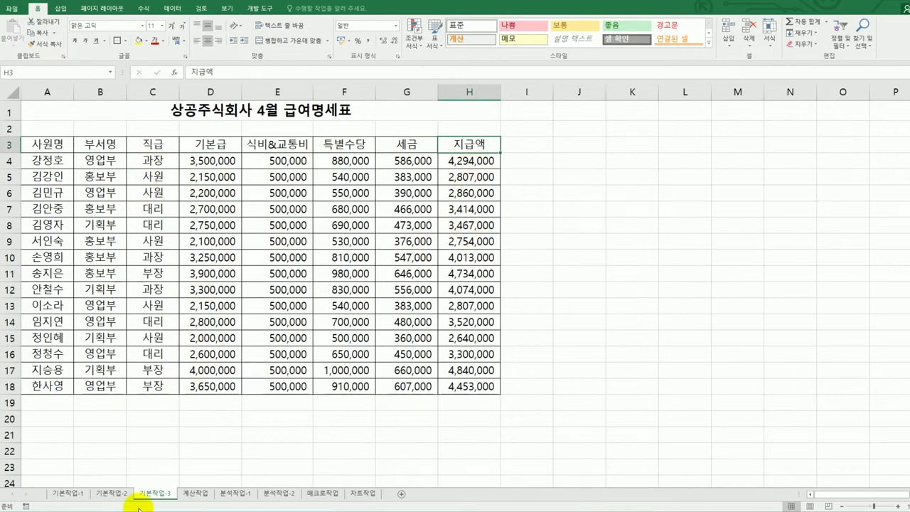
scroll(71, 448, down, 2)
click(44, 400)
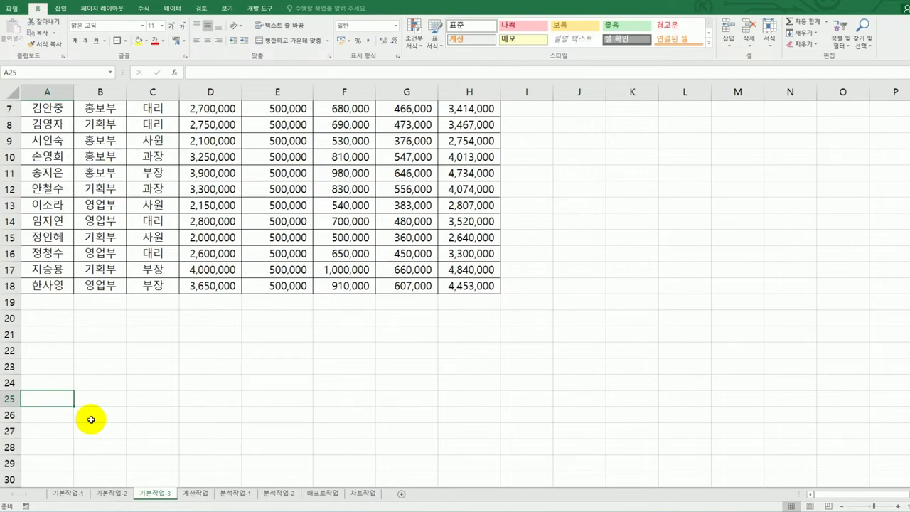
scroll(91, 420, up, 2)
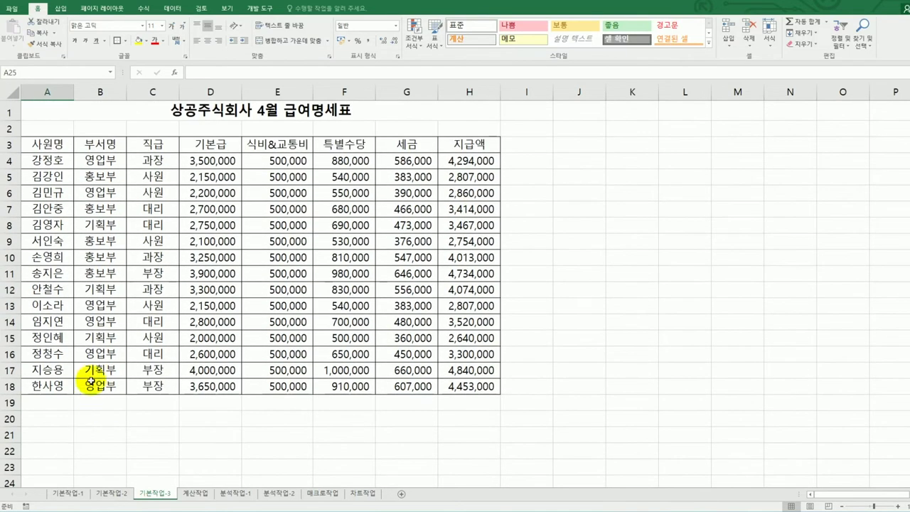
Step: Copy the 직급 header and the 과장 value from C3:C4 into the criteria area starting at A20
drag(149, 140, 160, 159)
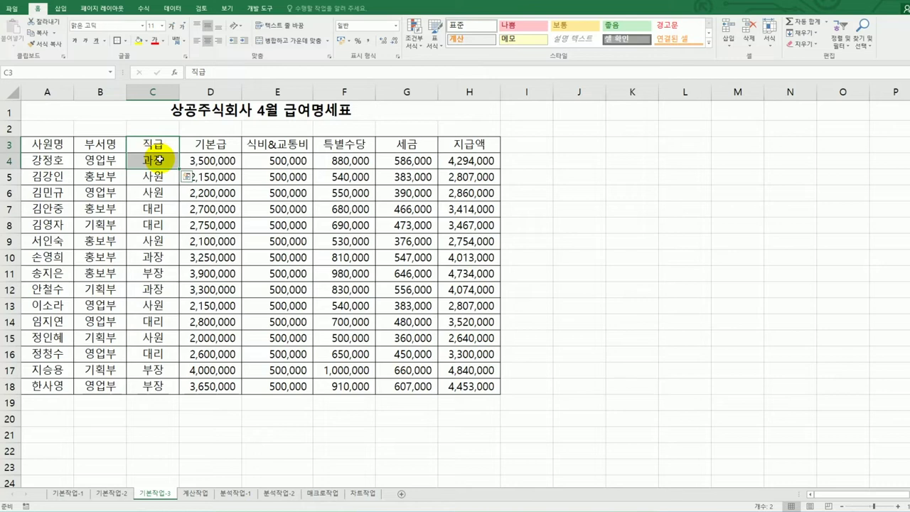
key(ctrl+c)
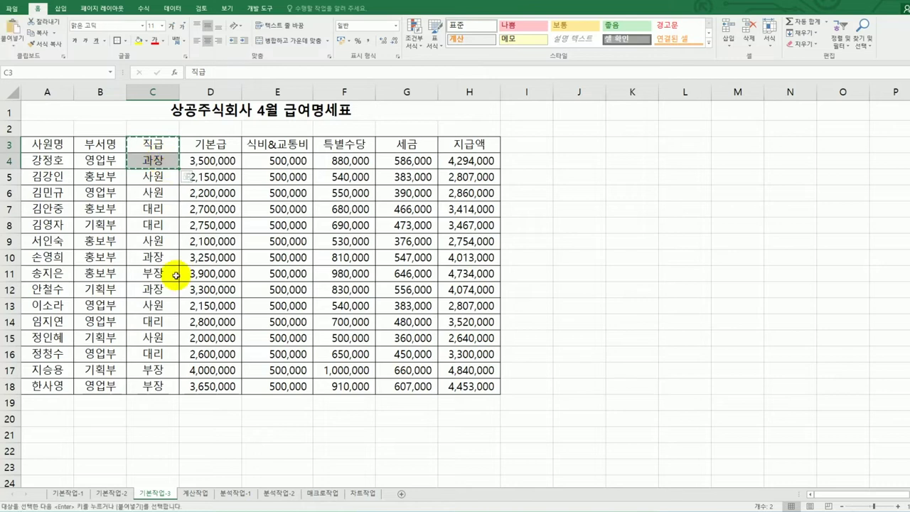
scroll(176, 275, down, 2)
click(43, 318)
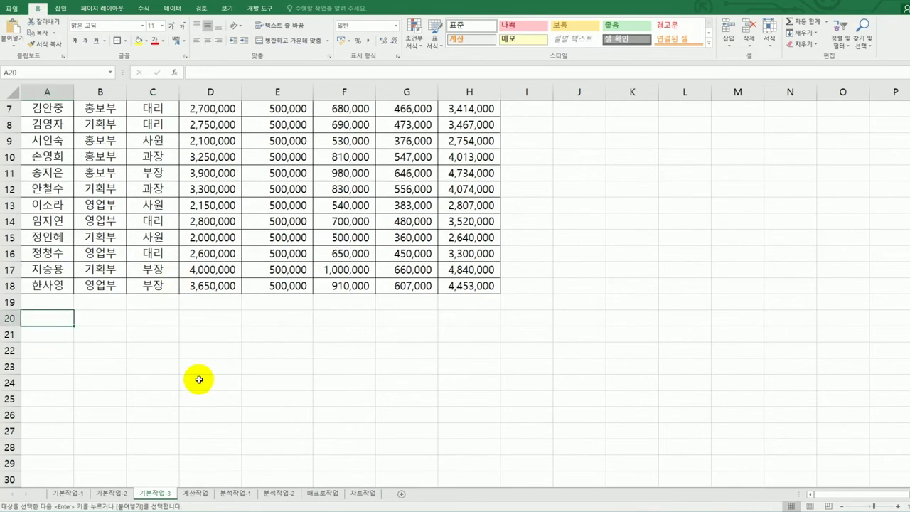
key(ctrl+v)
scroll(281, 387, up, 2)
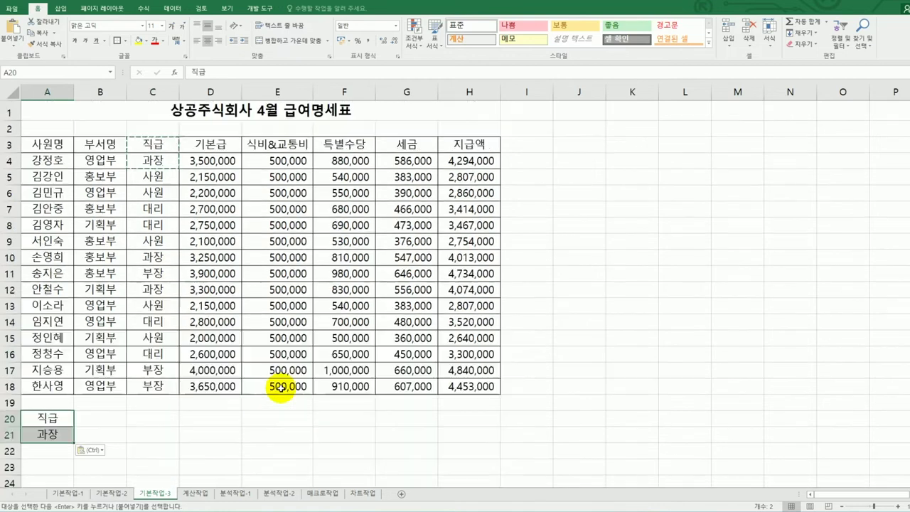
Step: Copy the 지급액 header from H3 into B20, beside the 직급 criteria header
click(466, 143)
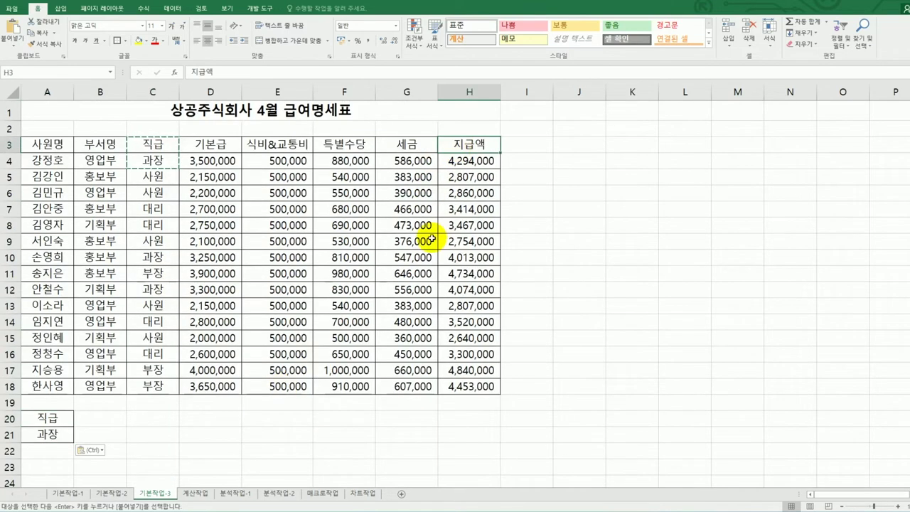
key(ctrl+c)
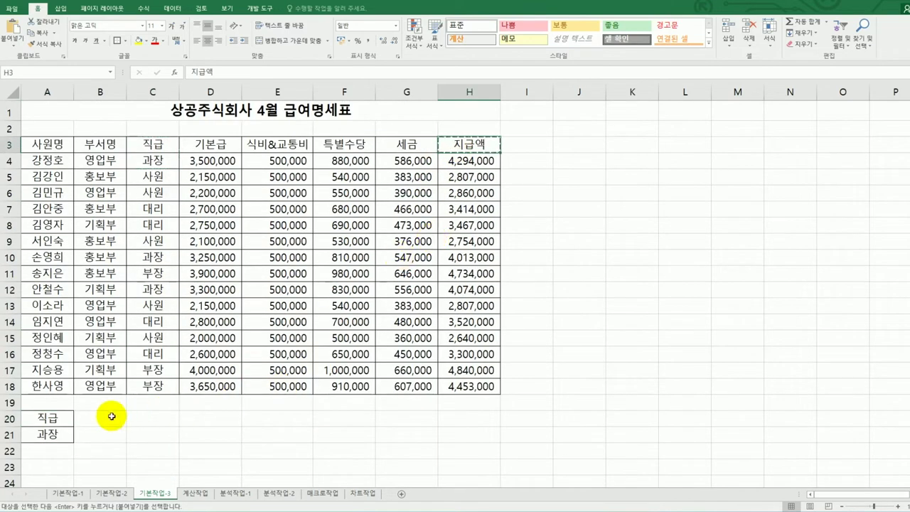
click(83, 424)
key(ctrl+v)
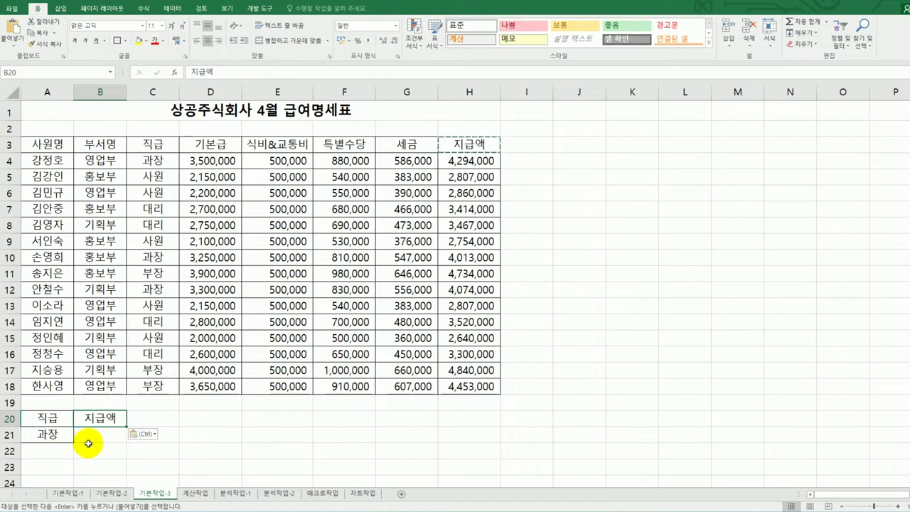
Step: Enter the condition <3500000 in B22 under the 지급액 criteria header, one row below the 과장 condition
click(92, 450)
scroll(93, 450, down, 1)
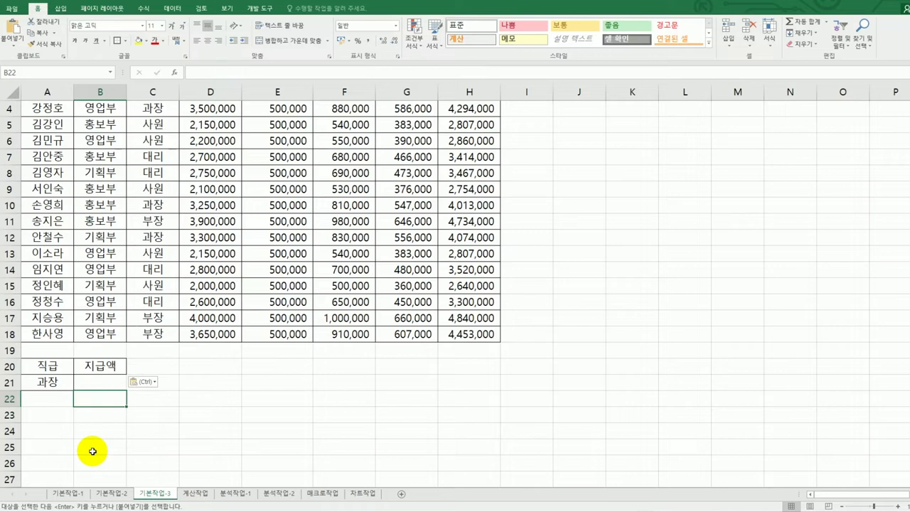
scroll(93, 451, up, 1)
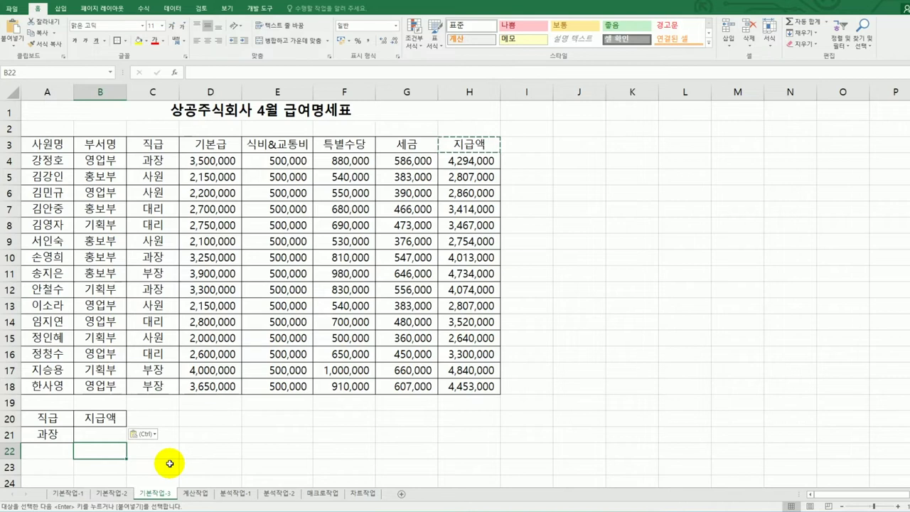
text(<)
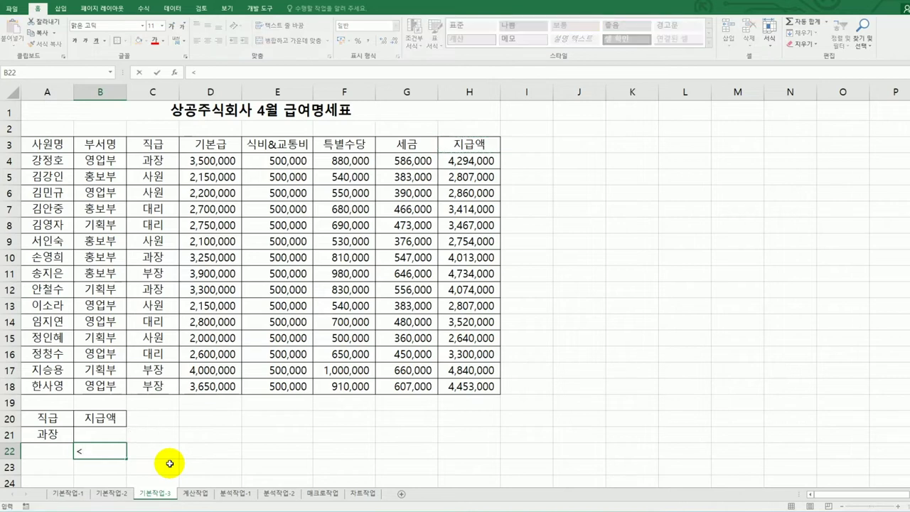
text(3500000)
key(Return)
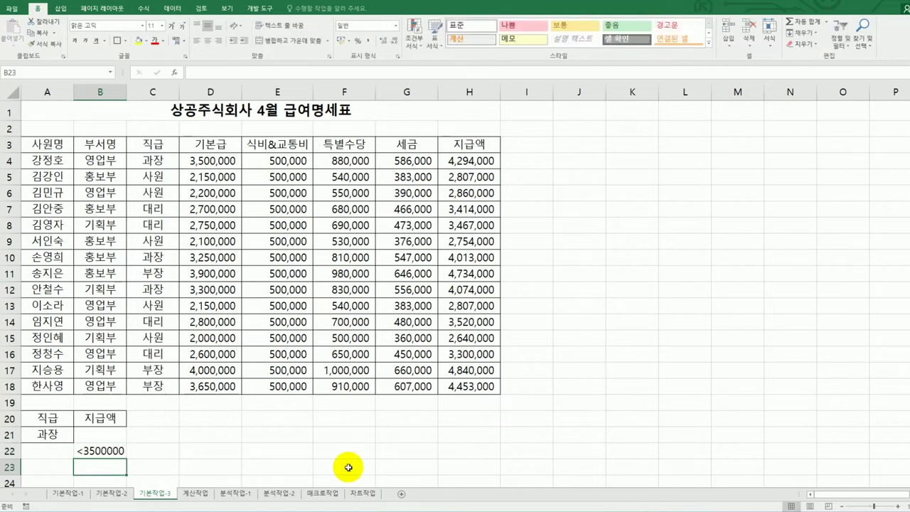
Step: Enter a side note in E22:F22 that pairs the term 이하 with the operator <=
click(292, 452)
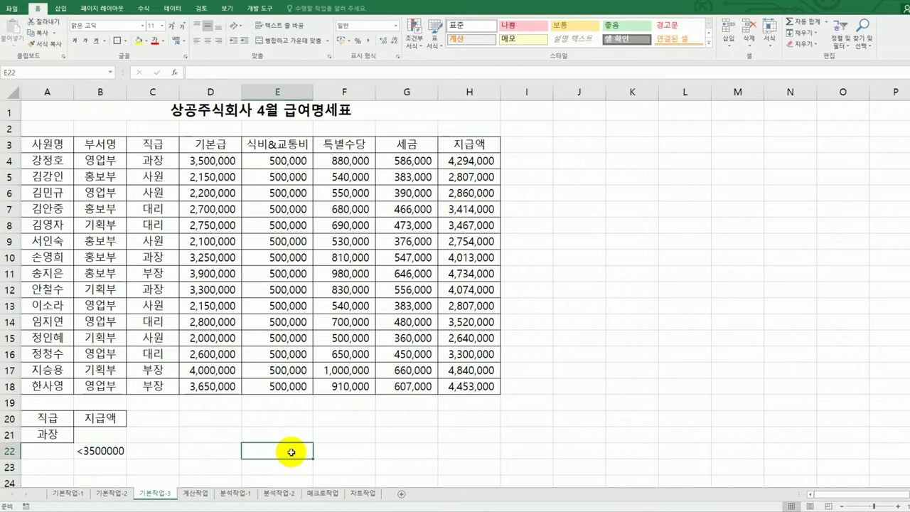
text(이하)
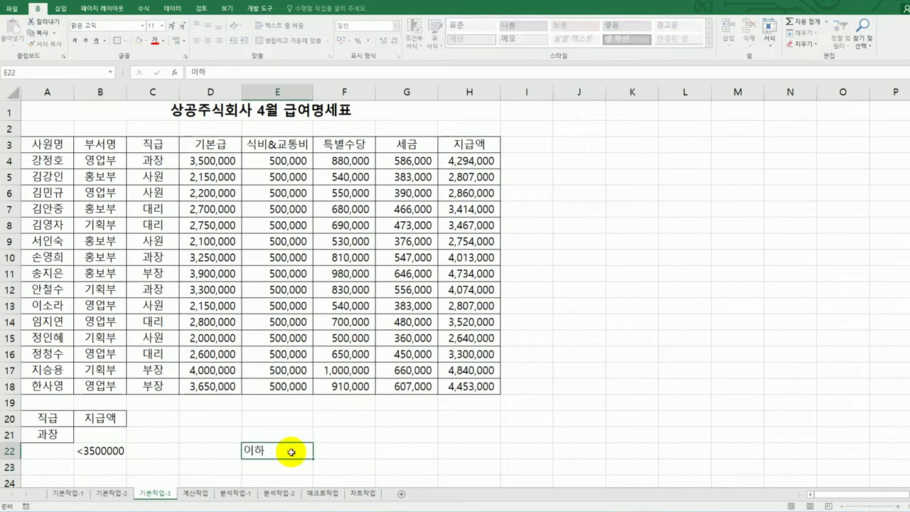
key(Right)
text(<=)
key(Return)
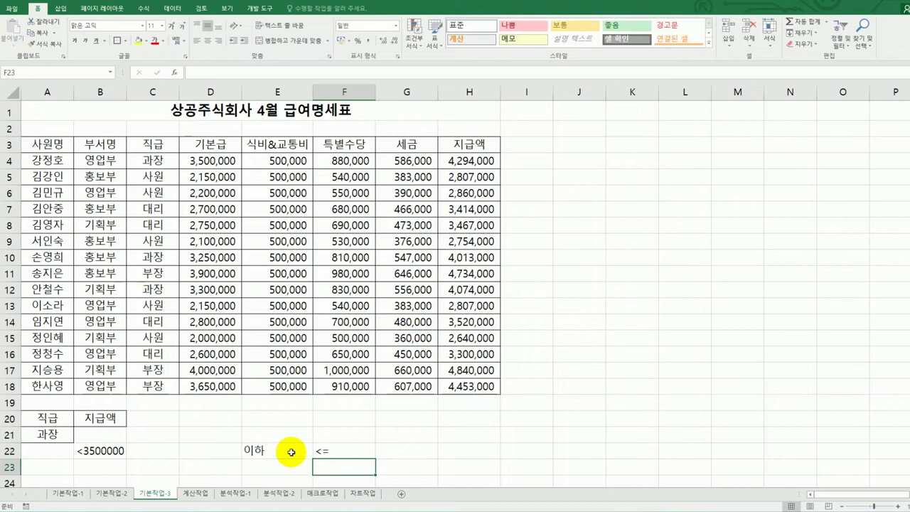
Step: Clear the 이하 operator note from E22:F22
click(292, 453)
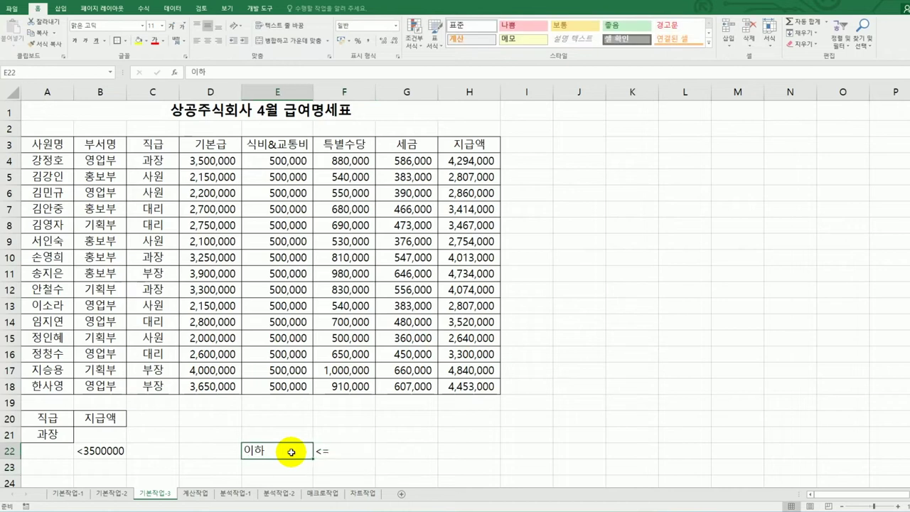
key(Left)
key(Left)
key(Left)
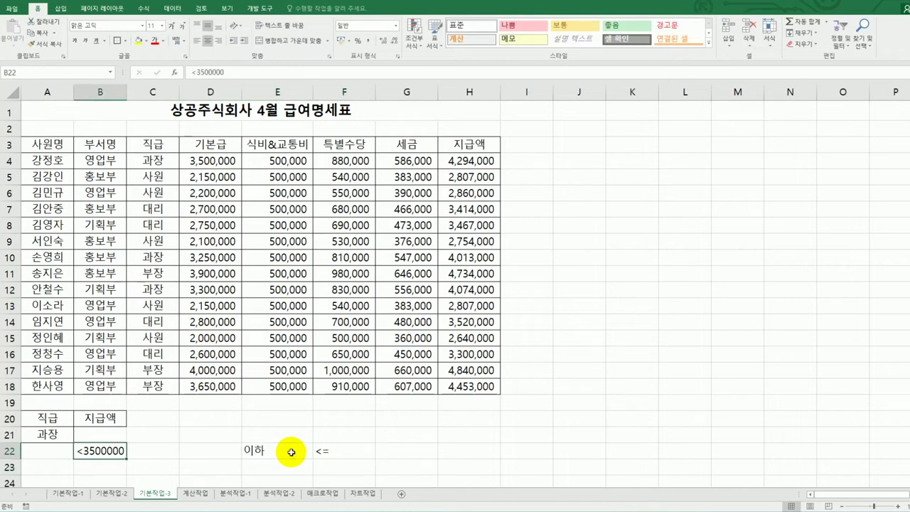
key(Right)
key(Right)
key(Right)
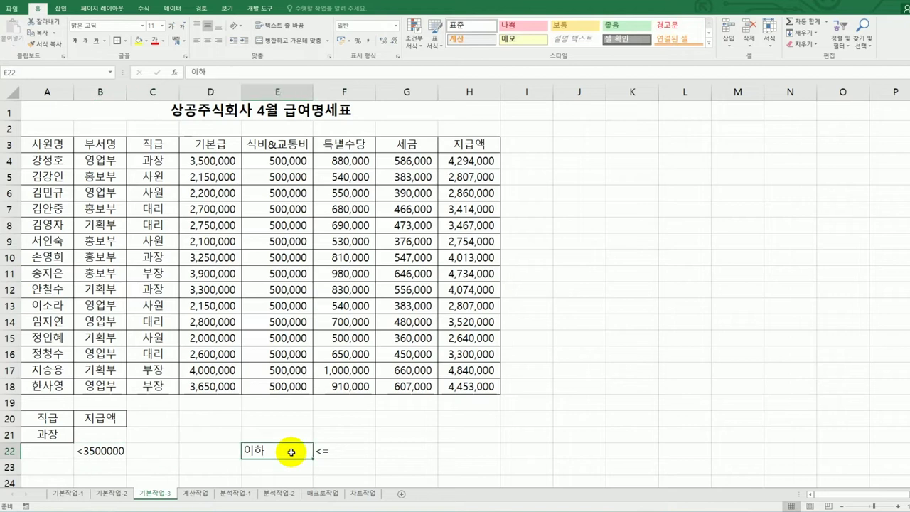
key(shift+Right)
key(Delete)
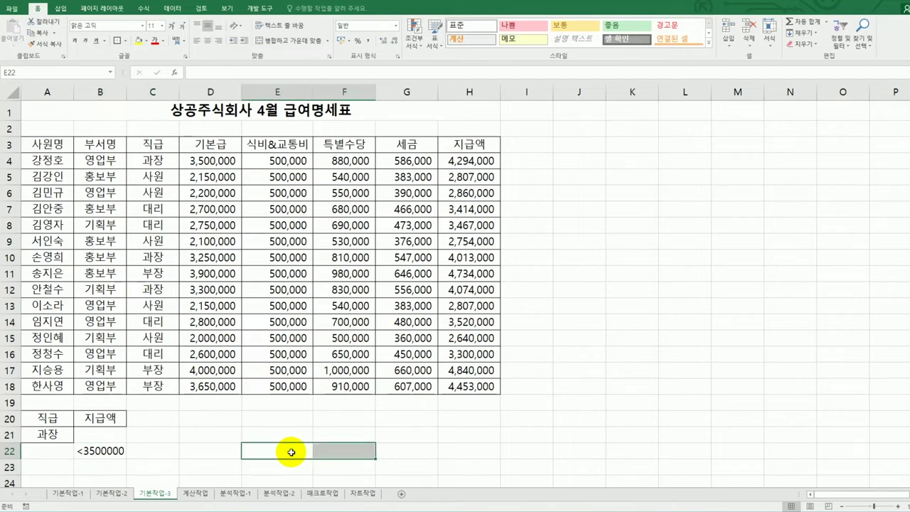
Step: Start an Advanced Filter on the payroll table A3:H18, with the results copied to another location
click(226, 273)
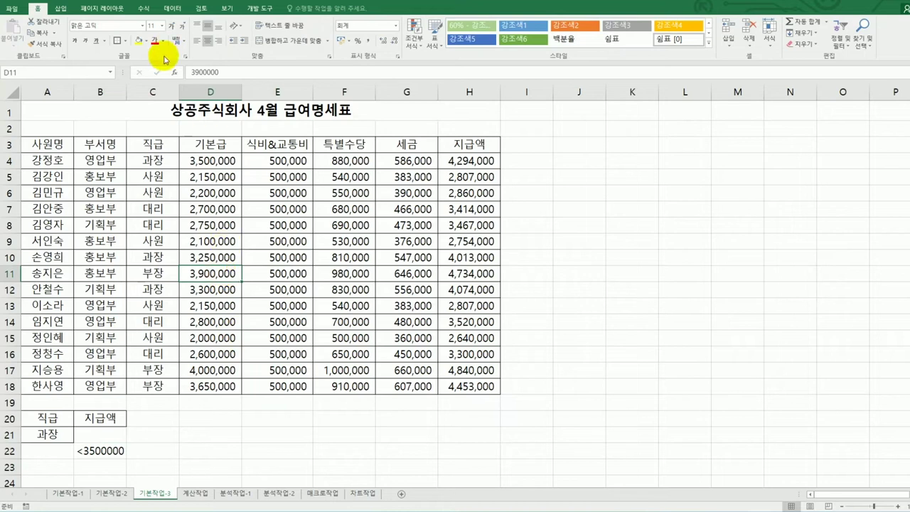
click(171, 9)
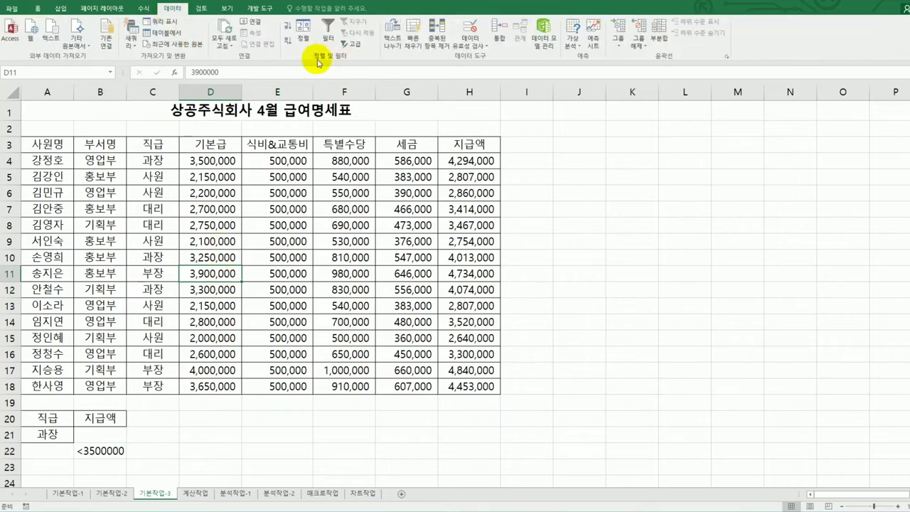
click(346, 52)
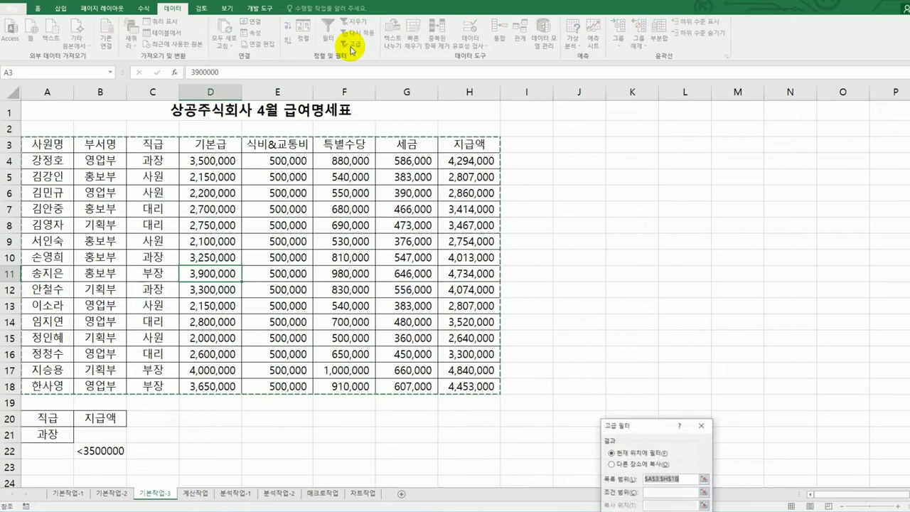
drag(633, 429, 557, 187)
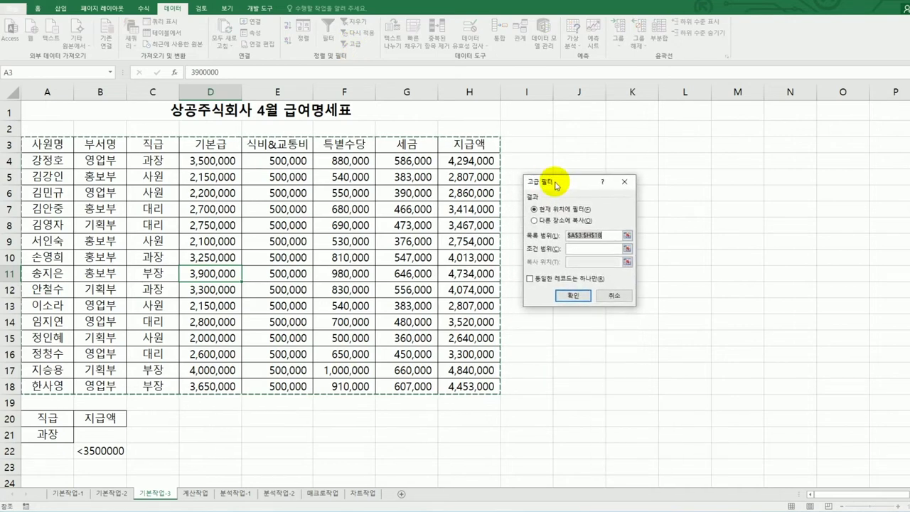
click(535, 220)
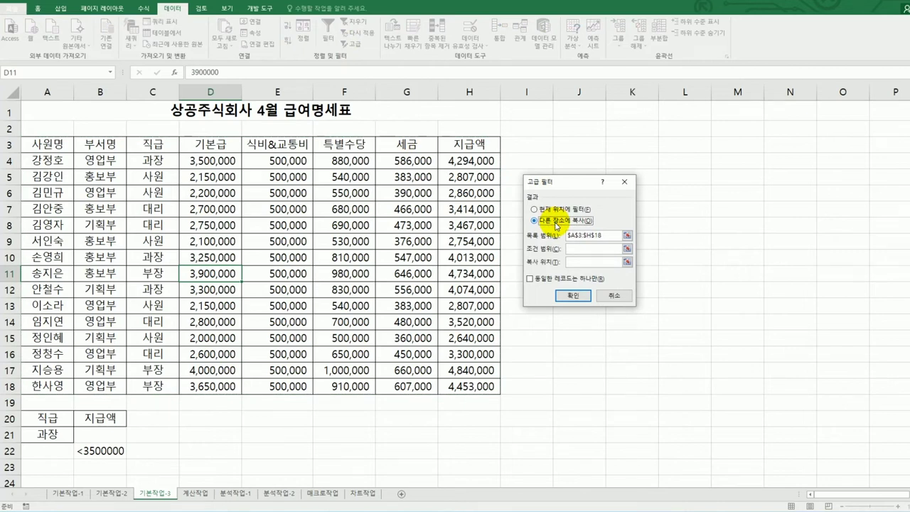
click(604, 235)
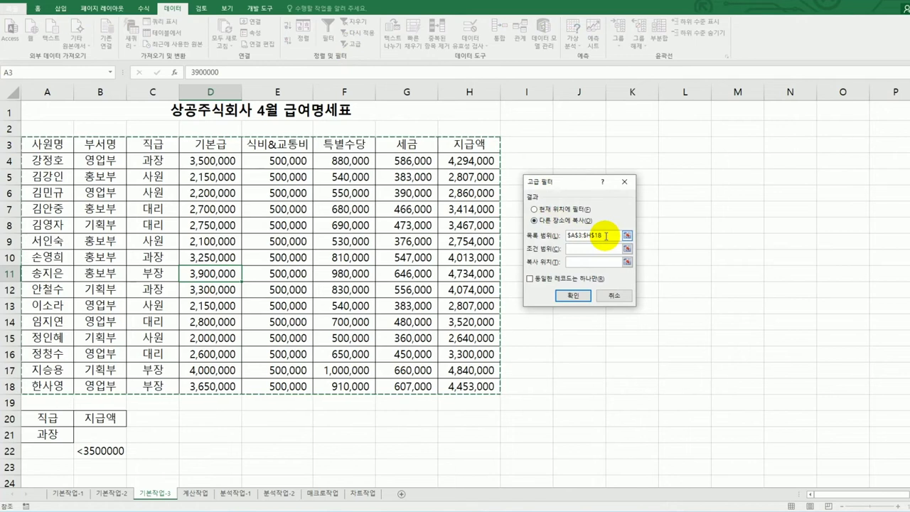
Step: Set the Advanced Filter's criteria range to A20:B22
click(590, 246)
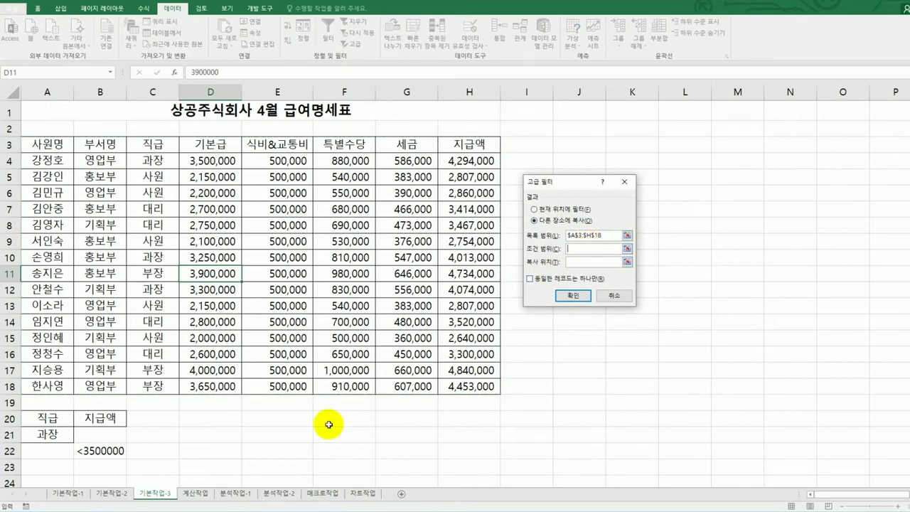
drag(44, 420, 100, 450)
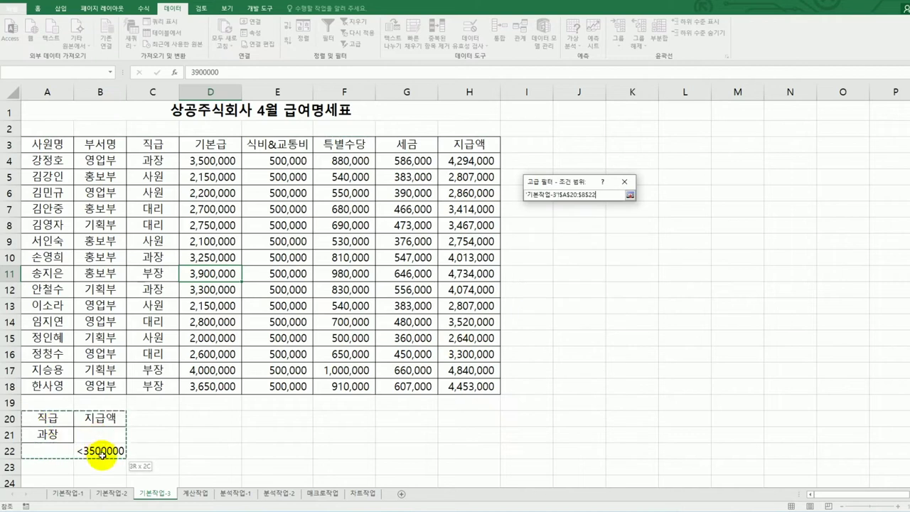
drag(47, 418, 100, 450)
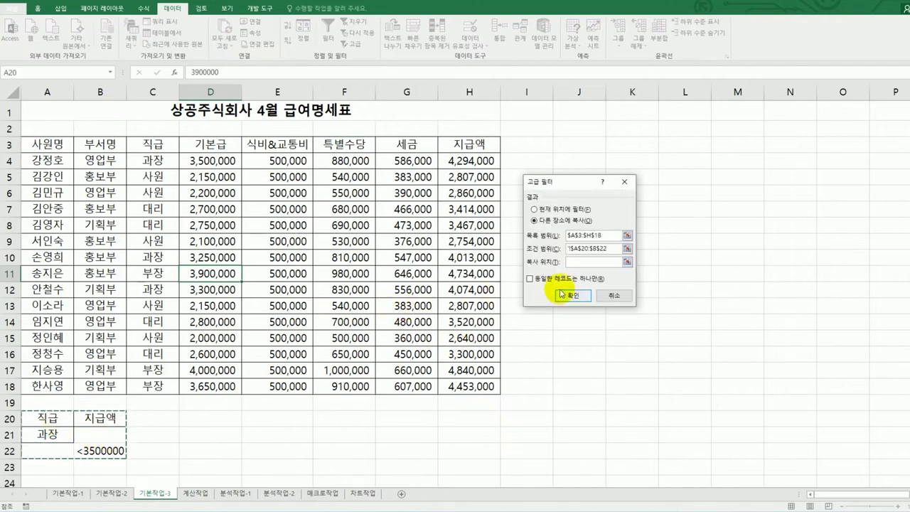
Step: Set the filter's copy destination to A25 and run the Advanced Filter
click(573, 262)
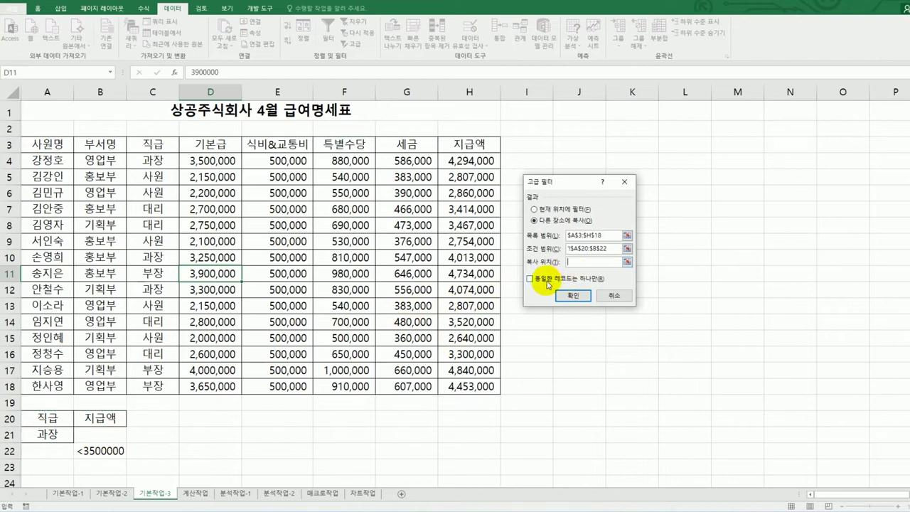
scroll(349, 341, down, 2)
click(52, 393)
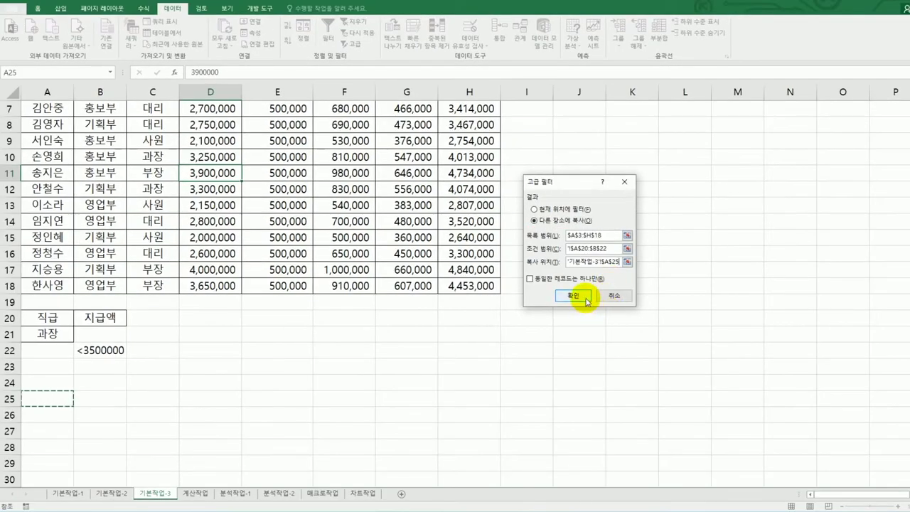
click(510, 270)
Step: Check the extracted rows below A25 against the 과장 and under-3,500,000 지급액 conditions
scroll(624, 335, down, 3)
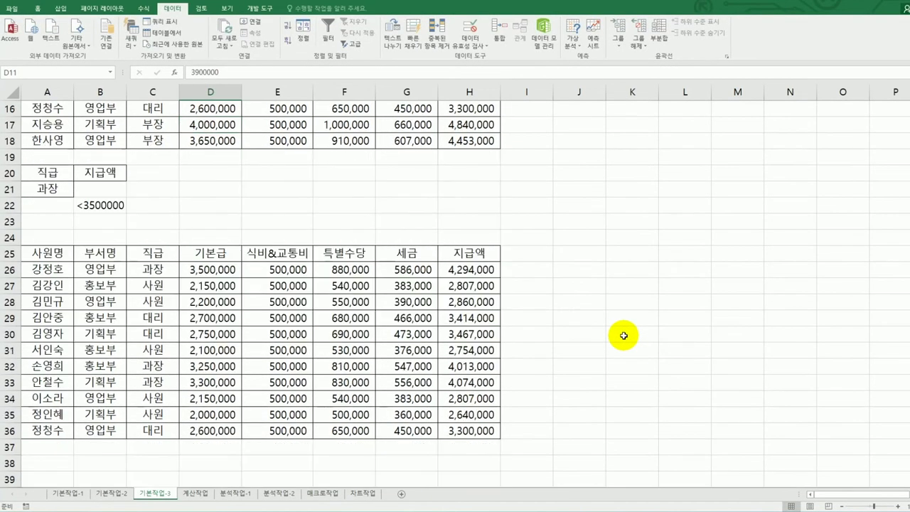
scroll(623, 335, up, 5)
scroll(623, 336, down, 5)
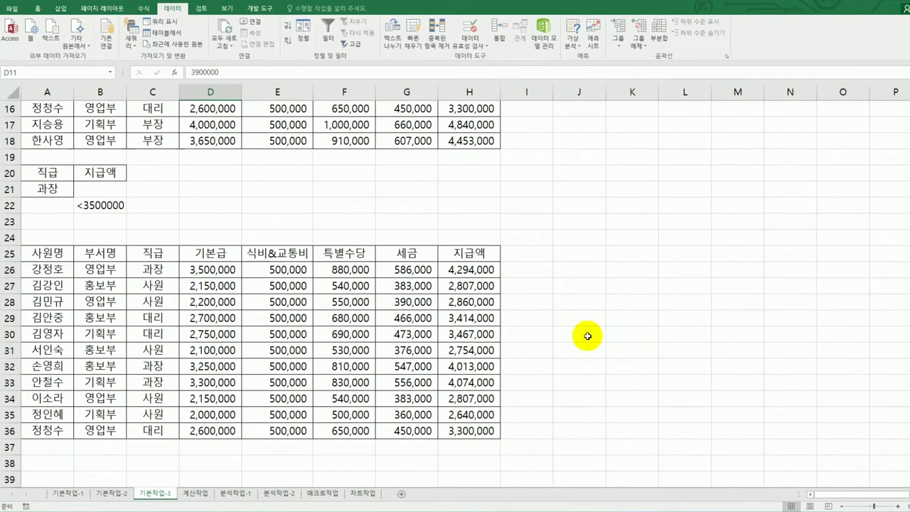
click(154, 269)
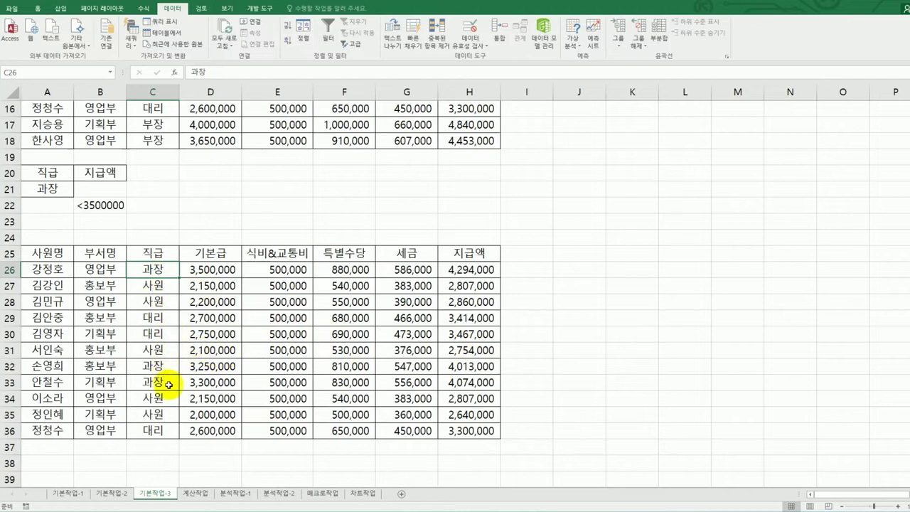
click(156, 369)
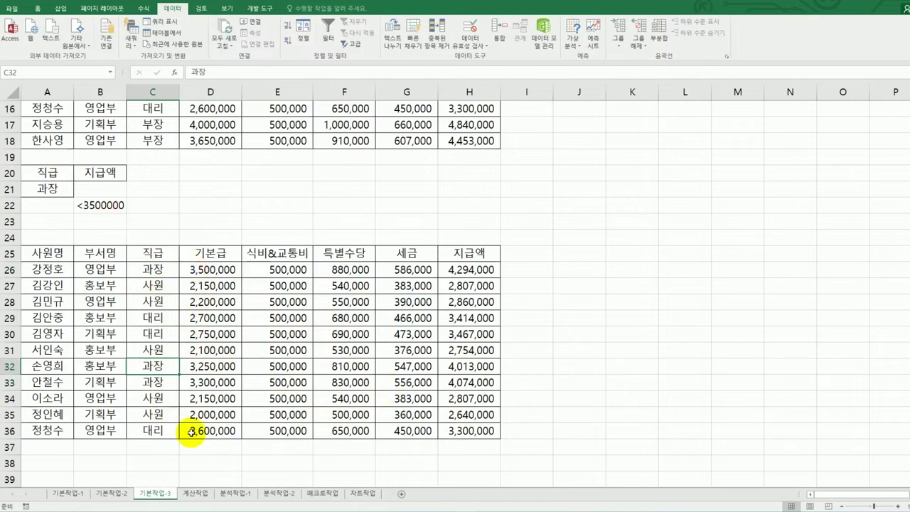
drag(480, 287, 481, 347)
drag(481, 349, 481, 350)
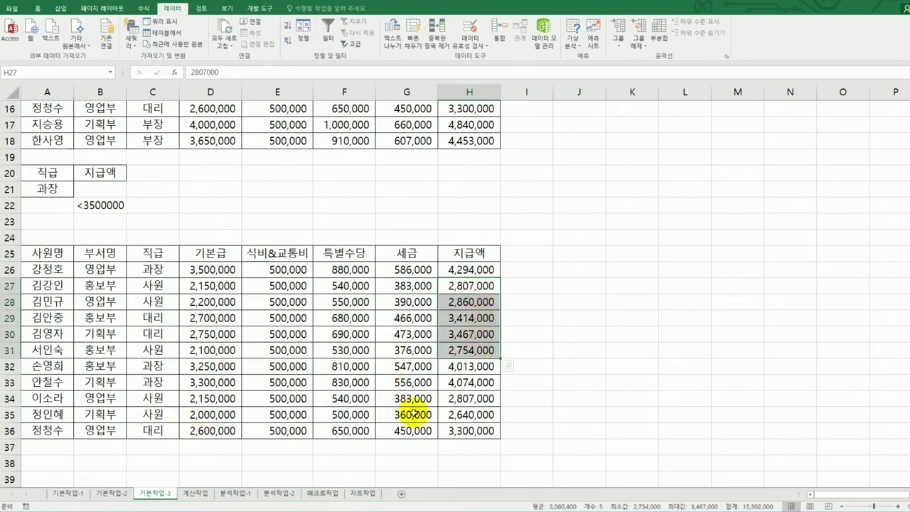
drag(471, 399, 470, 416)
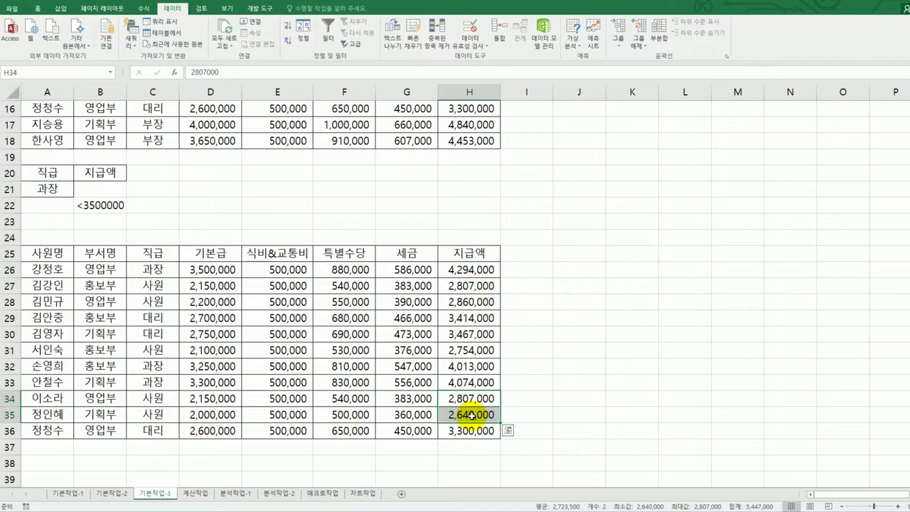
scroll(471, 416, up, 5)
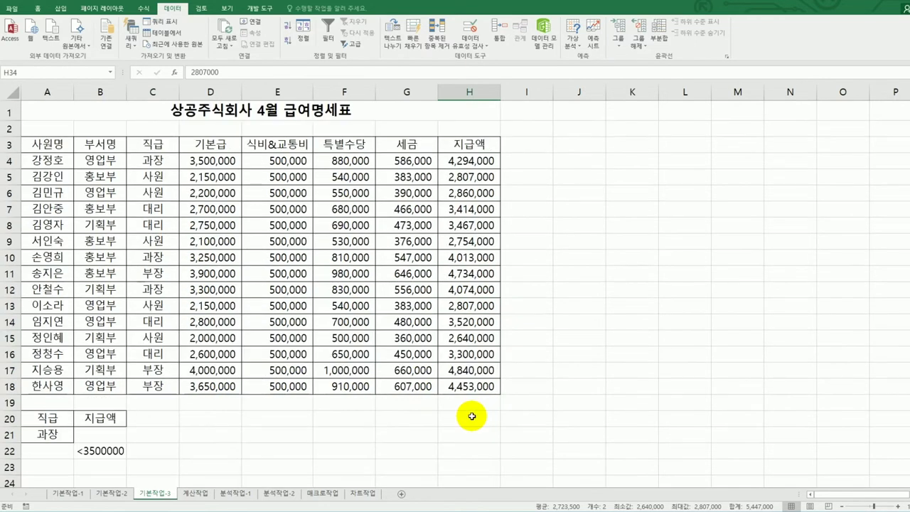
click(68, 493)
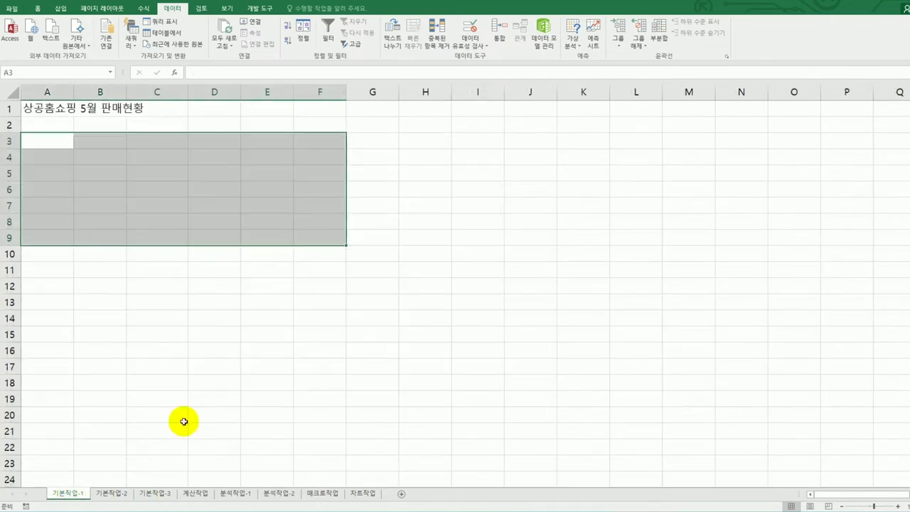
click(117, 493)
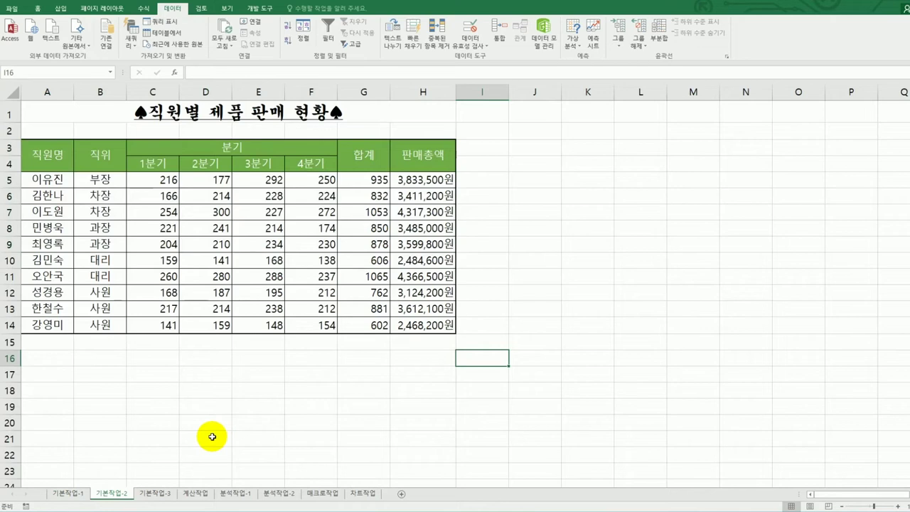
click(155, 493)
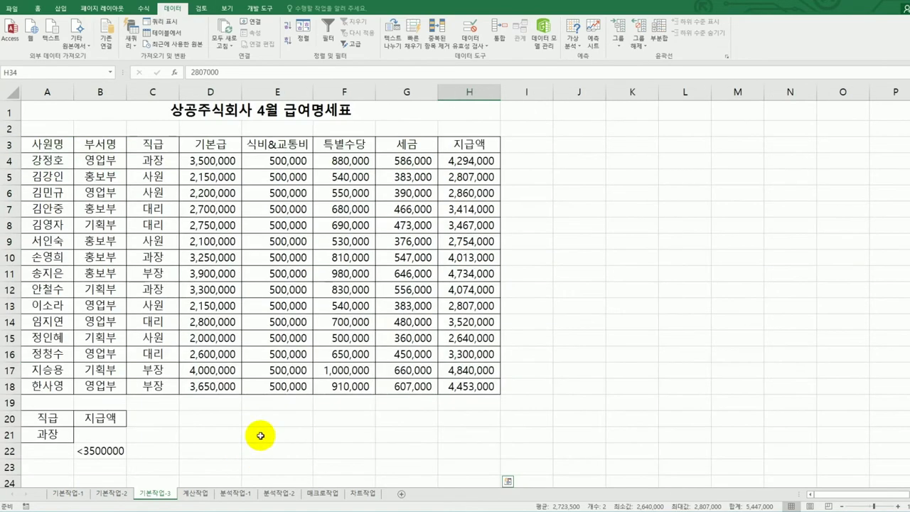
click(268, 389)
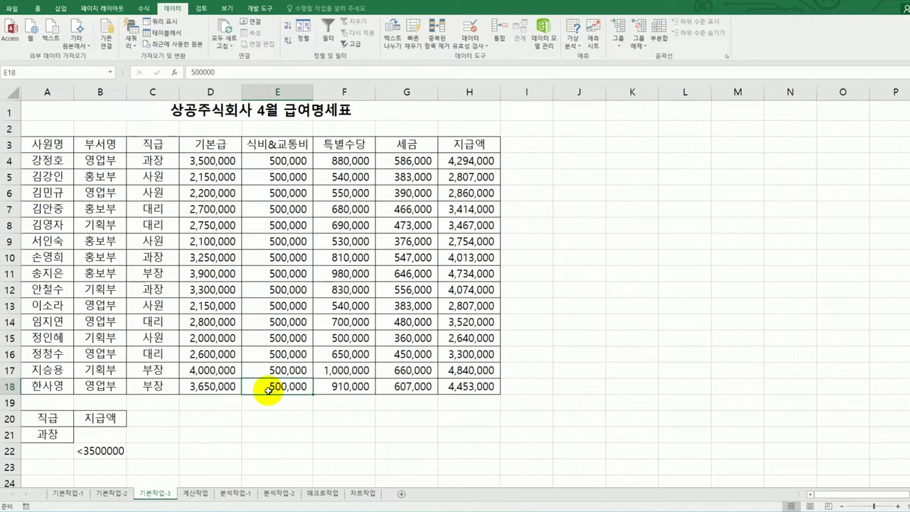
Step: Switch to the 계산작업 sheet and examine the 서류 and 시험 scores in the 신입사원 채용결과 table
click(184, 493)
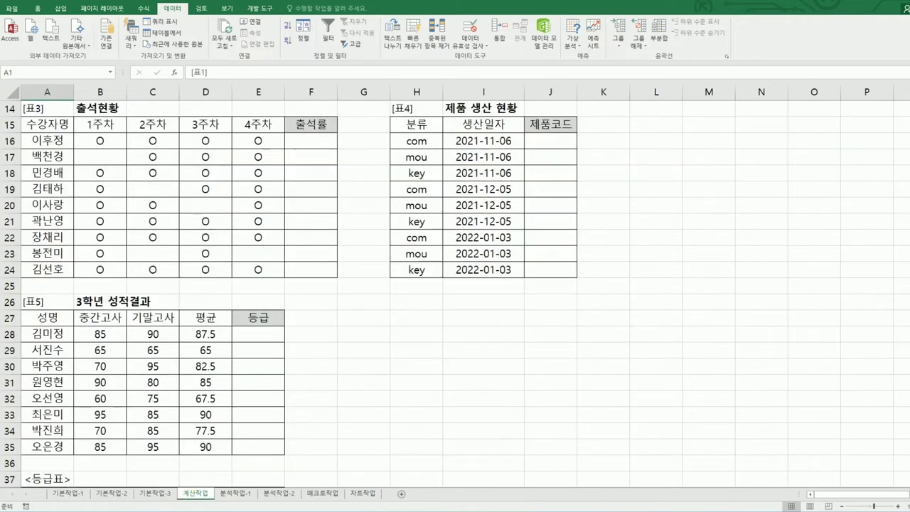
scroll(455, 285, up, 5)
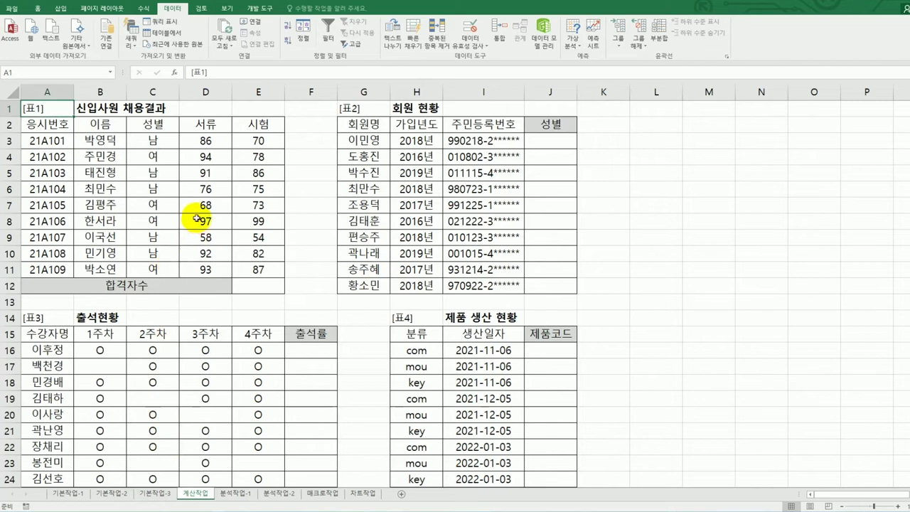
drag(205, 140, 214, 264)
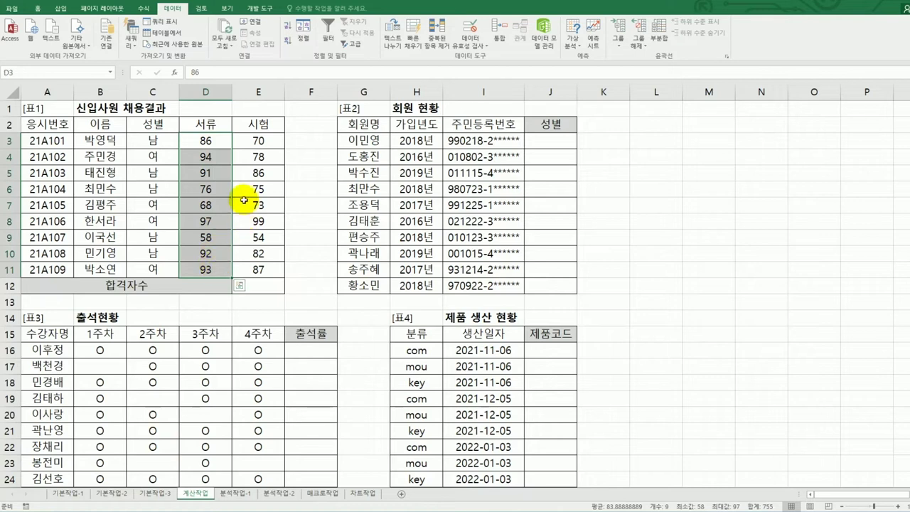
drag(263, 145, 262, 270)
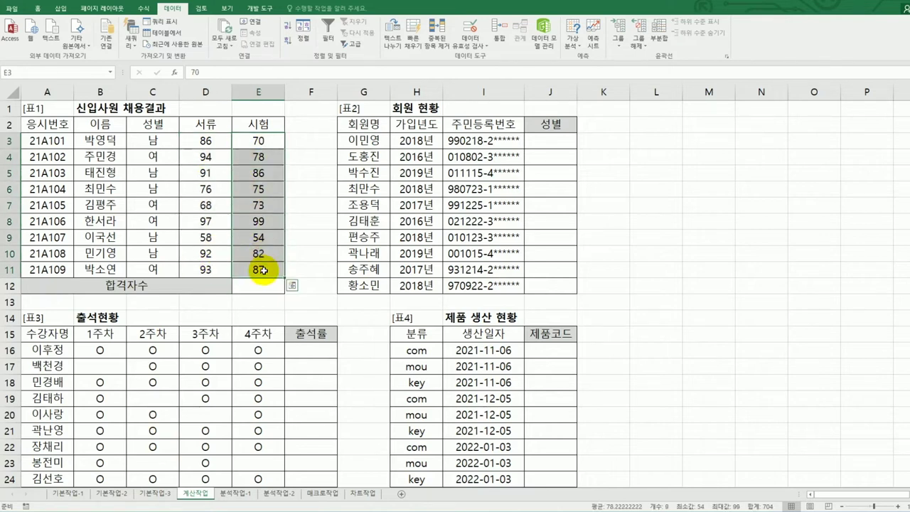
click(214, 143)
click(251, 140)
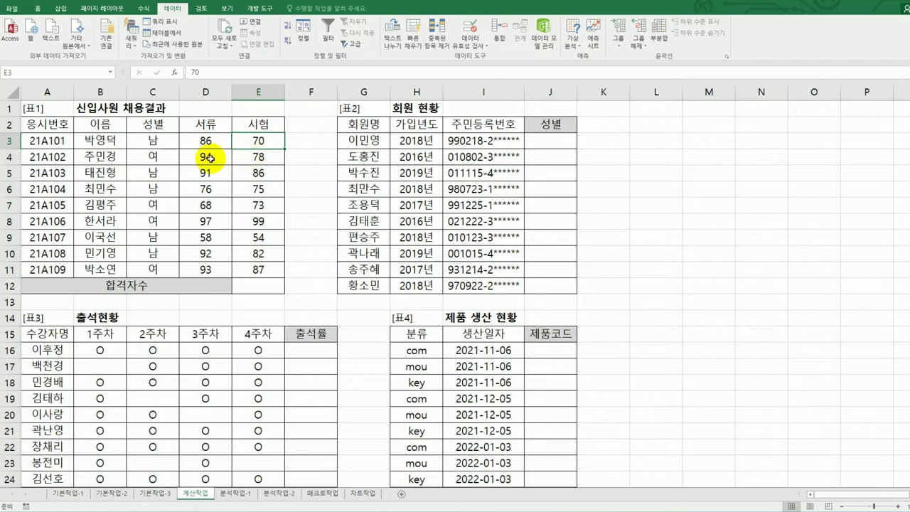
drag(205, 156, 240, 175)
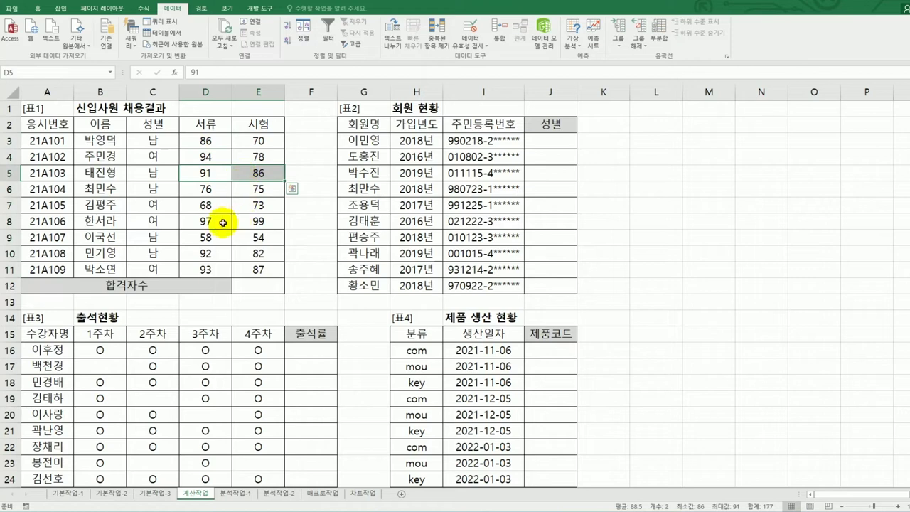
Step: Start a COUNTIFS formula in cell E12 for the 합격자수 of the 신입사원 채용결과 table
drag(221, 223, 249, 221)
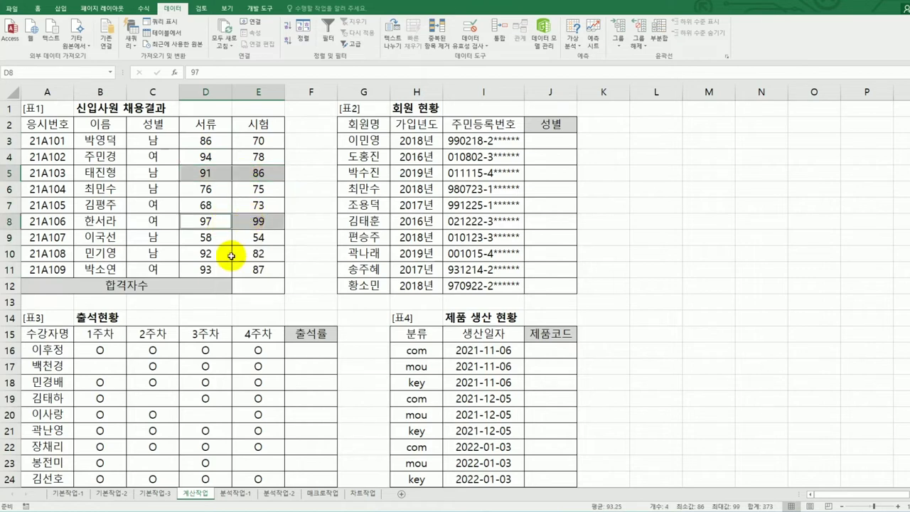
drag(218, 257, 251, 270)
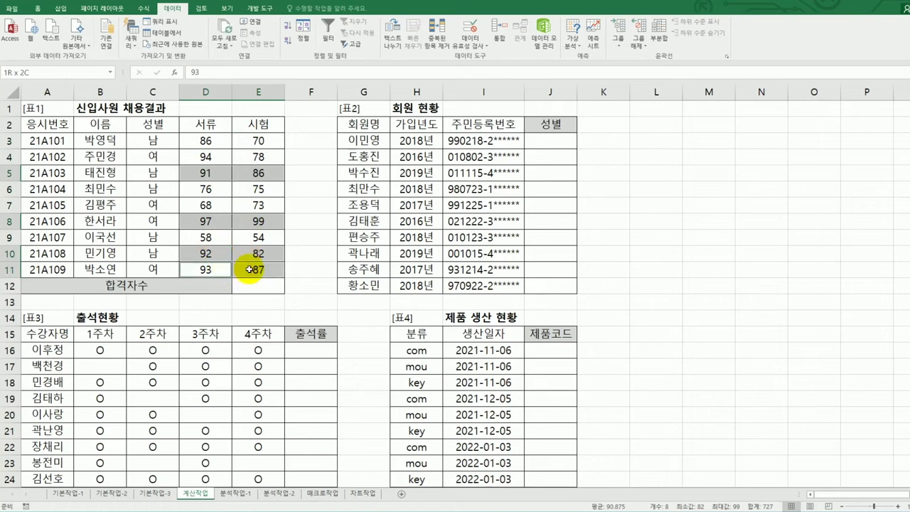
click(254, 290)
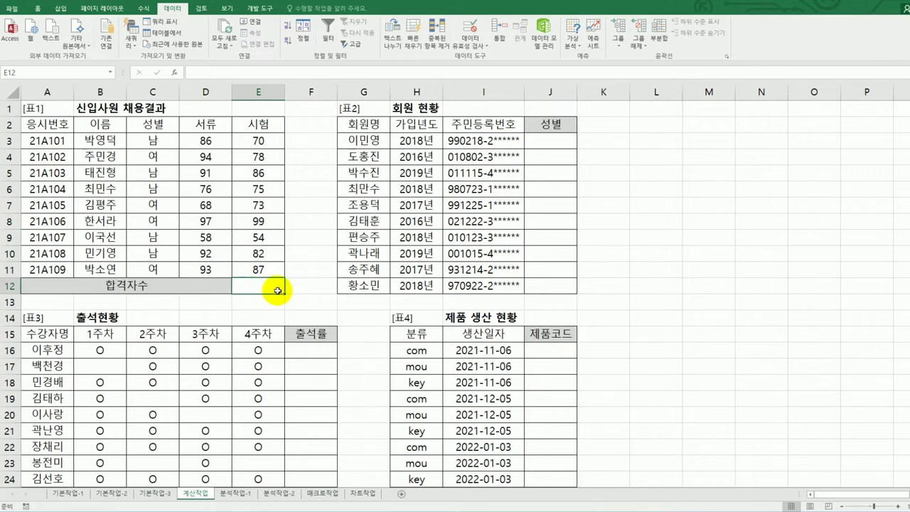
text(=)
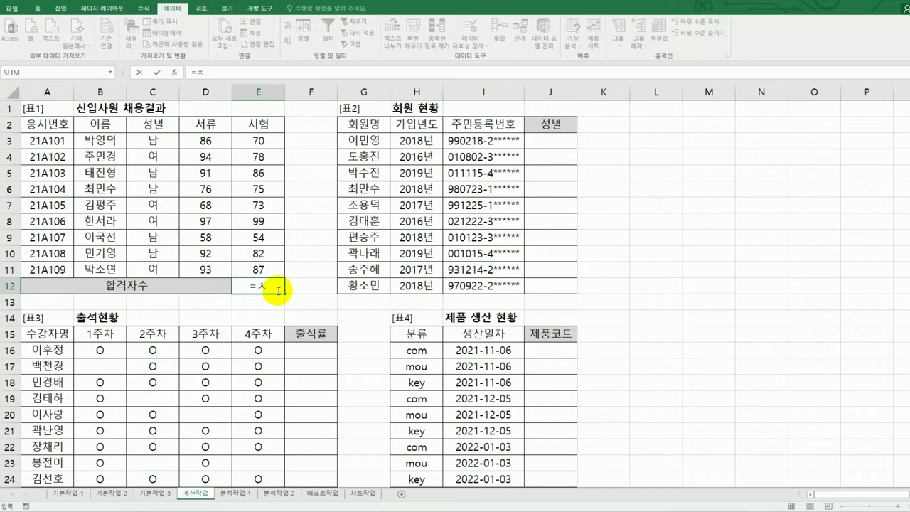
text(coun)
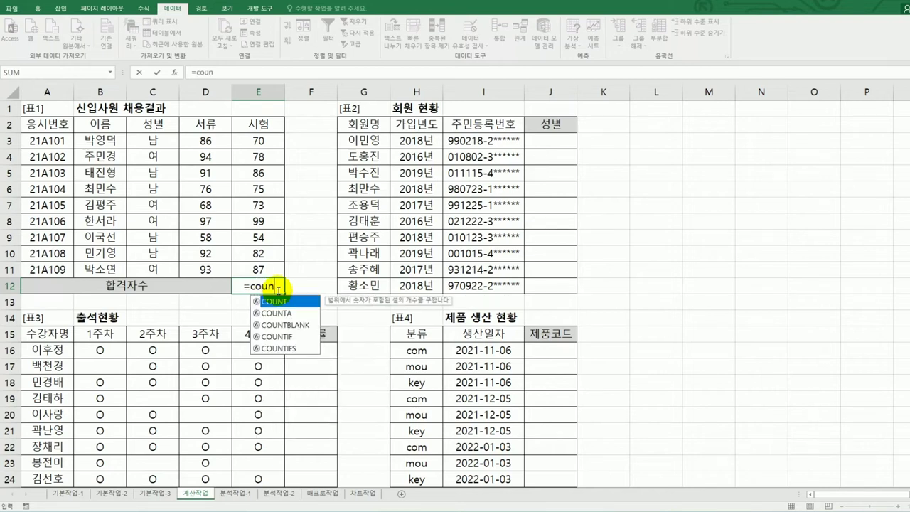
text(tif)
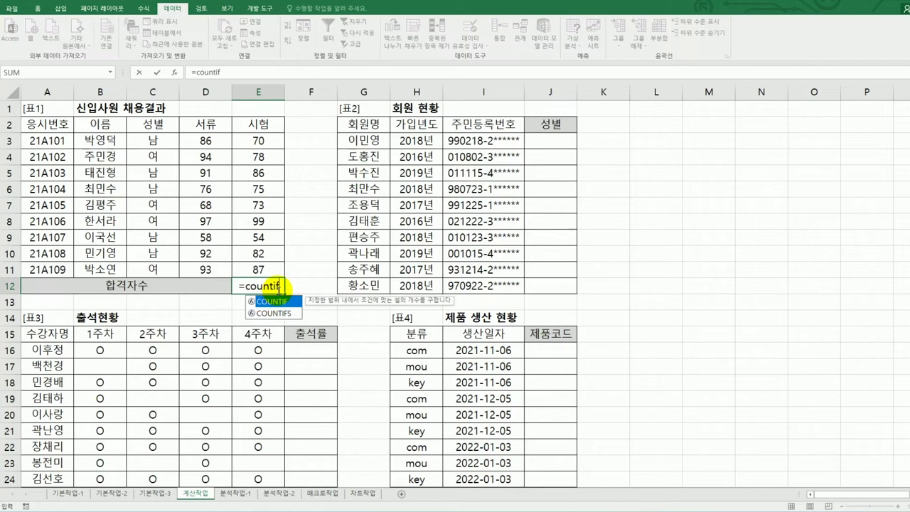
key(Down)
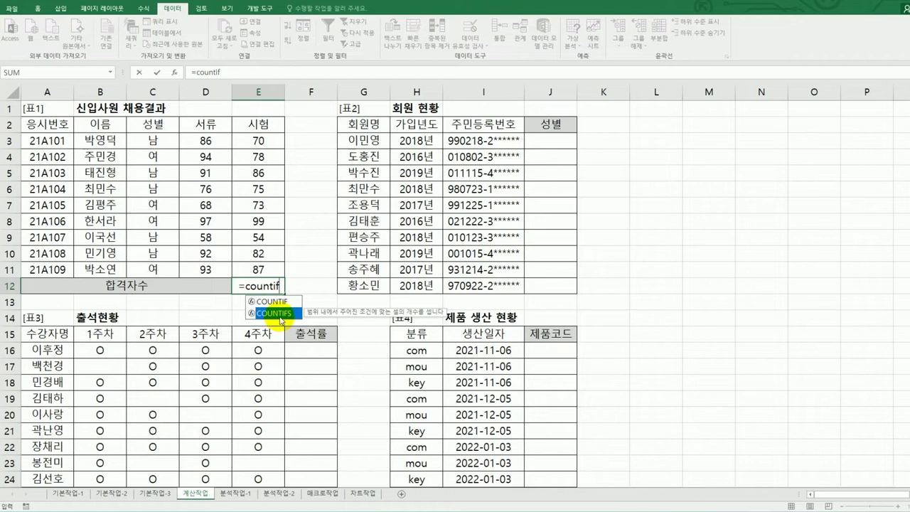
double_click(280, 315)
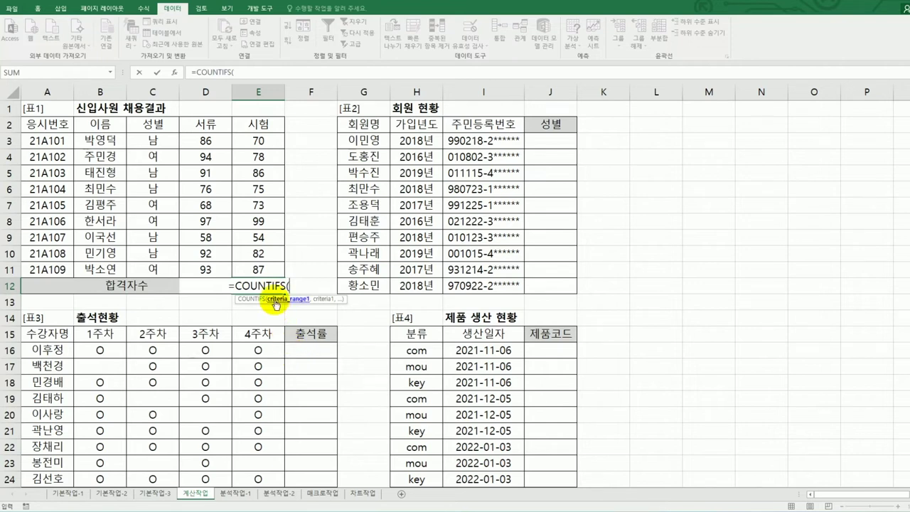
Step: Add the first COUNTIFS condition, counting 서류 scores in D3:D11 that meet ">=85"
drag(202, 141, 191, 270)
text(,)
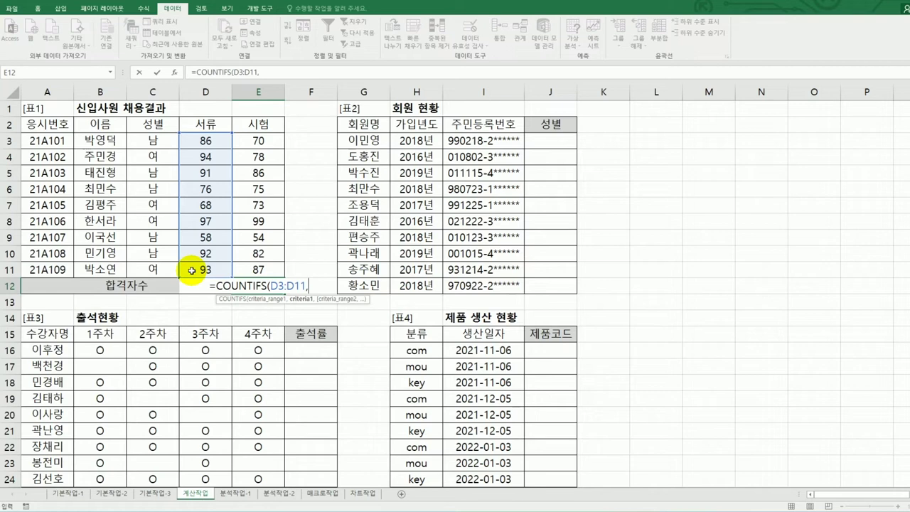
text(")
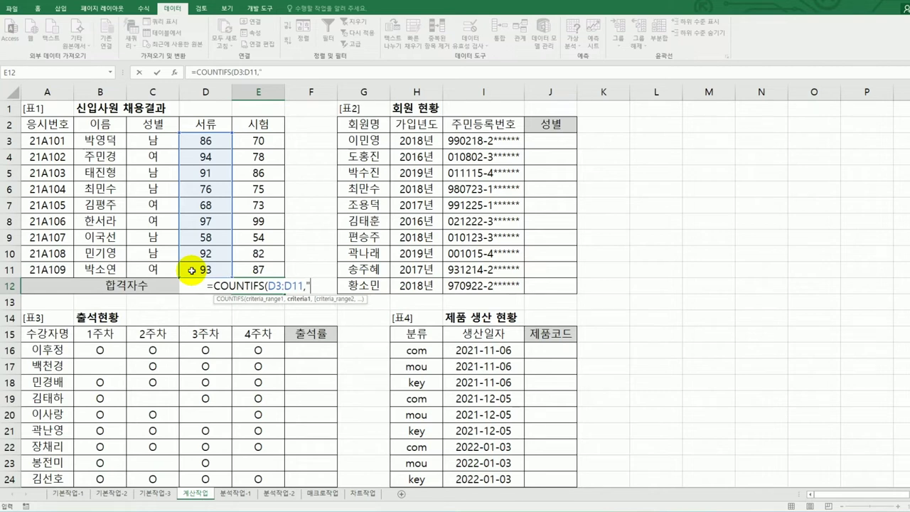
text(>=8)
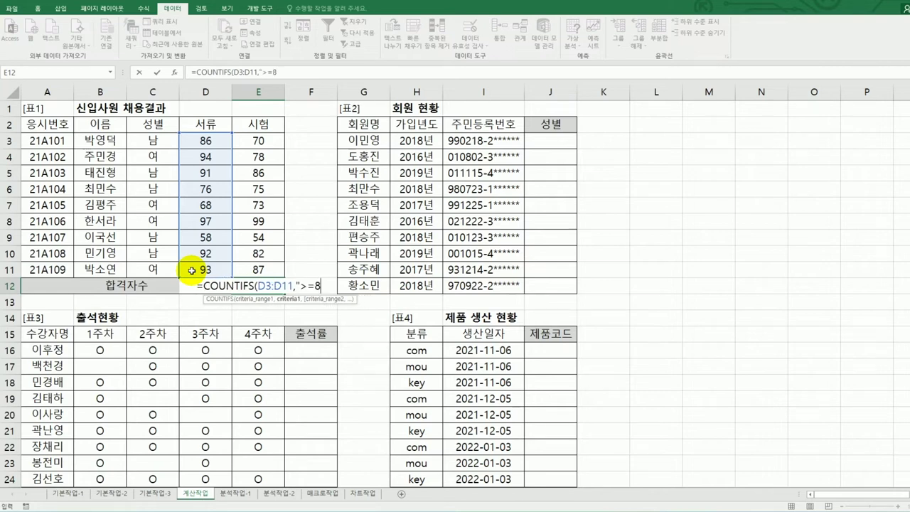
text(5",)
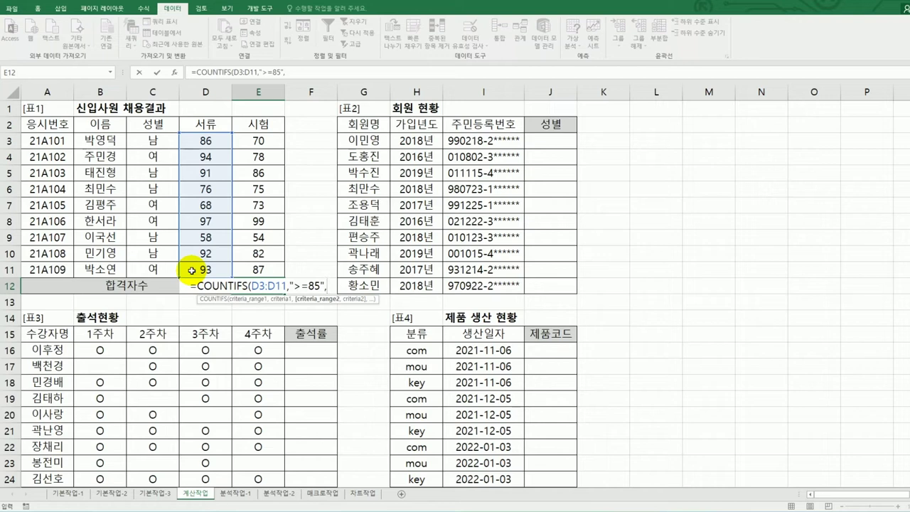
Step: Add the second condition, 시험 scores in E3:E11 meeting ">=80", and enter the formula in E12
drag(254, 140, 254, 270)
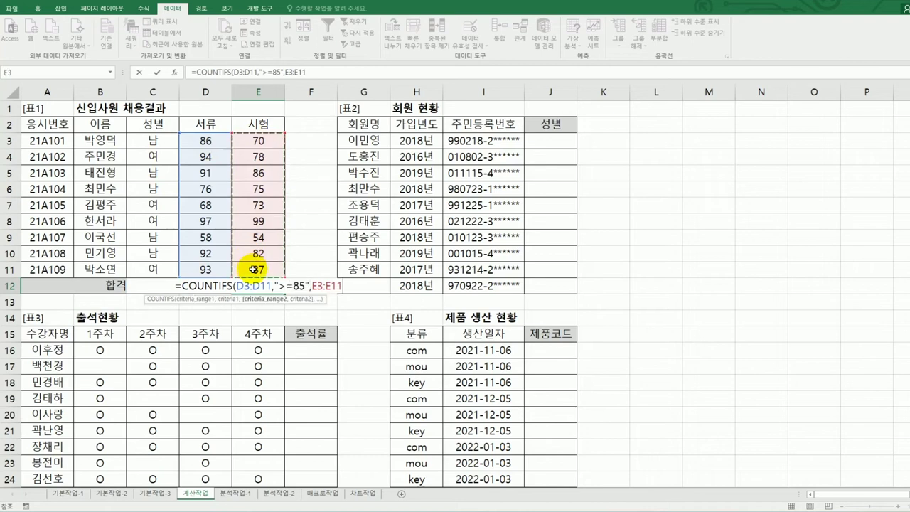
text(,)
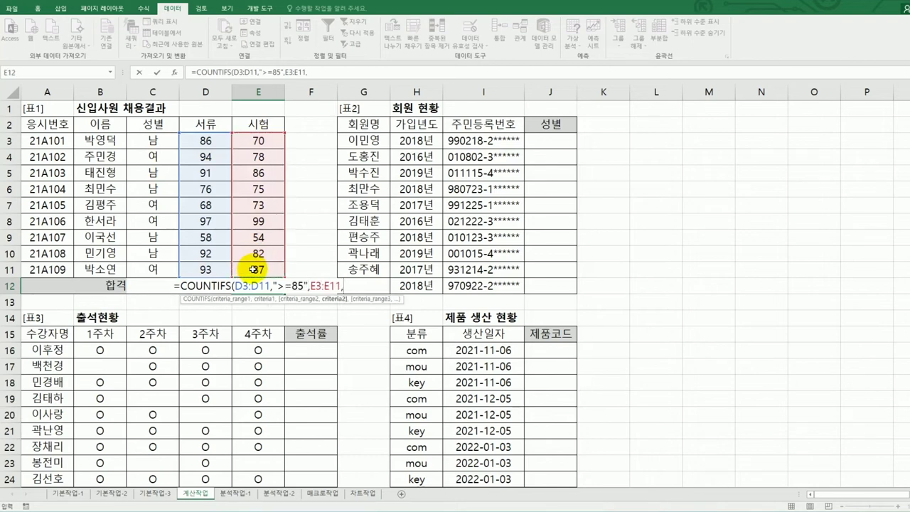
text(">=80)
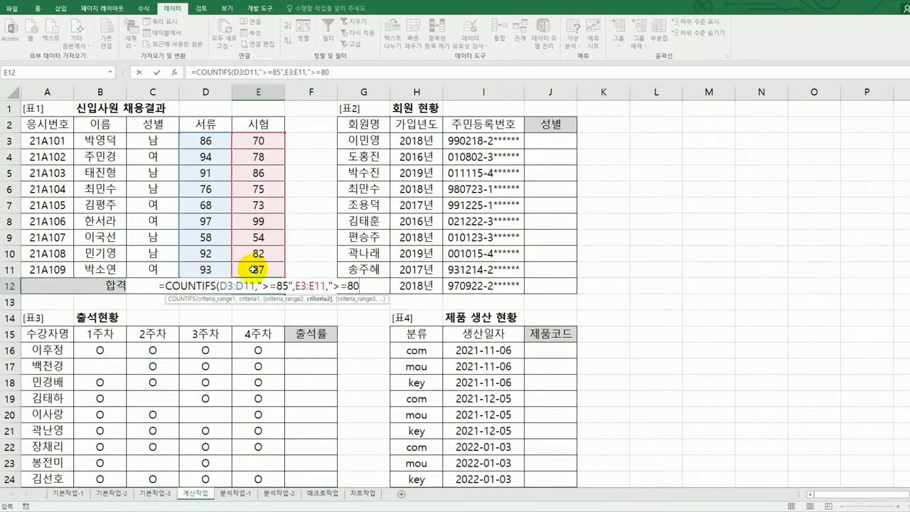
text("))
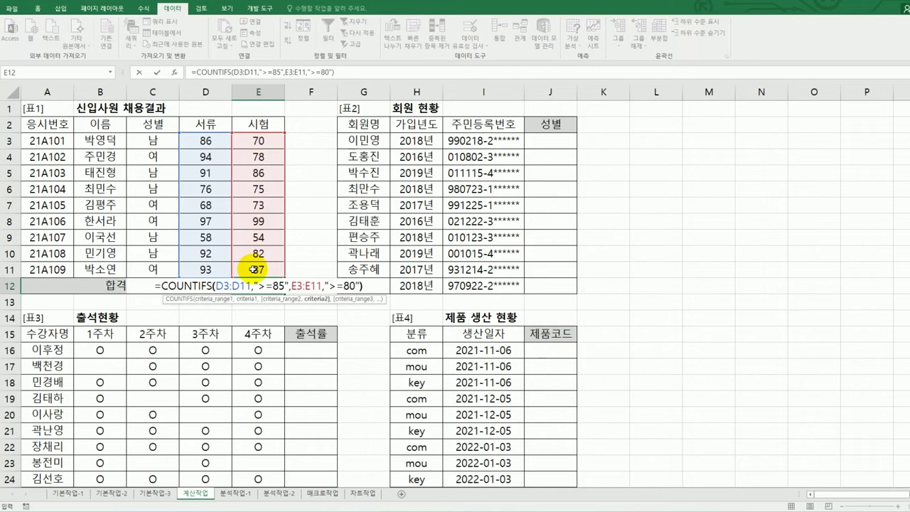
key(ctrl+Return)
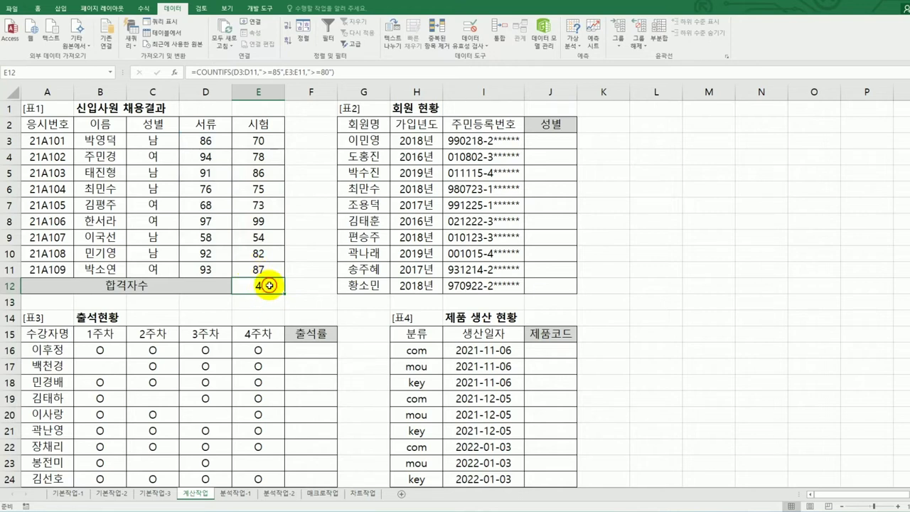
Step: Append &"명" to the COUNTIFS formula in E12
double_click(269, 285)
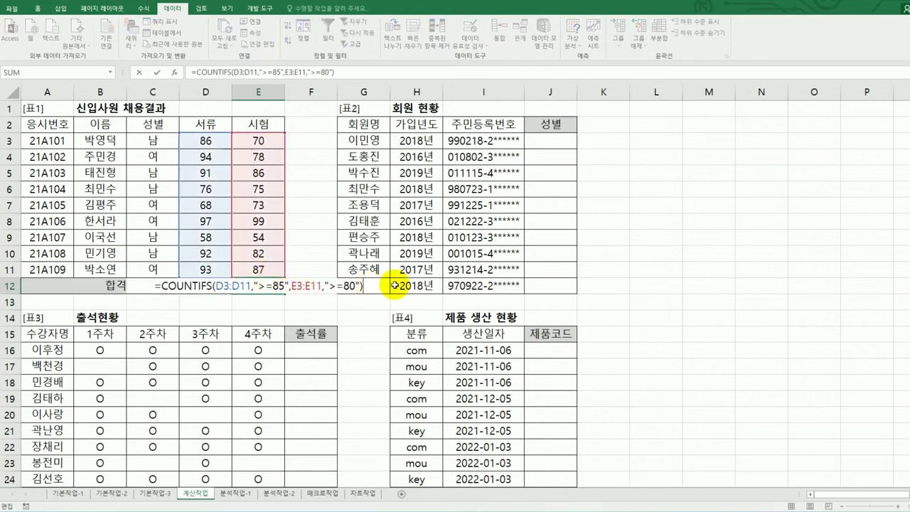
text(&)
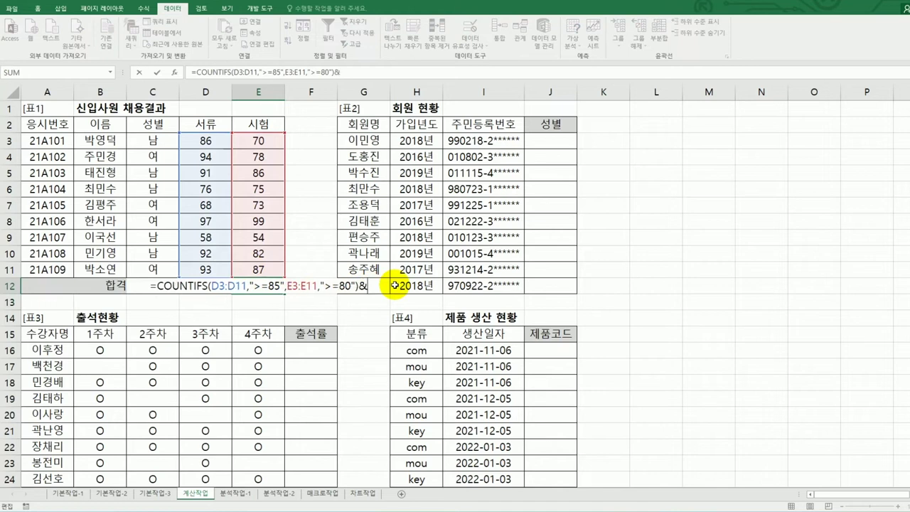
text(")
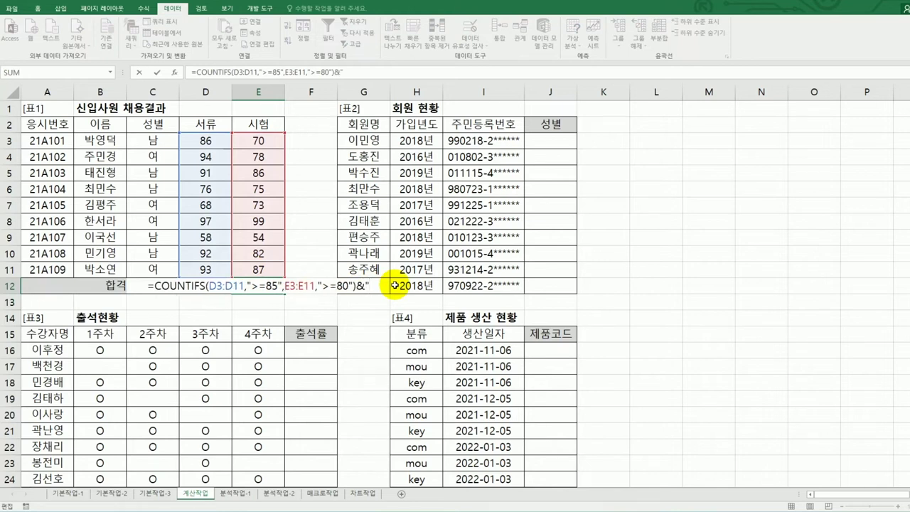
text(며명")
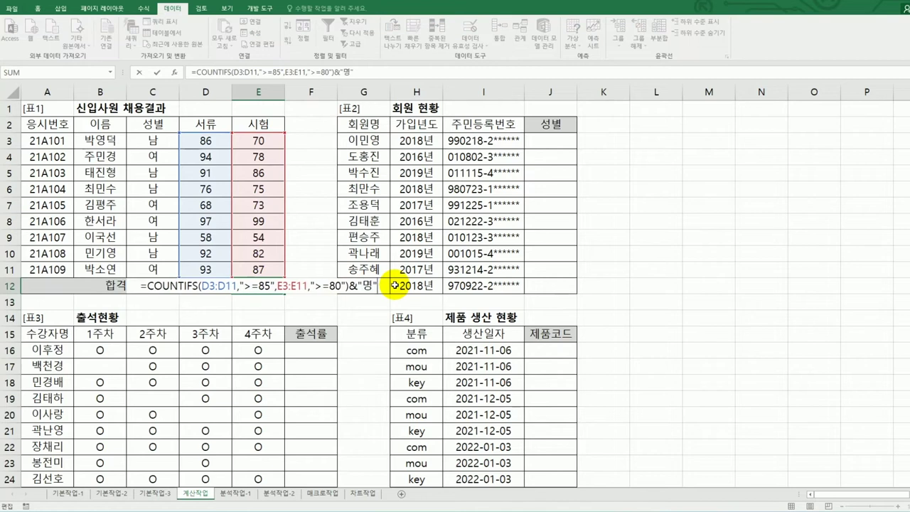
key(ctrl+Return)
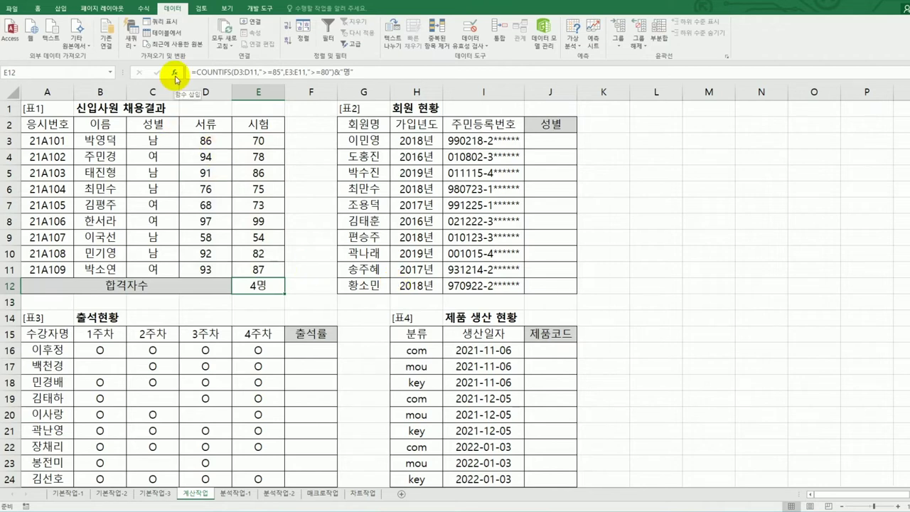
Step: Review the ranges and criteria of E12's COUNTIFS function in the Function Arguments dialog
click(176, 78)
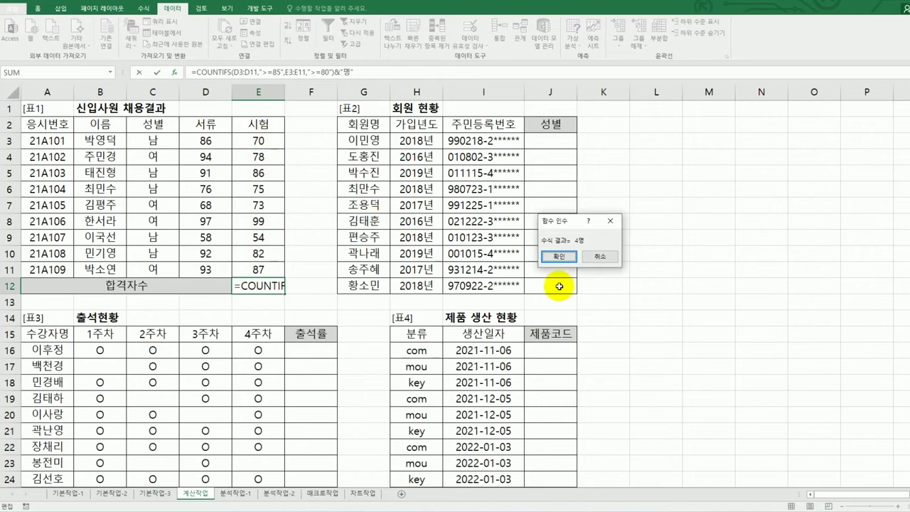
click(597, 260)
click(254, 71)
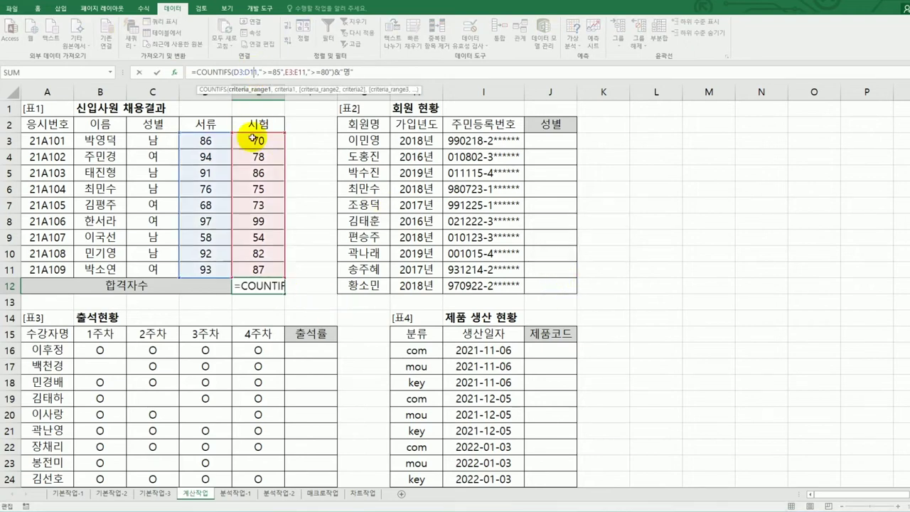
click(175, 72)
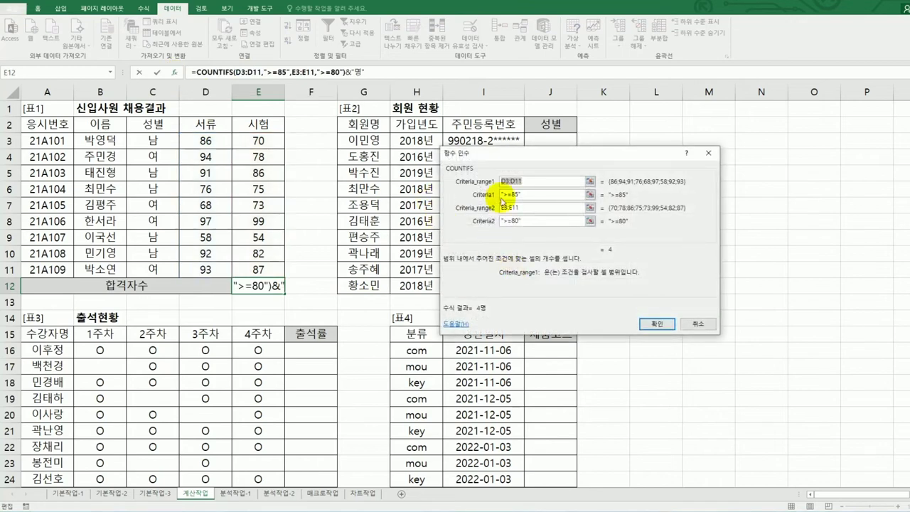
click(525, 181)
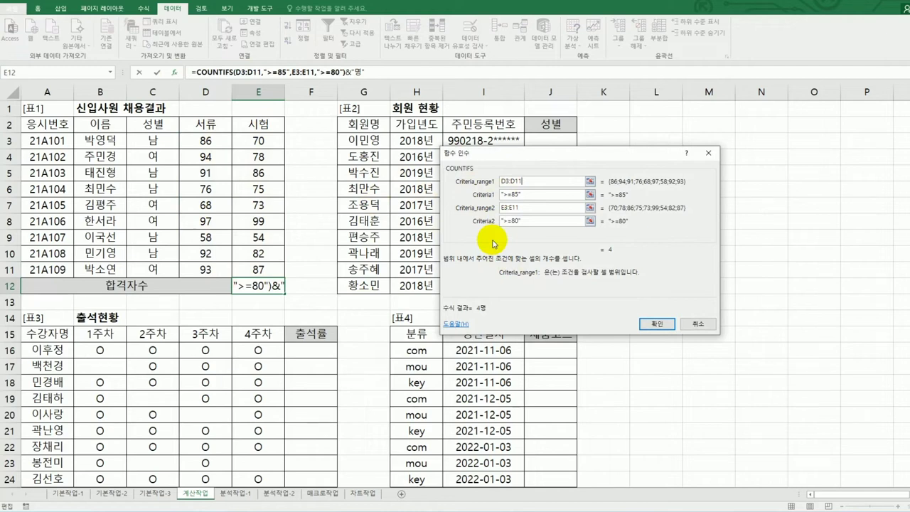
click(657, 325)
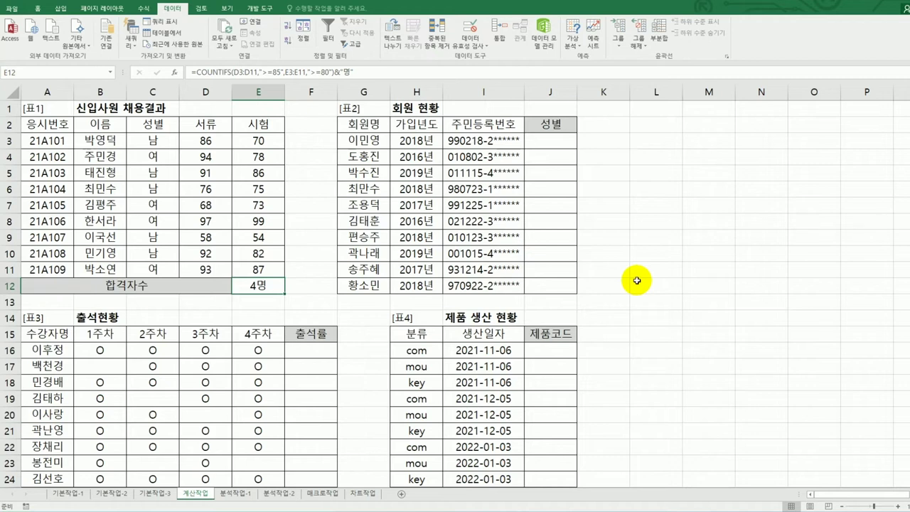
Step: Enter =MID(I3,8,1) in J3 to extract the gender digit from the first member's 주민등록번호
click(508, 143)
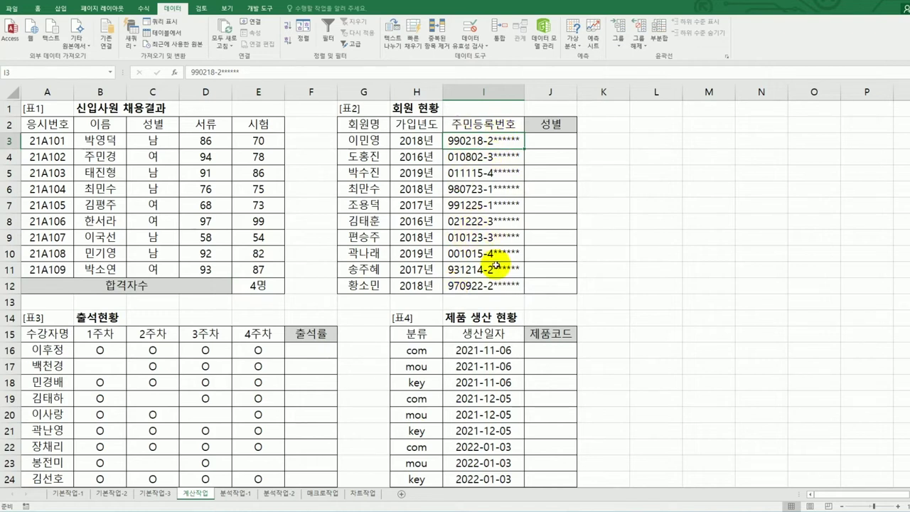
click(544, 145)
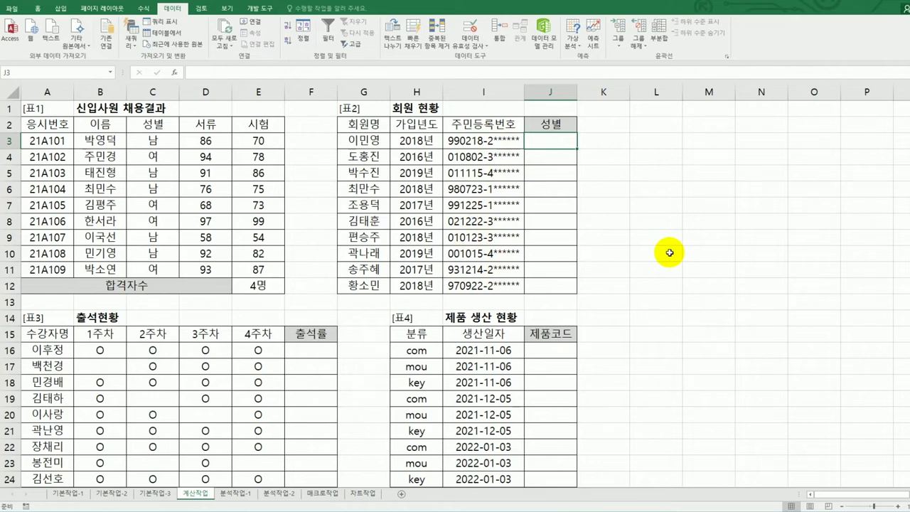
text(=)
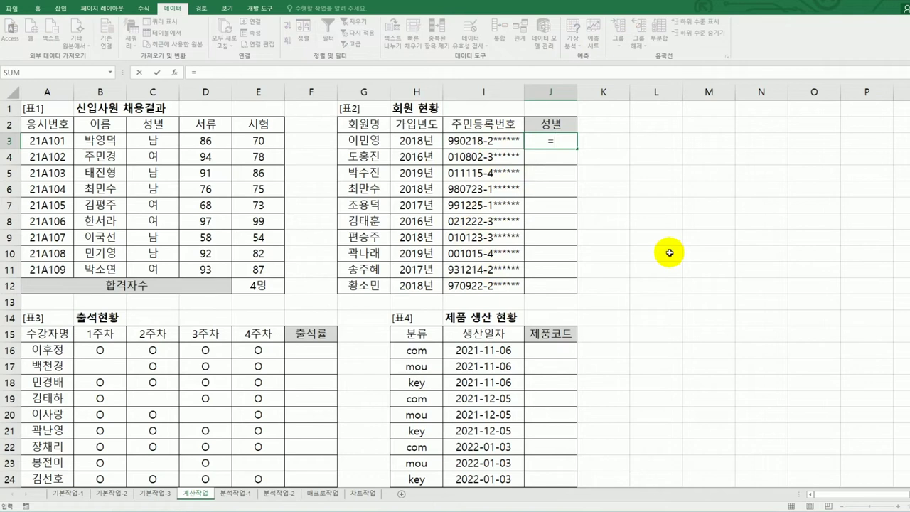
text(ㅡ)
text(mi)
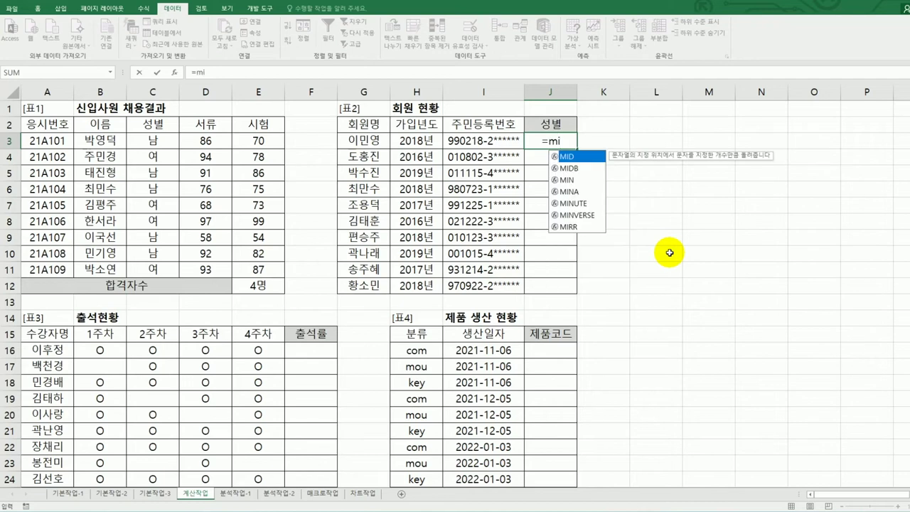
text(d)
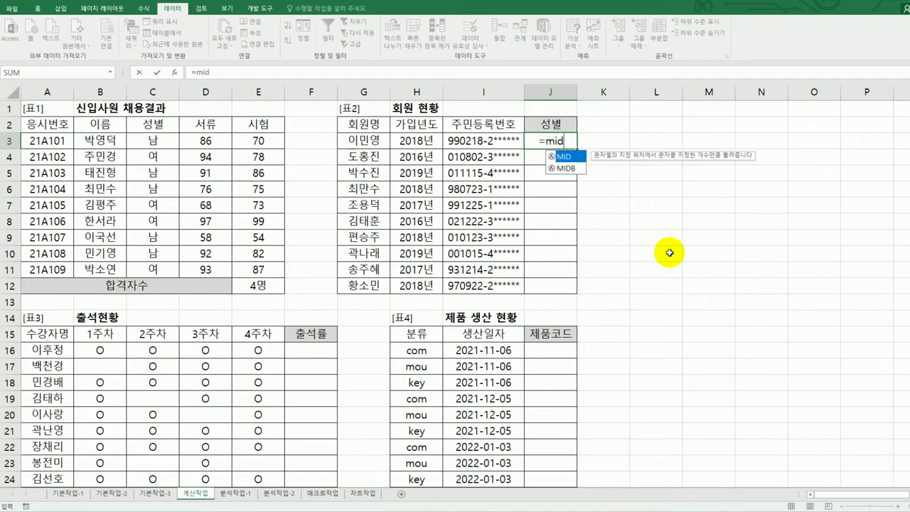
double_click(570, 157)
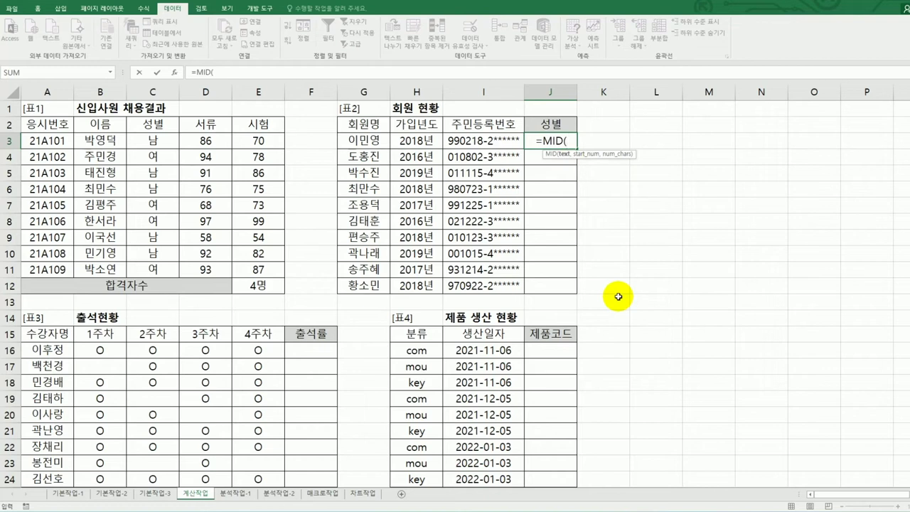
click(502, 141)
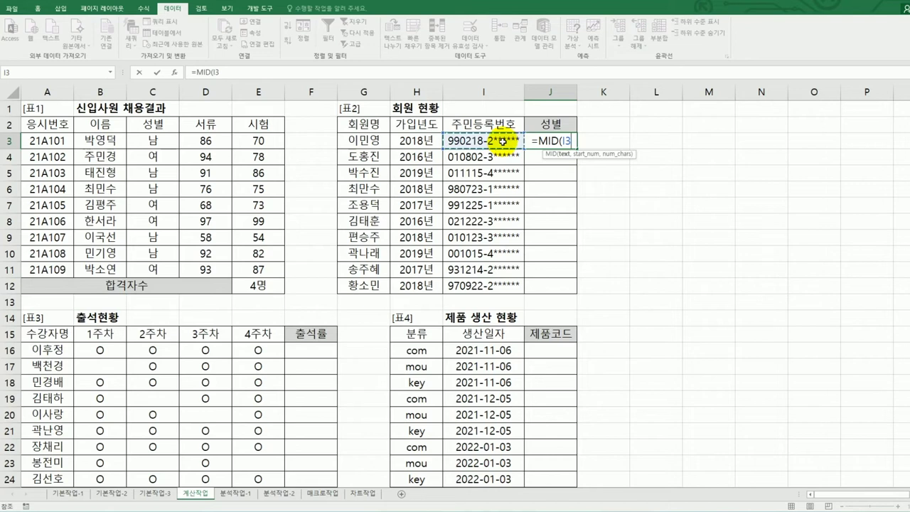
text(,)
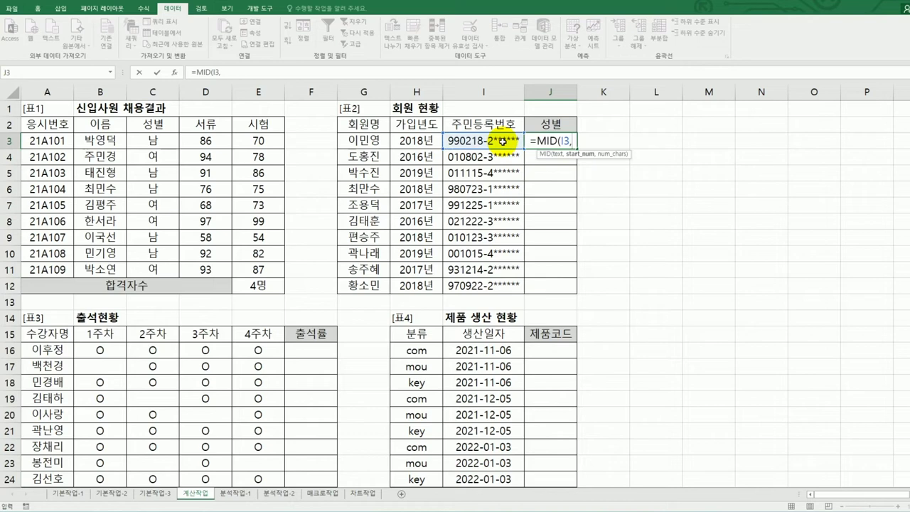
text(8)
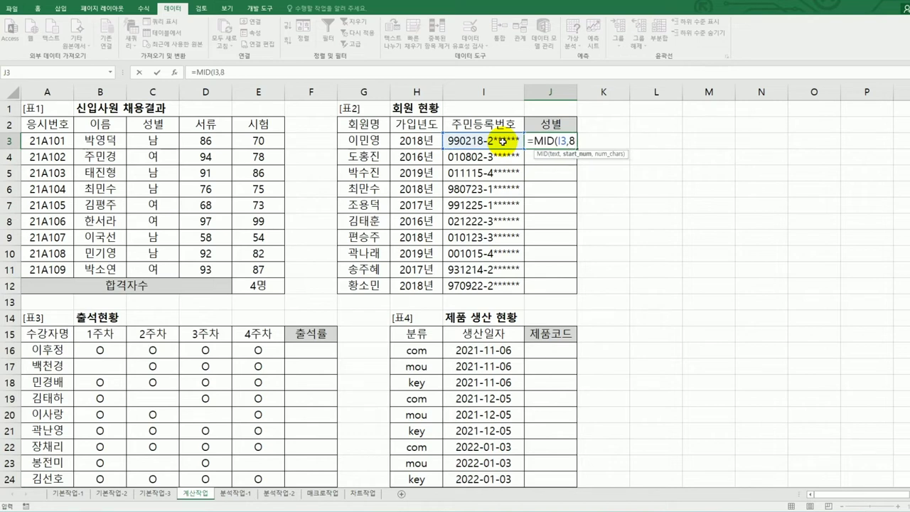
text(,)
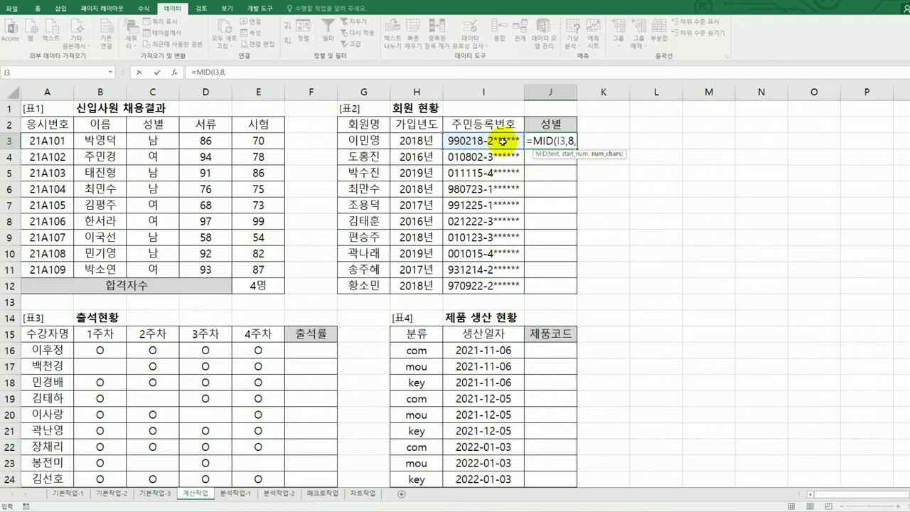
text(1))
key(Return)
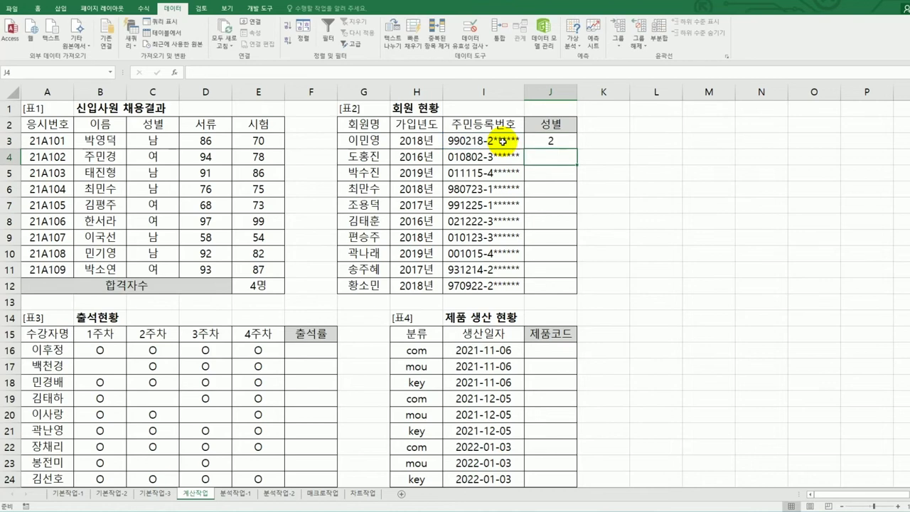
Step: Fill the MID formula from J3 down through J12
click(539, 141)
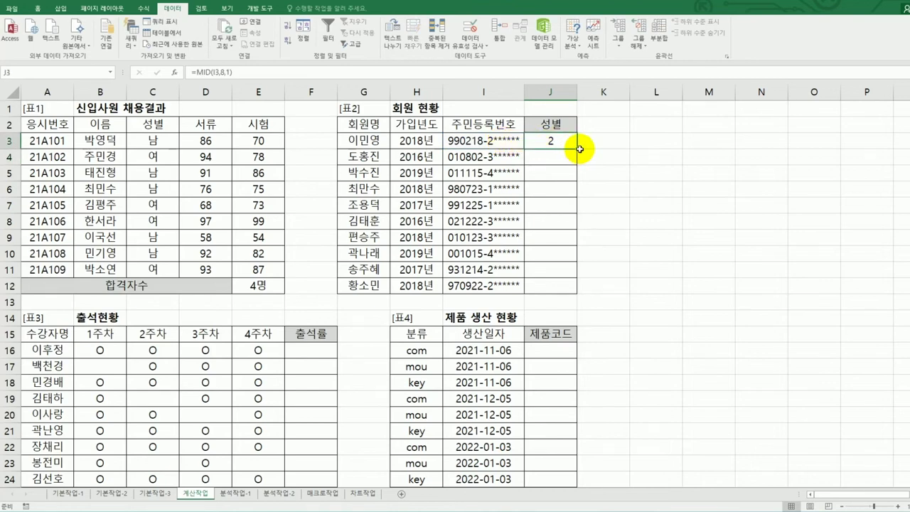
drag(578, 150, 563, 290)
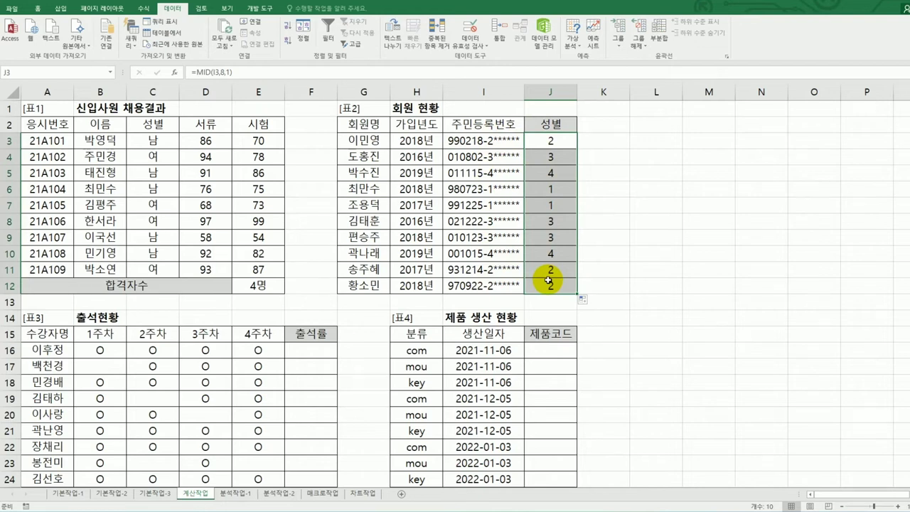
click(549, 140)
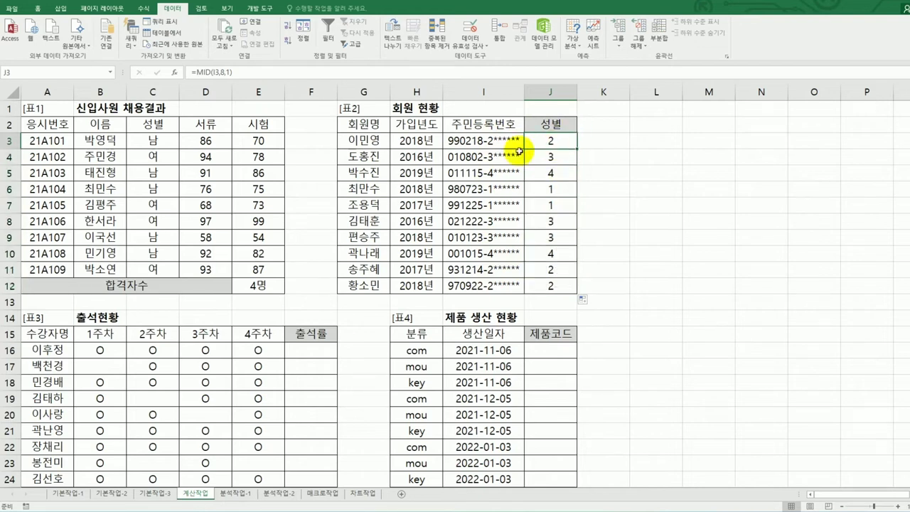
Step: Wrap J3's MID formula in MOD with divisor 2, entering =MOD(MID(I3,8,1),2)
double_click(548, 139)
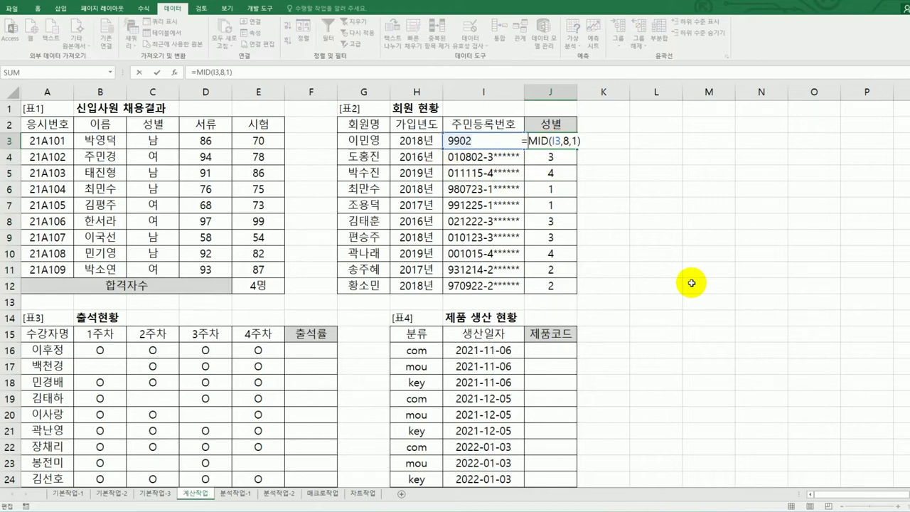
text(mod)
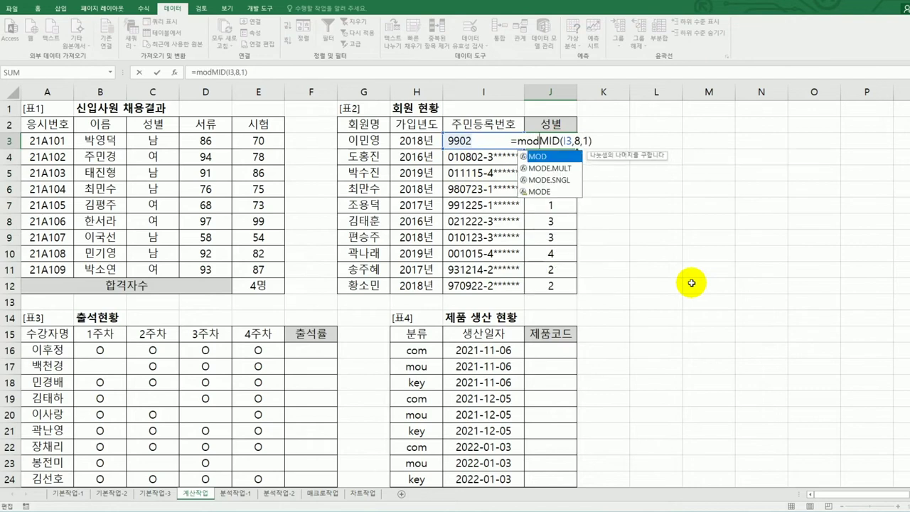
key(Tab)
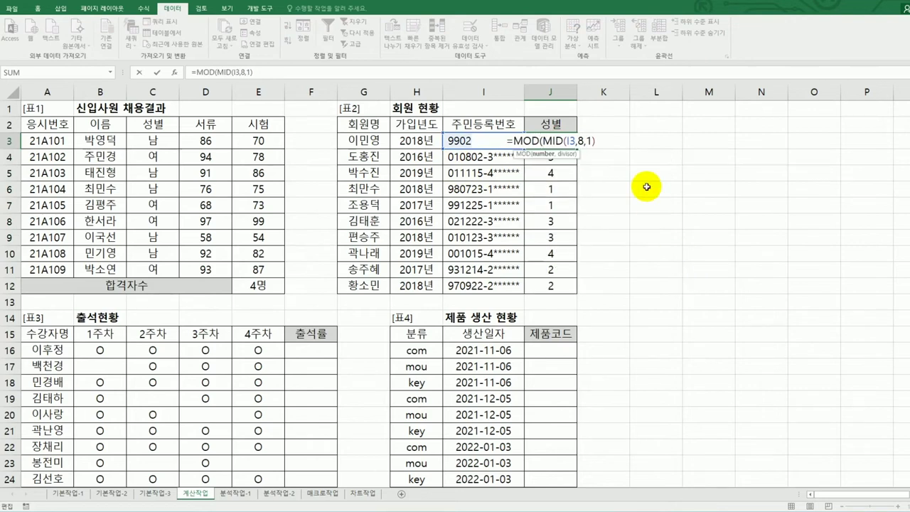
text(,)
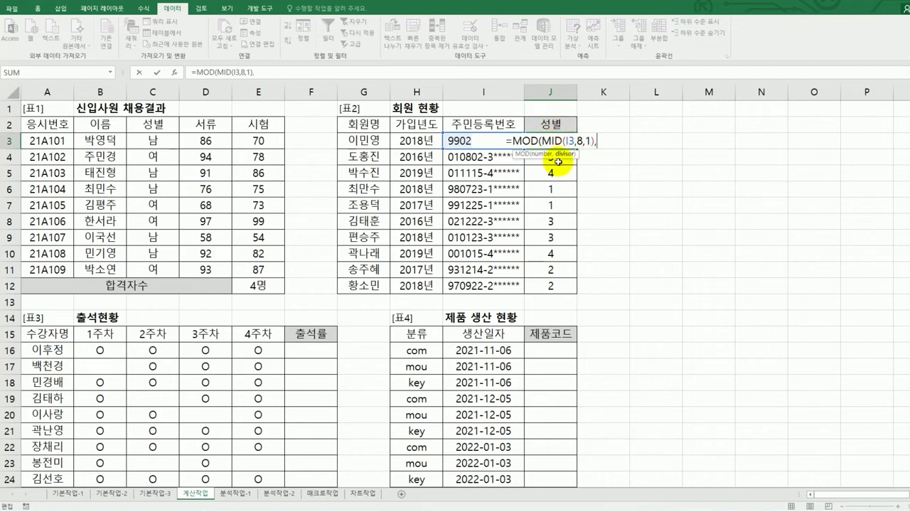
text(2)
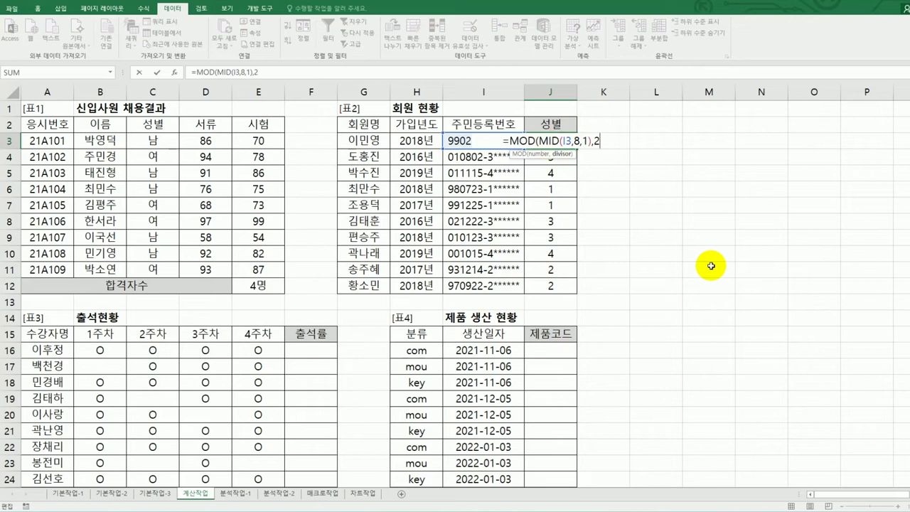
text())
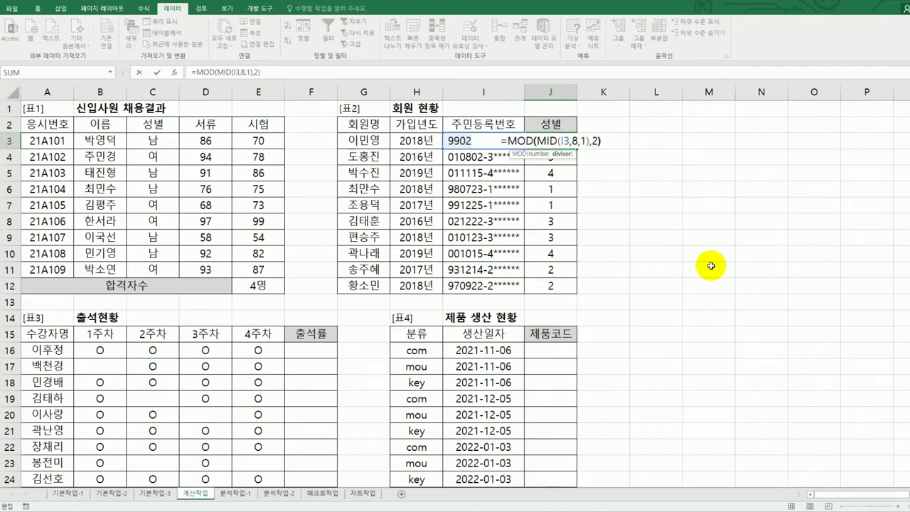
key(Return)
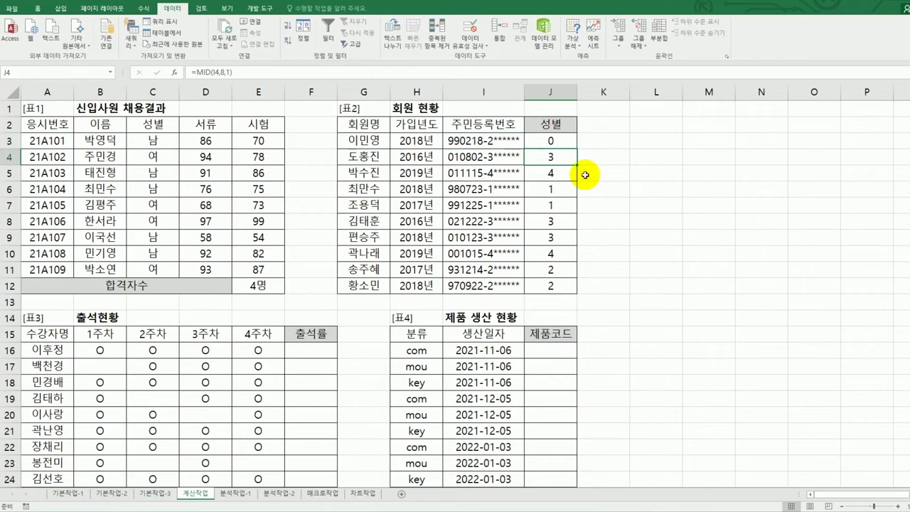
Step: Fill the MOD formula from J3 down the 성별 column through J12
click(552, 141)
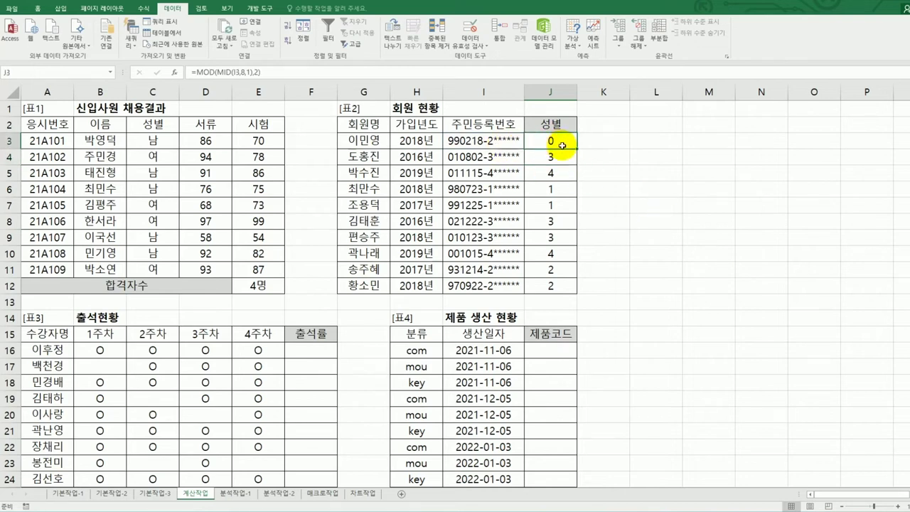
drag(578, 150, 567, 288)
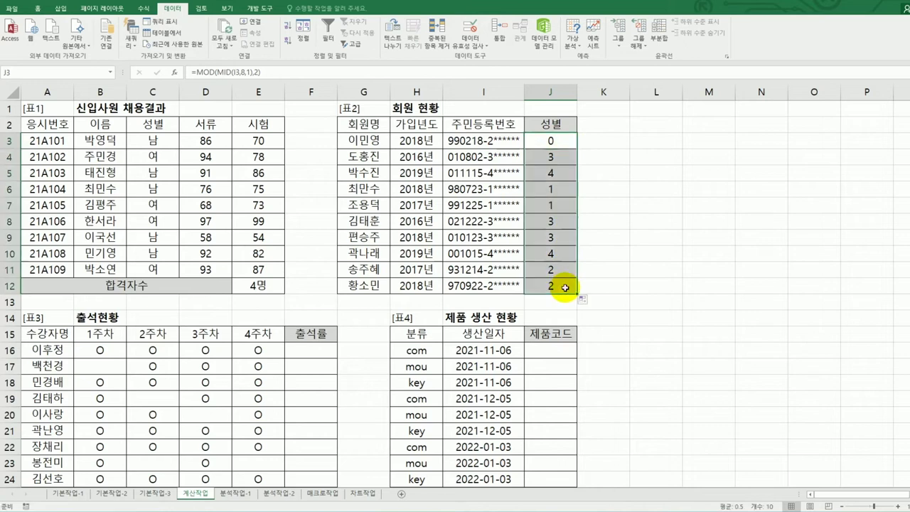
click(553, 171)
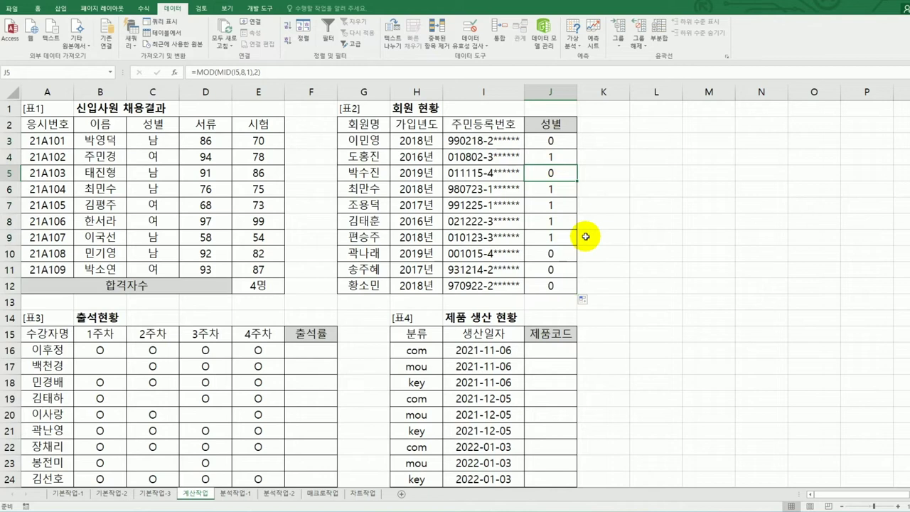
Step: Wrap J3's MOD formula in an IF function whose logical test checks whether the remainder equals 1
click(548, 140)
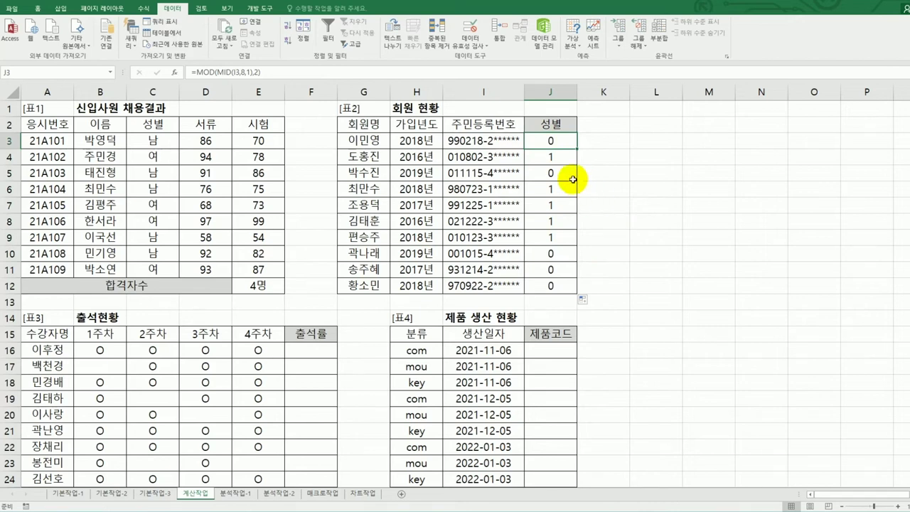
double_click(551, 141)
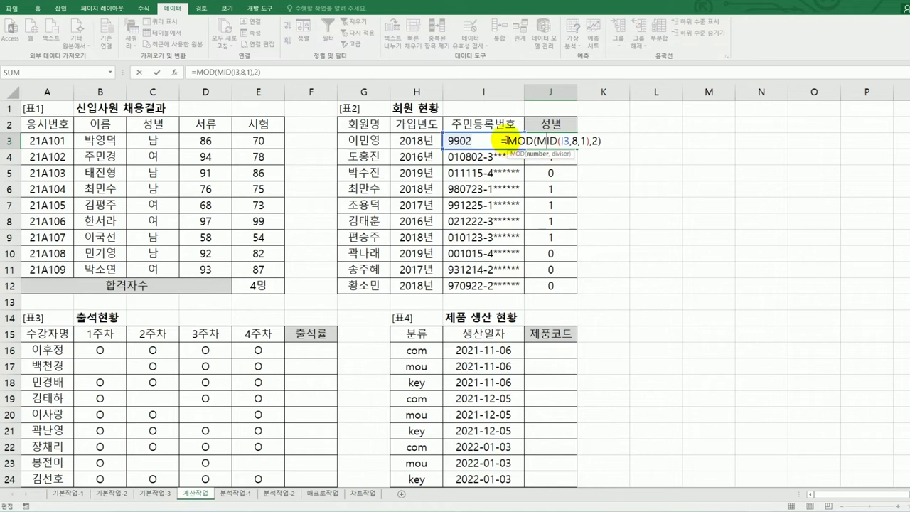
text(if()
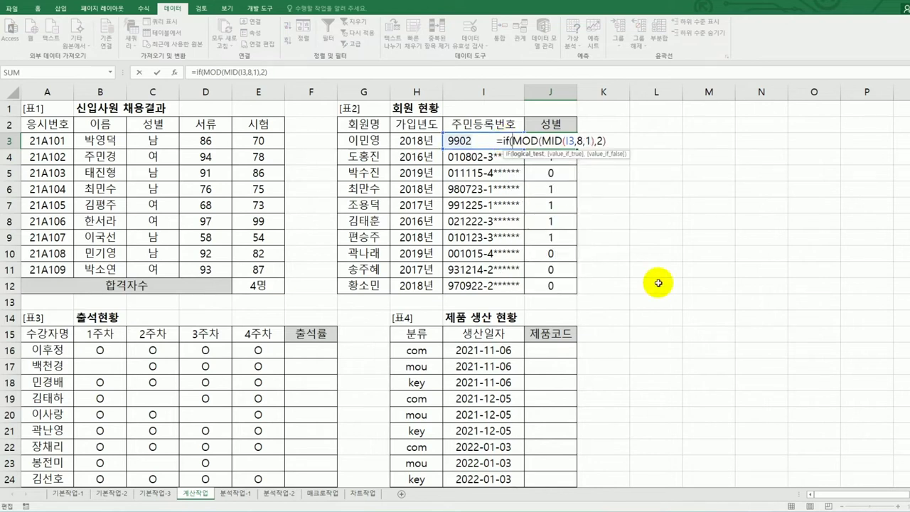
click(614, 141)
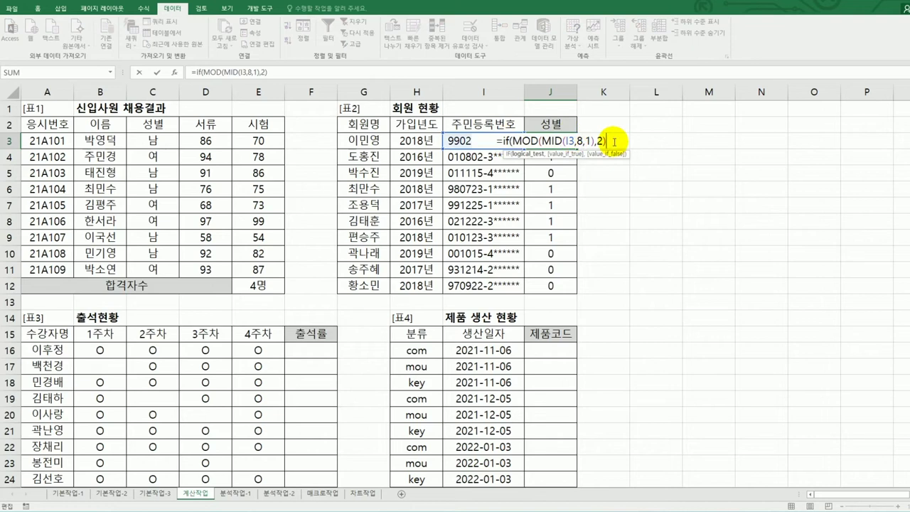
text(=)
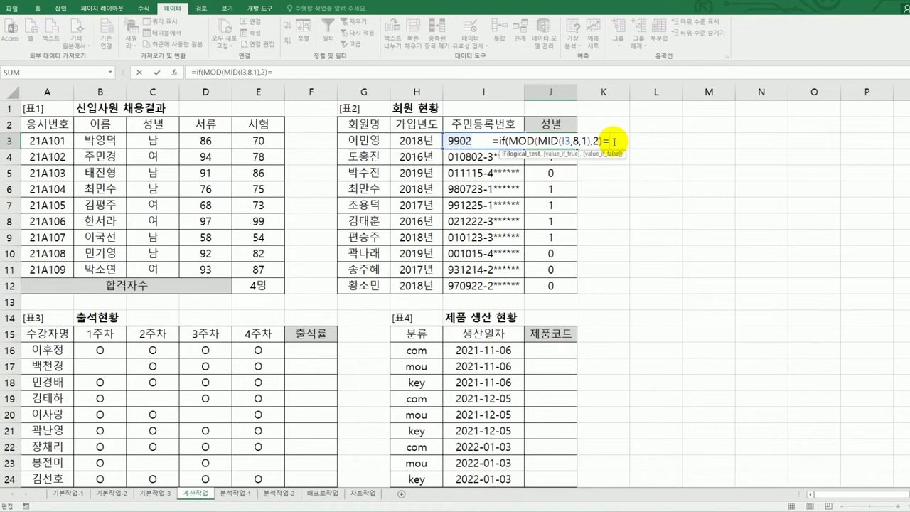
text(1)
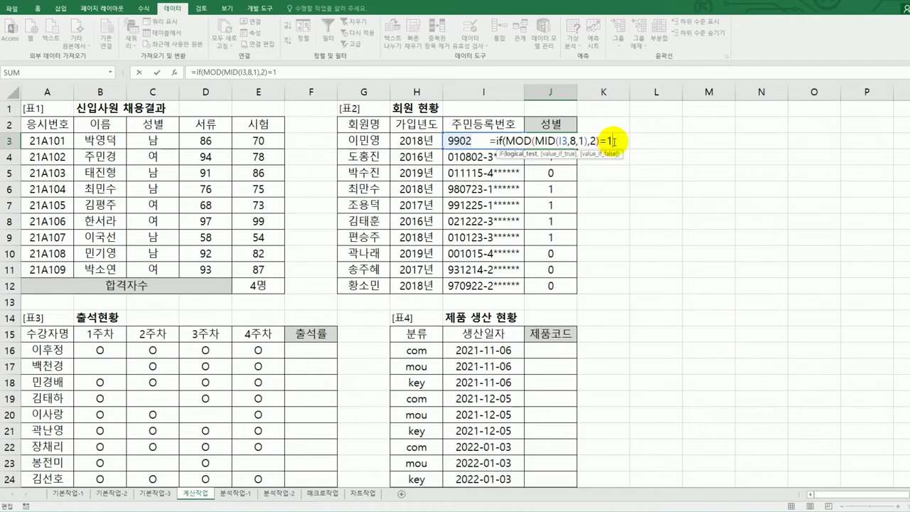
Step: Add "남자" as the true value and "여자" as the false value of J3's IF function
text(,")
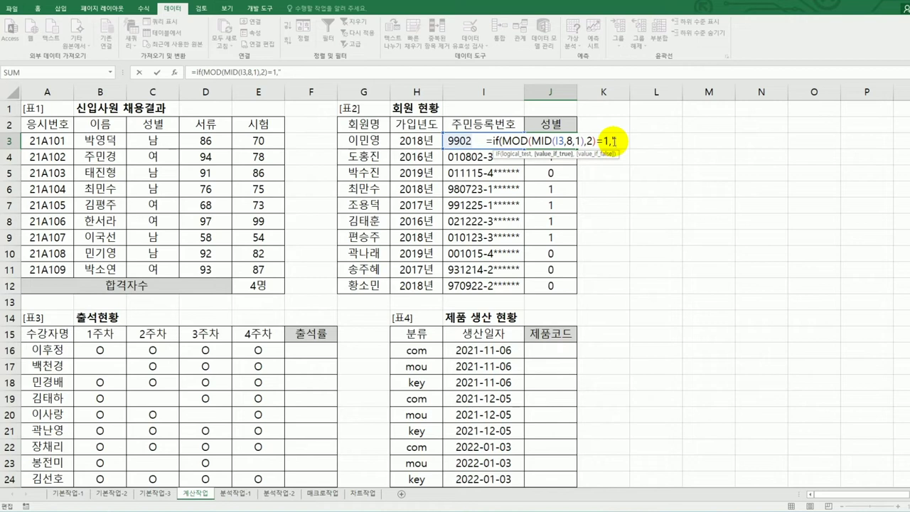
text(남자)
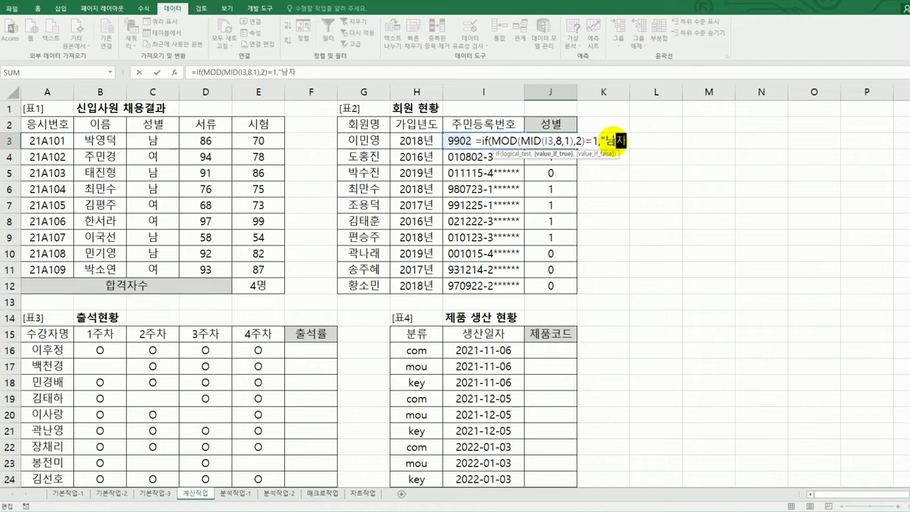
text(","여자")
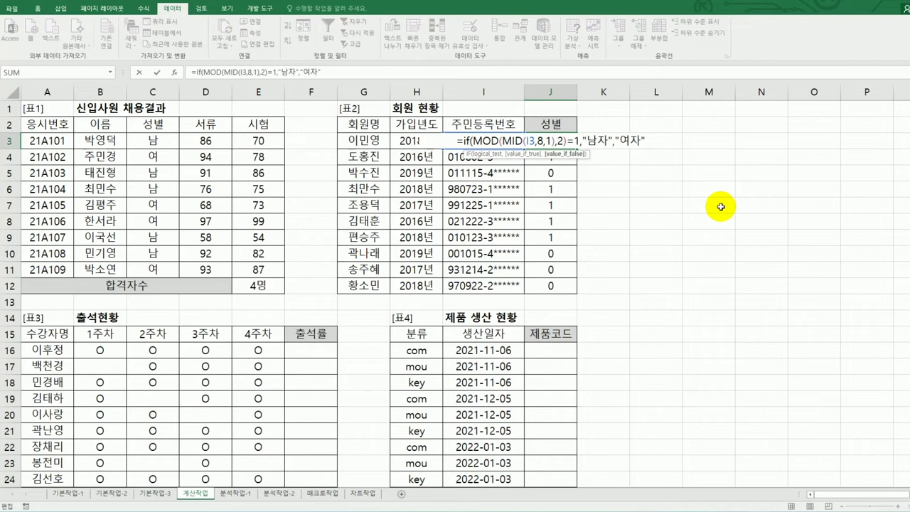
Step: Remove the "남자" and "여자" arguments from J3's IF function, keeping the logical test
key(BackSpace)
key(BackSpace)
key(BackSpace)
key(BackSpace)
key(BackSpace)
key(BackSpace)
key(BackSpace)
key(BackSpace)
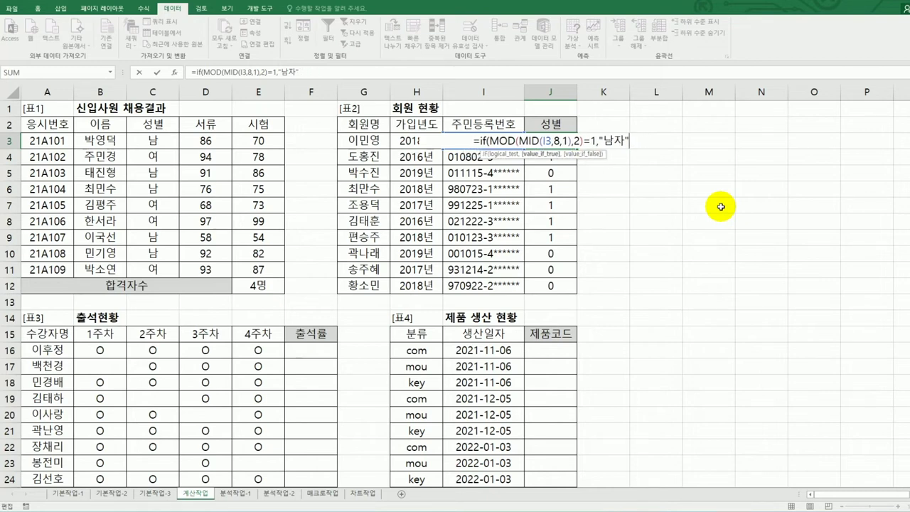
key(BackSpace)
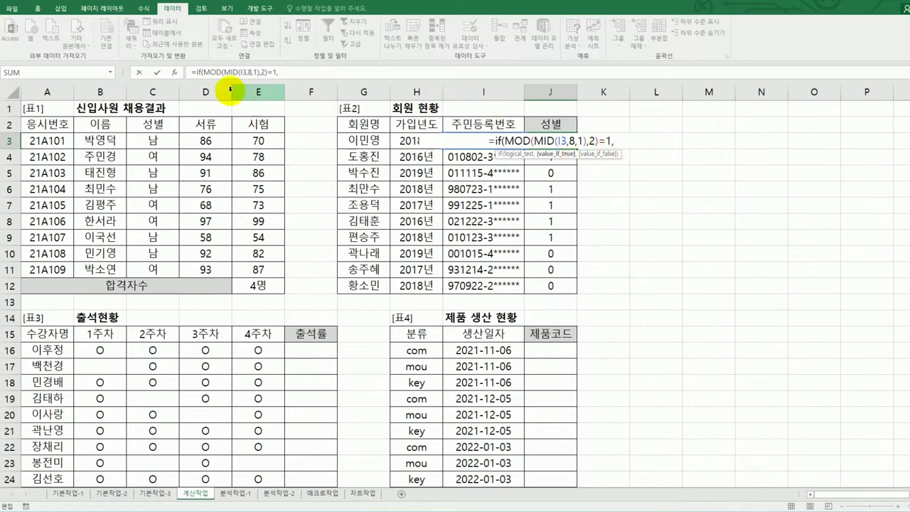
Step: Make J3's IF function return "남자" when true and "여자" when false, and fill the formula down through J12
click(176, 73)
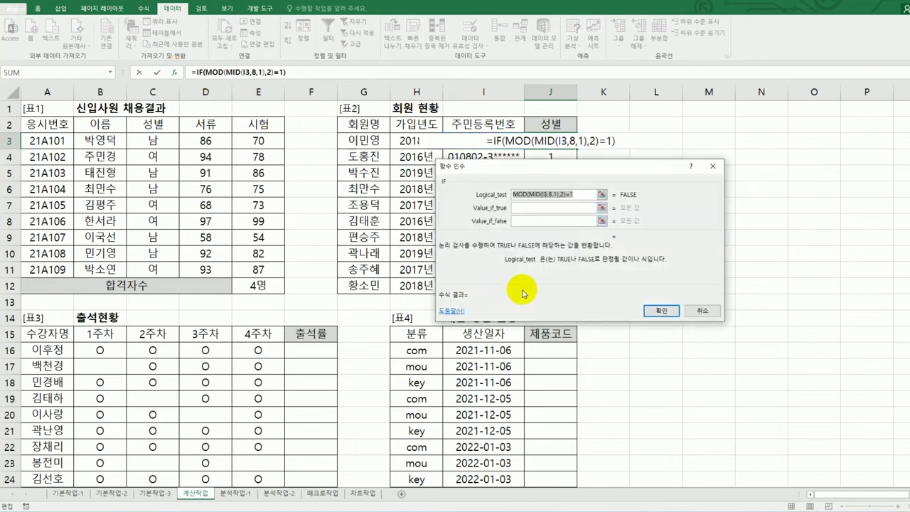
drag(647, 192, 595, 216)
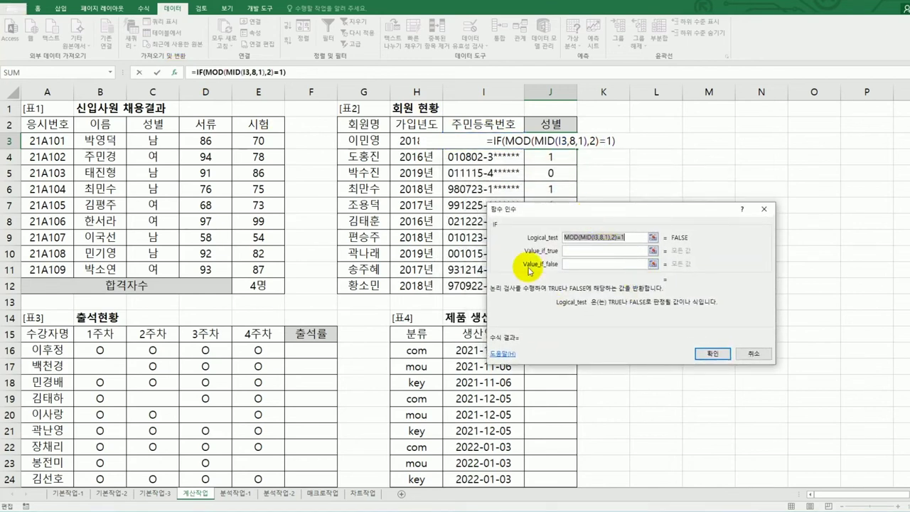
click(615, 251)
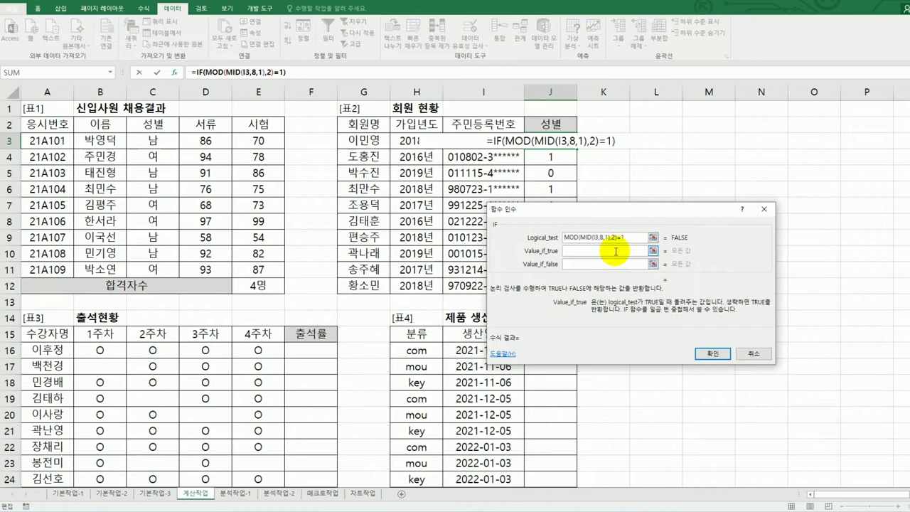
text(남자)
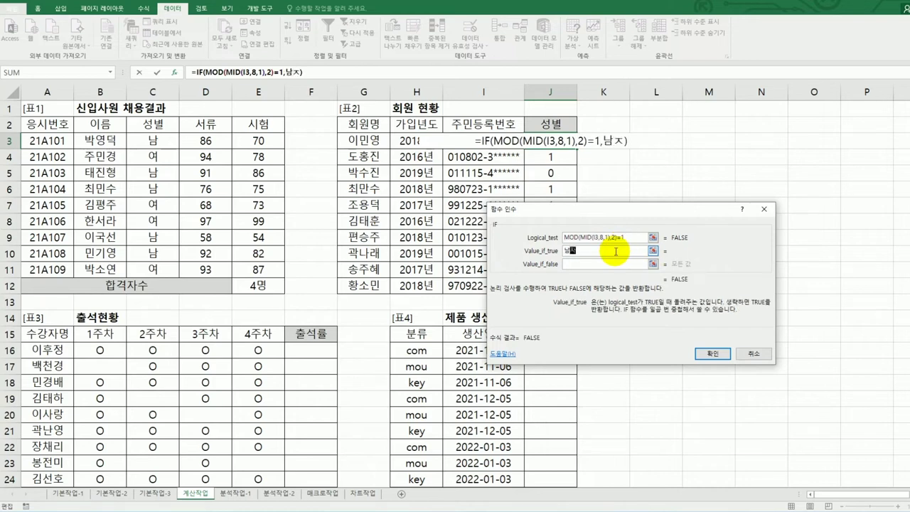
key(Tab)
text(여자)
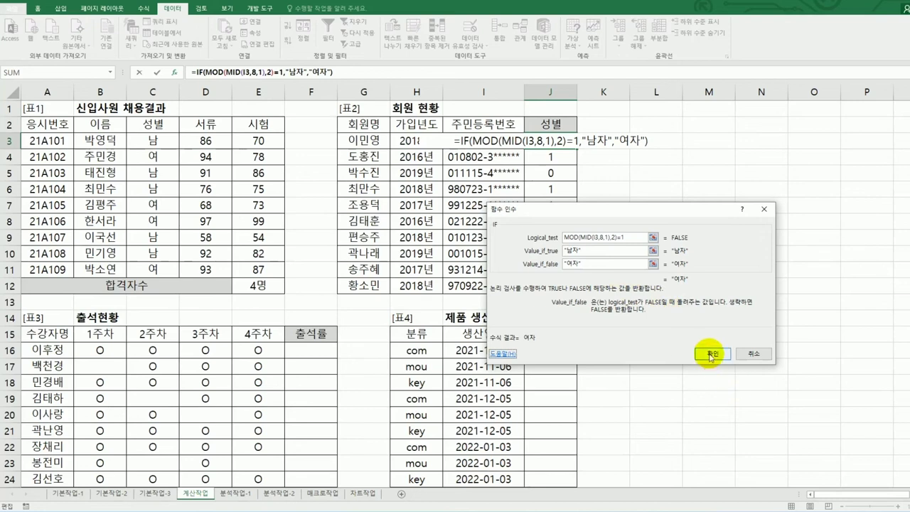
click(711, 354)
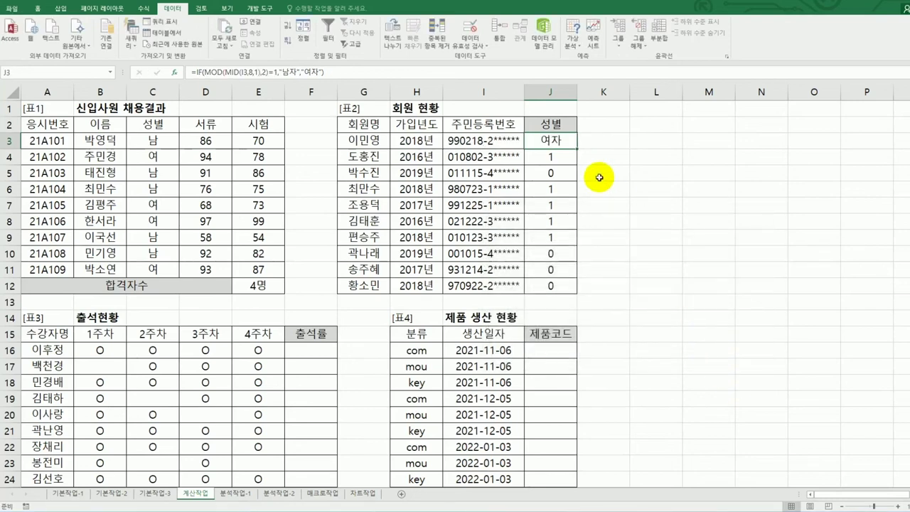
drag(579, 151, 567, 287)
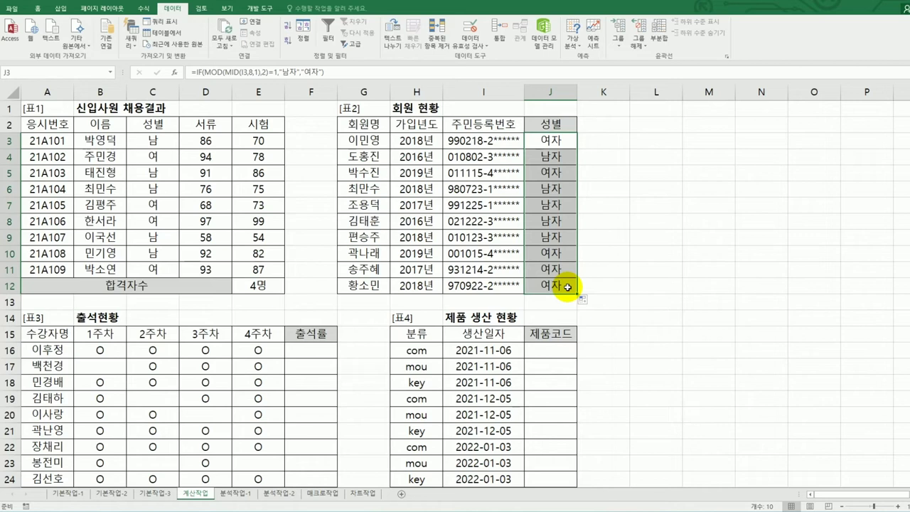
Step: Count the attendance marks in B16:E16 with COUNTA in F16 of 표3 and fill the formula down through F24
scroll(362, 313, down, 4)
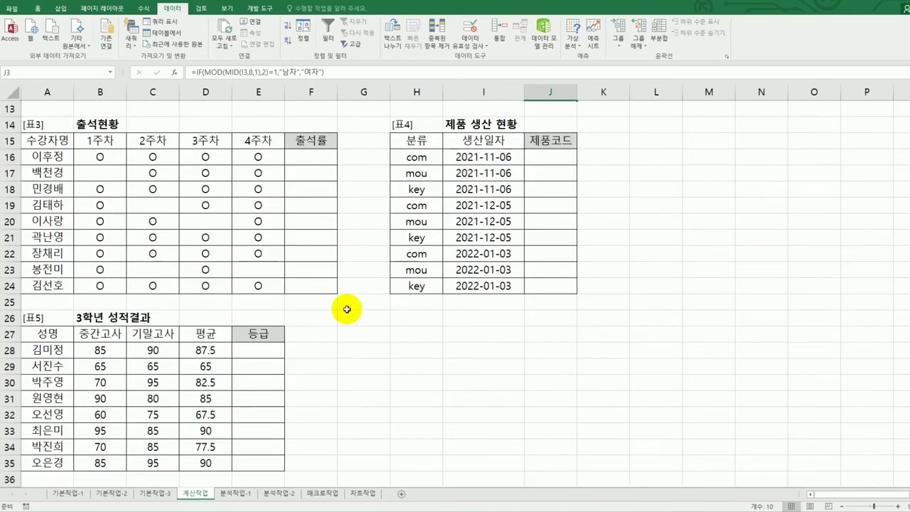
click(320, 158)
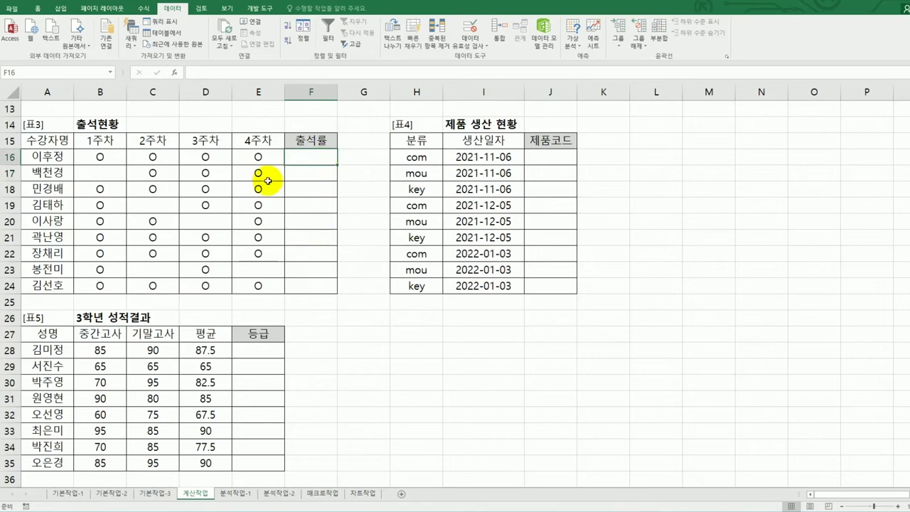
click(114, 155)
click(163, 156)
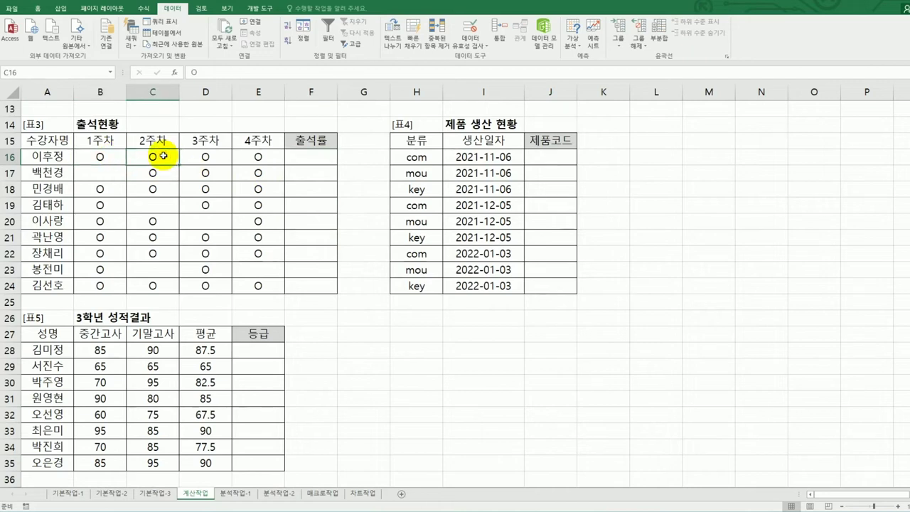
click(305, 157)
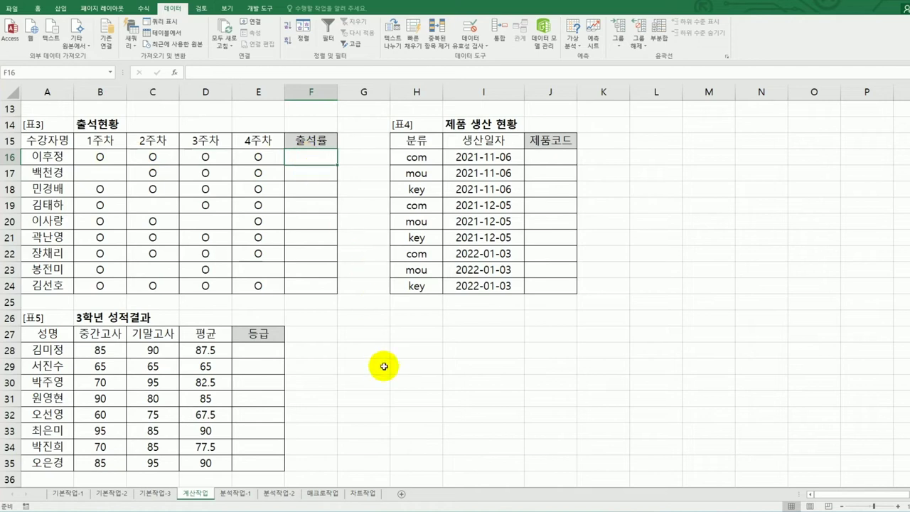
text(=)
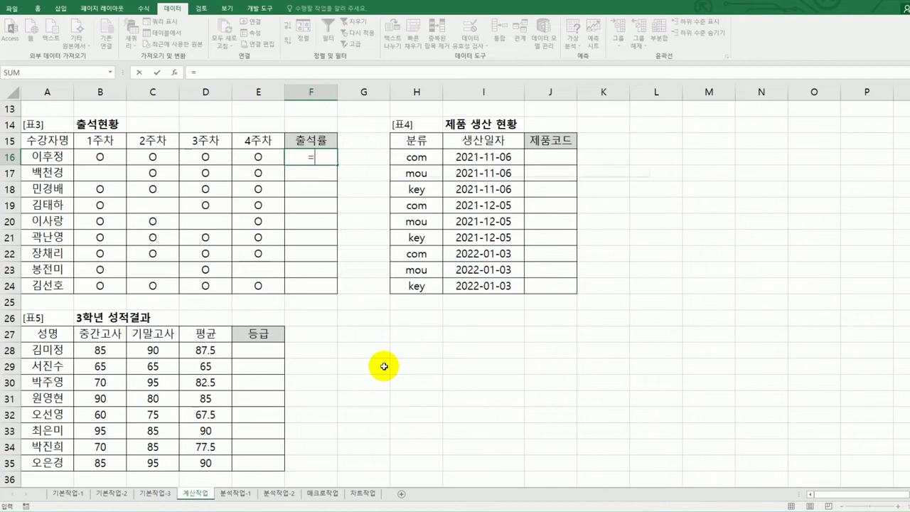
text(cou)
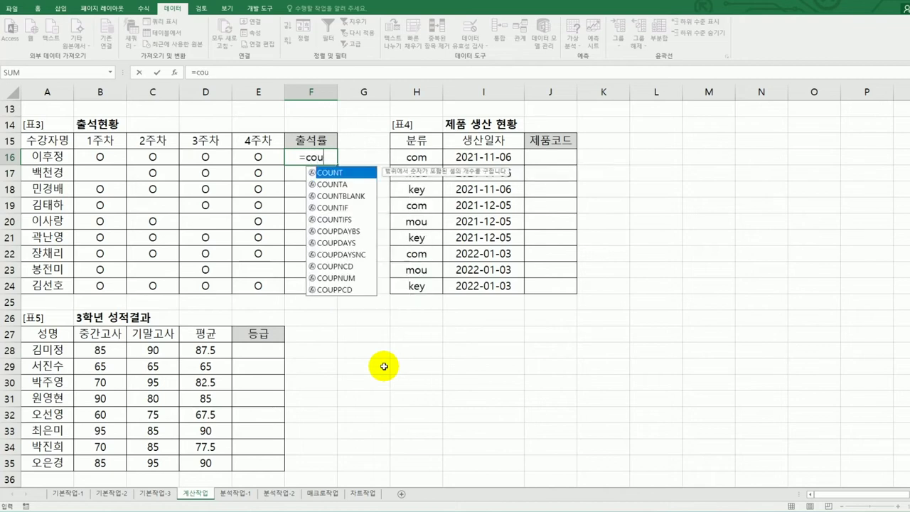
key(Down)
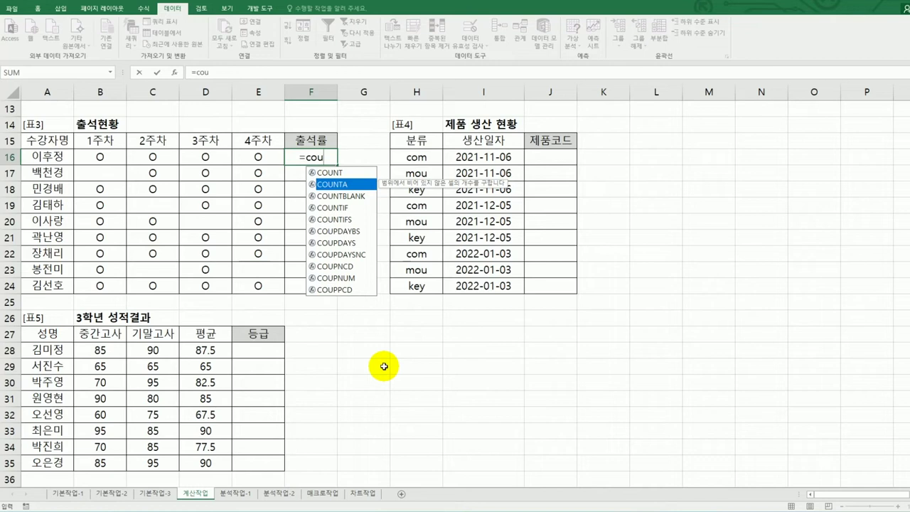
key(Tab)
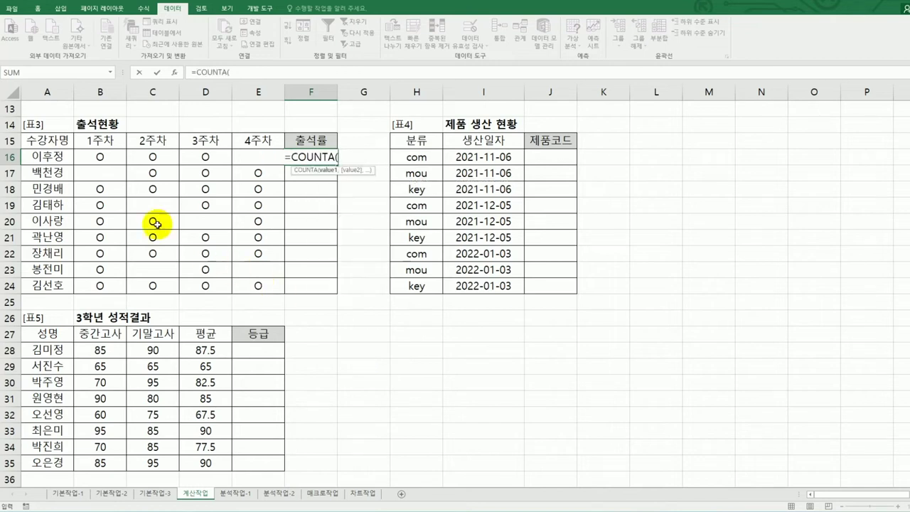
drag(99, 155, 255, 157)
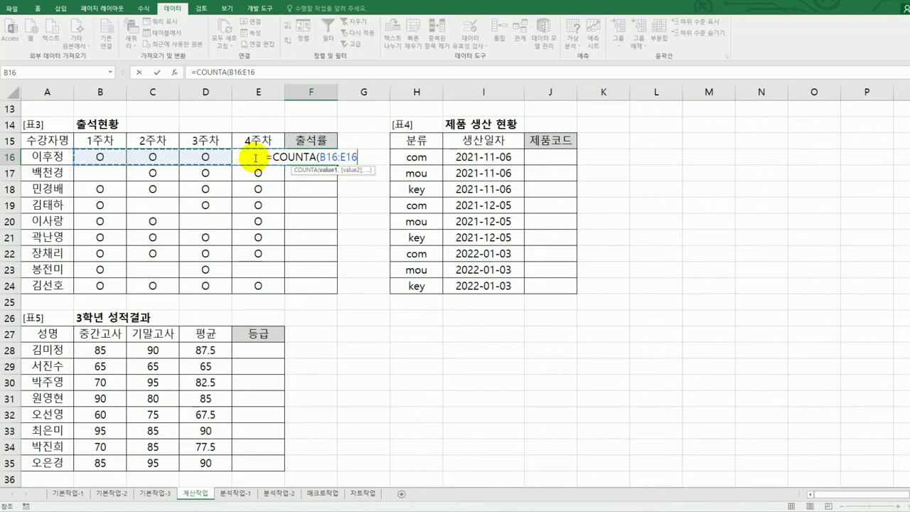
text())
key(Return)
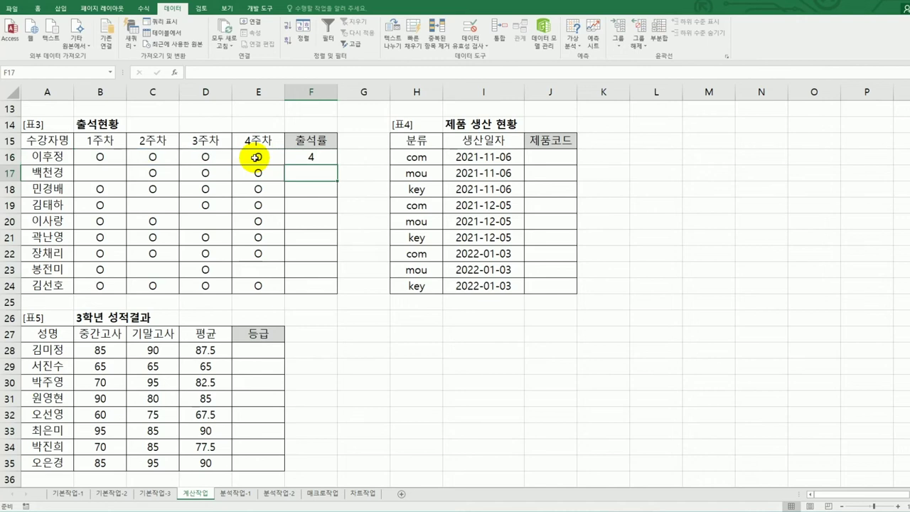
click(319, 156)
drag(340, 165, 332, 292)
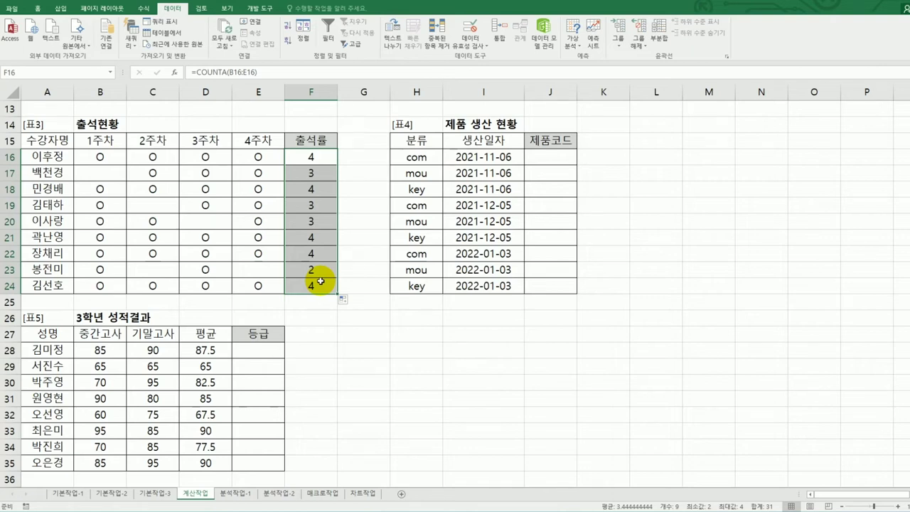
Step: Wrap F16's COUNTA formula in a CHOOSE function, using the count as the index number
click(312, 157)
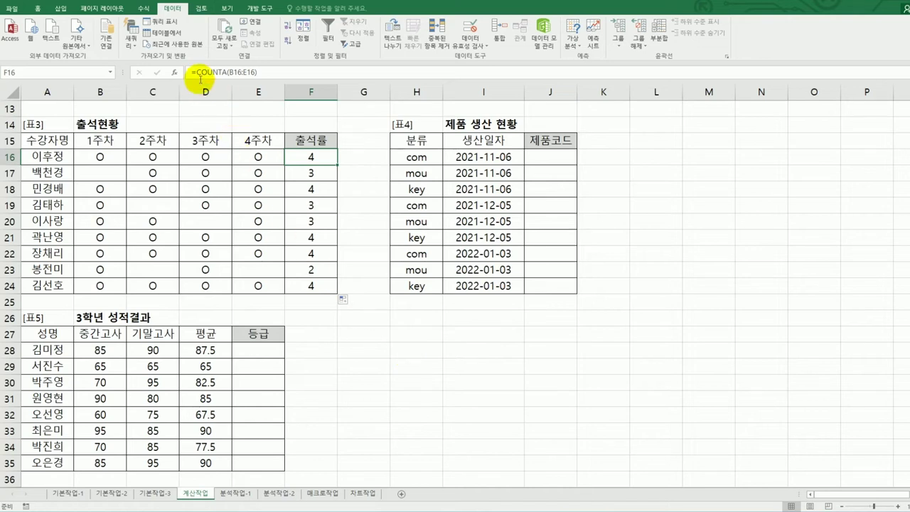
double_click(294, 158)
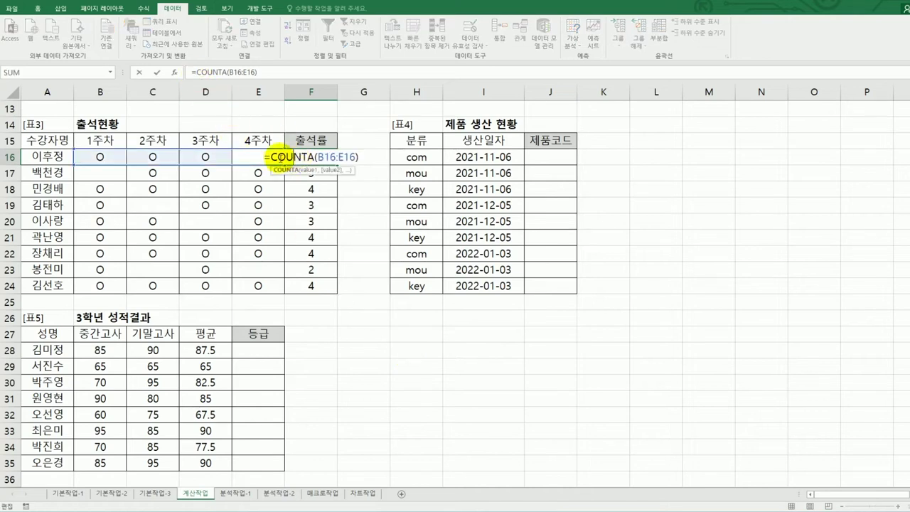
key(Left)
key(Left)
key(Left)
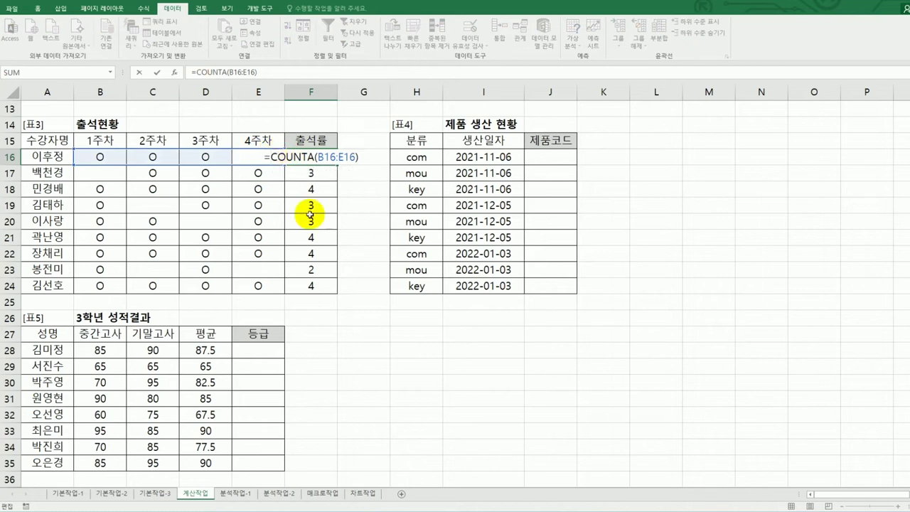
text(cho)
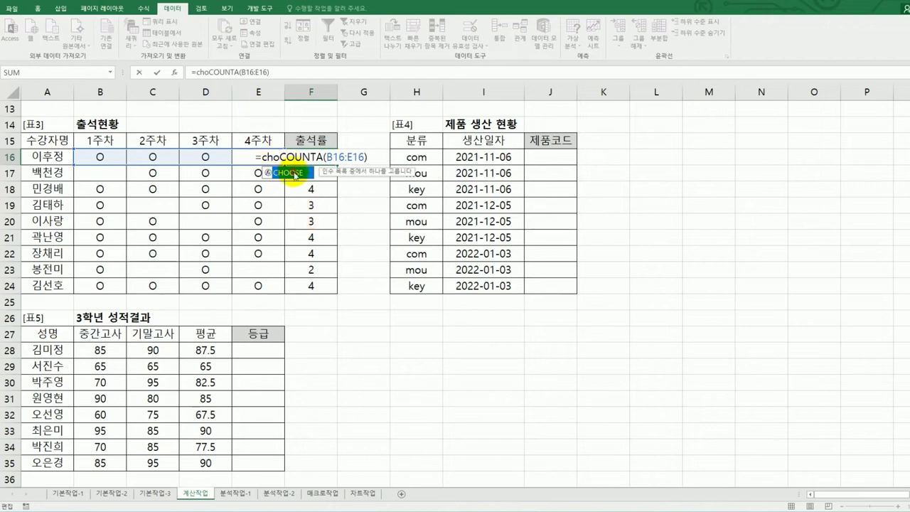
double_click(293, 172)
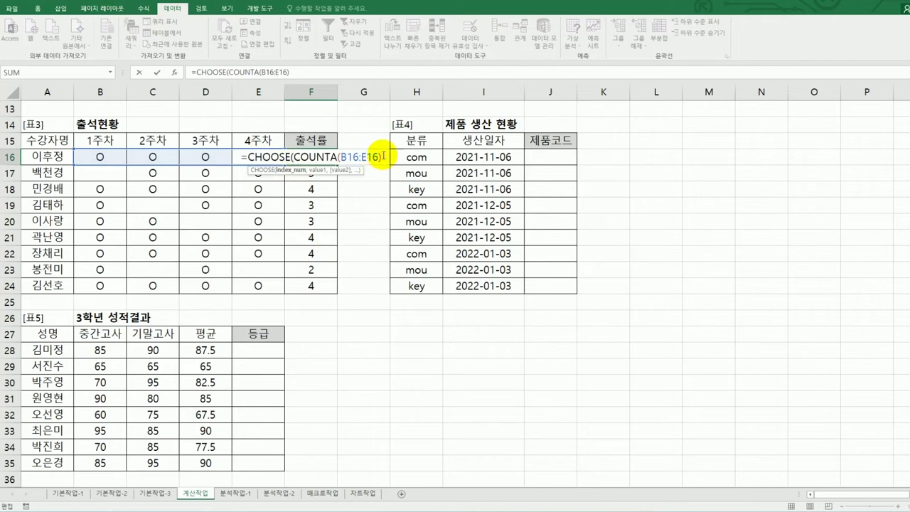
text(),)
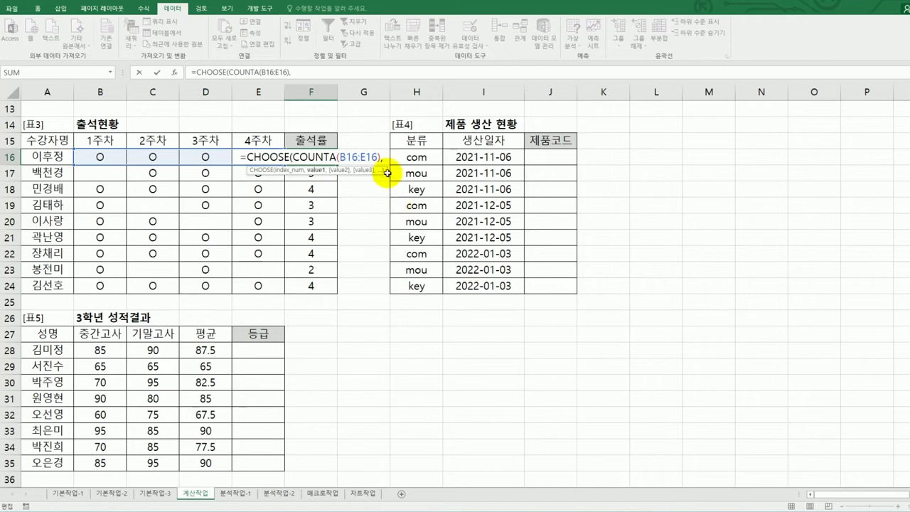
Step: Set the four values of F16's CHOOSE function to 25%, 50%, 75% and 100% in its function arguments
click(175, 74)
drag(555, 200, 499, 166)
click(512, 204)
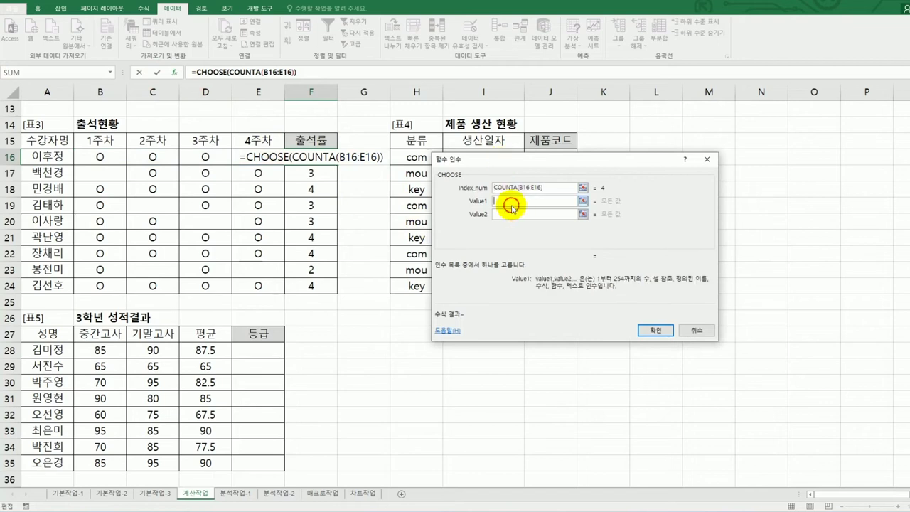
text(25%)
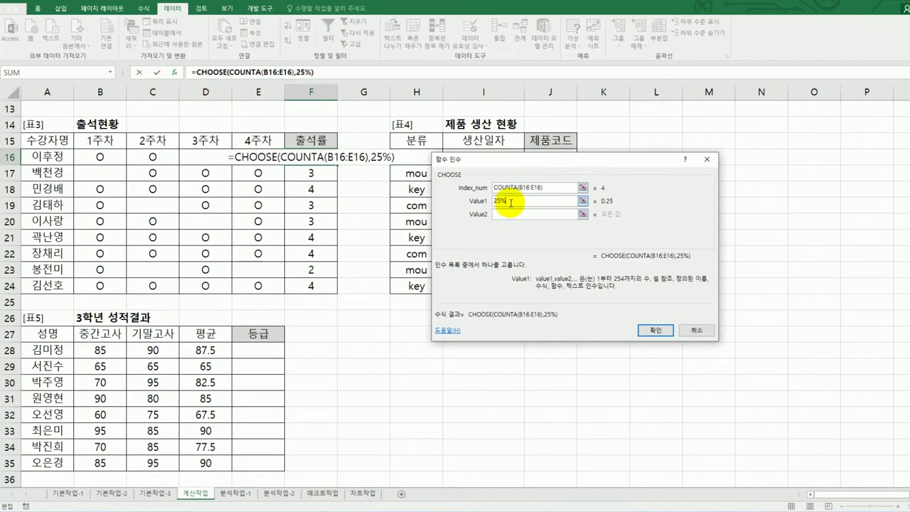
key(Tab)
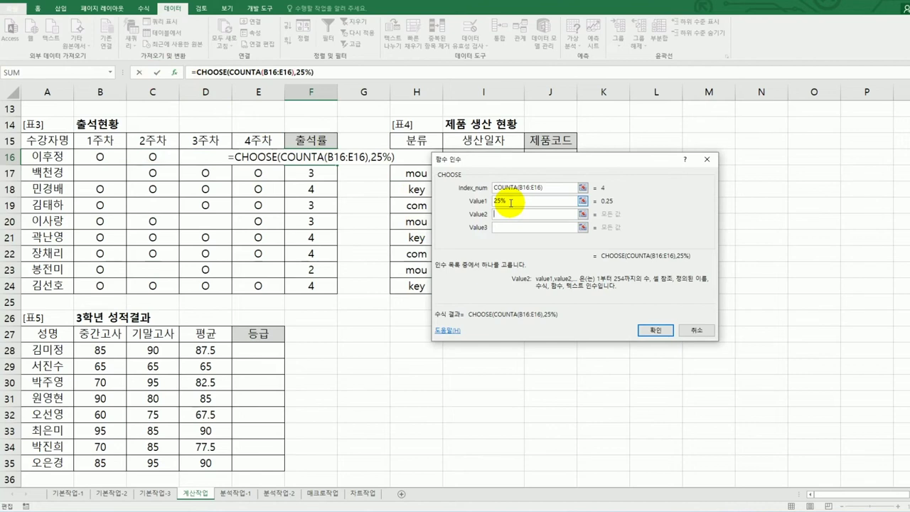
text(50%)
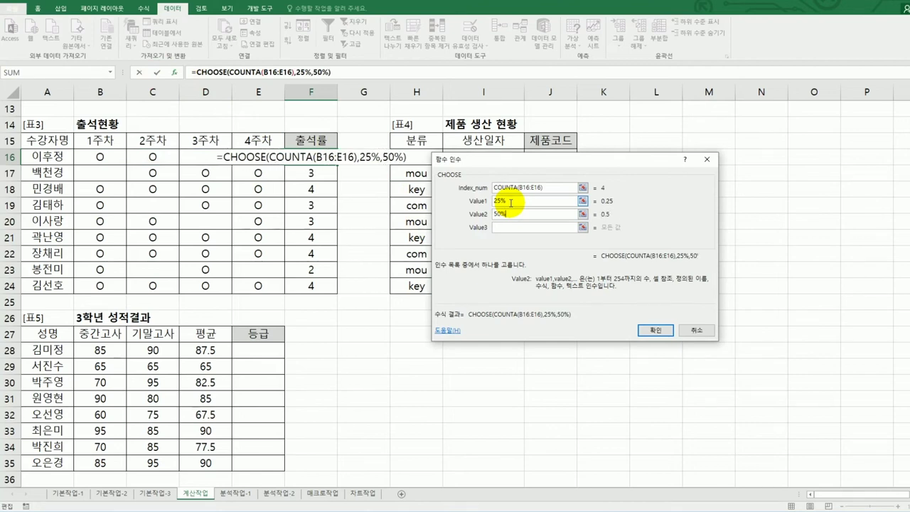
key(Tab)
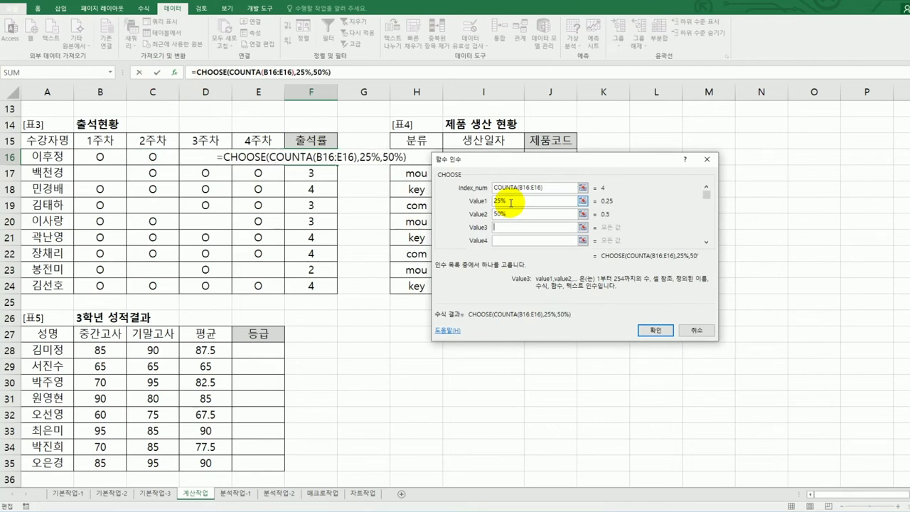
text(75%)
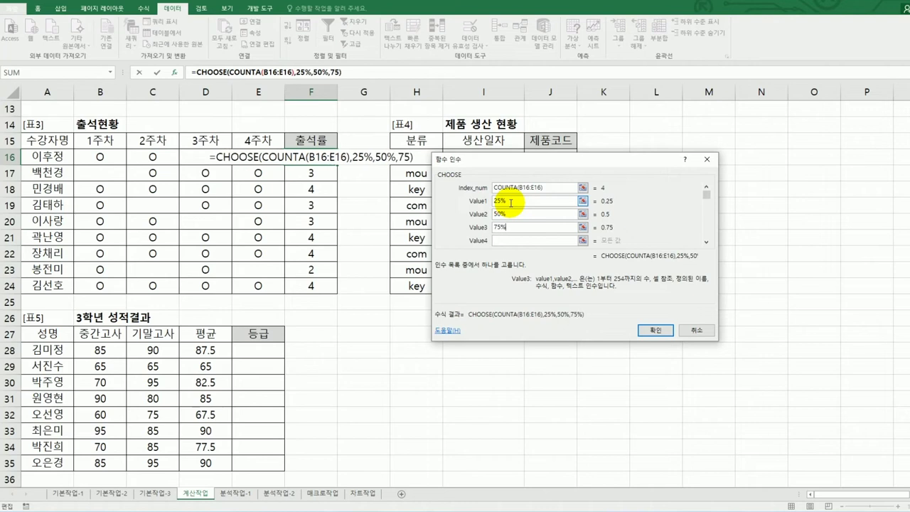
key(Tab)
text(100%)
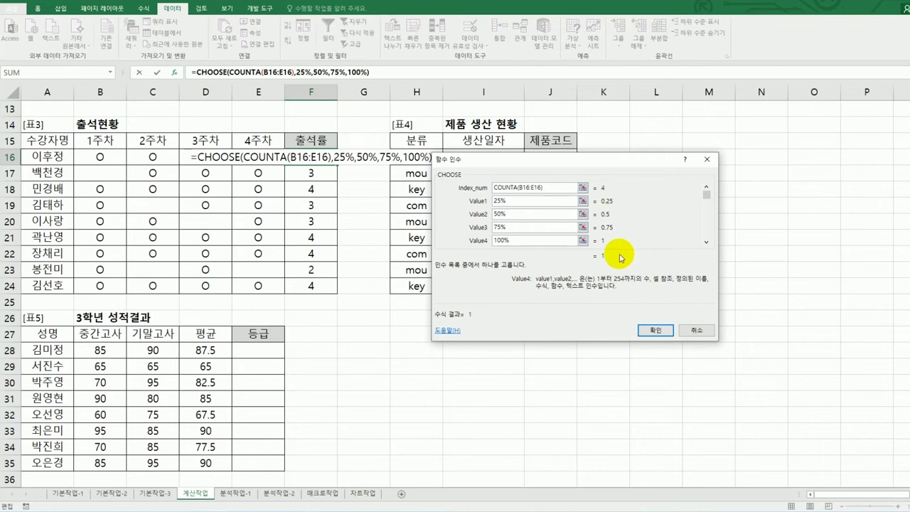
Step: Enclose the four CHOOSE values in quotation marks as the texts "25%", "50%", "75%" and "100%"
click(495, 201)
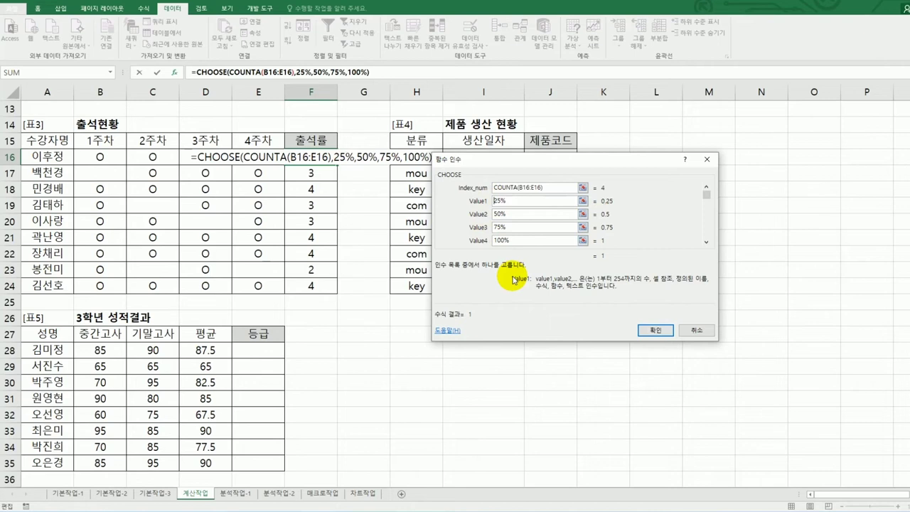
text(")
click(509, 202)
text(")
click(496, 214)
text("50%)
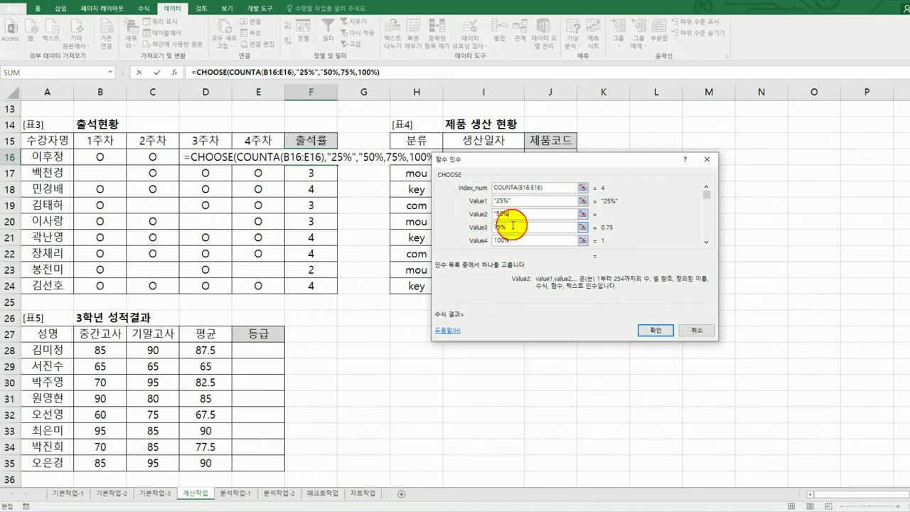
text(")
click(498, 227)
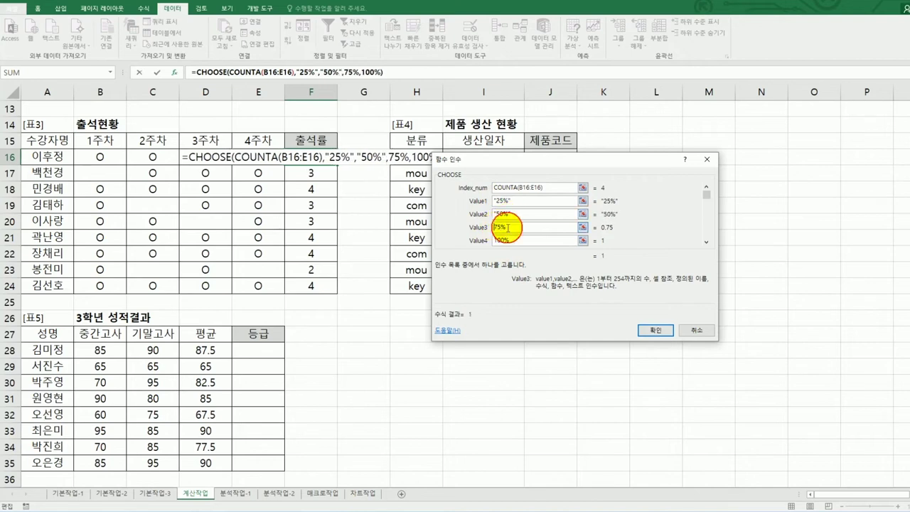
text(")
click(510, 227)
text(")
click(495, 240)
text(")
click(519, 240)
text(")
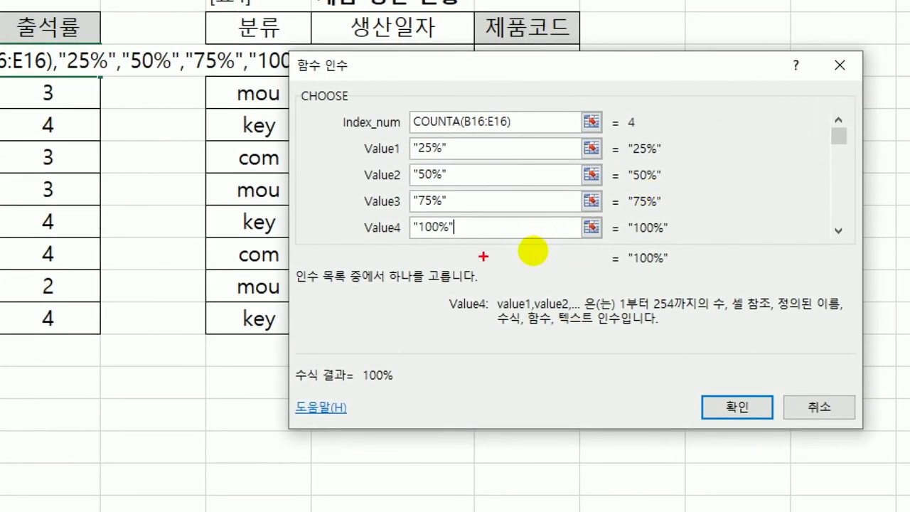
Step: Apply the completed CHOOSE formula to F16 and fill it down the 출석률 column of 표3 through F24
mouse_move(452, 268)
mouse_down()
mouse_move(389, 186)
mouse_move(466, 101)
mouse_move(490, 182)
mouse_move(442, 267)
mouse_up()
mouse_move(720, 384)
mouse_down()
mouse_move(742, 416)
mouse_move(771, 368)
mouse_up()
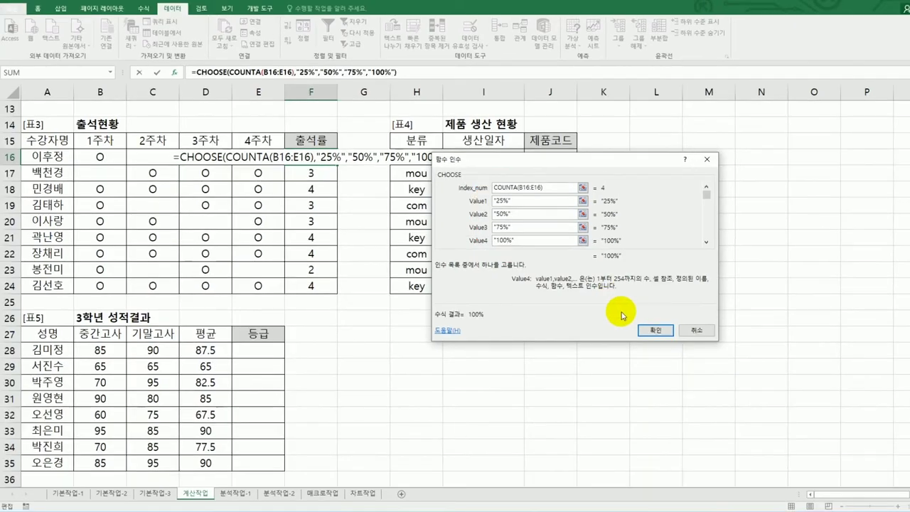
click(716, 399)
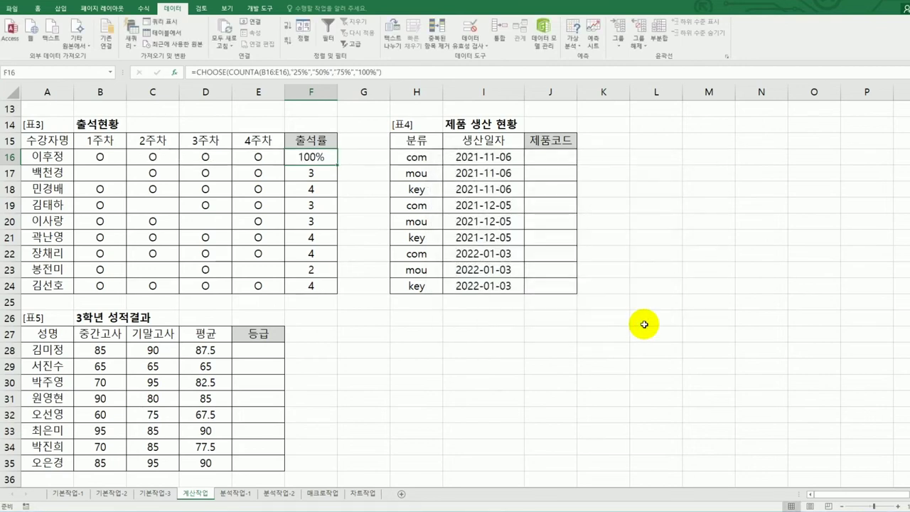
drag(337, 165, 343, 297)
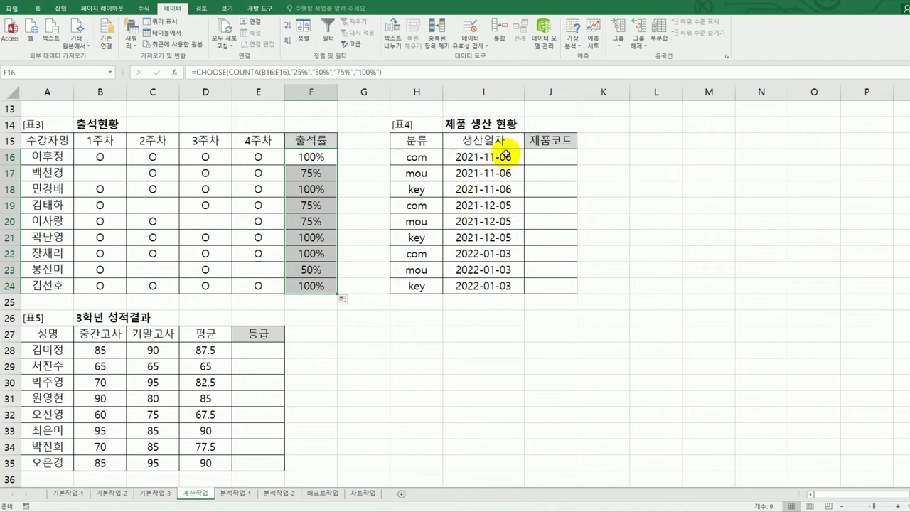
Step: Convert the 분류 text in H16 to capitals with UPPER in J16 of 표4 and fill the formula down through J24
click(539, 155)
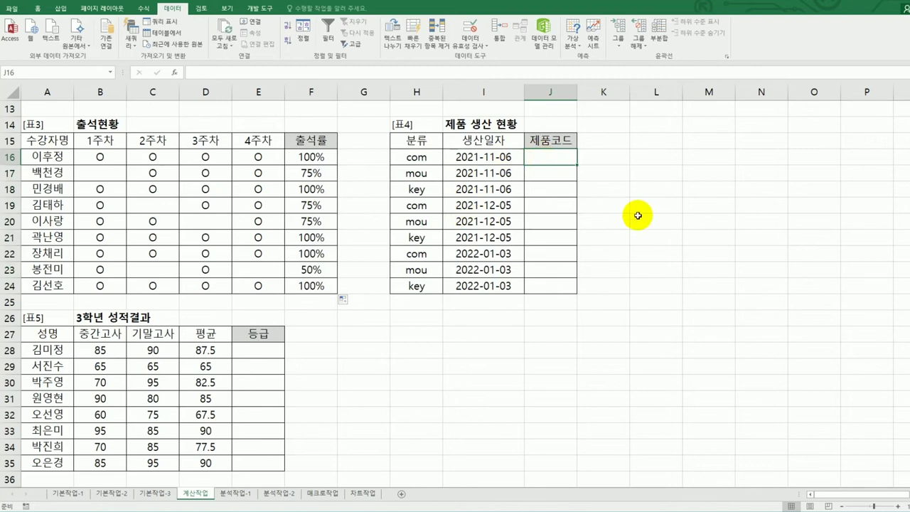
text(=up)
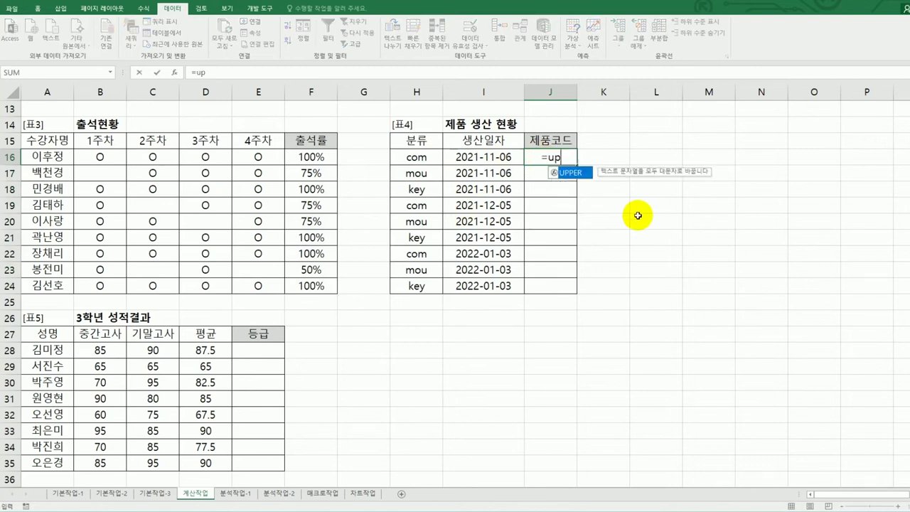
double_click(569, 173)
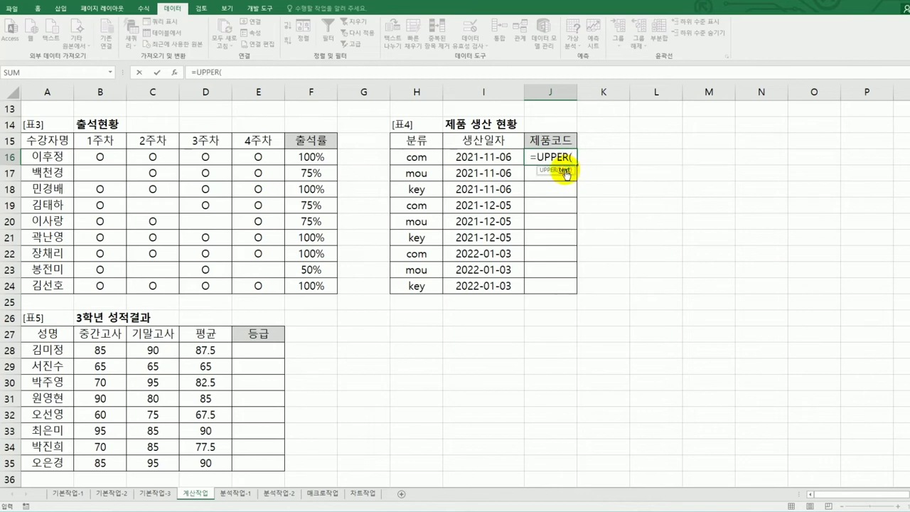
click(433, 155)
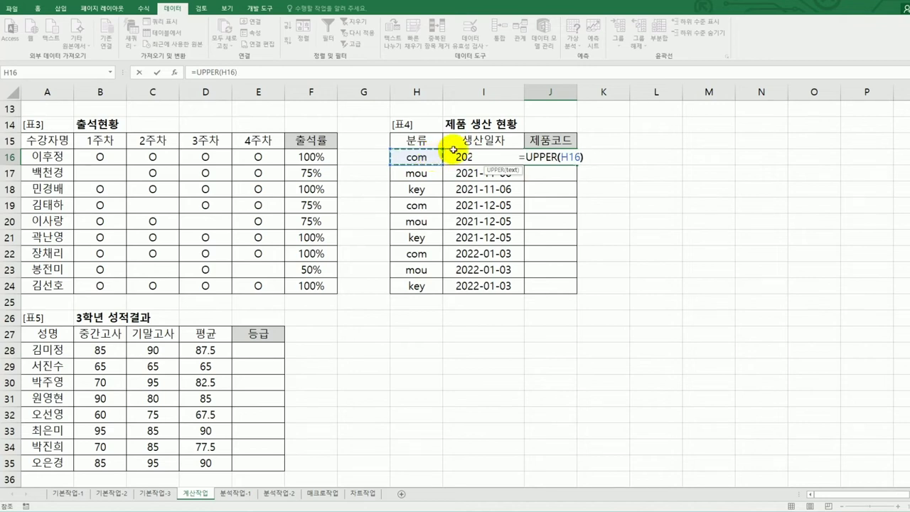
key(Return)
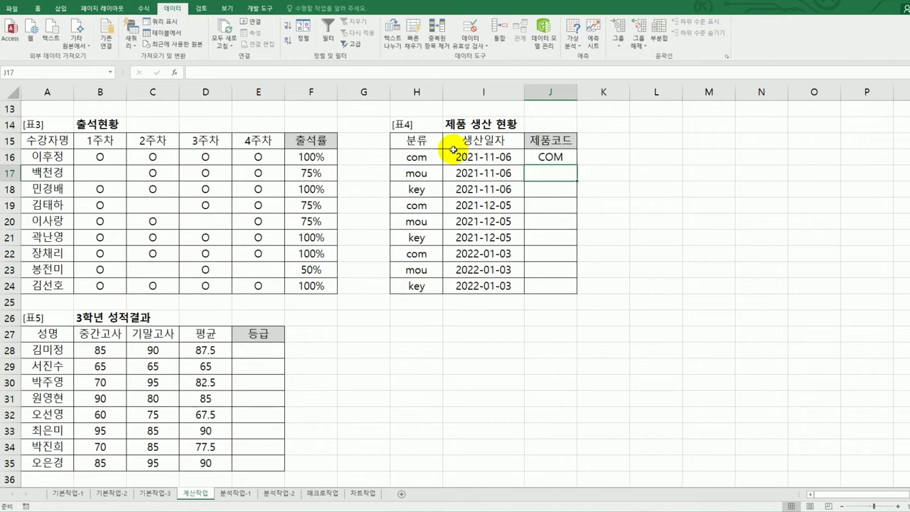
click(549, 156)
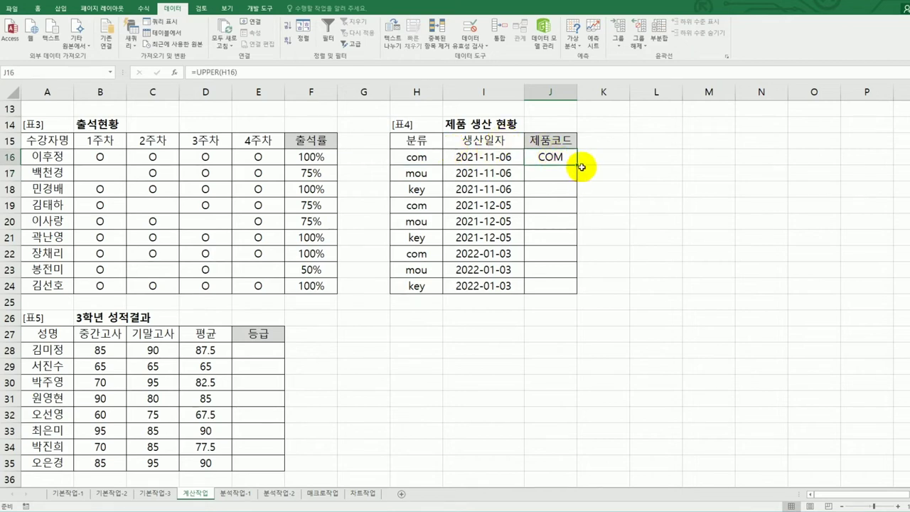
drag(576, 164, 579, 287)
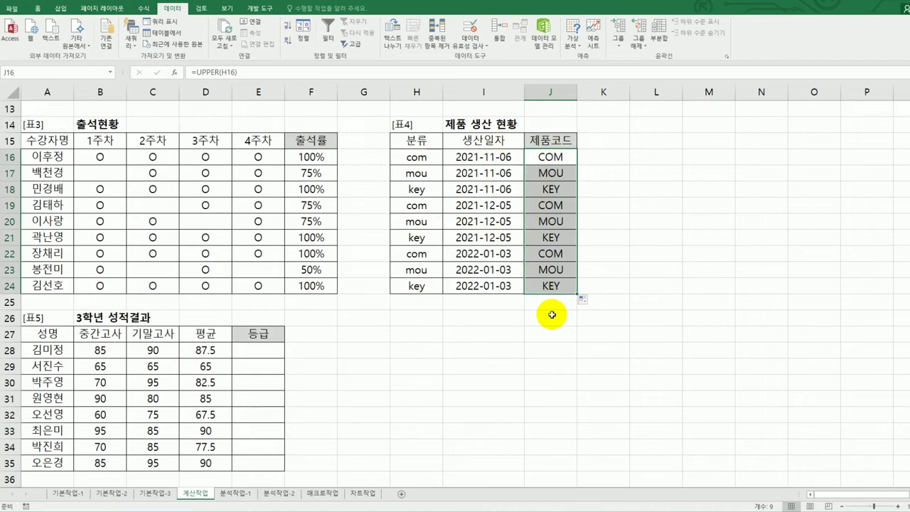
Step: Extend J16's UPPER formula by joining a "-" text with the & operator, followed by another & for the next part
click(548, 156)
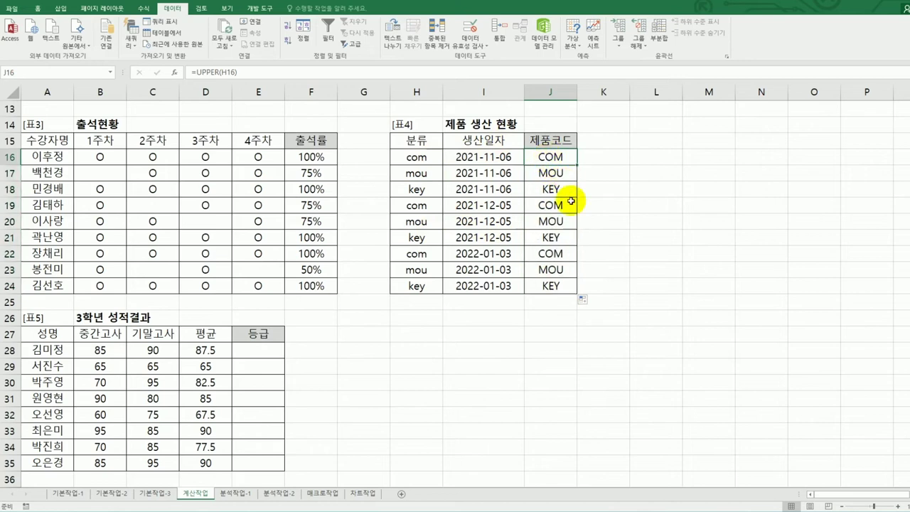
double_click(572, 157)
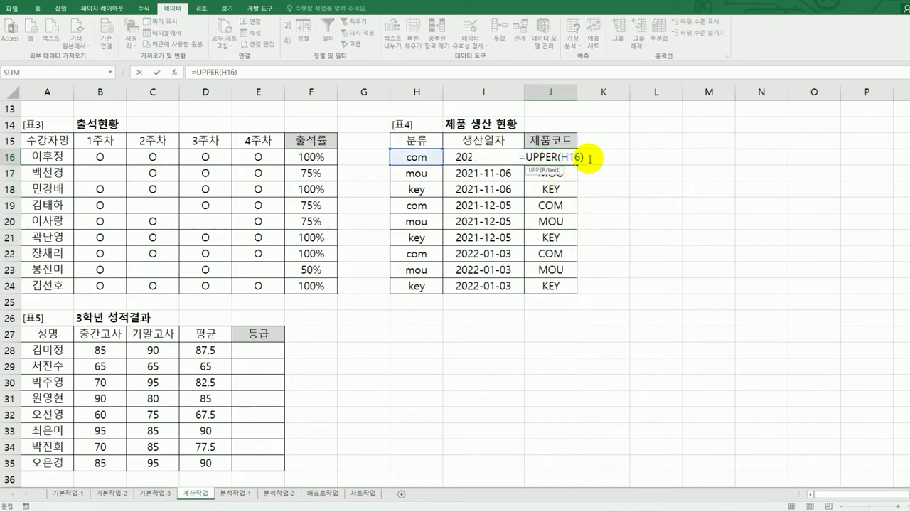
click(587, 157)
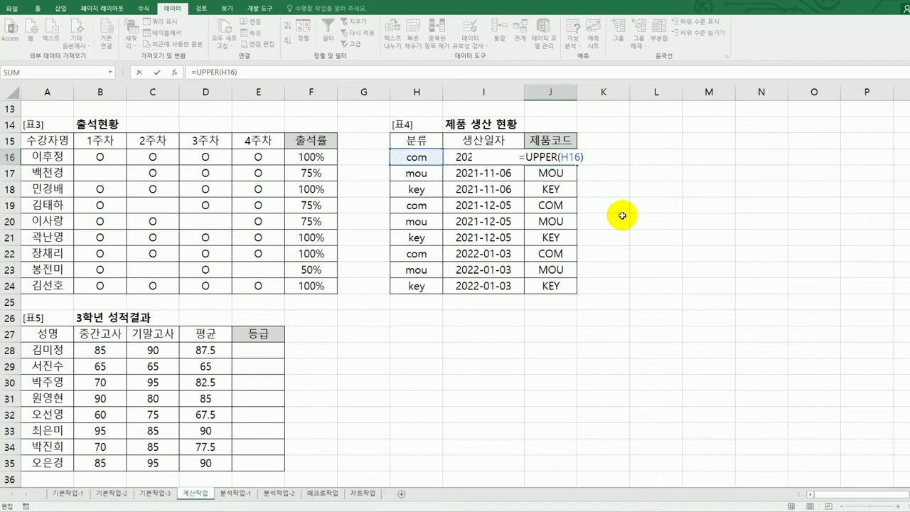
text(&)
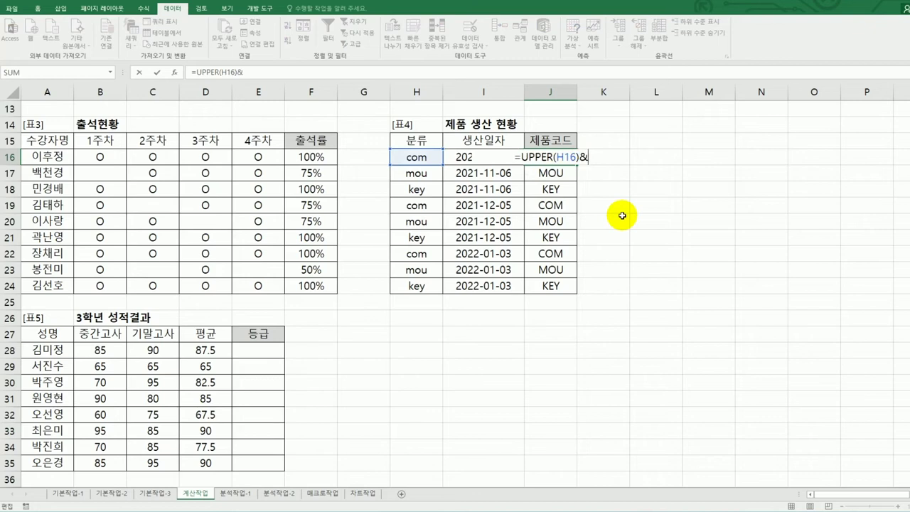
text("-)
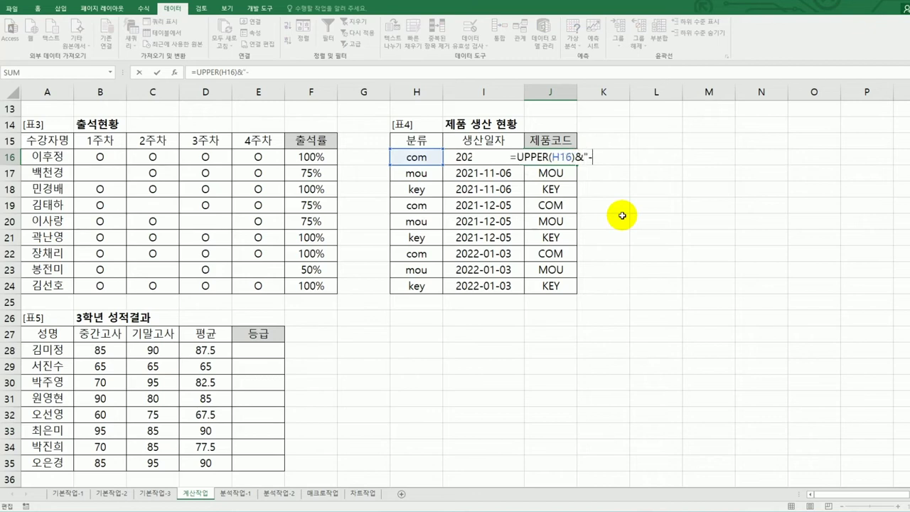
text("&)
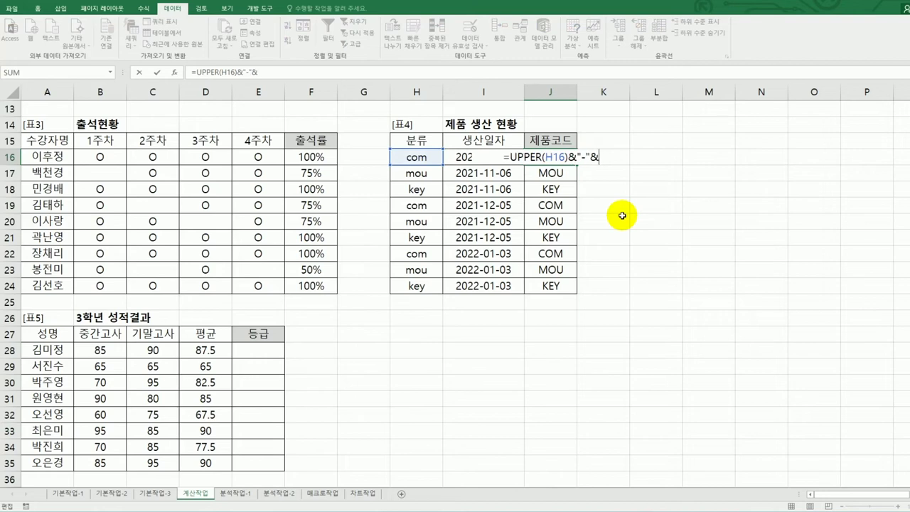
Step: Complete J16's 제품코드 formula with MONTH(I16) so the production month follows the hyphen
text(mo)
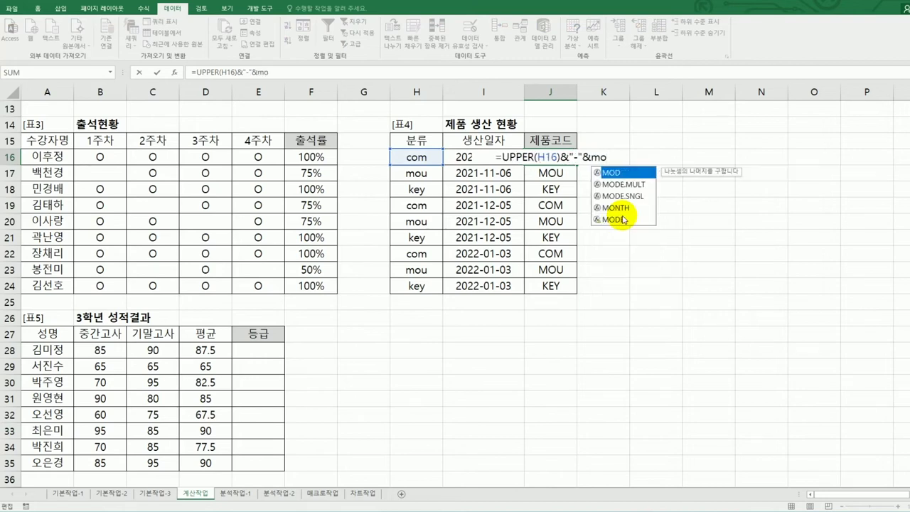
click(623, 196)
click(631, 211)
double_click(631, 210)
click(456, 157)
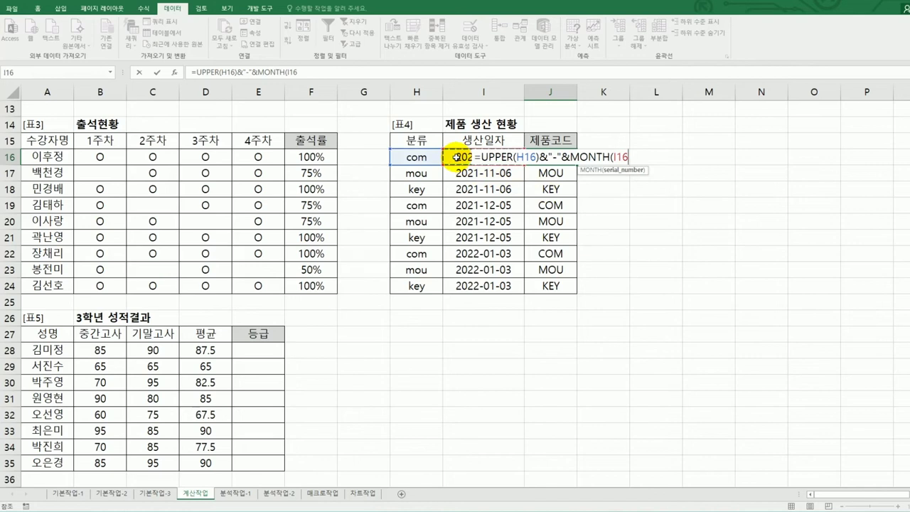
text())
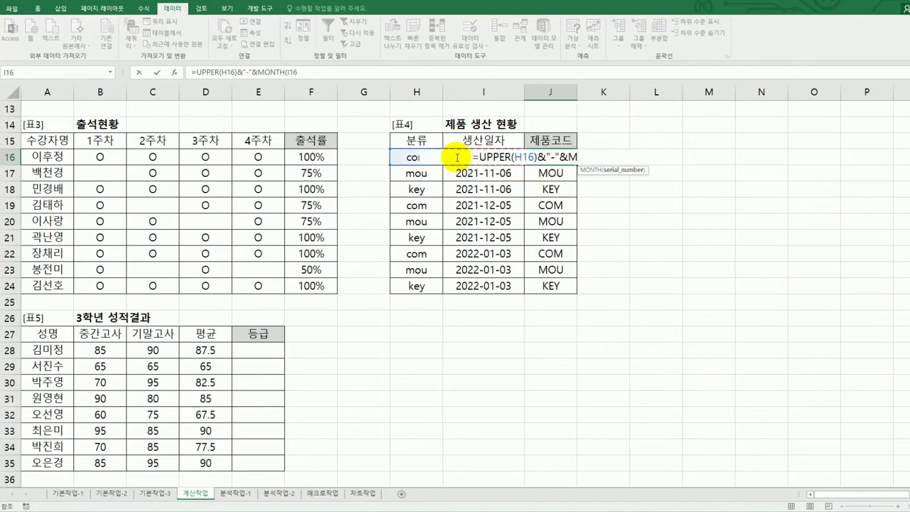
key(Return)
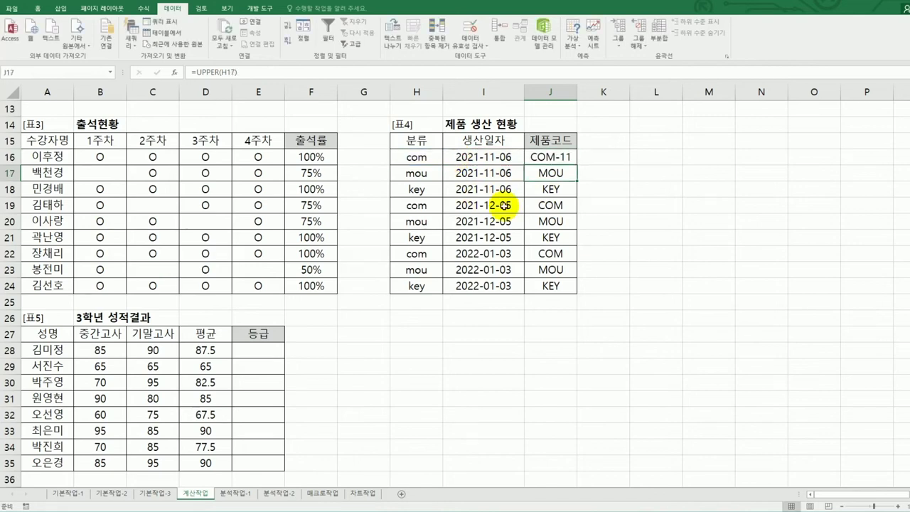
Step: Fill J16's combined UPPER and MONTH formula down the 제품코드 column through J24
click(562, 160)
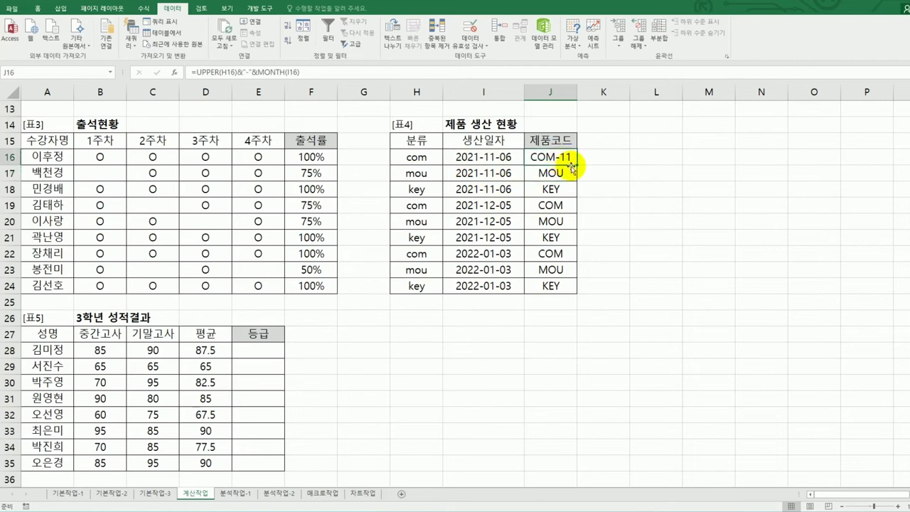
drag(574, 166, 575, 297)
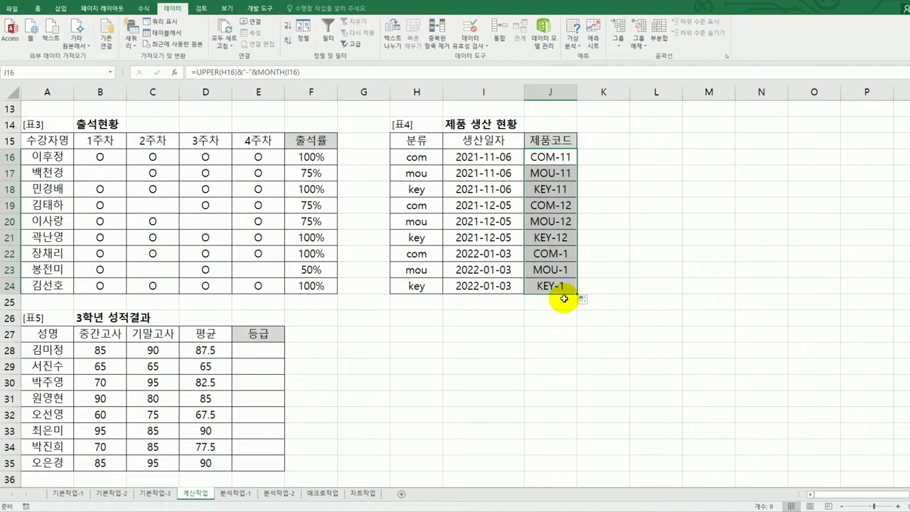
click(553, 286)
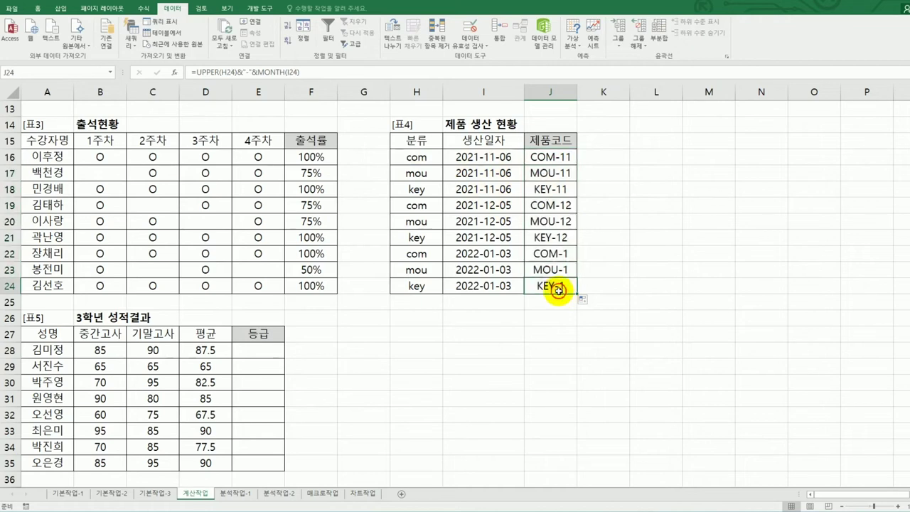
Step: Examine the 등급 column of 표5 and the rank and grade values of <등급표> in B38:E39
click(269, 350)
scroll(269, 349, down, 2)
scroll(341, 342, down, 2)
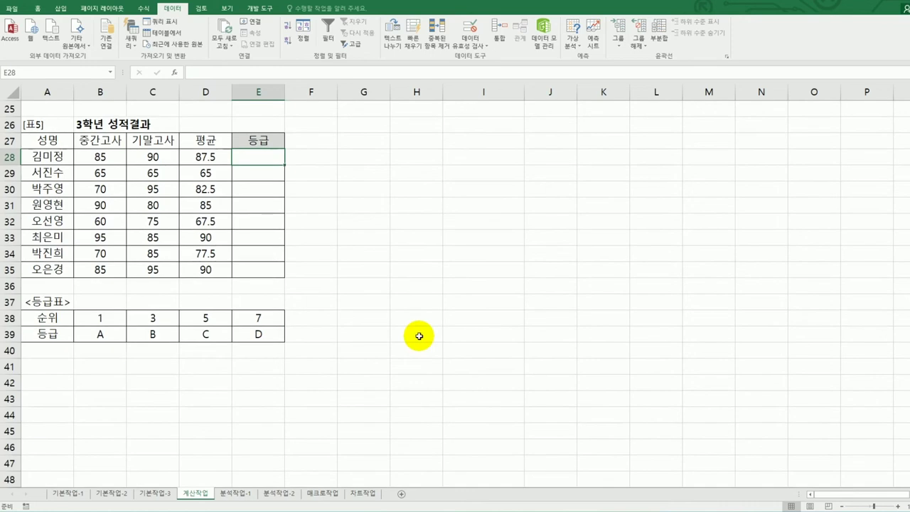
drag(81, 318, 248, 334)
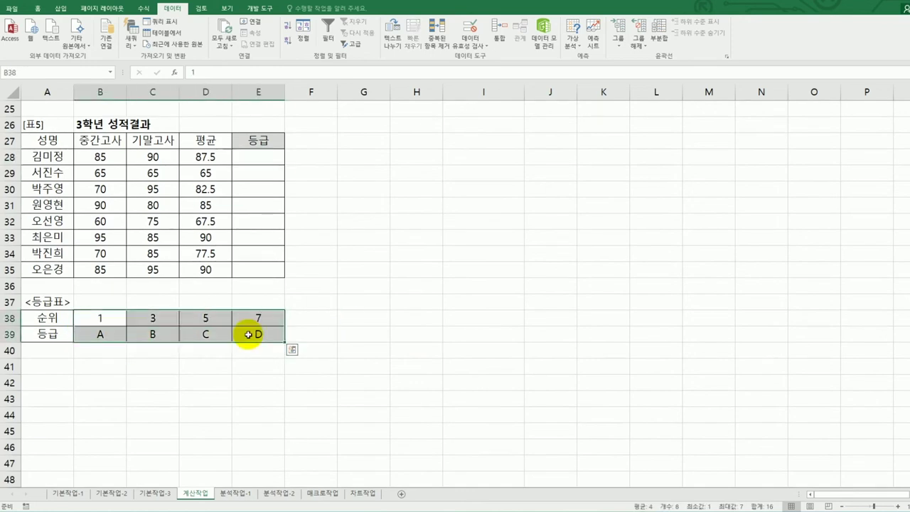
Step: Examine the averages in column D and the rank-to-grade lookup table in B38:E39 to see how grades are assigned
click(205, 158)
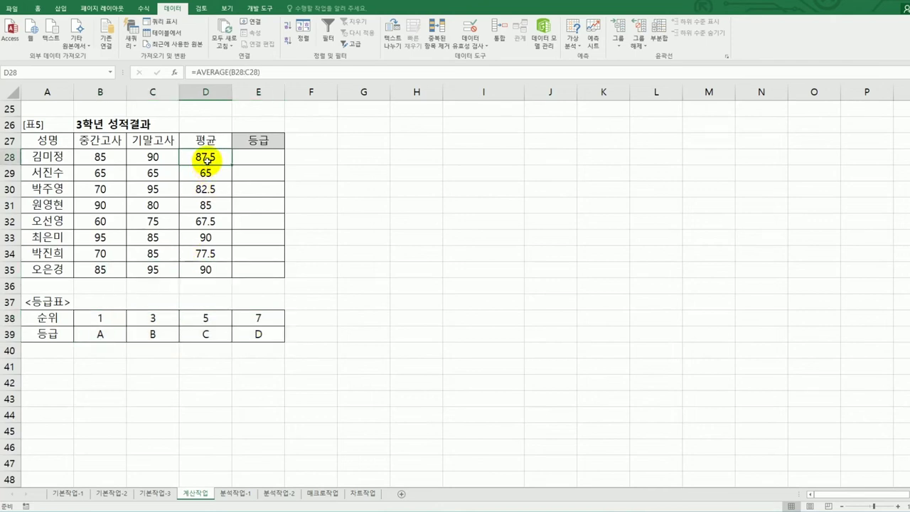
drag(116, 319, 244, 338)
click(252, 161)
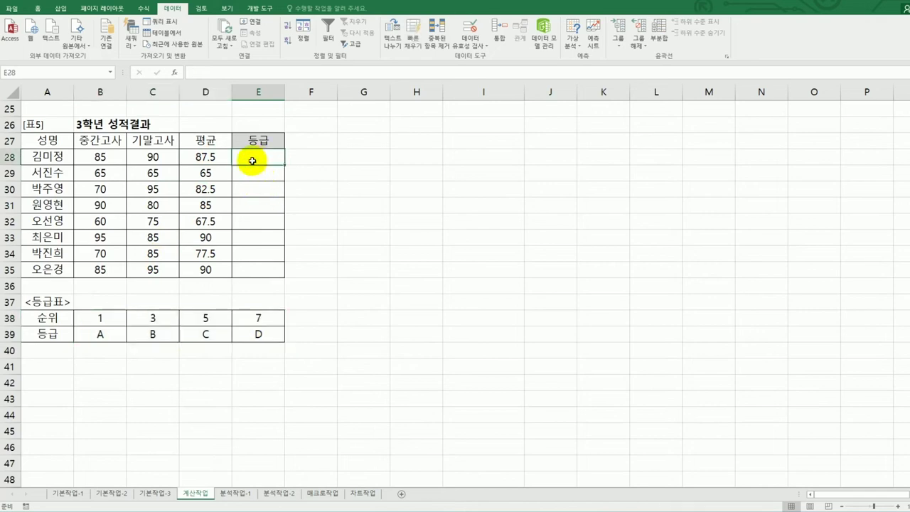
click(218, 156)
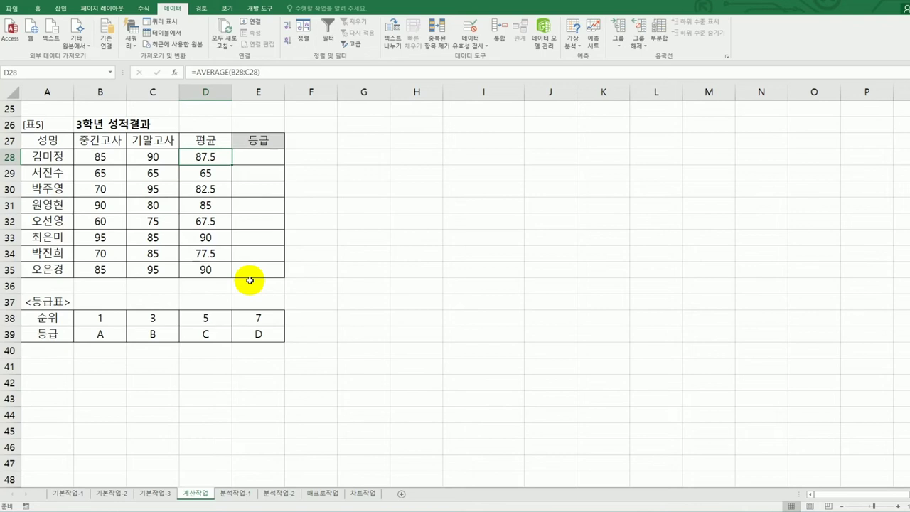
click(107, 317)
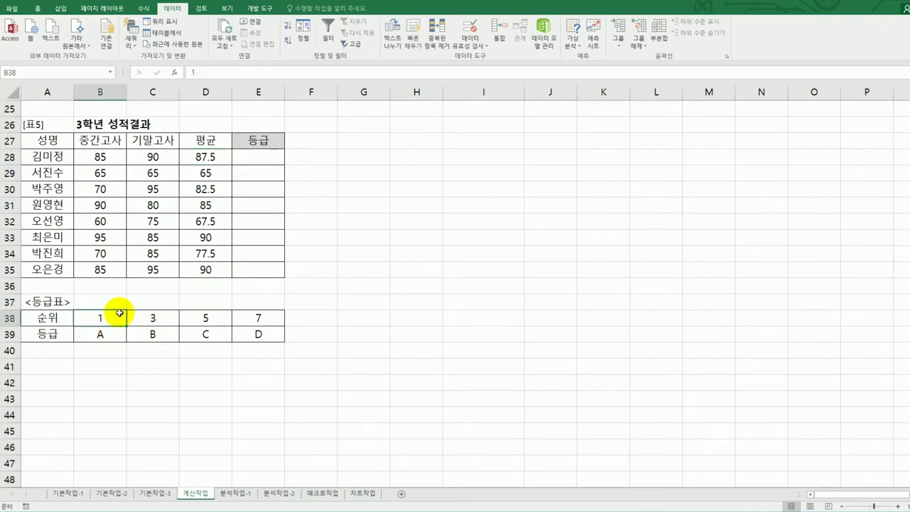
drag(142, 322, 169, 330)
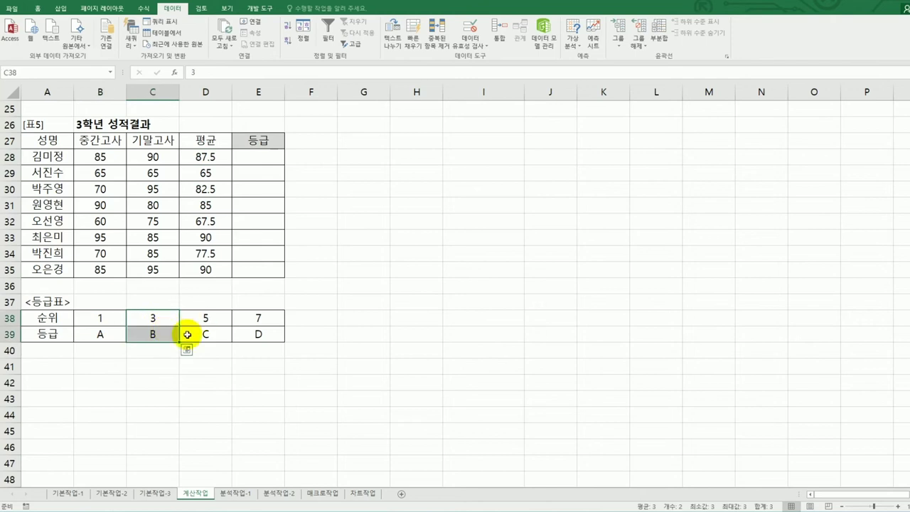
click(206, 320)
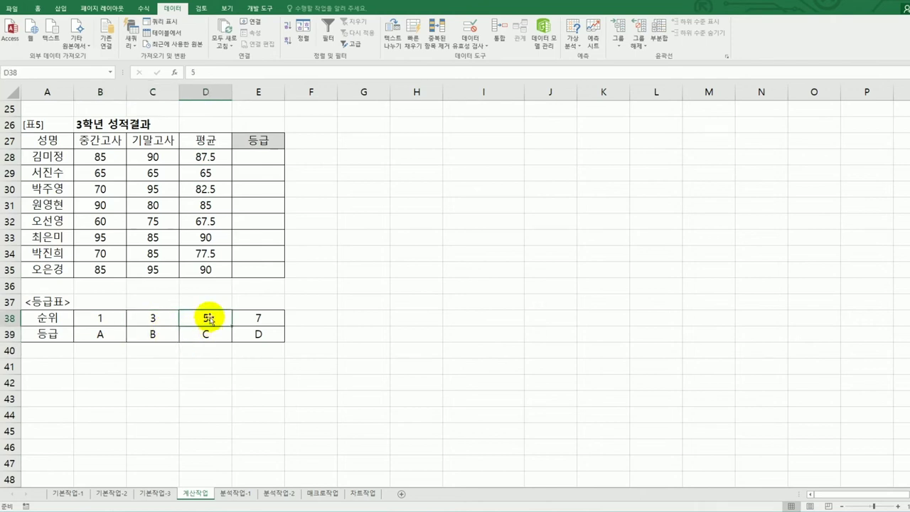
drag(209, 318, 209, 331)
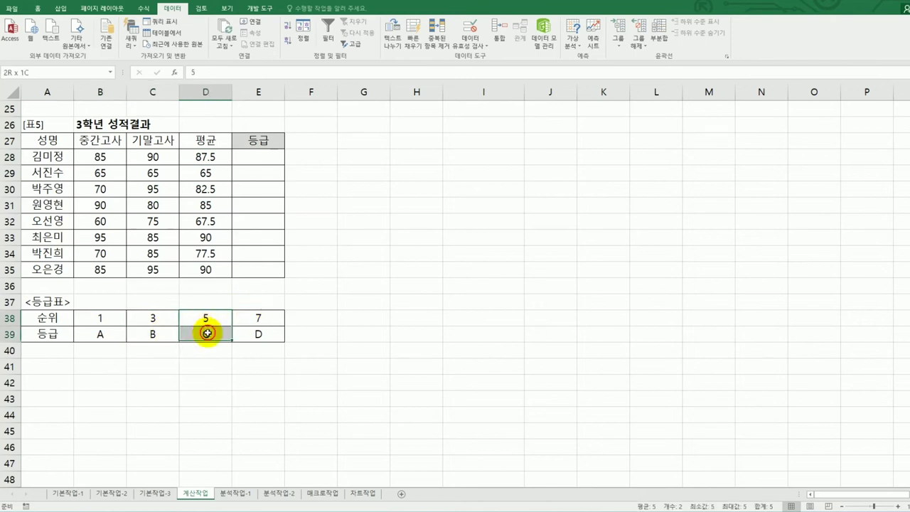
click(243, 317)
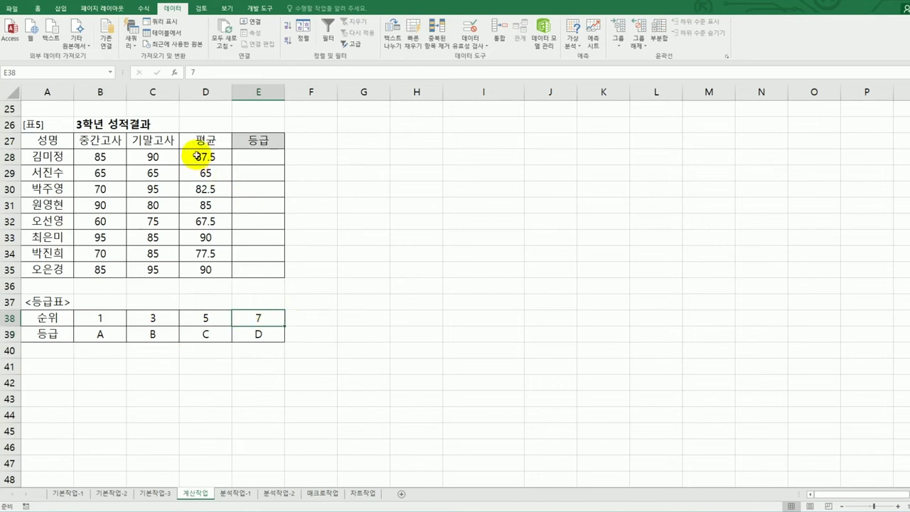
click(196, 156)
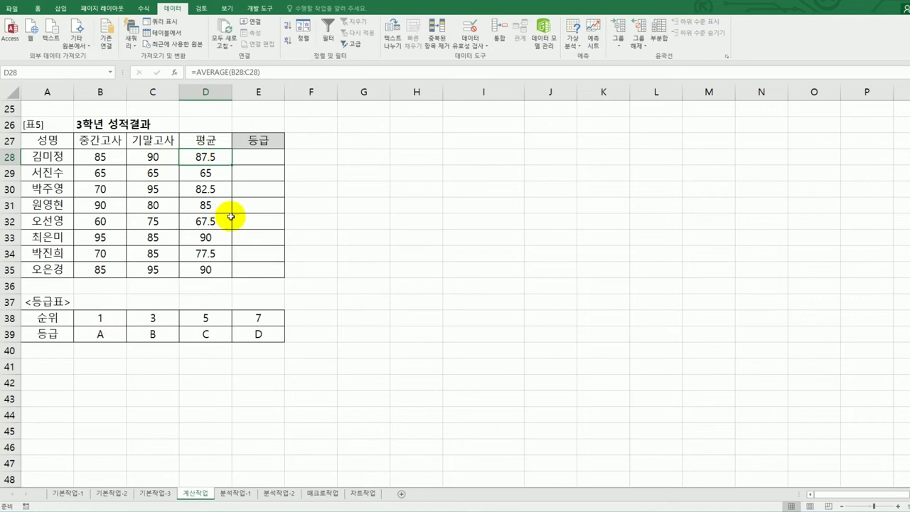
Step: Begin a RANK.EQ formula in E28 with the average in D28 as the number to rank
click(256, 159)
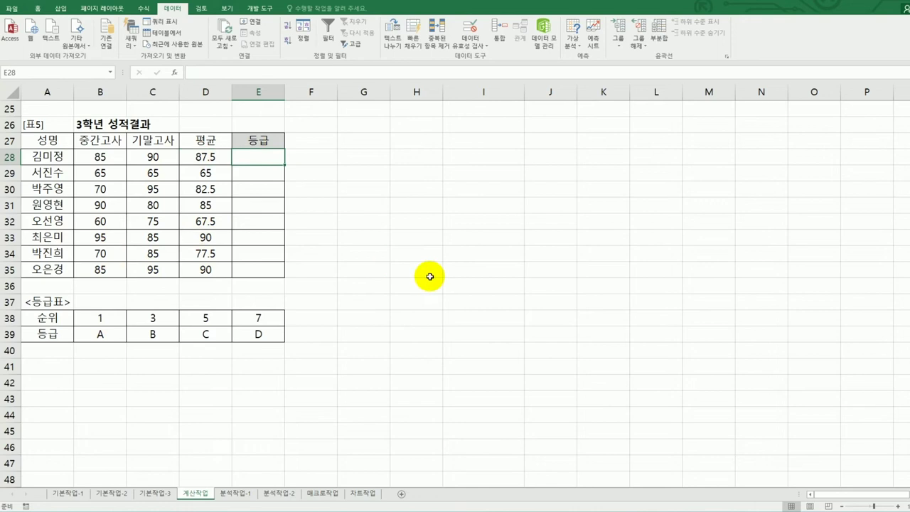
text(=r)
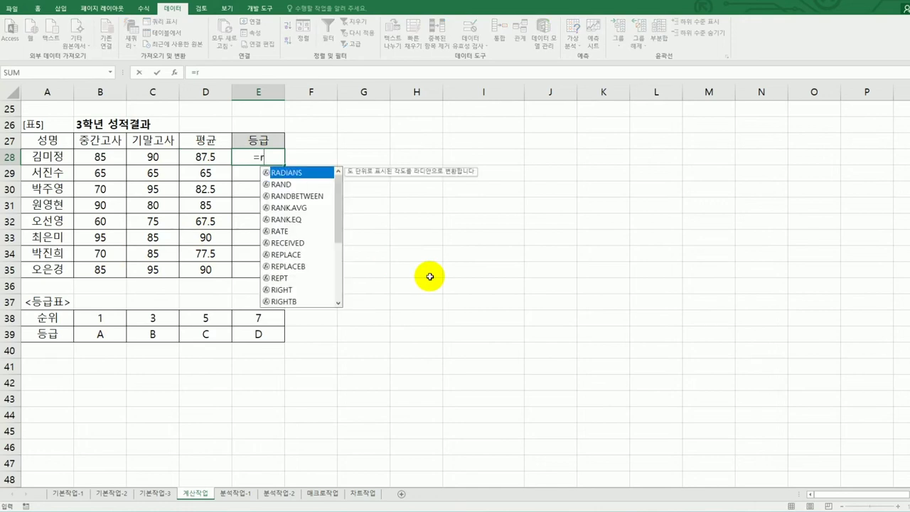
text(ank)
key(Down)
key(Down)
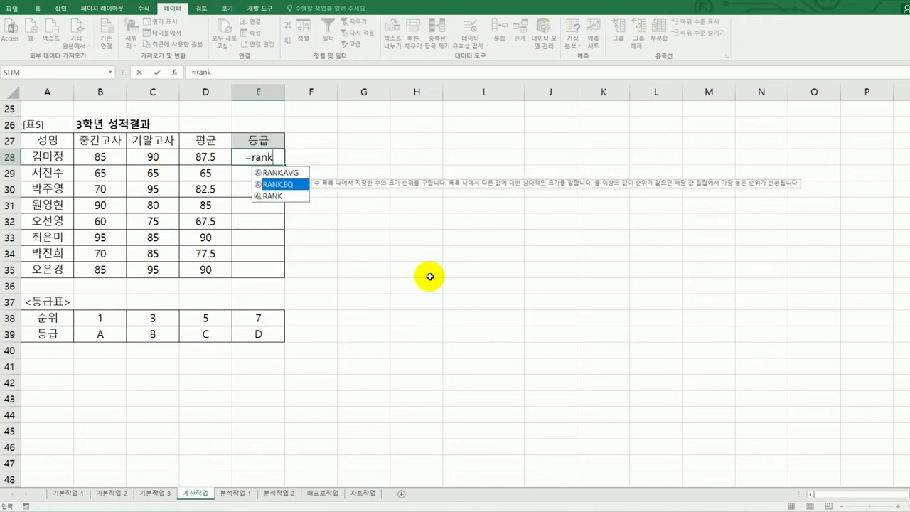
key(Up)
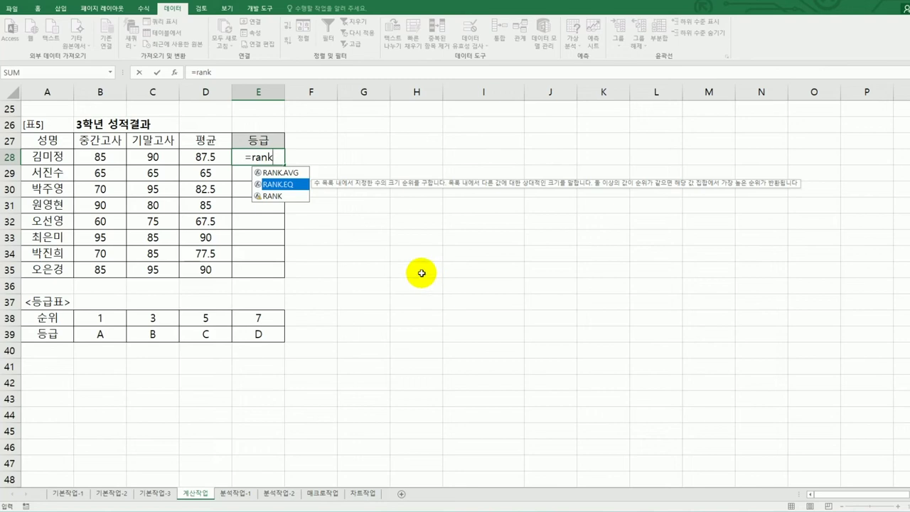
double_click(283, 186)
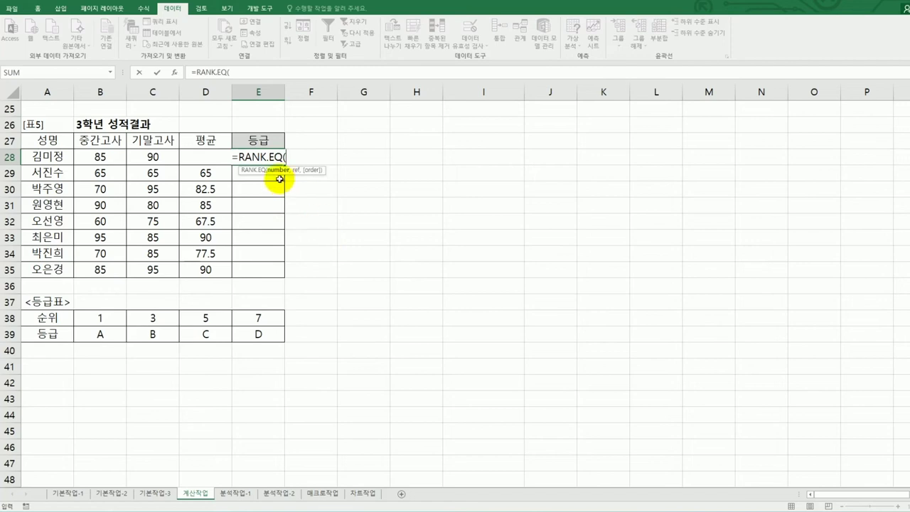
click(191, 156)
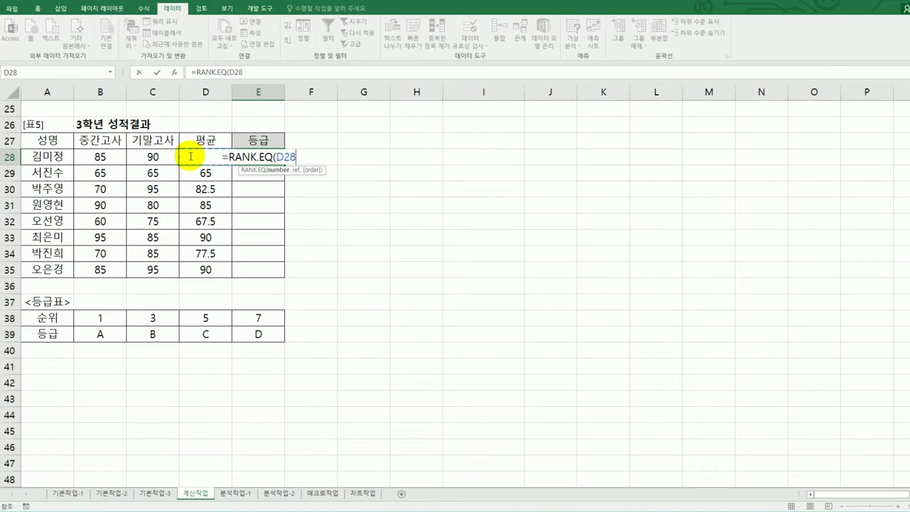
text(,)
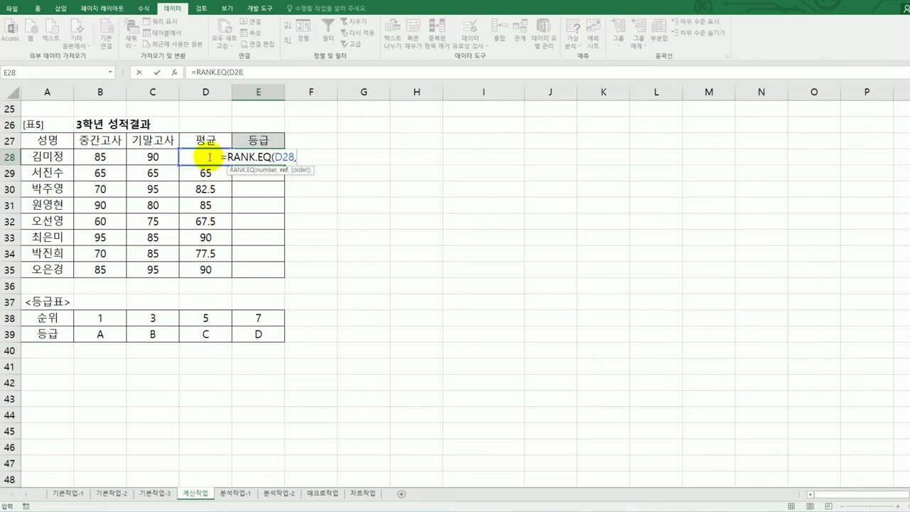
Step: Complete the E28 rank formula with the absolute range $D$28:$D$35 and descending order 0
drag(212, 265, 203, 155)
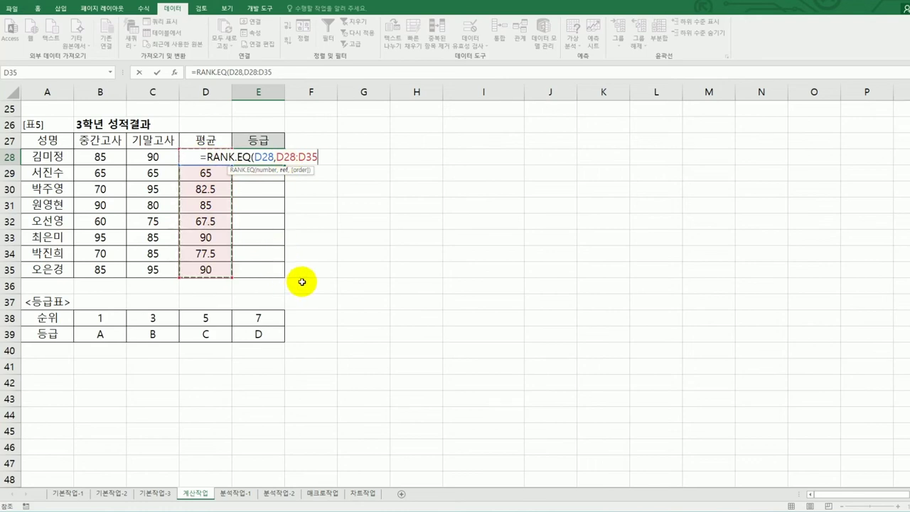
key(F4)
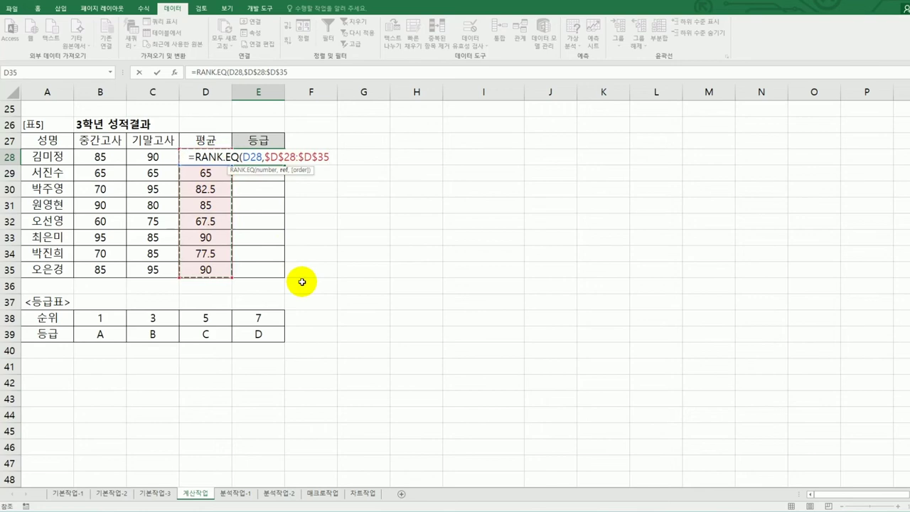
text(,)
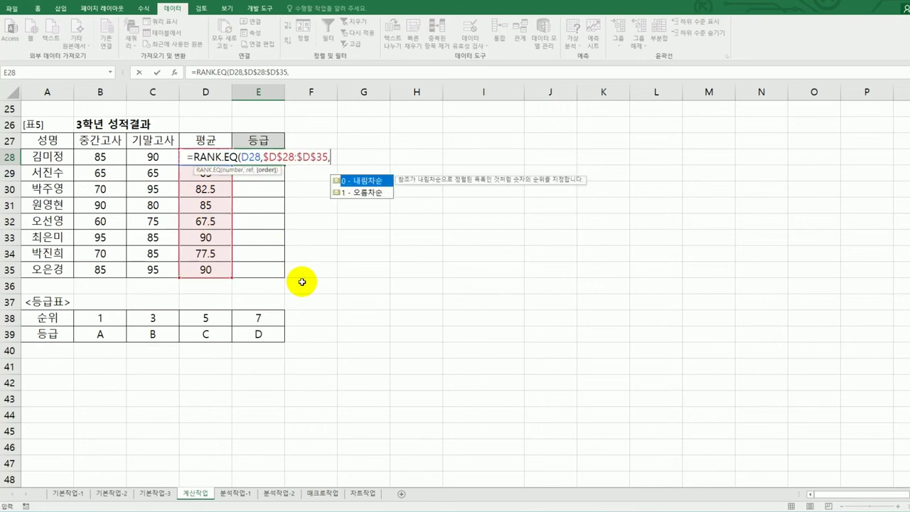
text(0)
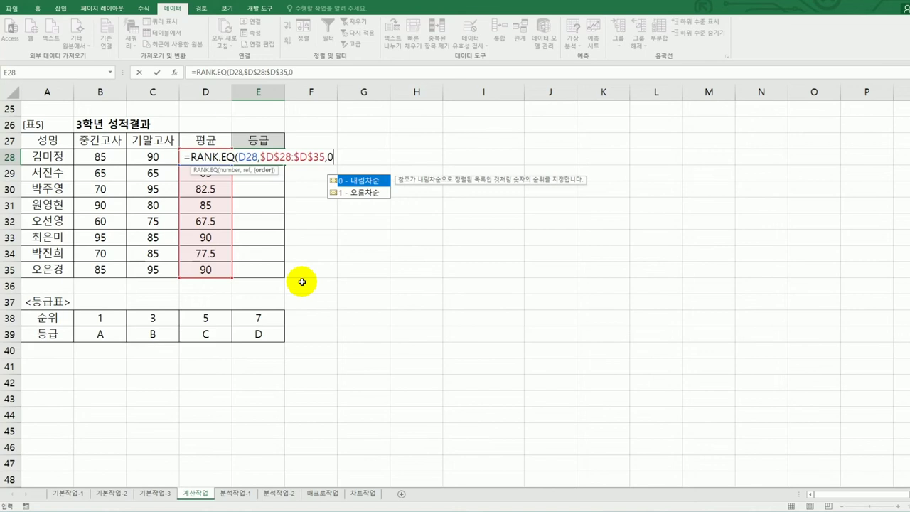
text())
key(Return)
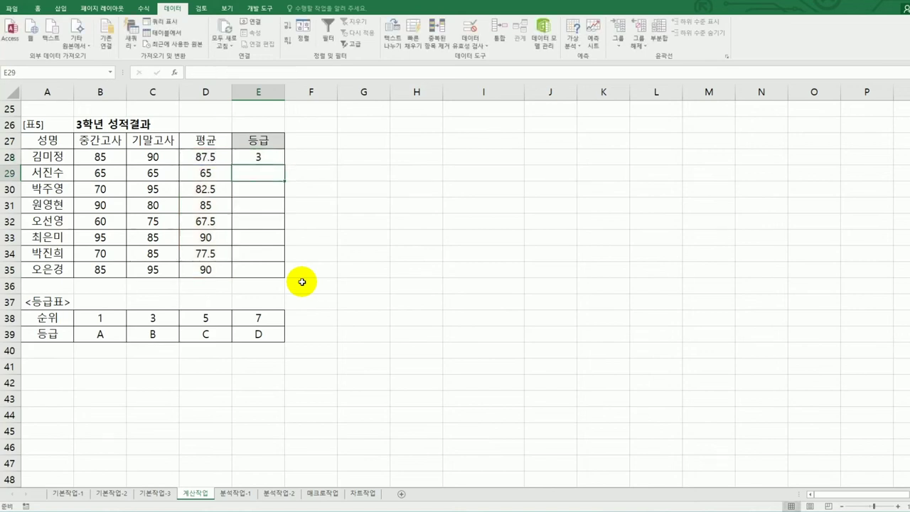
Step: Fill the rank formula from E28 down to E35 and compare the ranks with the grade table in B38:E39
click(265, 155)
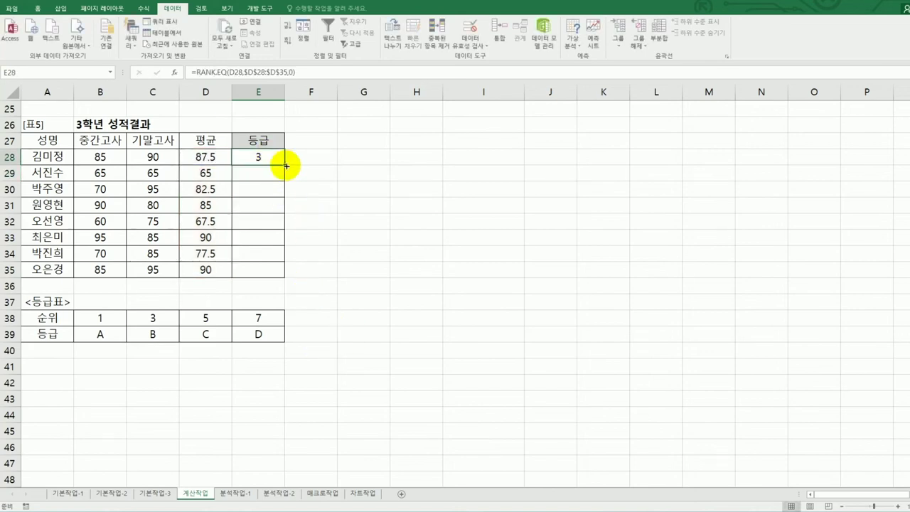
drag(285, 165, 279, 281)
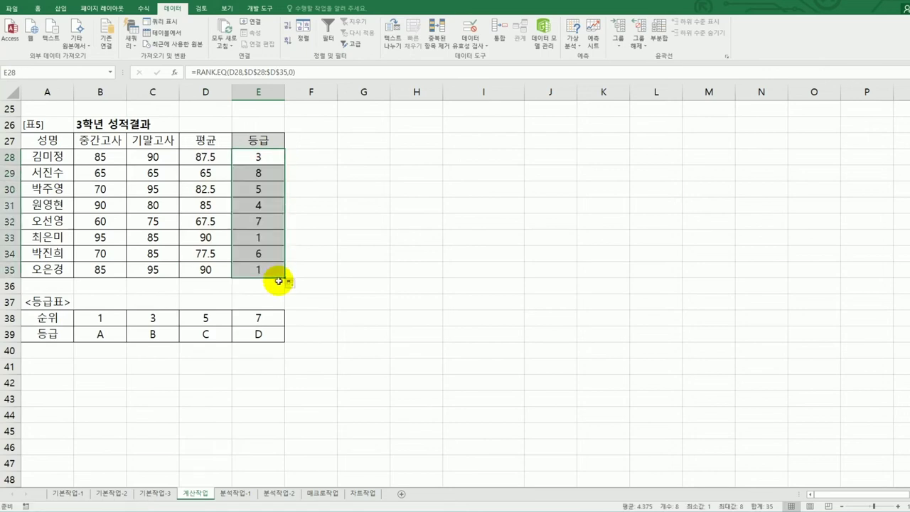
drag(106, 319, 239, 338)
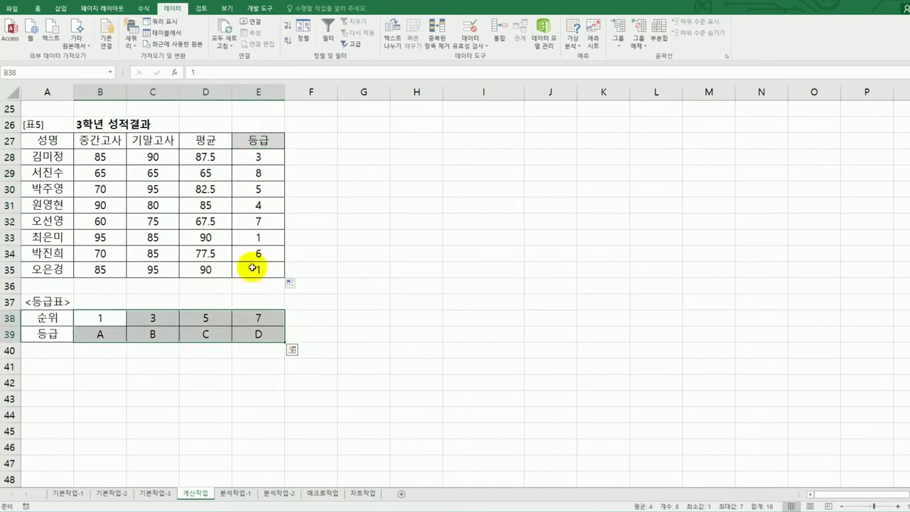
click(259, 156)
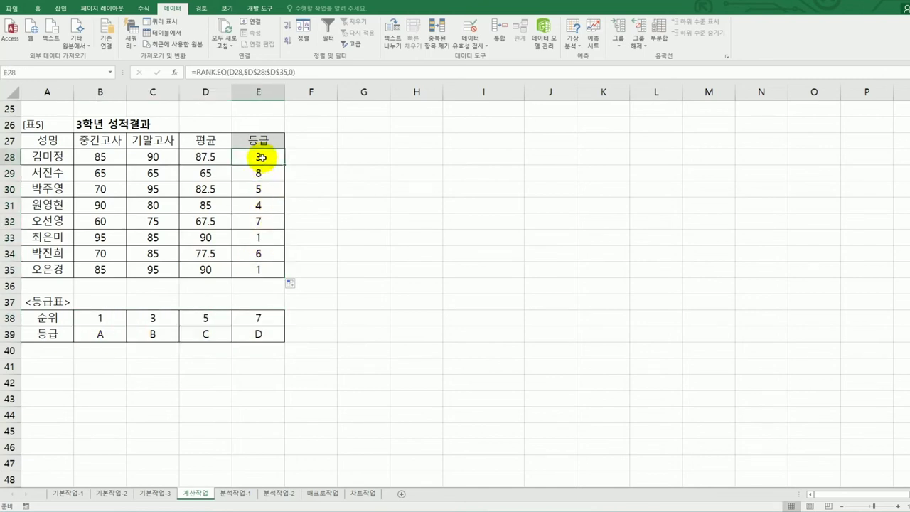
drag(101, 317, 251, 337)
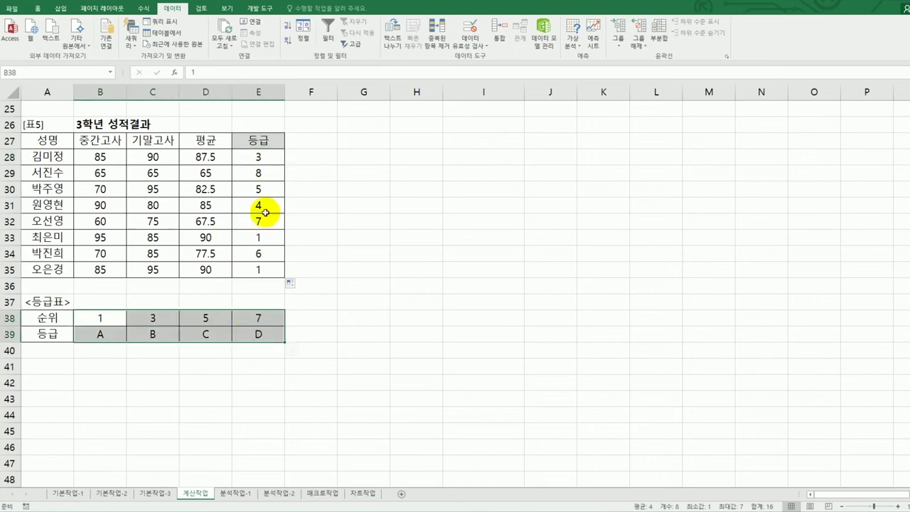
Step: Wrap the RANK.EQ formula in E28 in an HLOOKUP function as its lookup value, ready for the table argument
click(266, 158)
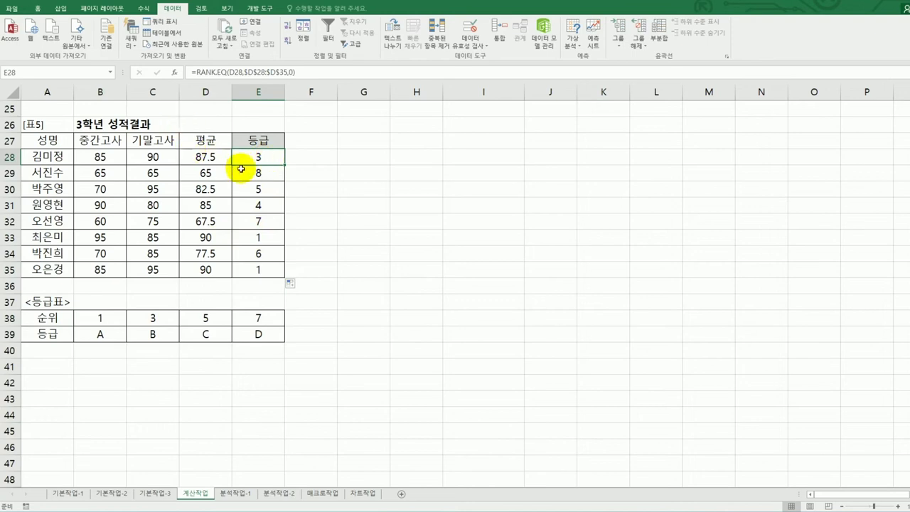
double_click(245, 157)
click(186, 157)
text(hl)
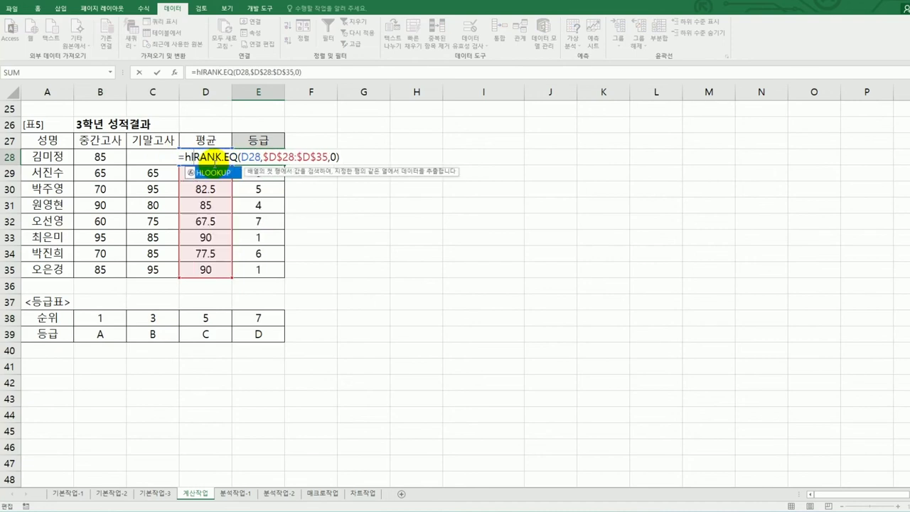
double_click(206, 174)
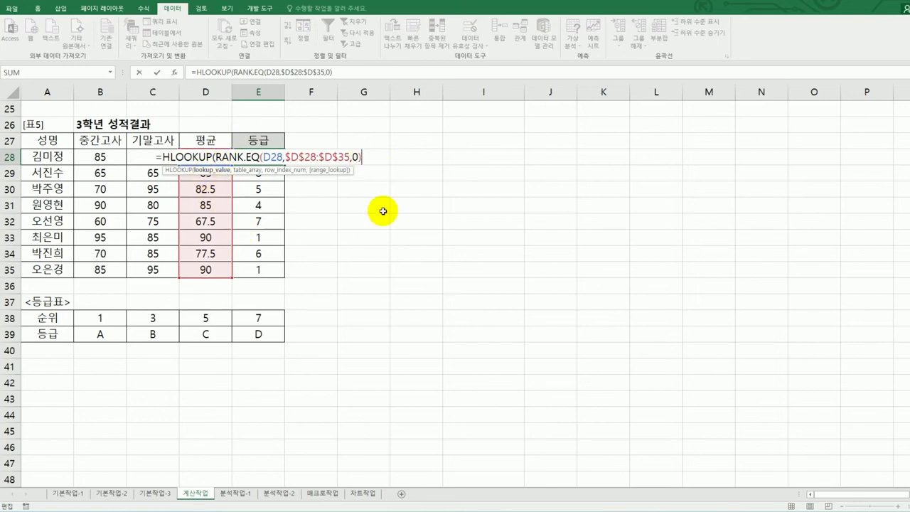
text(,)
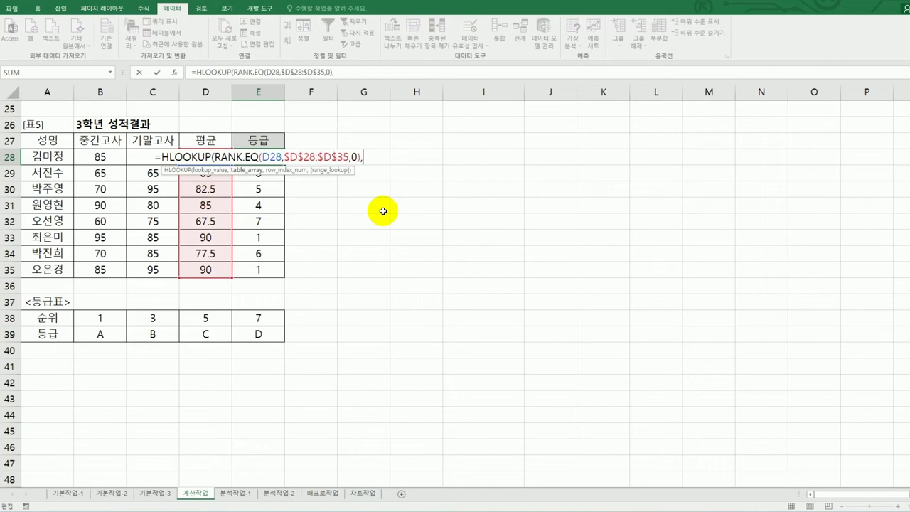
drag(113, 317, 245, 332)
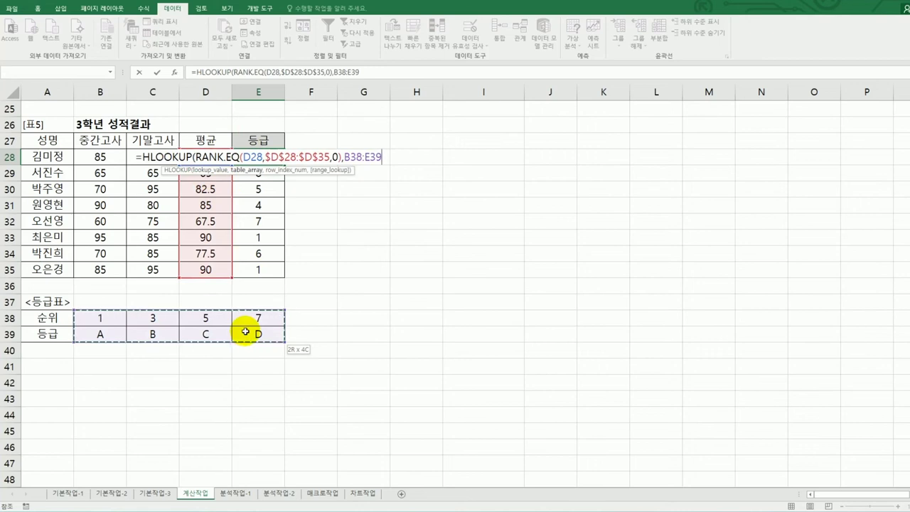
drag(39, 318, 238, 331)
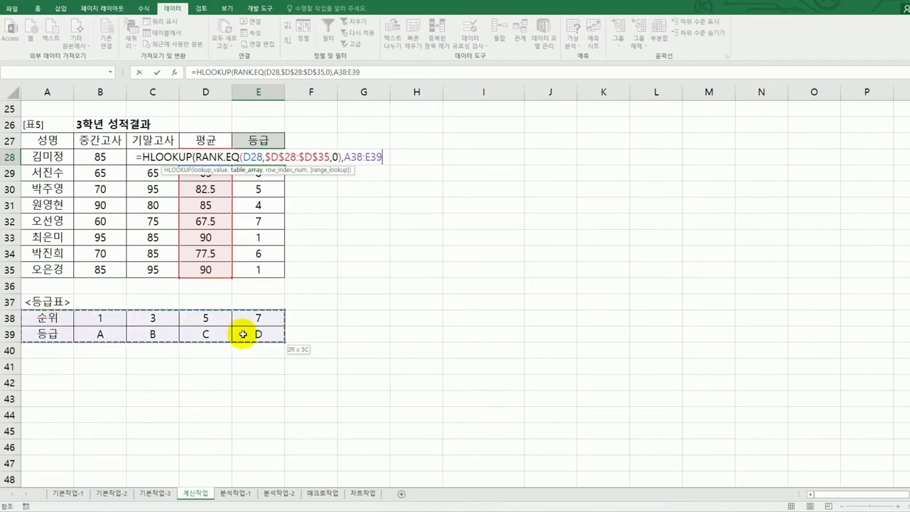
drag(99, 317, 271, 337)
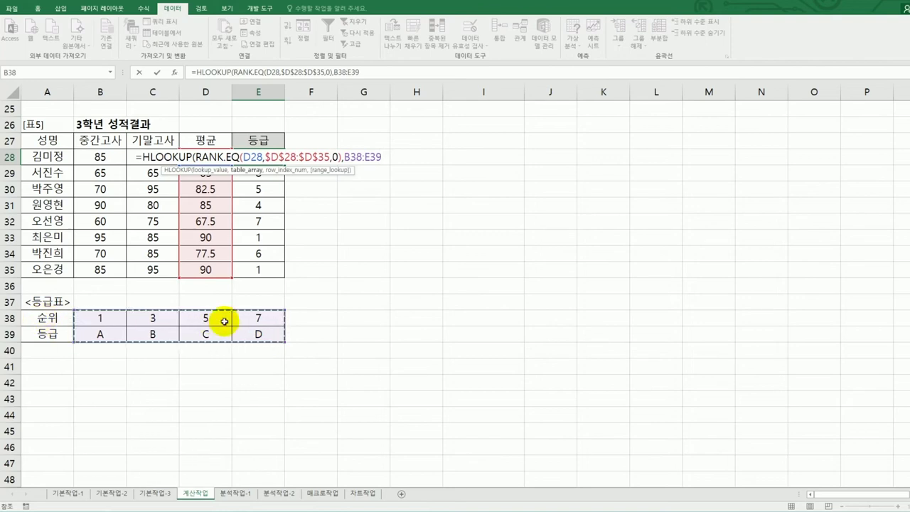
drag(61, 317, 62, 332)
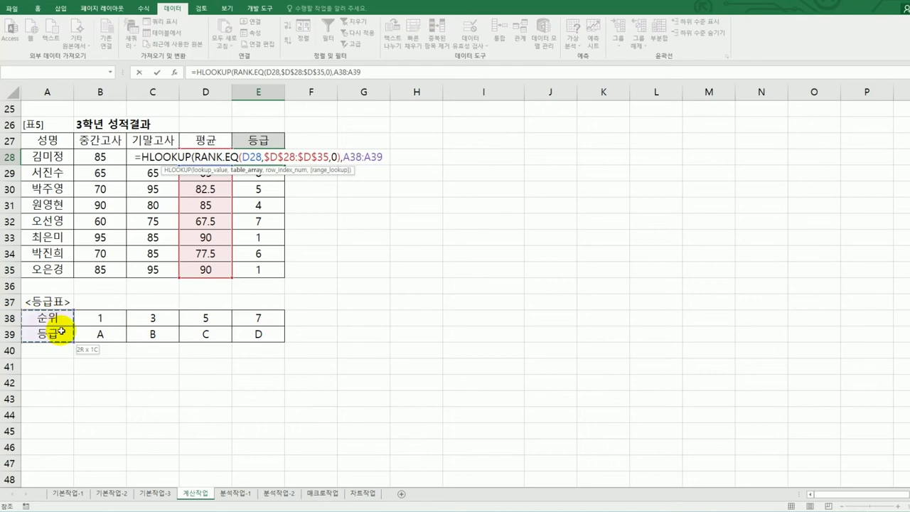
drag(189, 332, 239, 333)
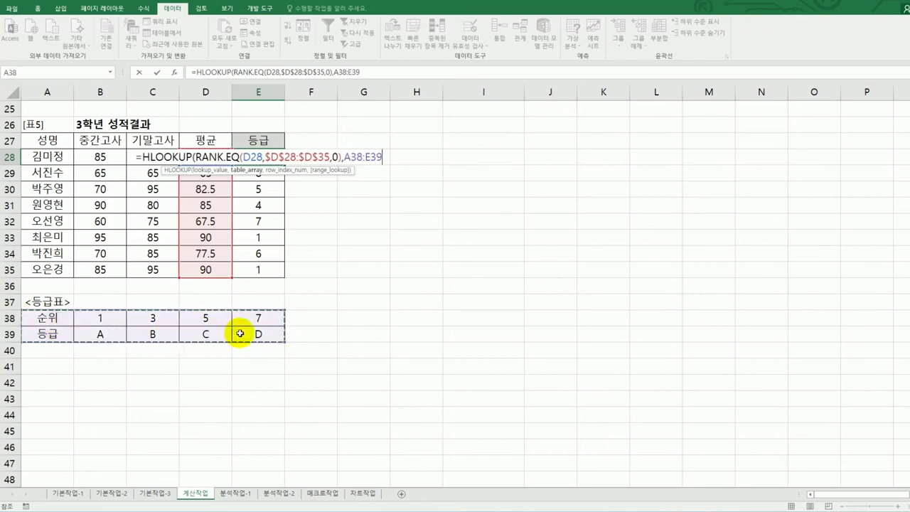
Step: Set the E28 HLOOKUP table array to the absolute range $B$38:$E$39 and the row index to 2
drag(96, 317, 243, 333)
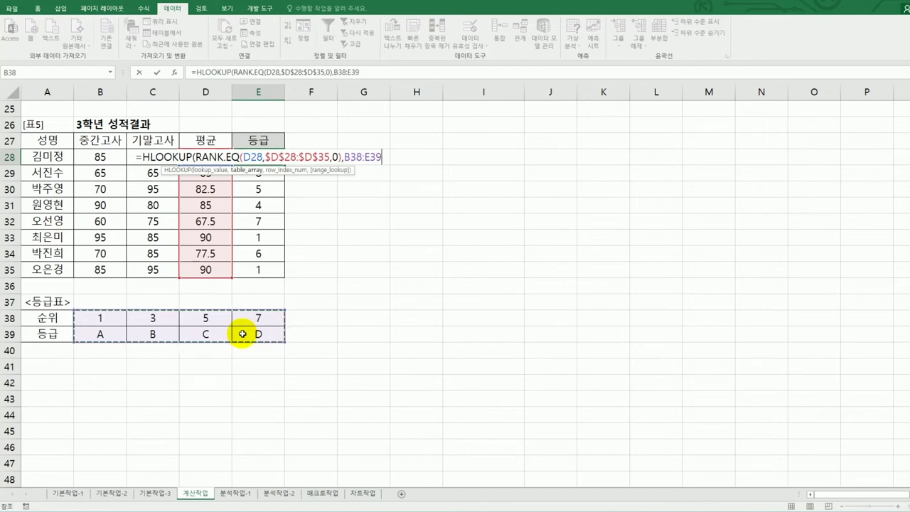
key(F4)
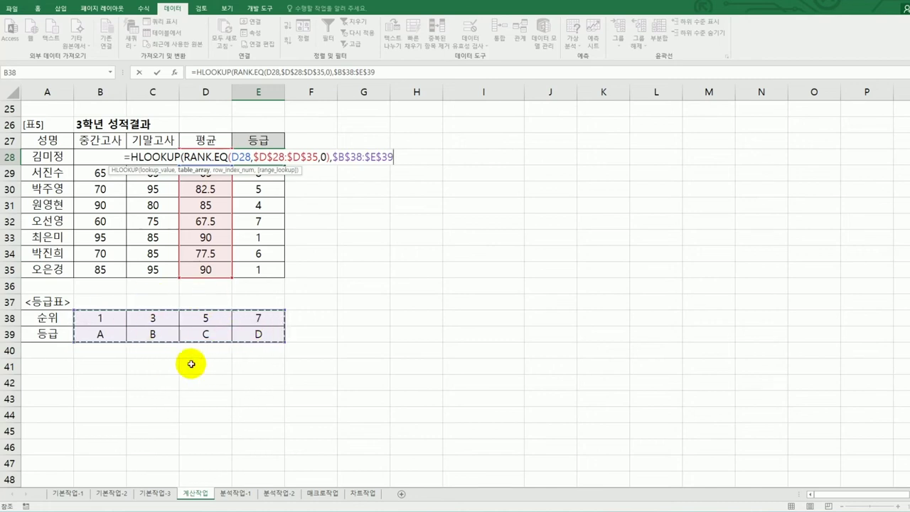
text(,)
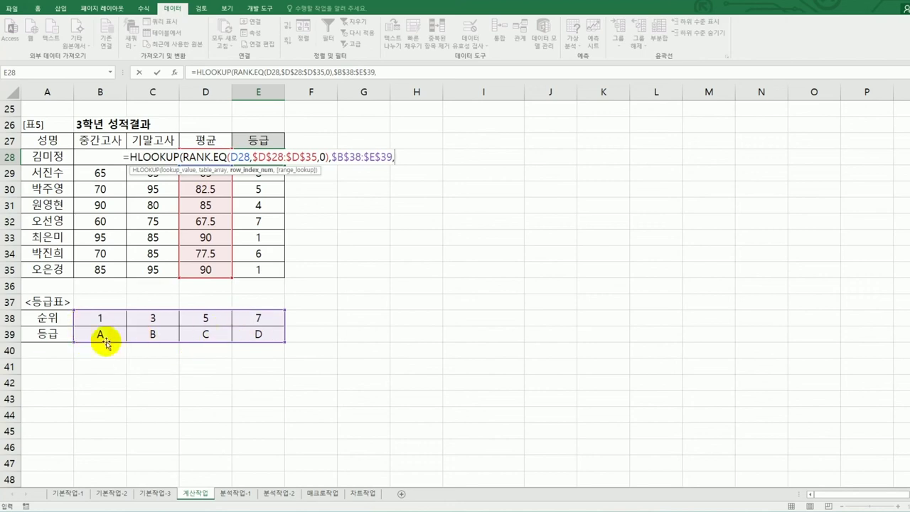
text(2)
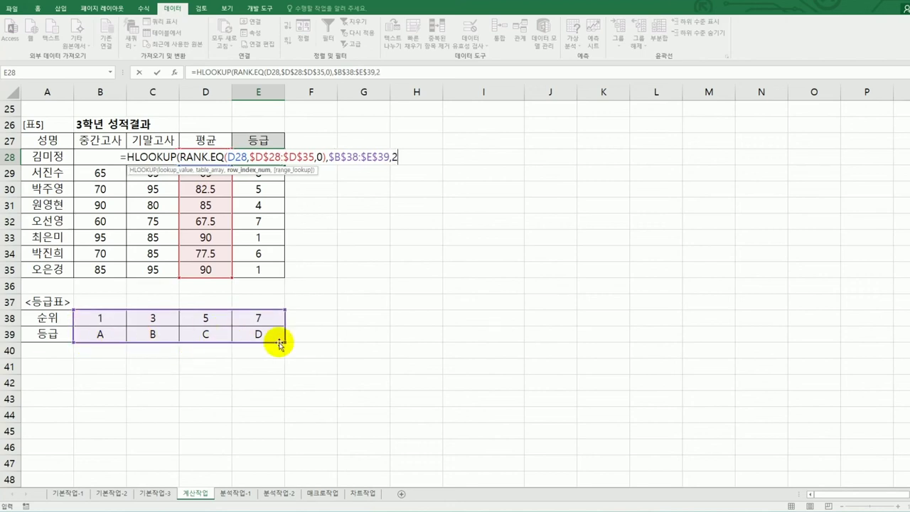
Step: Finish the E28 HLOOKUP with the approximate match option TRUE and fill the formula down to E35
text(,)
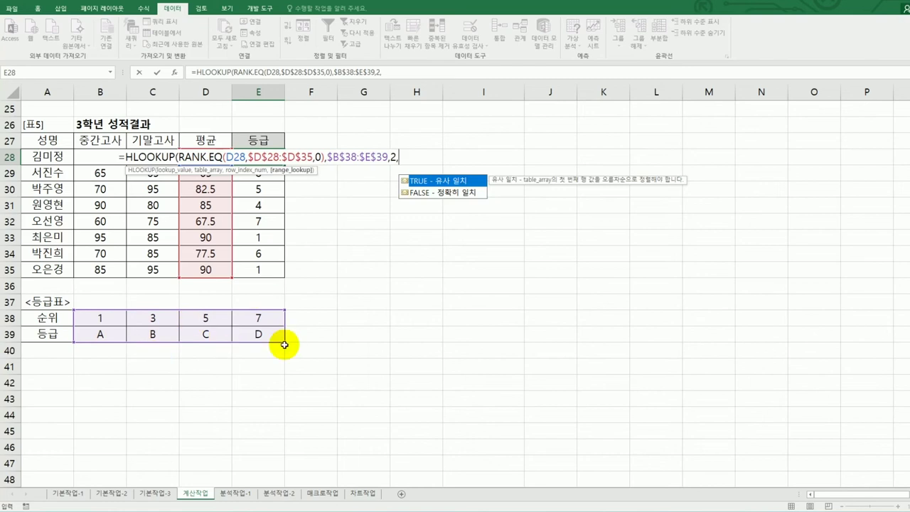
double_click(424, 180)
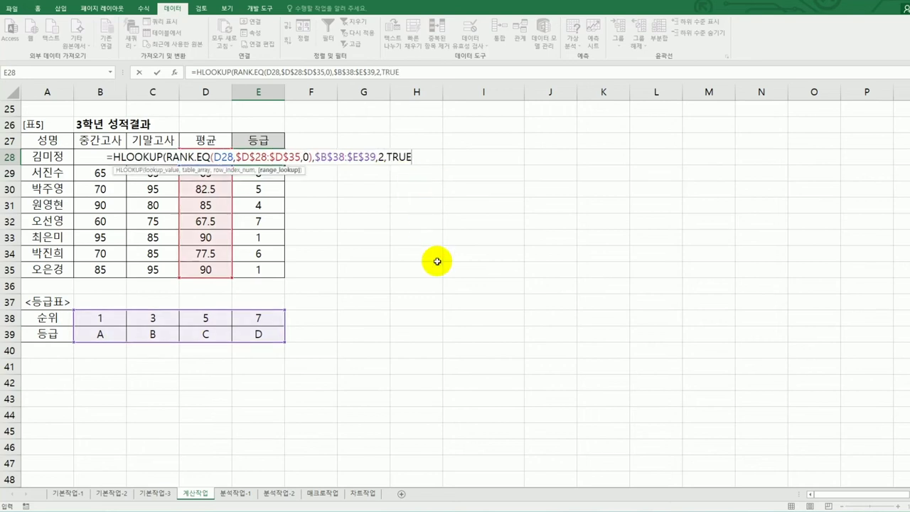
text())
key(Return)
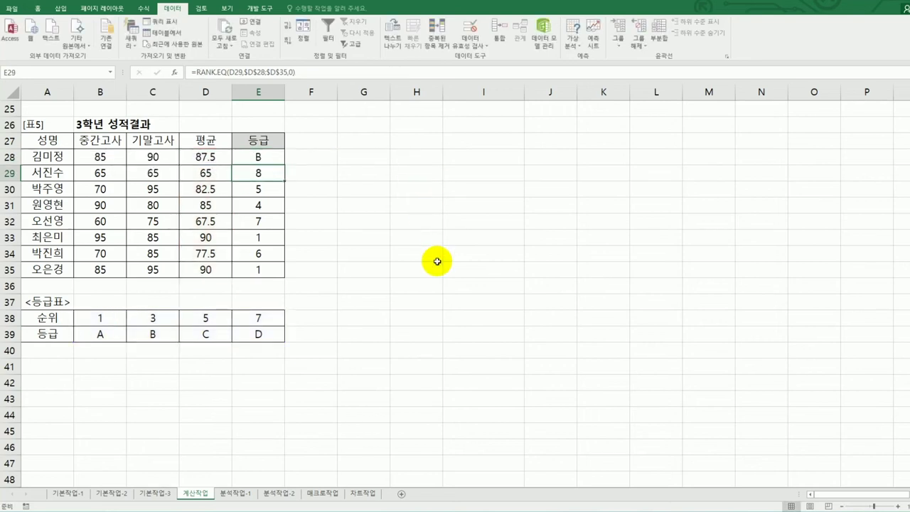
click(276, 158)
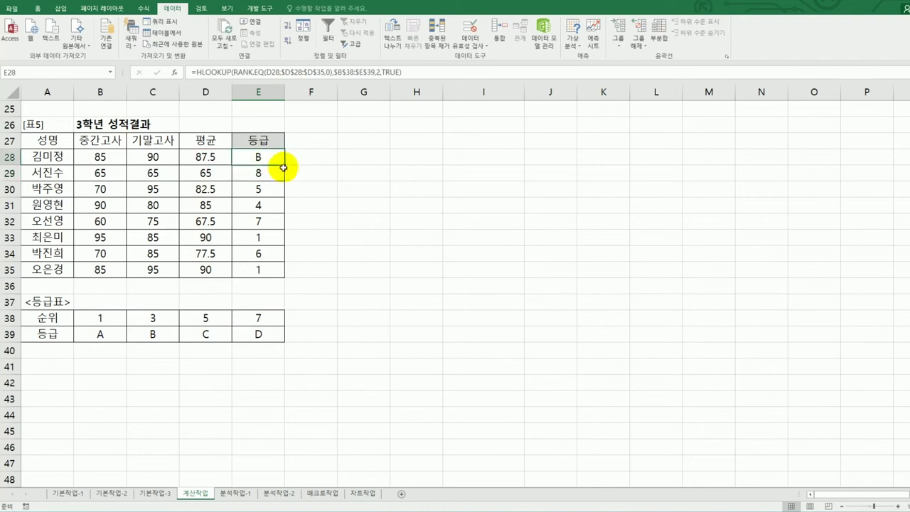
drag(284, 167, 285, 272)
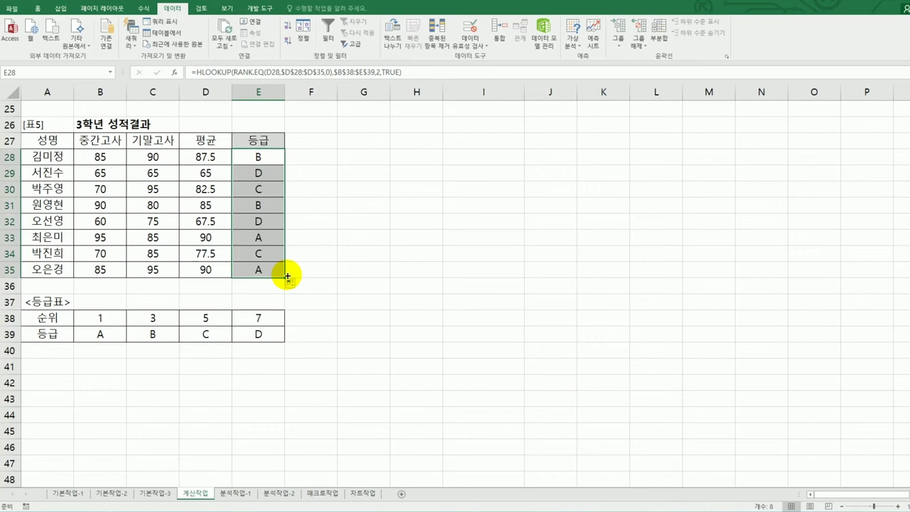
Step: On the 분석작업-1 sheet, create a PivotTable from the payroll table A3:H15, placed at cell A20 of the existing worksheet
click(249, 496)
click(312, 324)
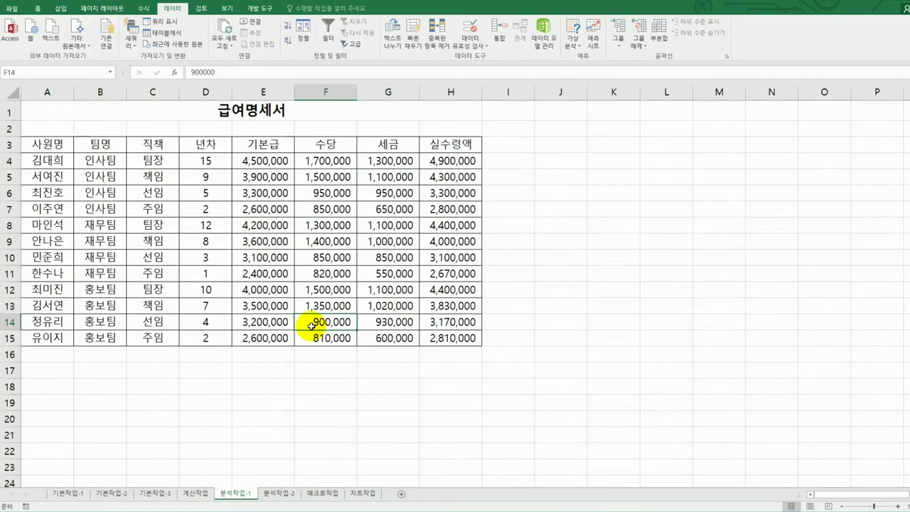
click(152, 237)
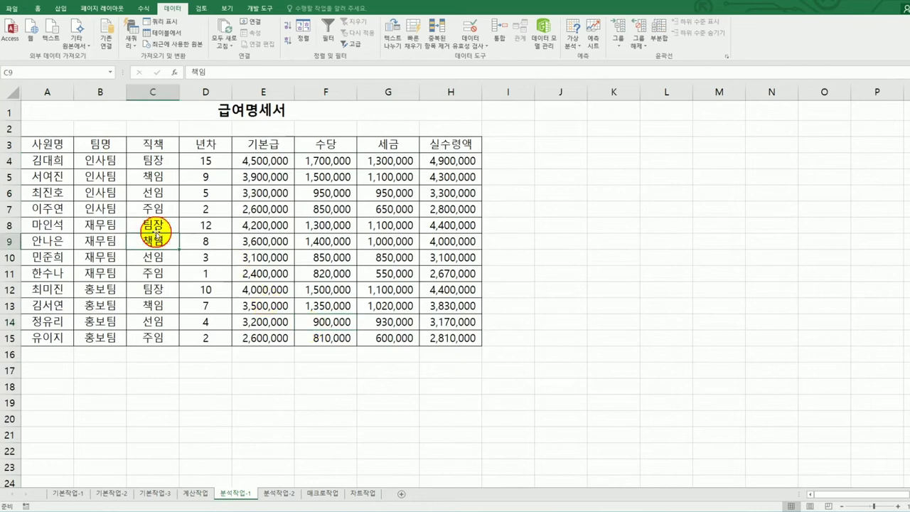
click(57, 8)
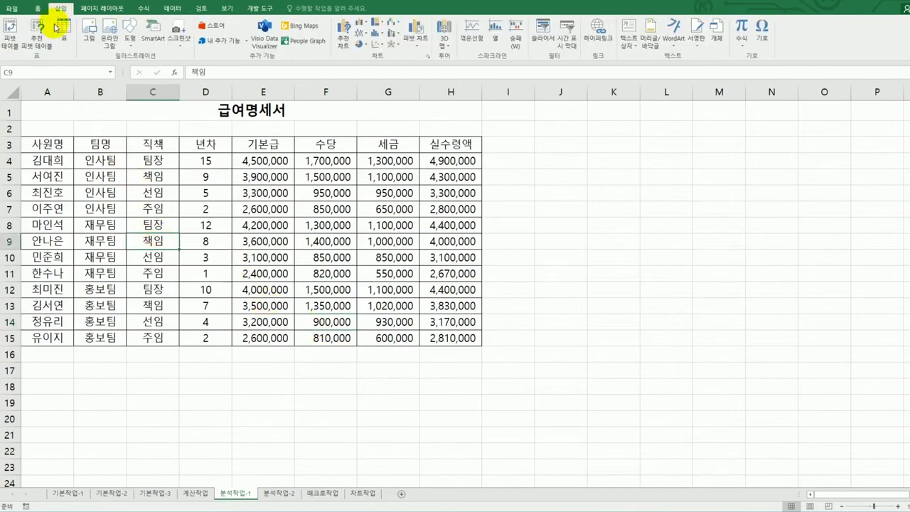
click(11, 36)
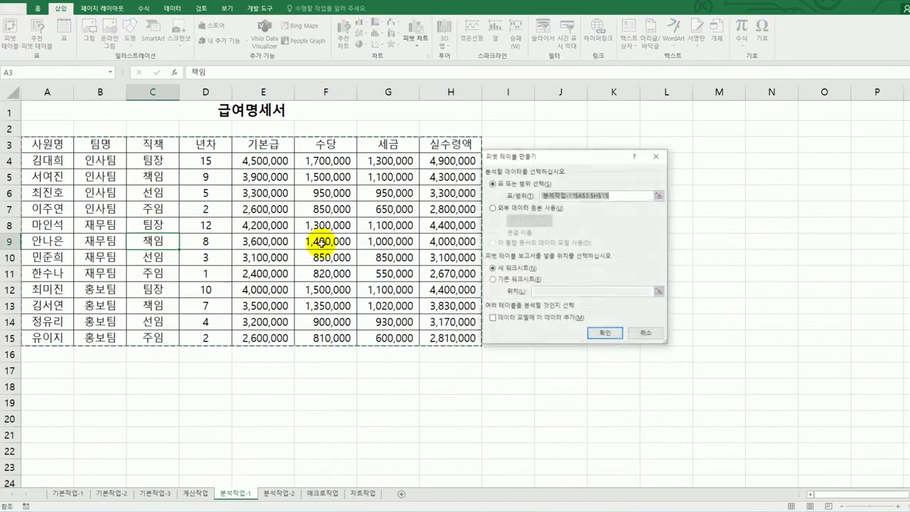
drag(561, 155, 620, 155)
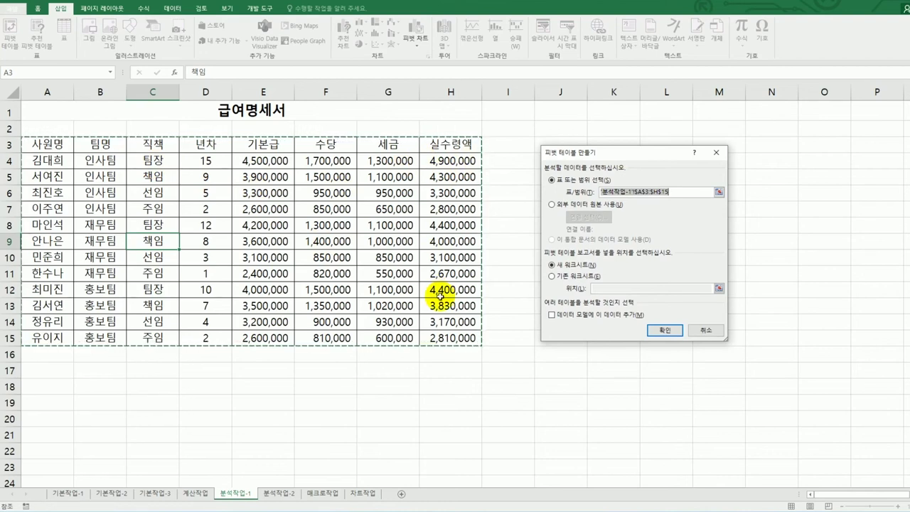
click(552, 277)
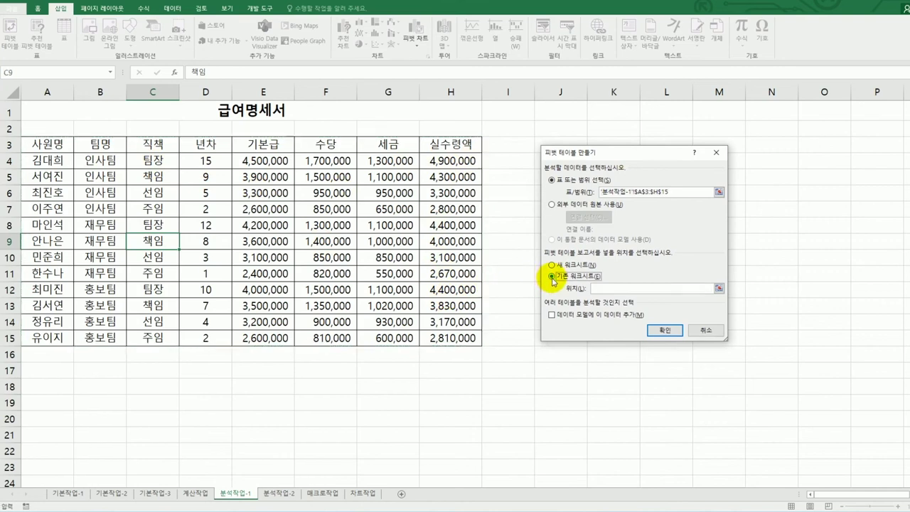
click(601, 290)
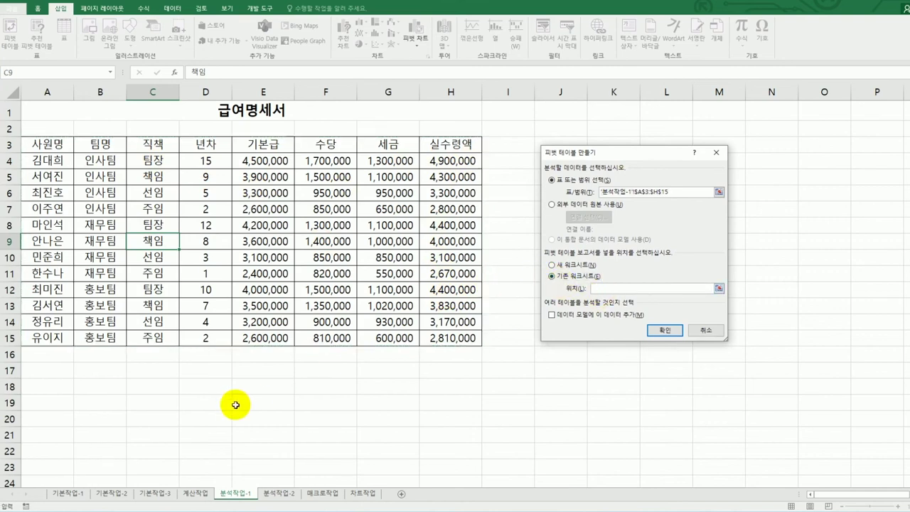
click(61, 419)
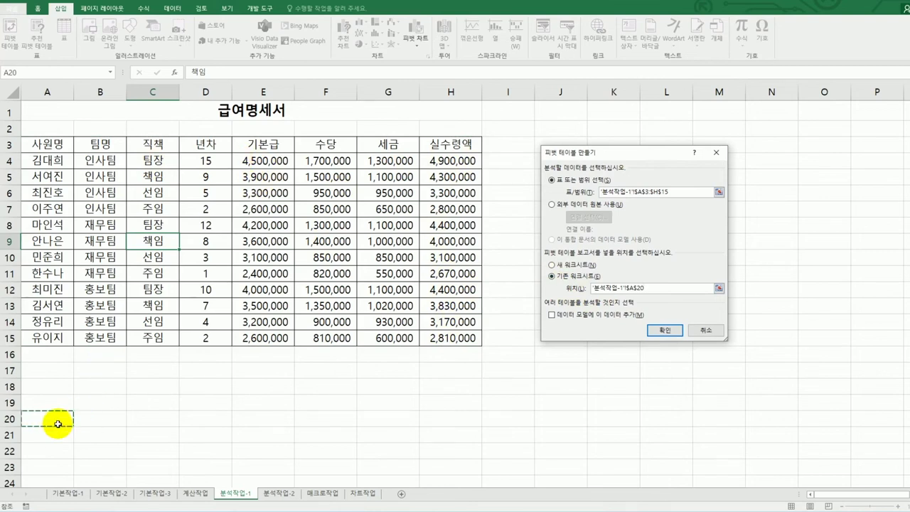
click(655, 330)
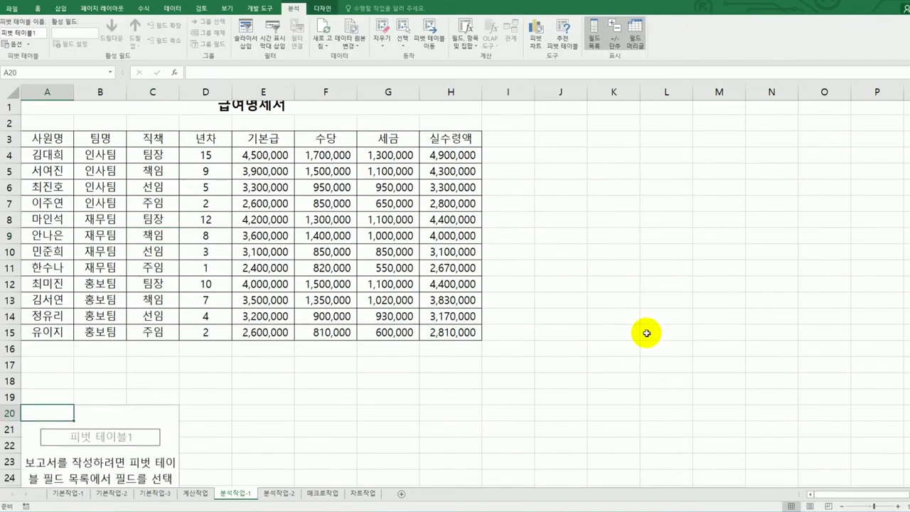
Step: Show the PivotTable field list, shrink it and place it beside the empty report
scroll(646, 333, down, 5)
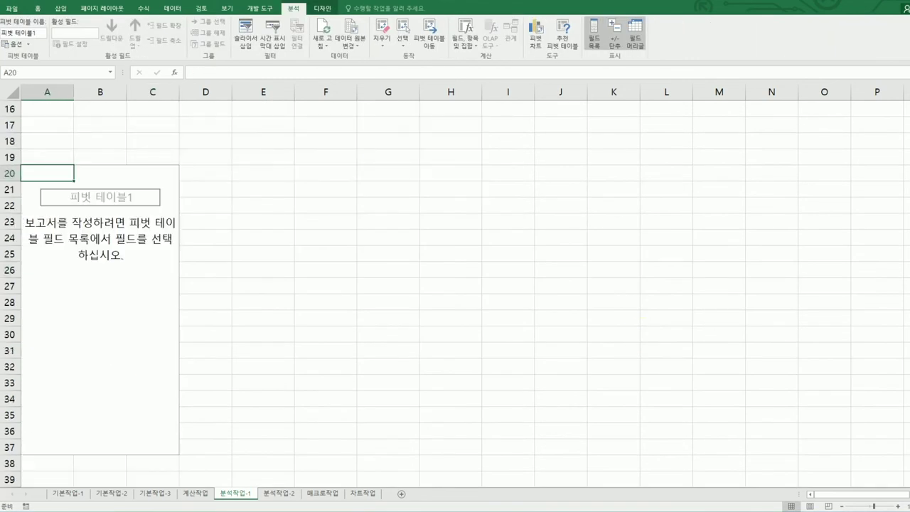
click(590, 30)
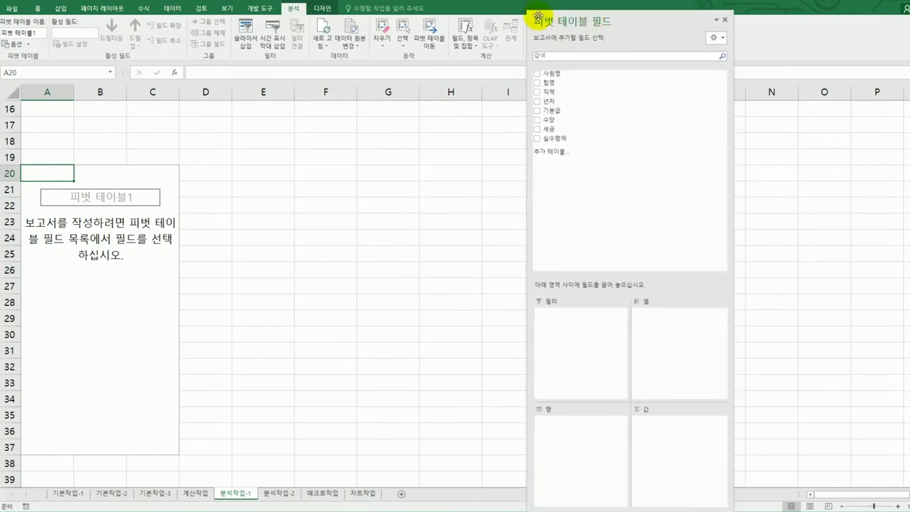
drag(527, 13, 805, 93)
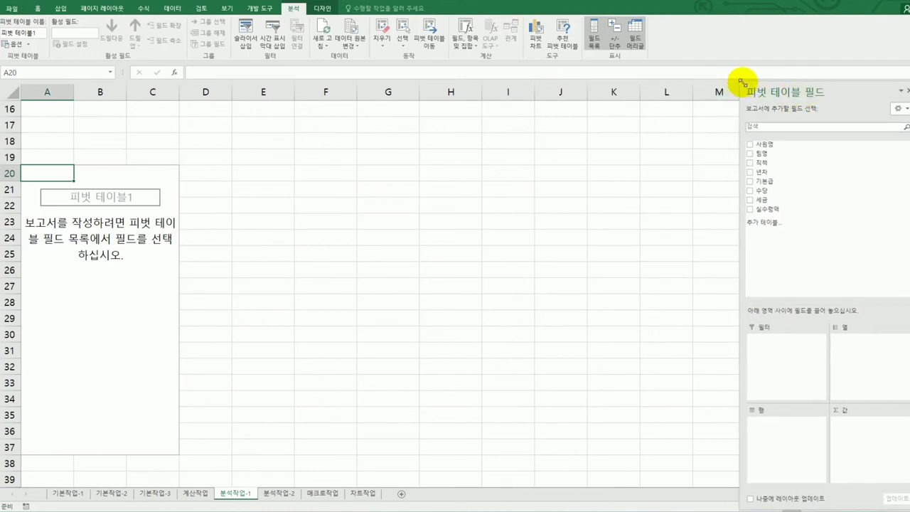
drag(740, 81, 310, 104)
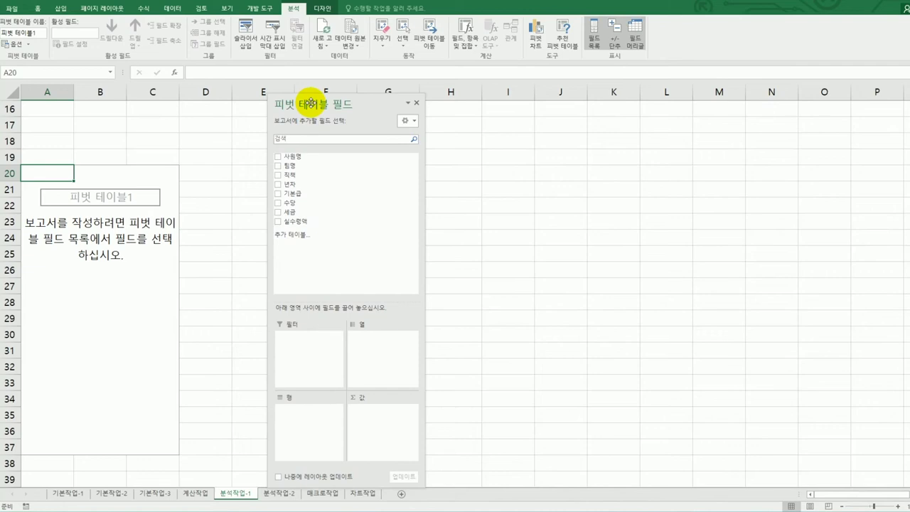
Step: Lay out the PivotTable with 직책 as rows, 팀명 as columns and 실수령액 as values, and move the field list clear of it
drag(311, 175, 318, 423)
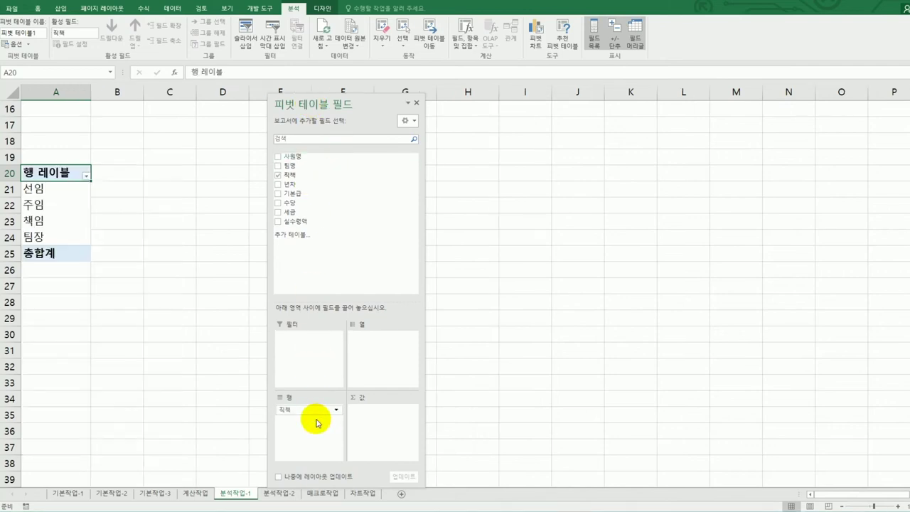
drag(295, 166, 375, 348)
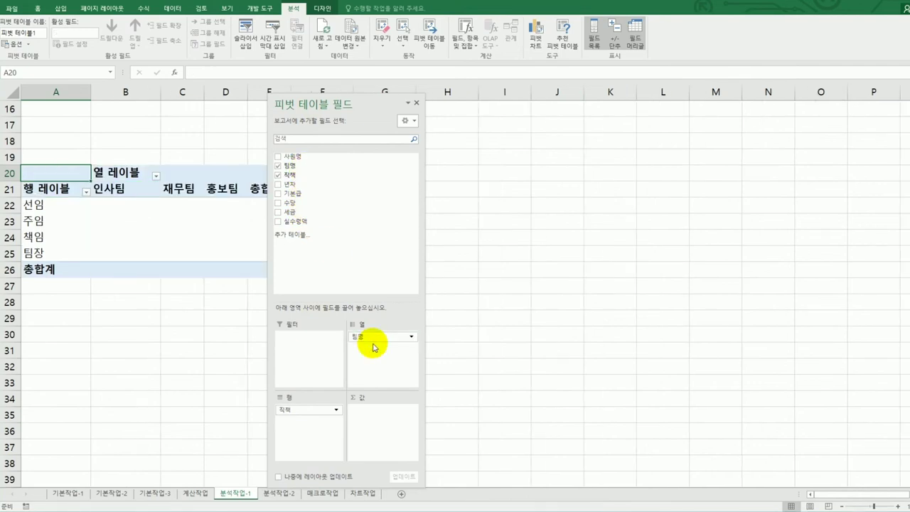
drag(307, 221, 391, 438)
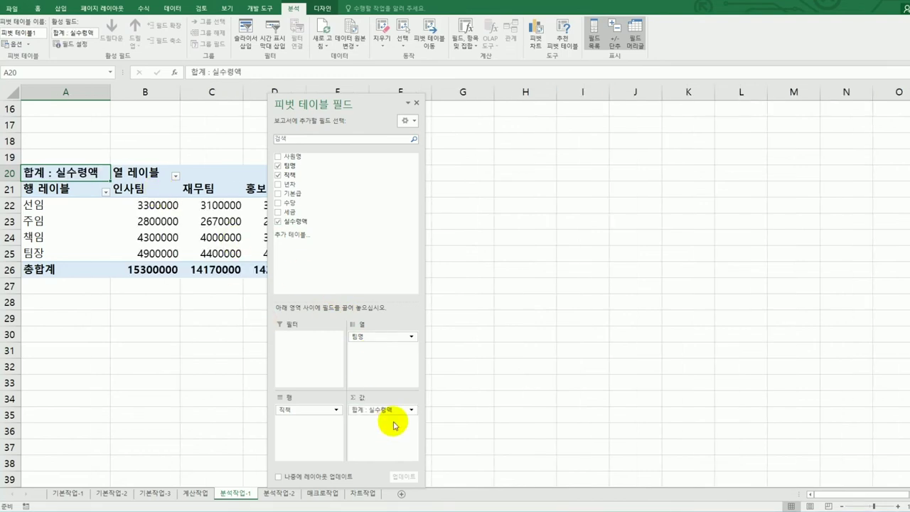
drag(352, 103, 550, 59)
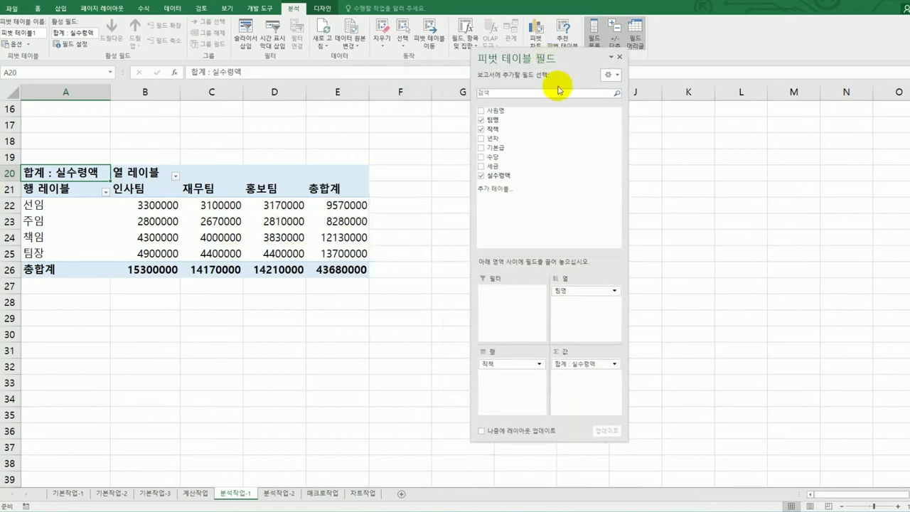
click(614, 368)
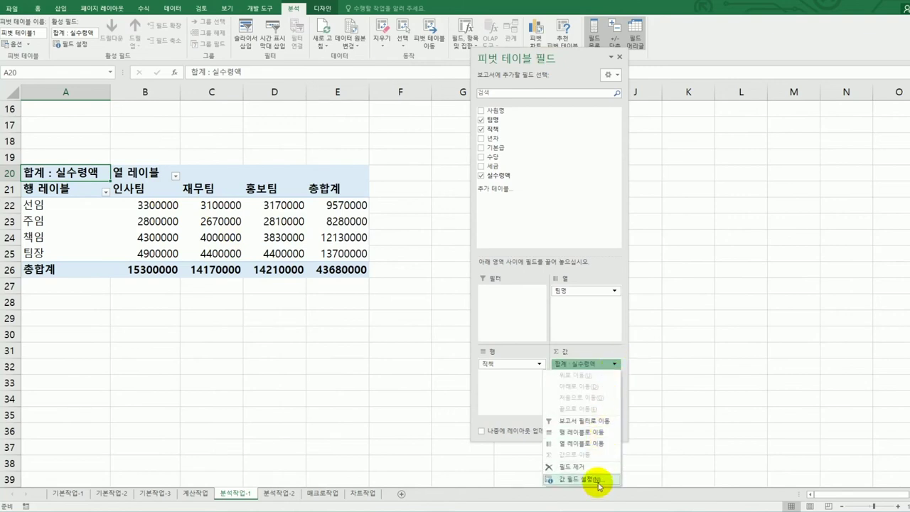
click(596, 481)
click(571, 269)
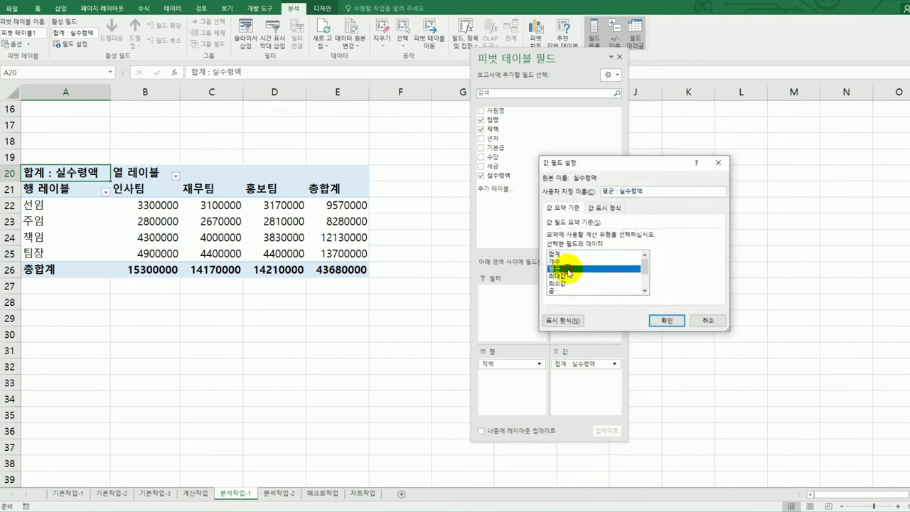
click(712, 321)
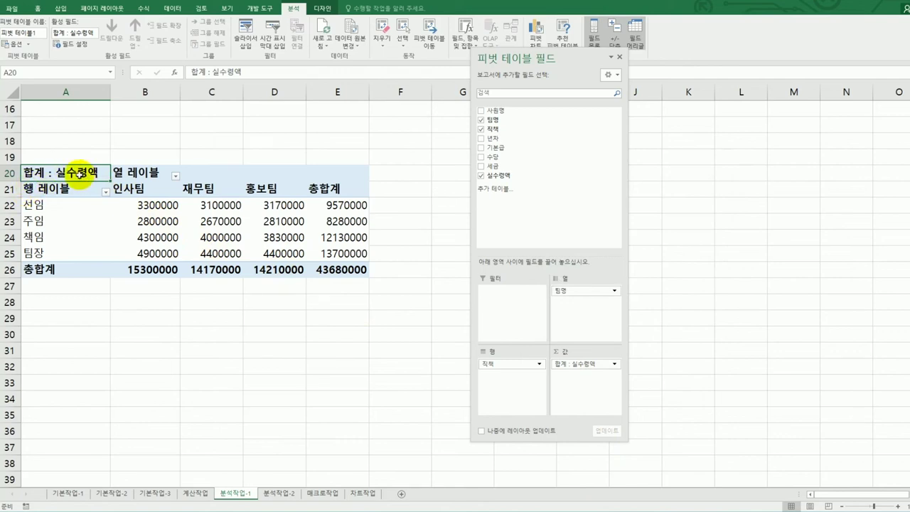
right_click(81, 175)
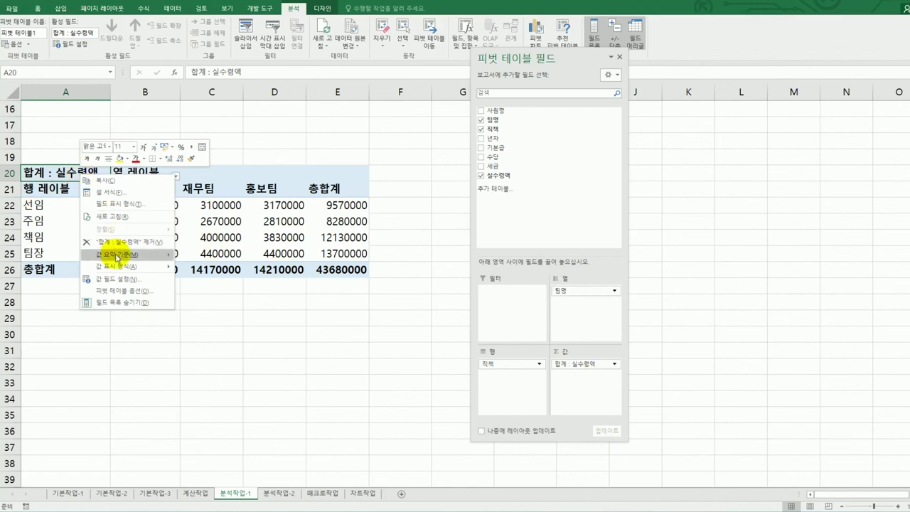
mouse_move(122, 257)
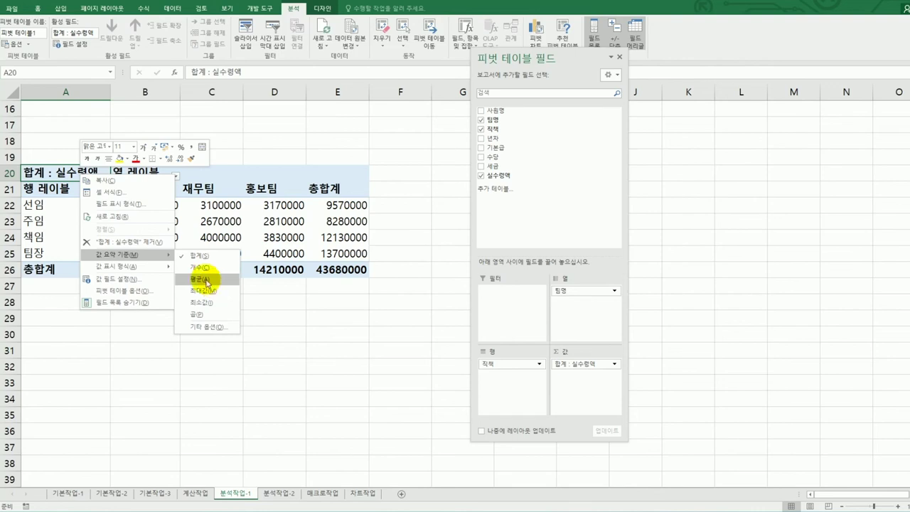
right_click(64, 175)
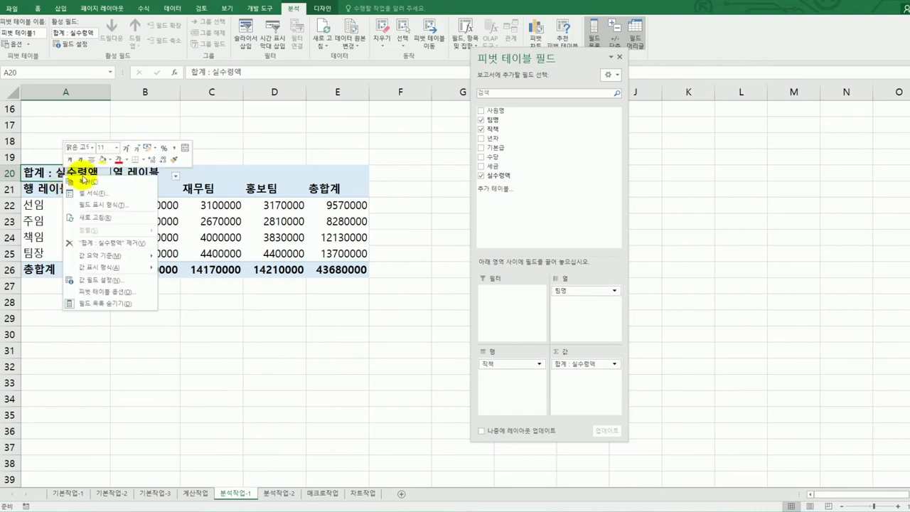
click(125, 281)
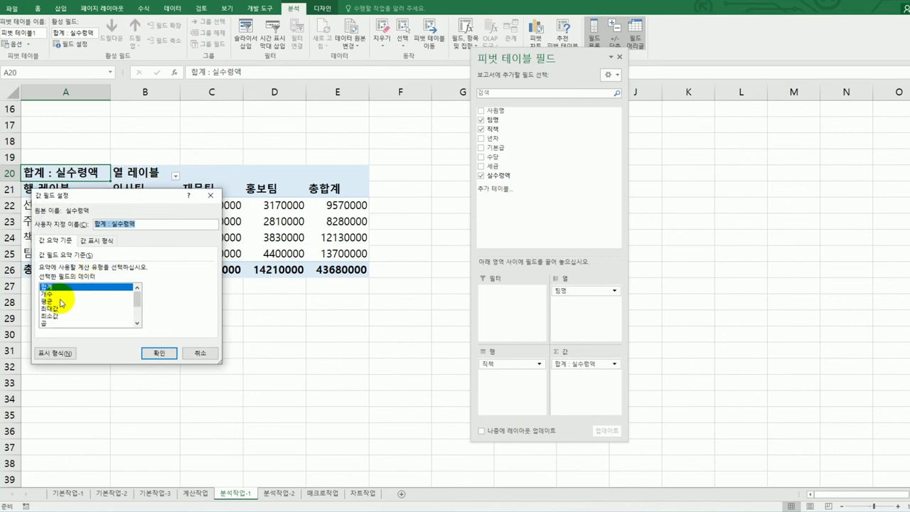
click(61, 302)
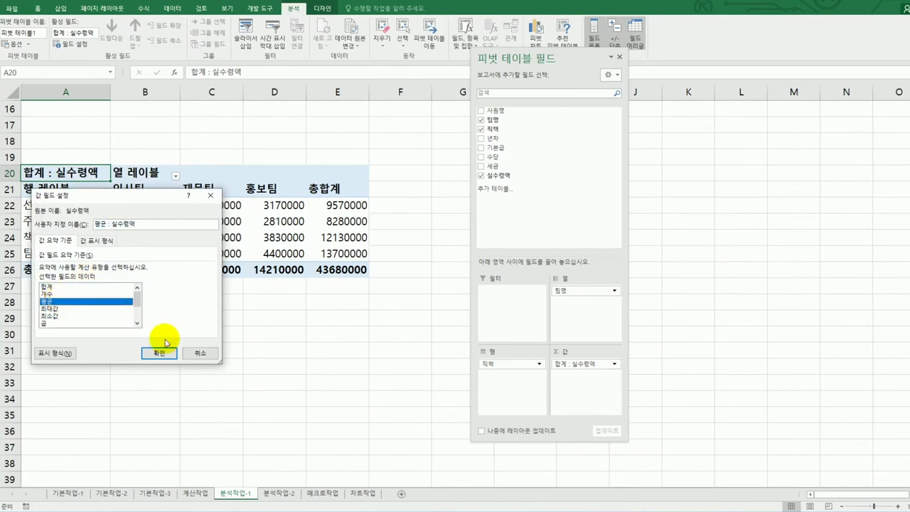
click(206, 356)
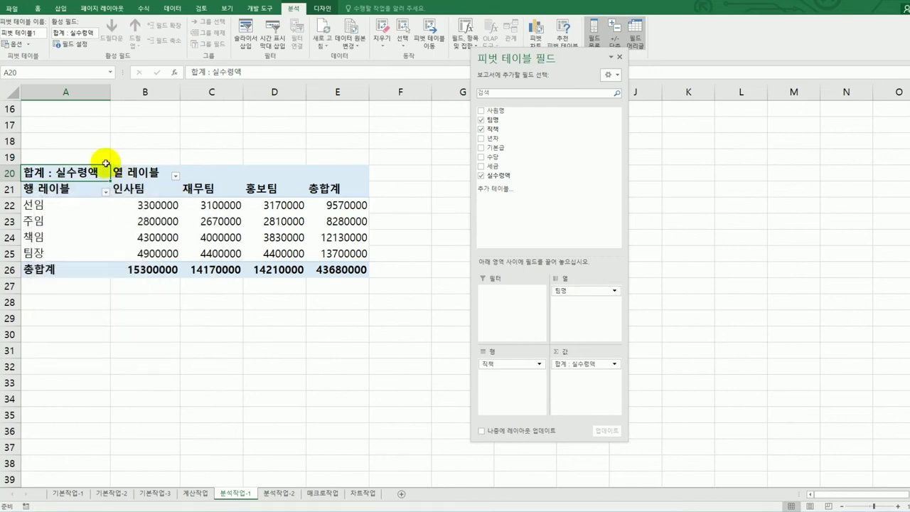
Step: Summarise the PivotTable's 실수령액 values by average (평균)
right_click(80, 175)
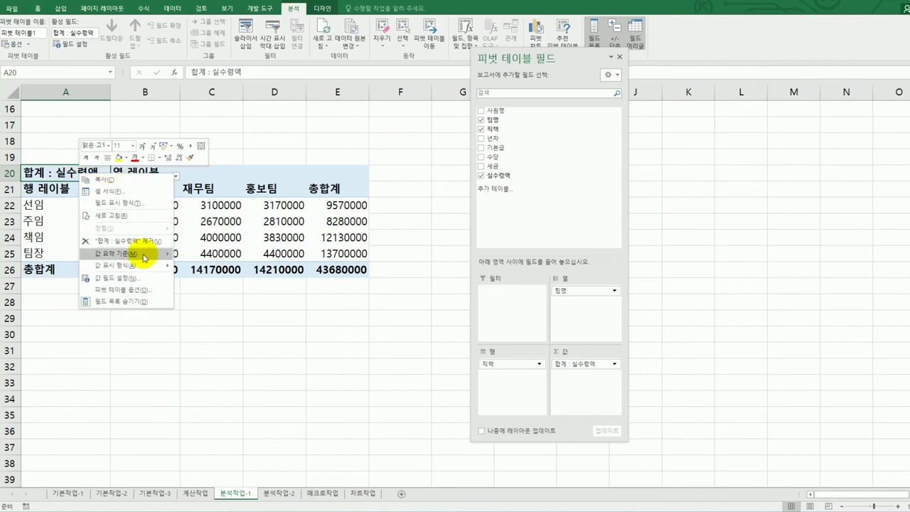
mouse_move(153, 253)
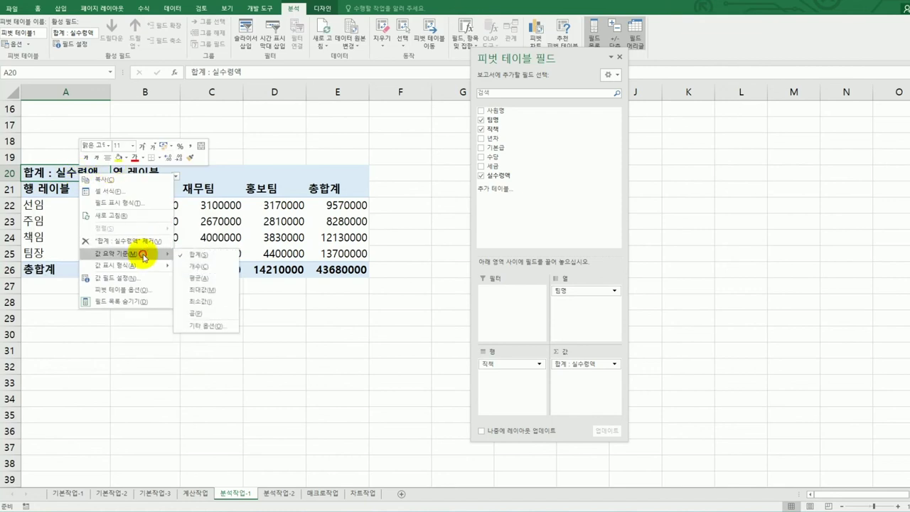
click(212, 279)
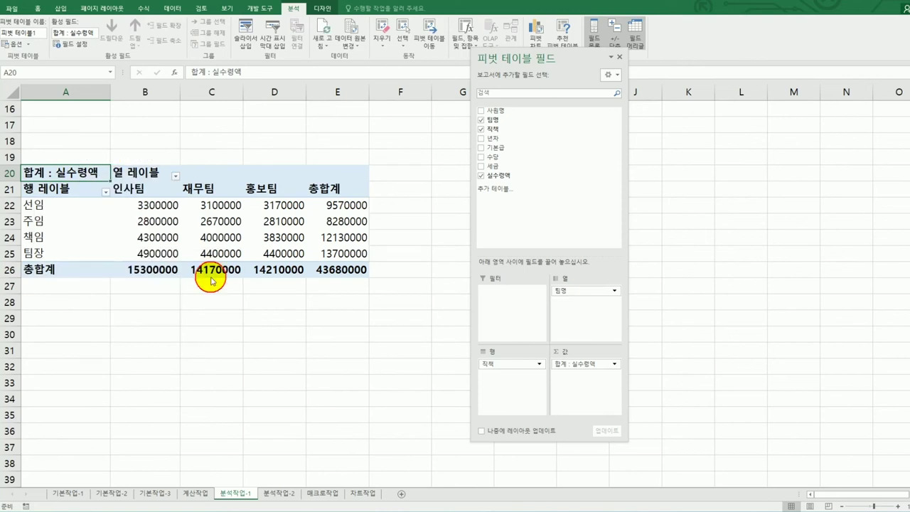
click(383, 370)
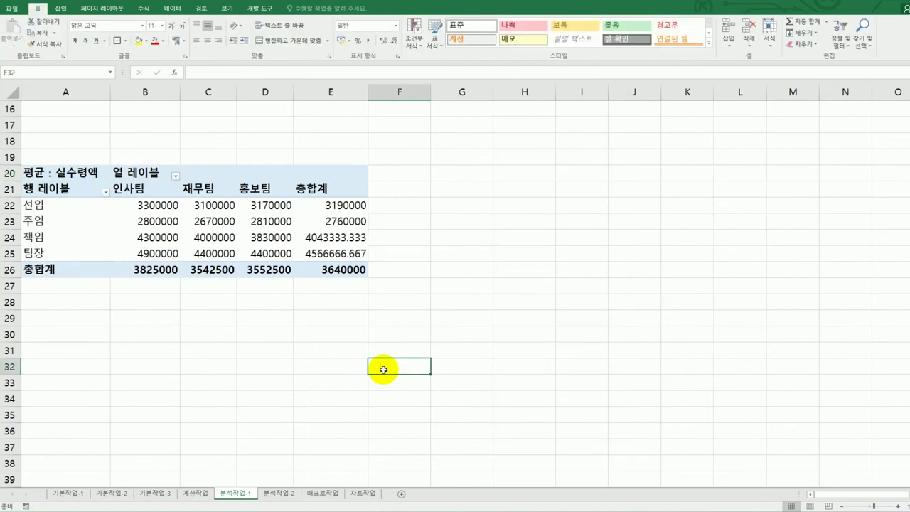
Step: Show grand totals in the PivotTable for rows only (행의 총합계만 설정)
click(258, 262)
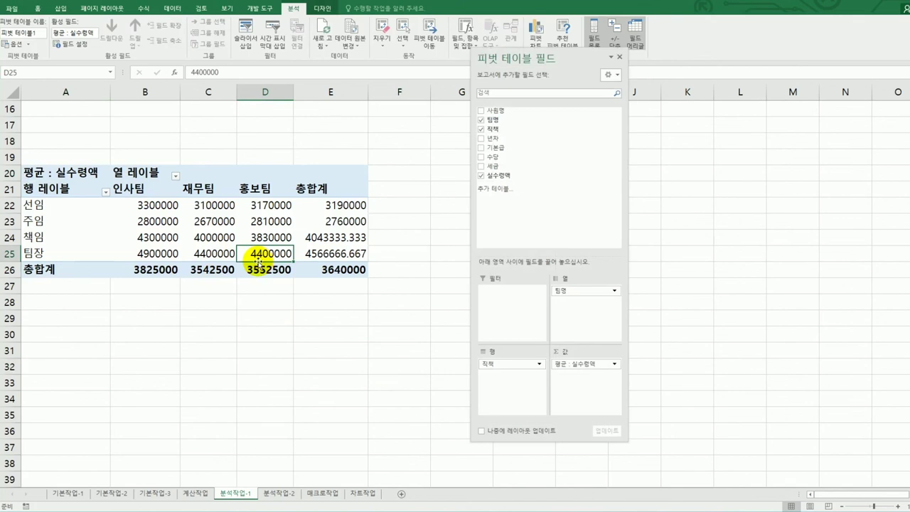
click(324, 9)
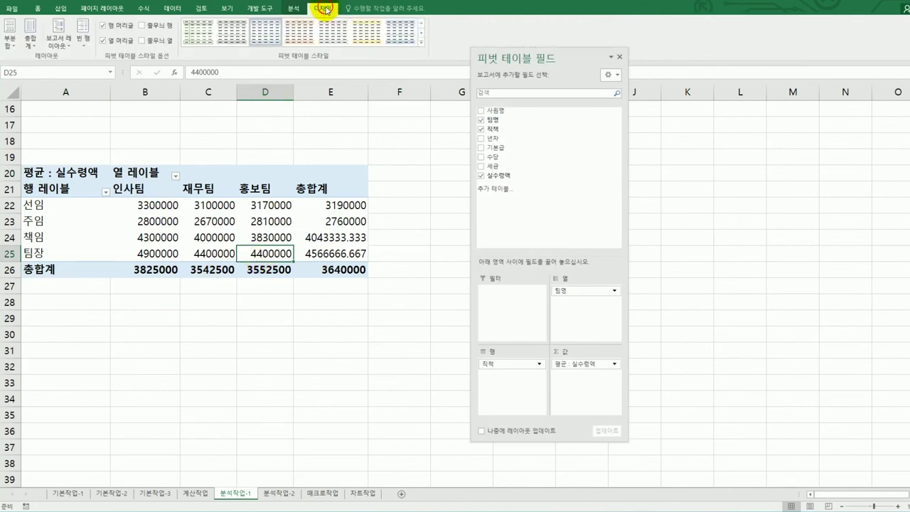
click(32, 47)
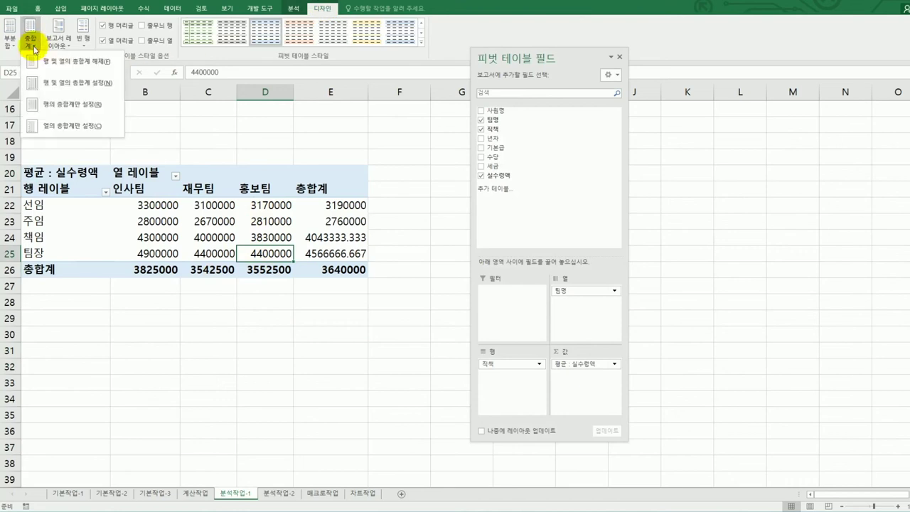
click(59, 114)
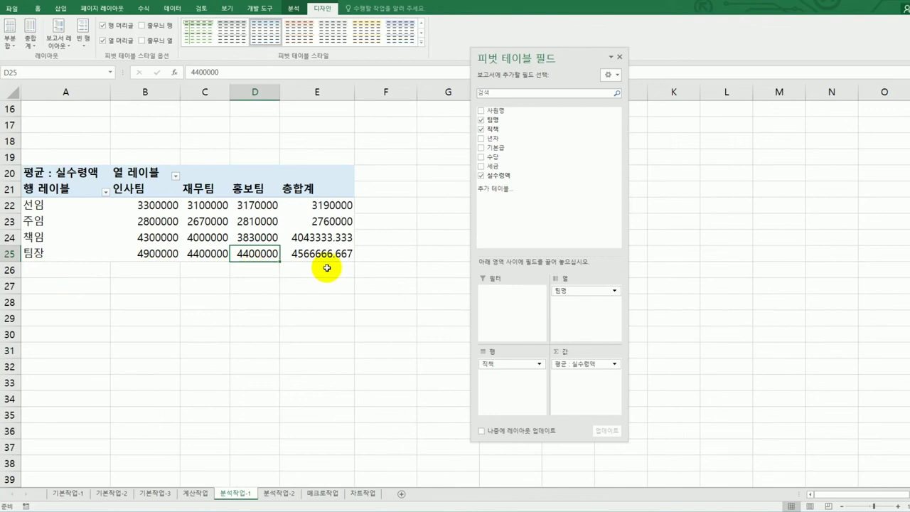
Step: Review the row and column grand total settings under 요약 및 필터 in the PivotTable options
right_click(241, 206)
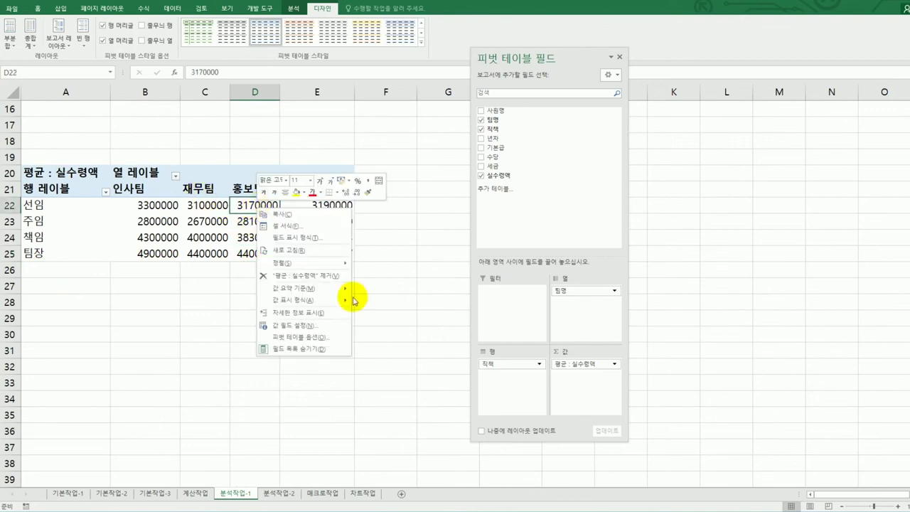
click(343, 345)
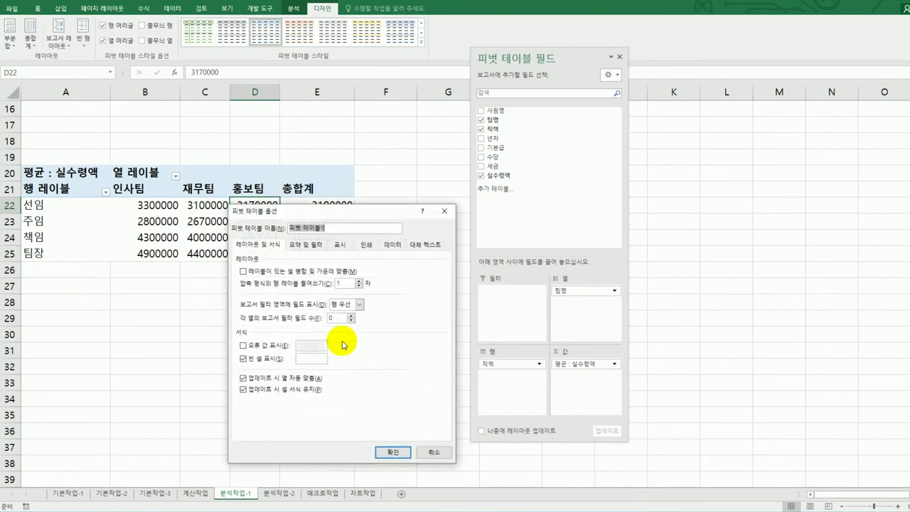
drag(323, 208, 519, 155)
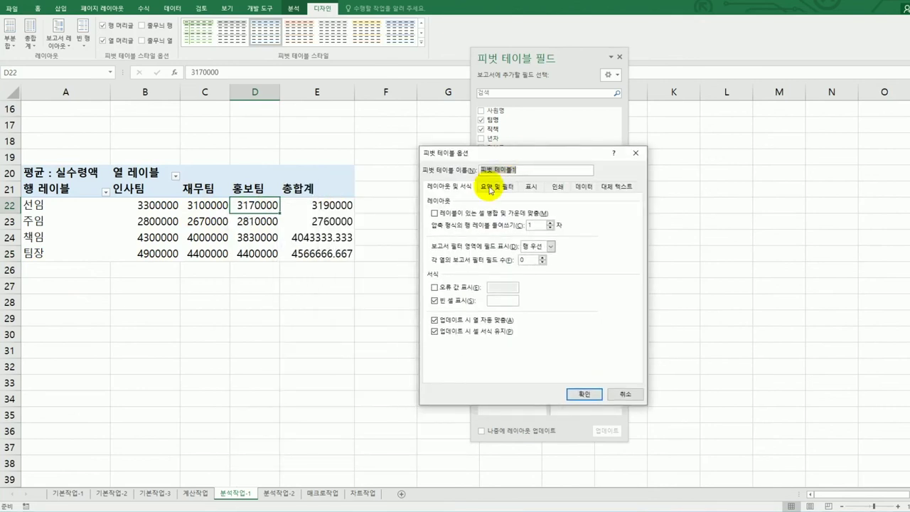
click(491, 187)
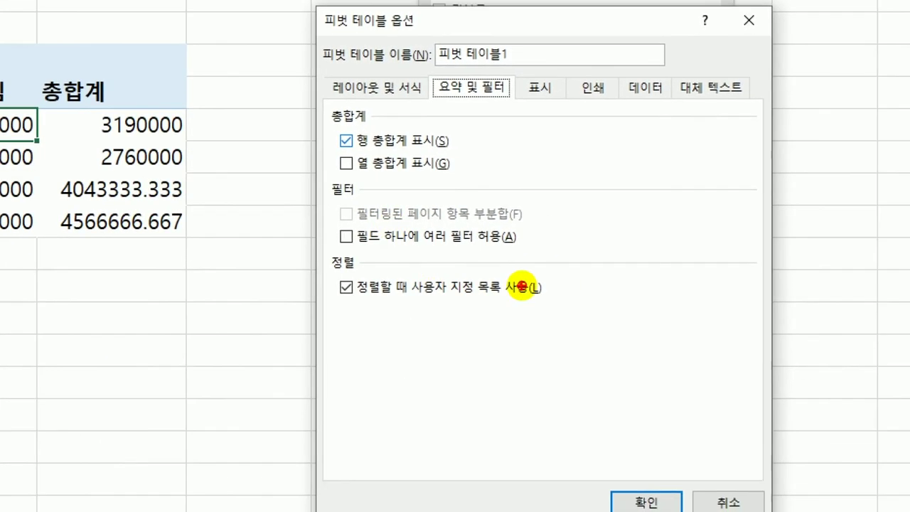
mouse_move(460, 67)
mouse_down()
mouse_move(471, 86)
mouse_move(494, 67)
mouse_up()
drag(351, 151, 453, 160)
drag(452, 106, 462, 125)
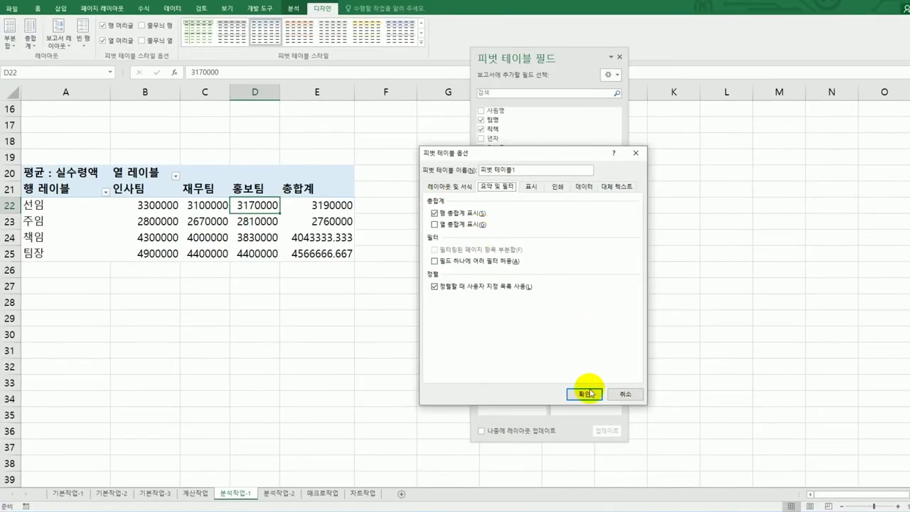
click(593, 397)
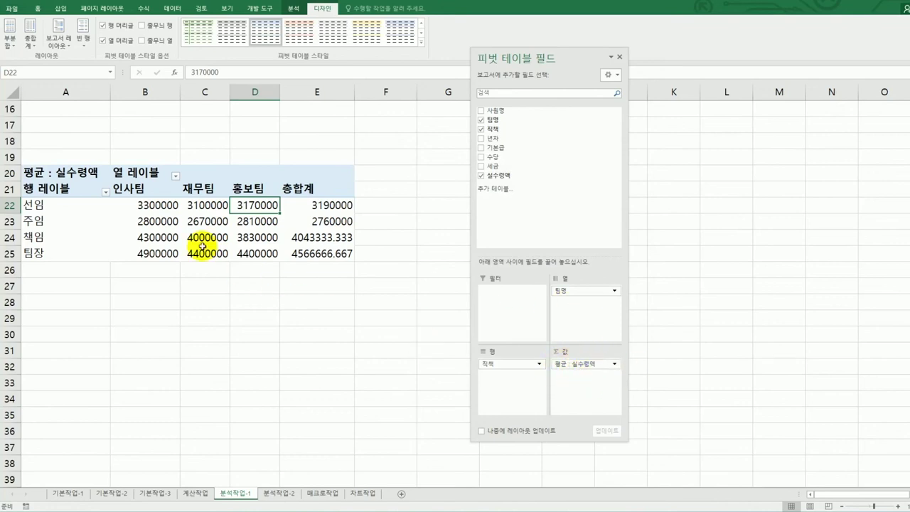
Step: Format the 평균 : 실수령액 value field with the 숫자 category, 0 decimal places and the thousands separator
click(72, 175)
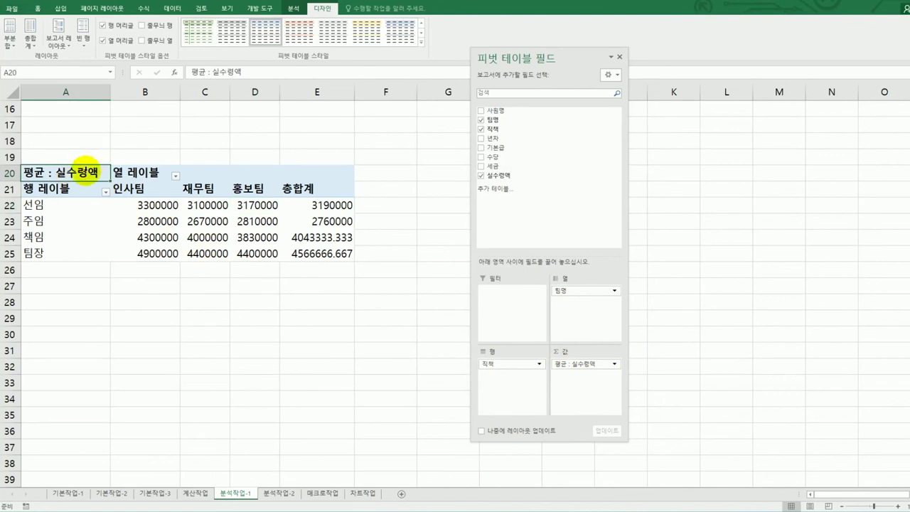
right_click(83, 173)
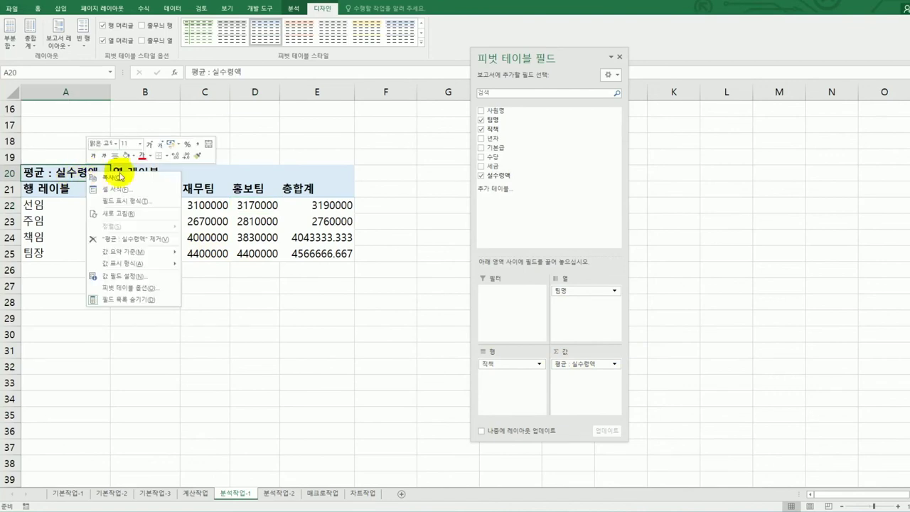
click(148, 277)
drag(148, 195, 493, 147)
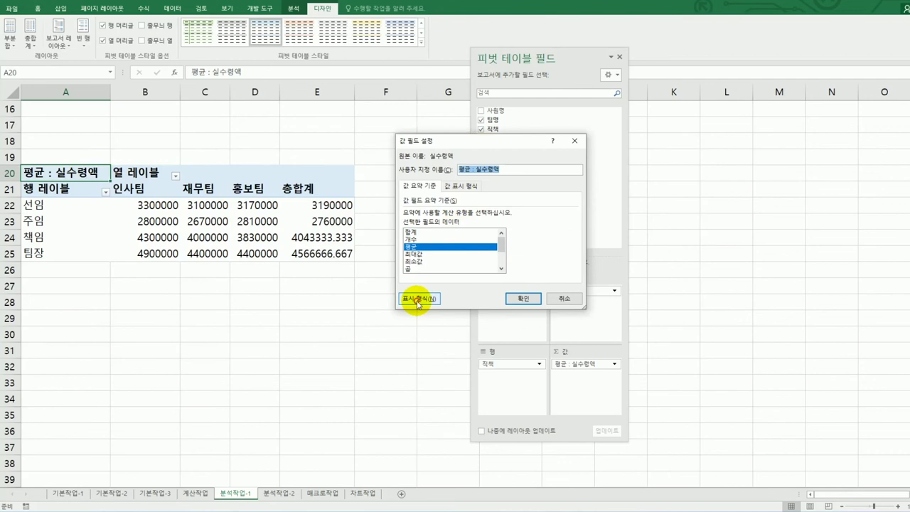
click(419, 299)
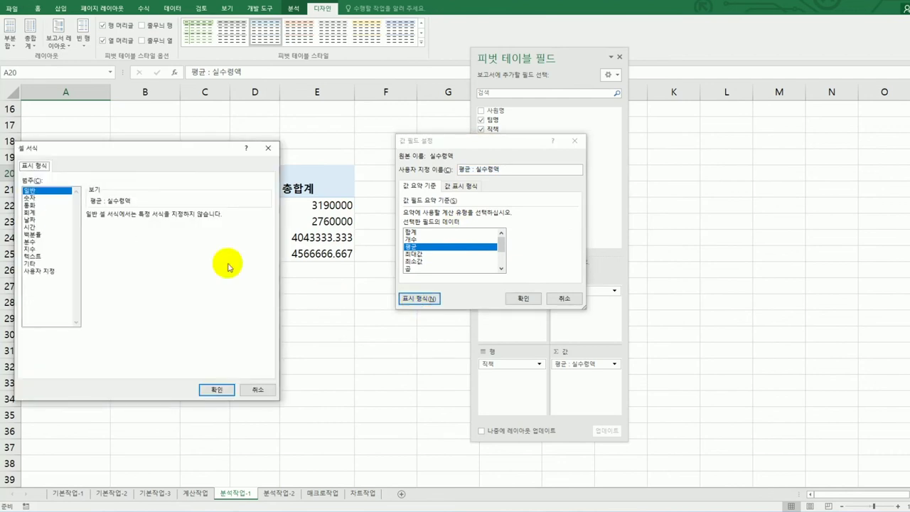
click(44, 198)
drag(121, 149, 372, 127)
click(375, 210)
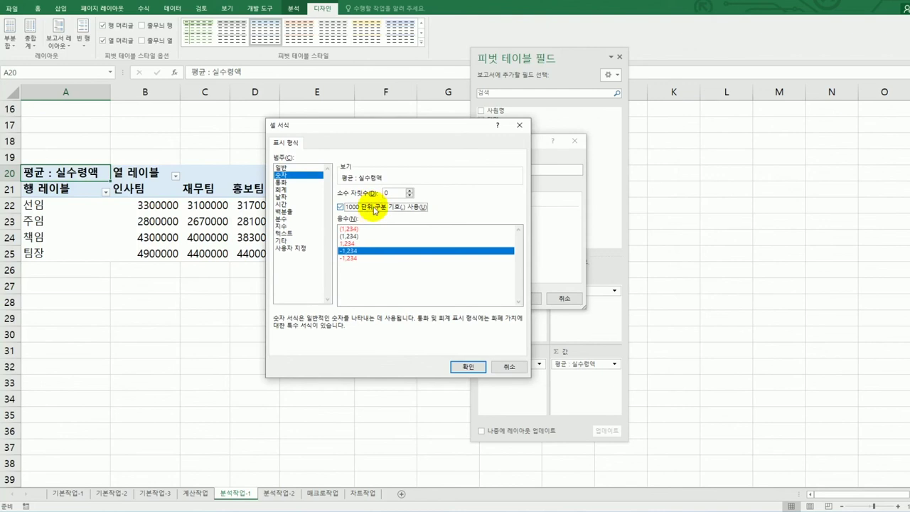
click(465, 367)
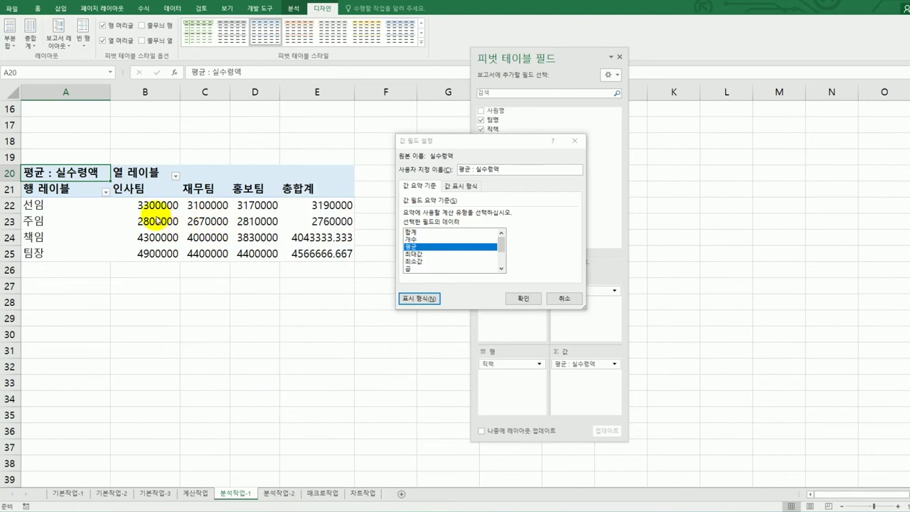
click(521, 298)
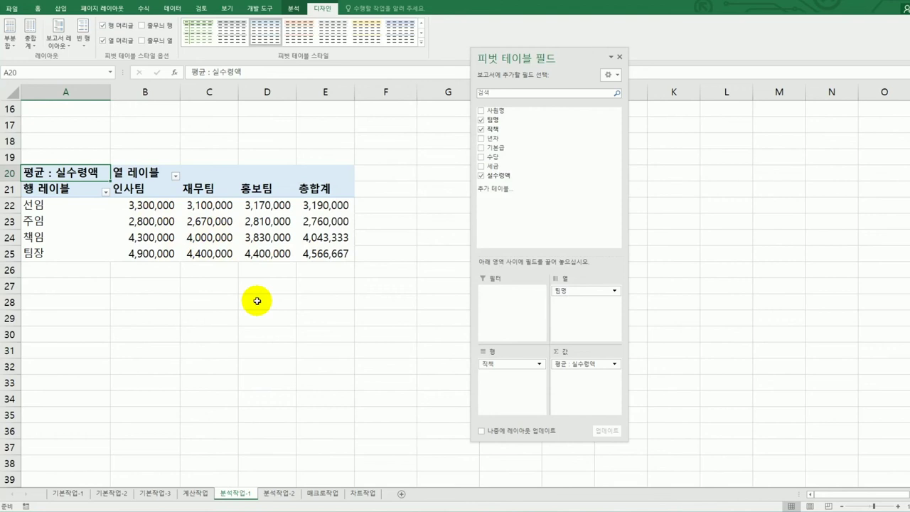
click(256, 301)
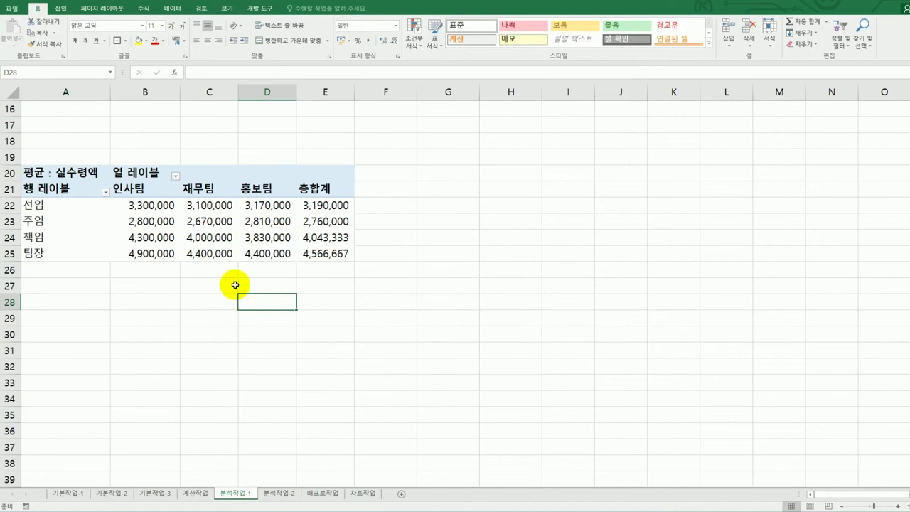
click(128, 190)
click(193, 187)
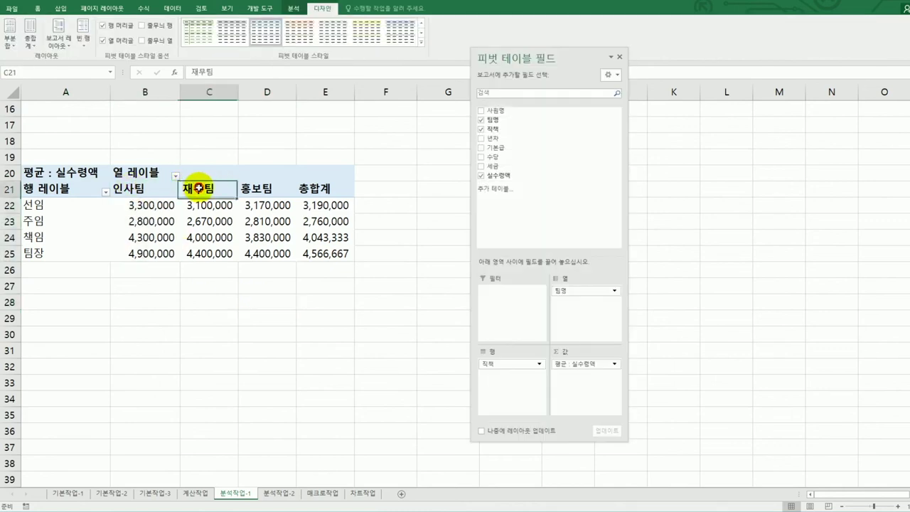
click(254, 189)
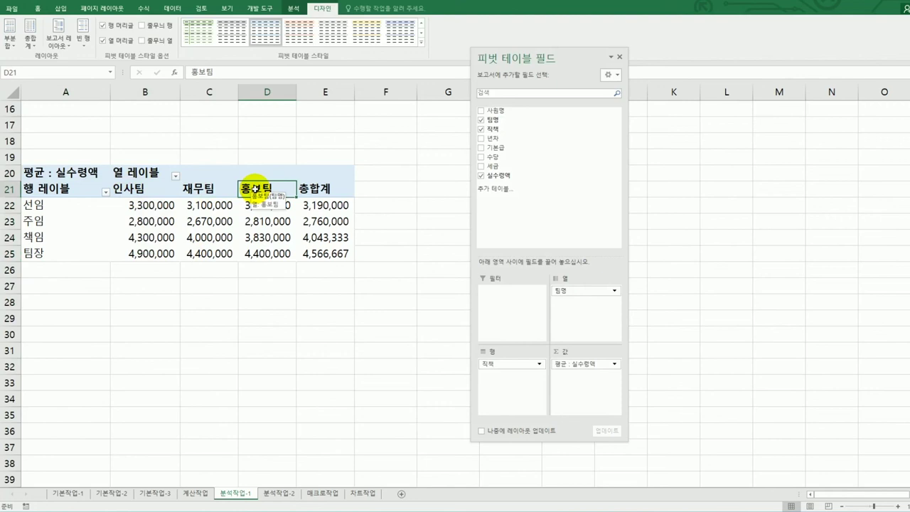
Step: Filter the PivotTable's column labels to show only 인사팀 and 재무팀
click(176, 177)
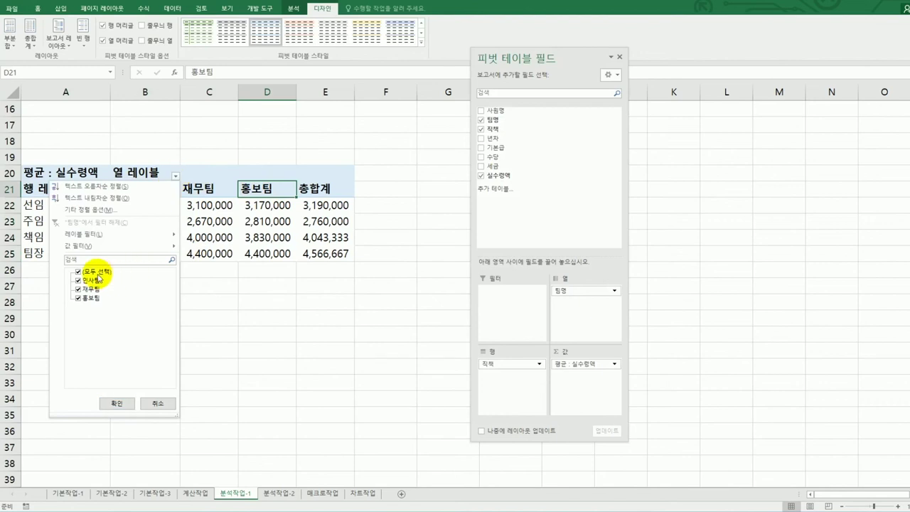
click(99, 275)
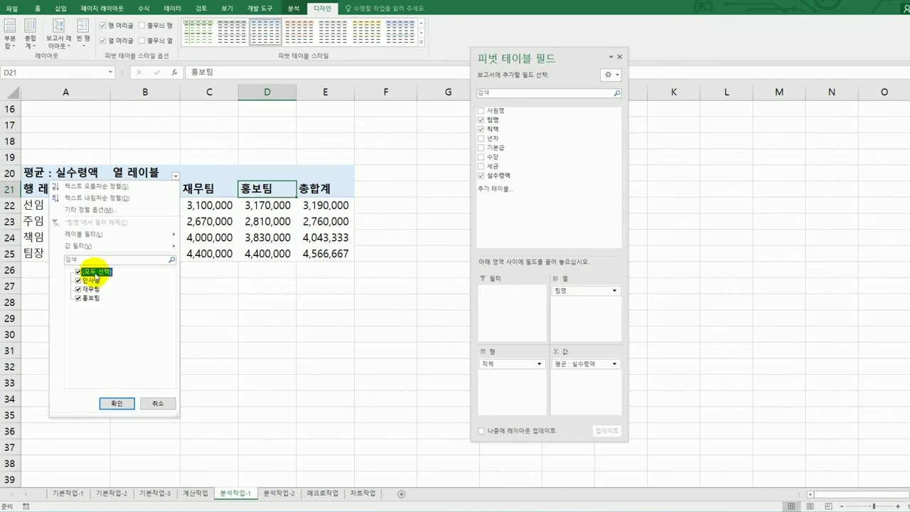
click(78, 272)
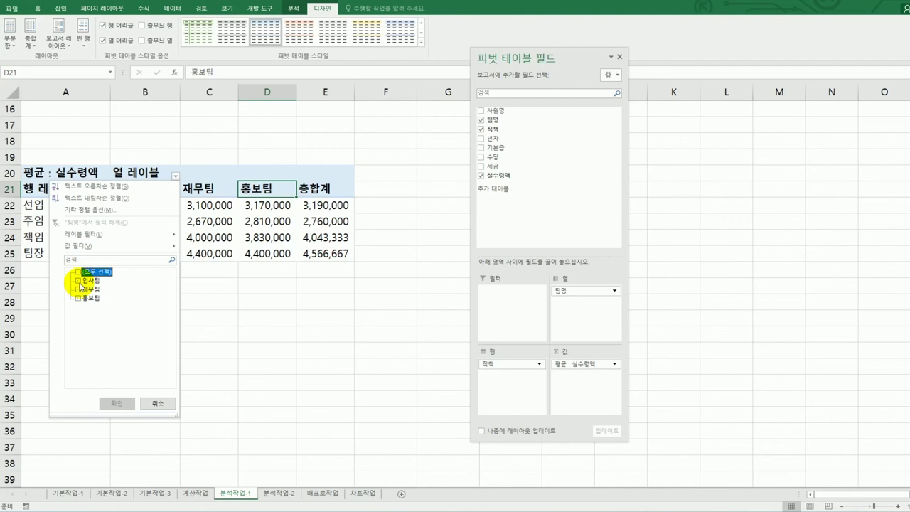
click(79, 281)
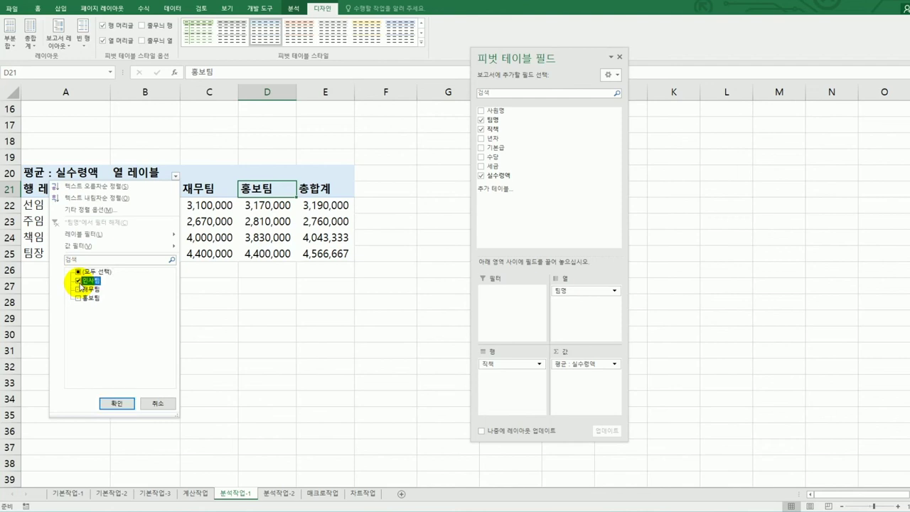
click(79, 290)
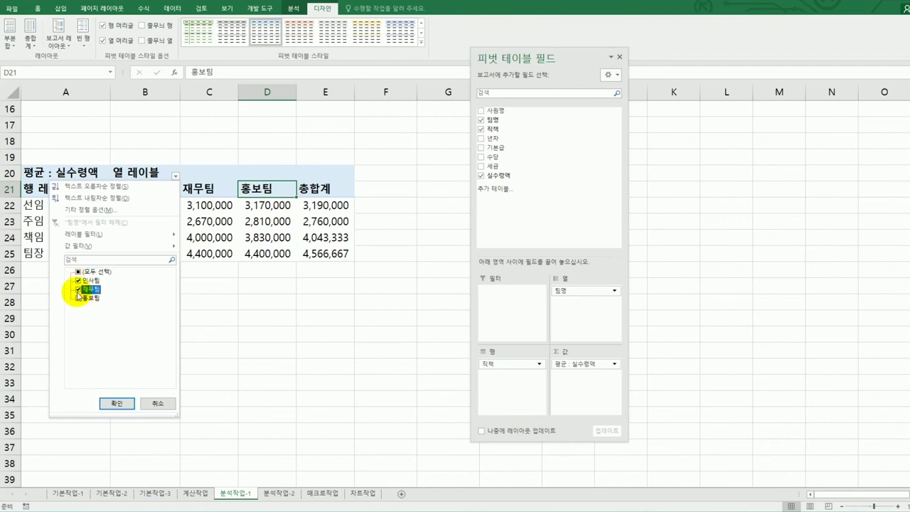
click(117, 403)
click(349, 375)
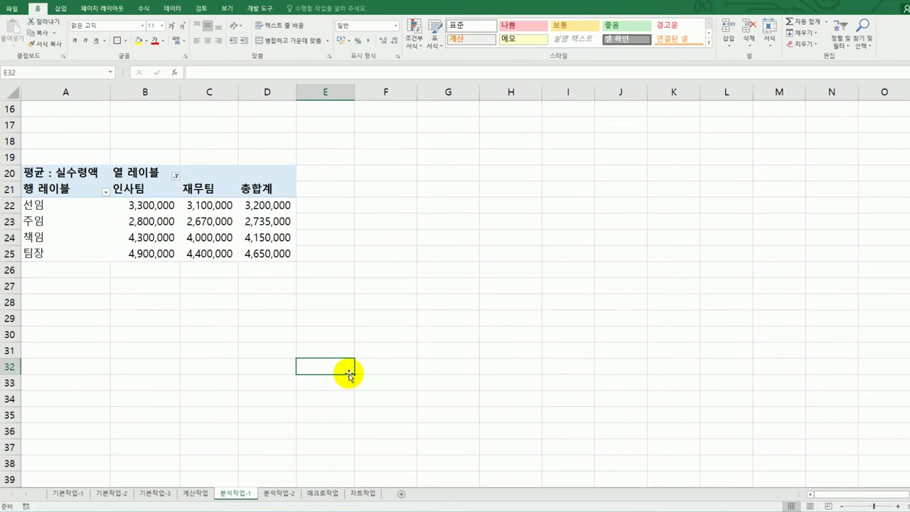
Step: On the 분석작업-2 sheet, examine the 기간(년) list, cell E3, and the 월불입액 formula with its 이자율 and 목표기간 cells
click(280, 495)
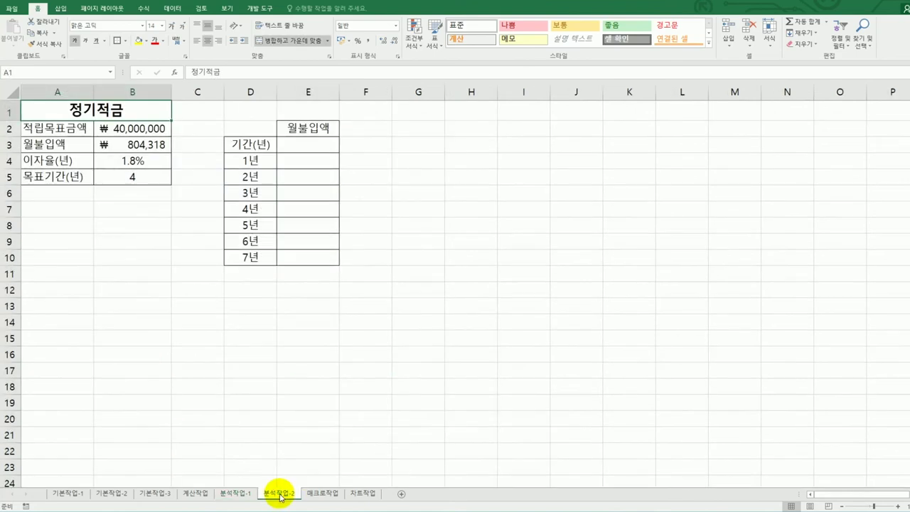
click(405, 370)
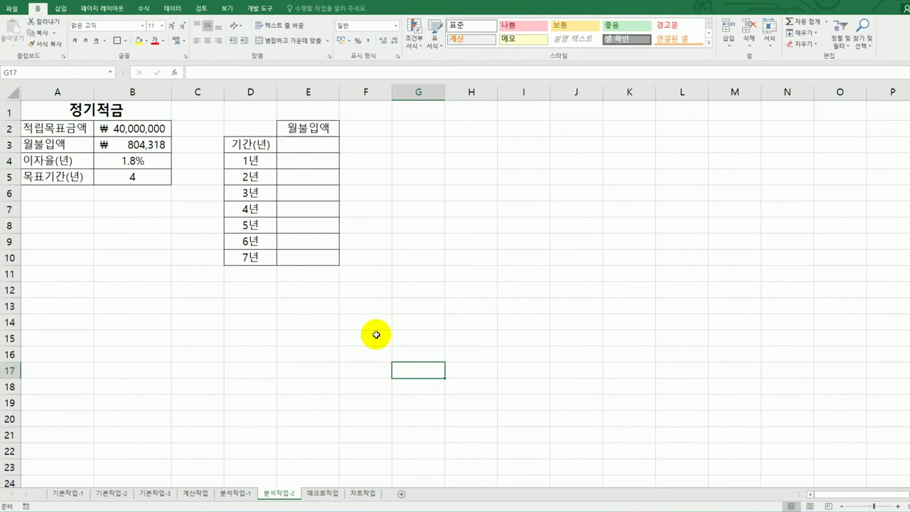
drag(252, 161, 254, 256)
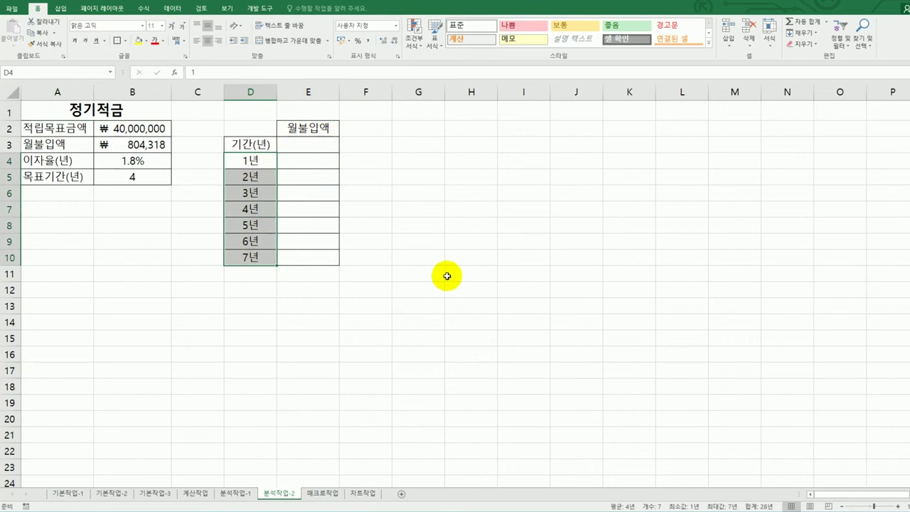
drag(256, 162, 252, 260)
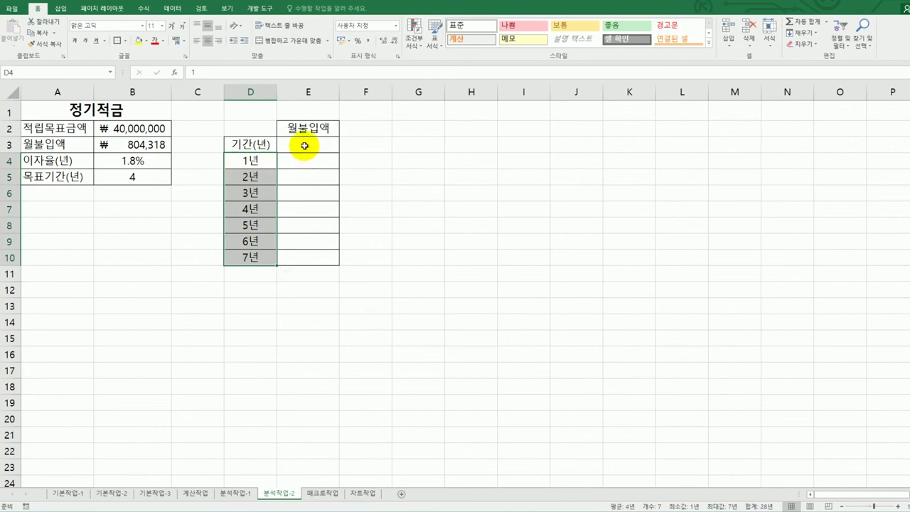
click(305, 146)
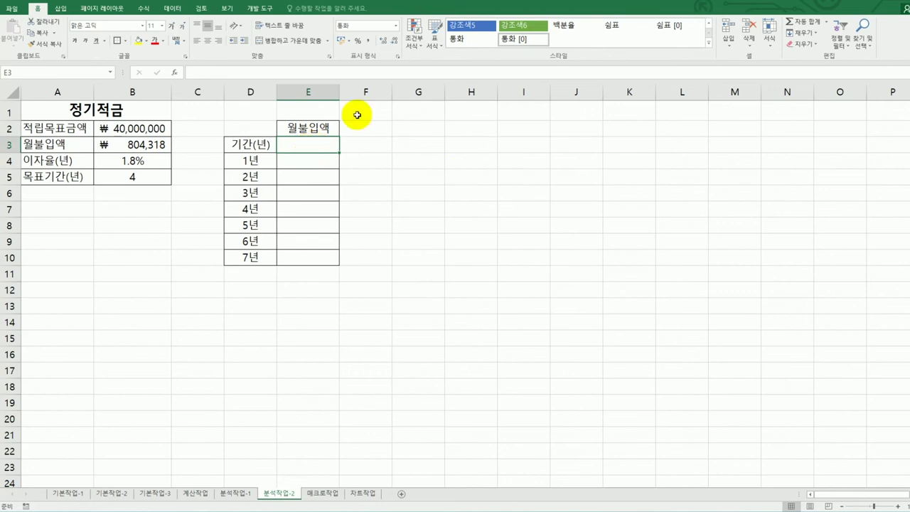
click(123, 141)
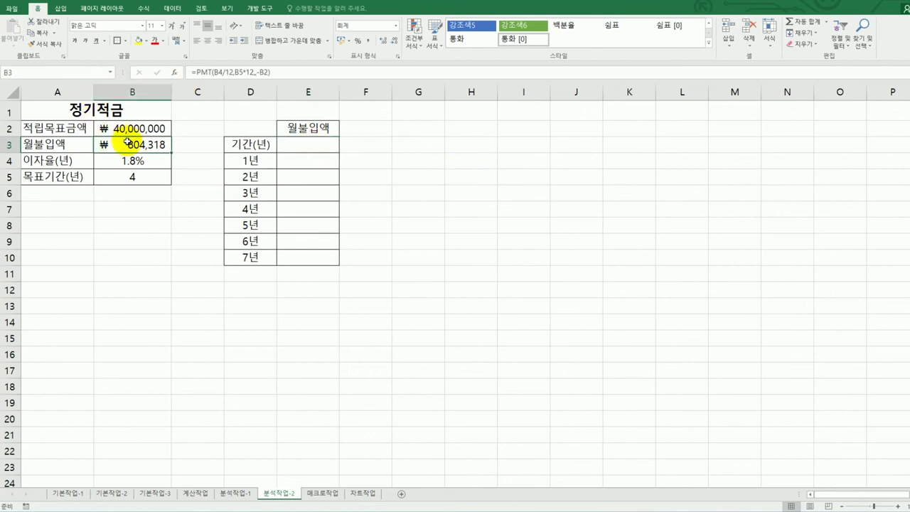
click(134, 156)
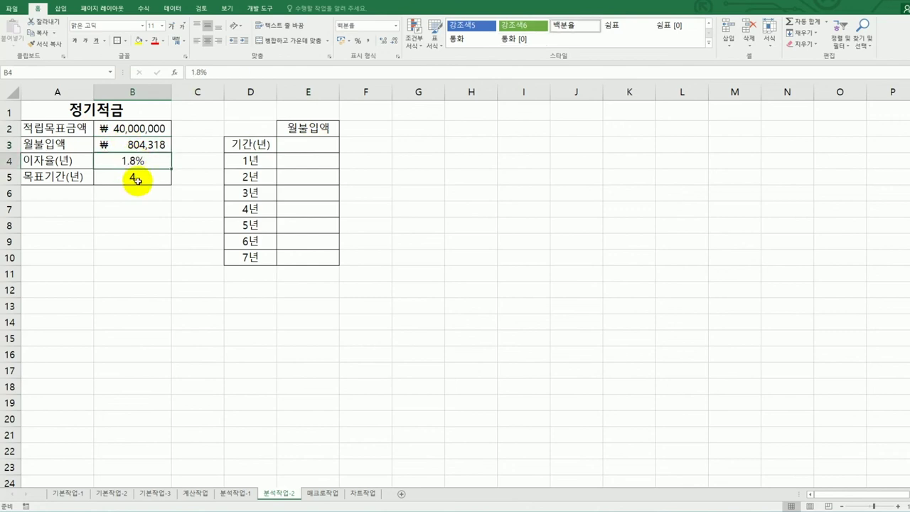
click(137, 180)
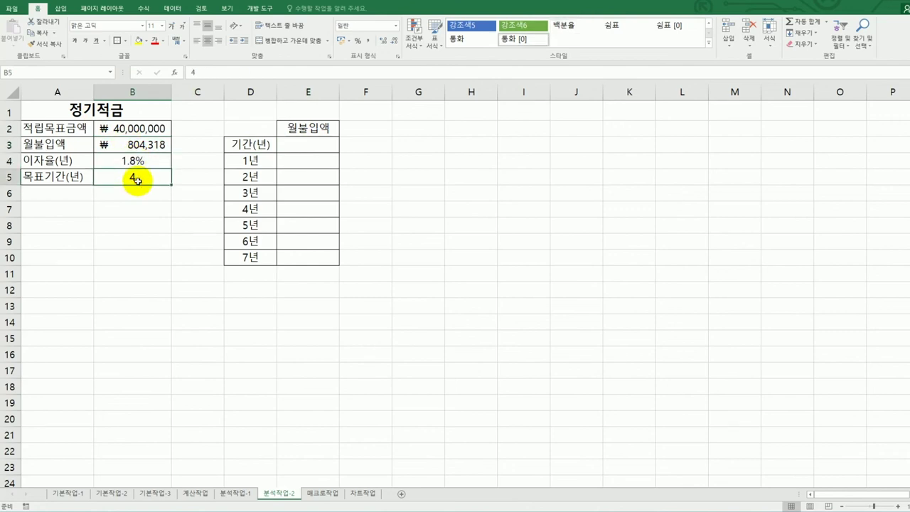
click(136, 146)
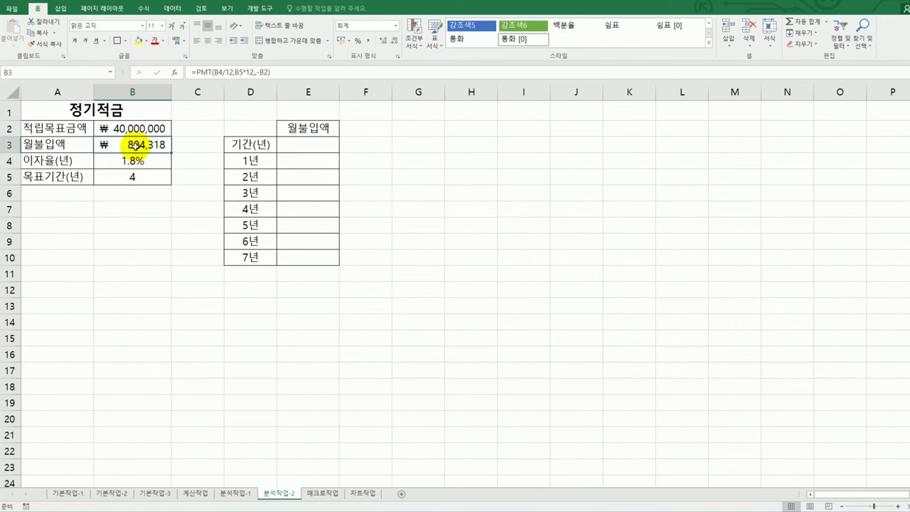
click(132, 162)
click(132, 177)
click(132, 142)
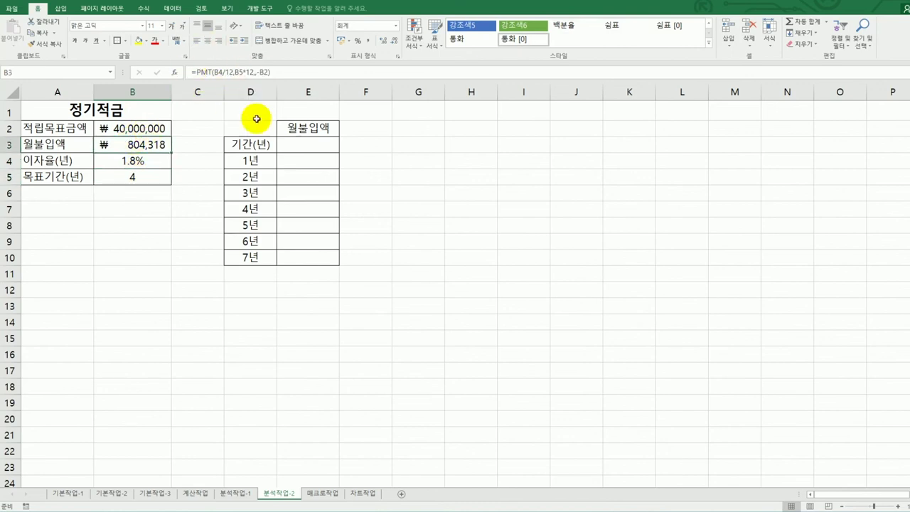
click(299, 146)
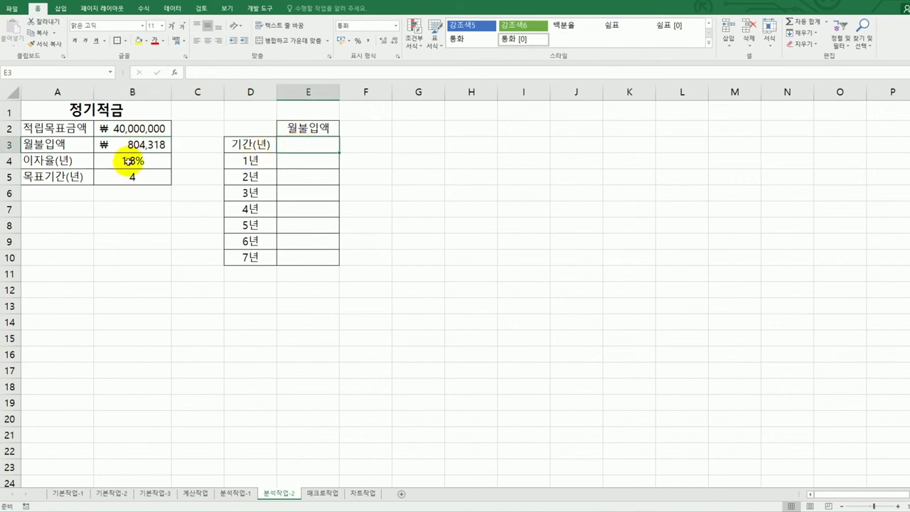
Step: Copy the formula text =PMT(B4/12,B5*12,,-B2) from B3 into cell E3
click(135, 146)
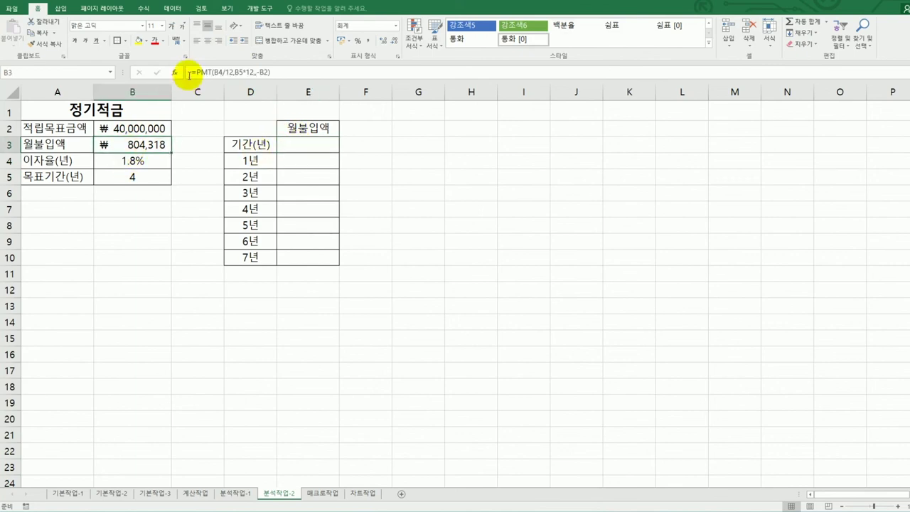
double_click(122, 145)
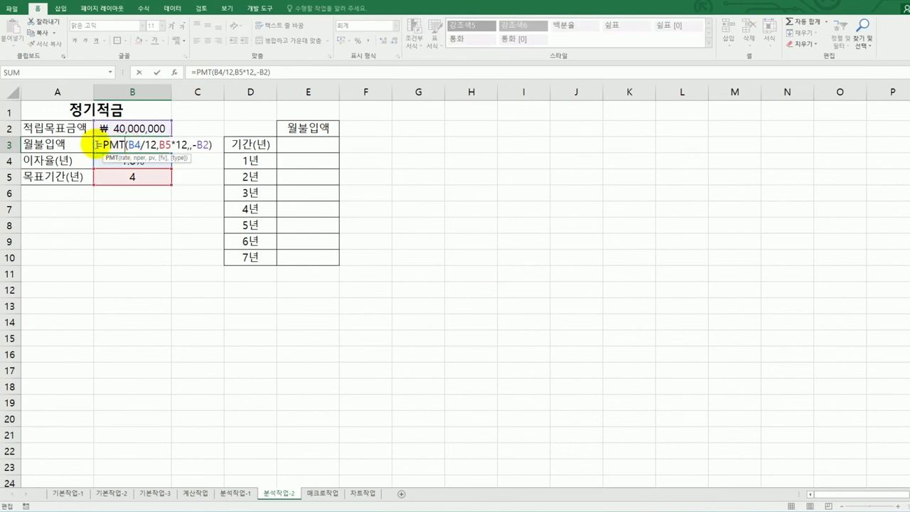
drag(94, 146, 227, 146)
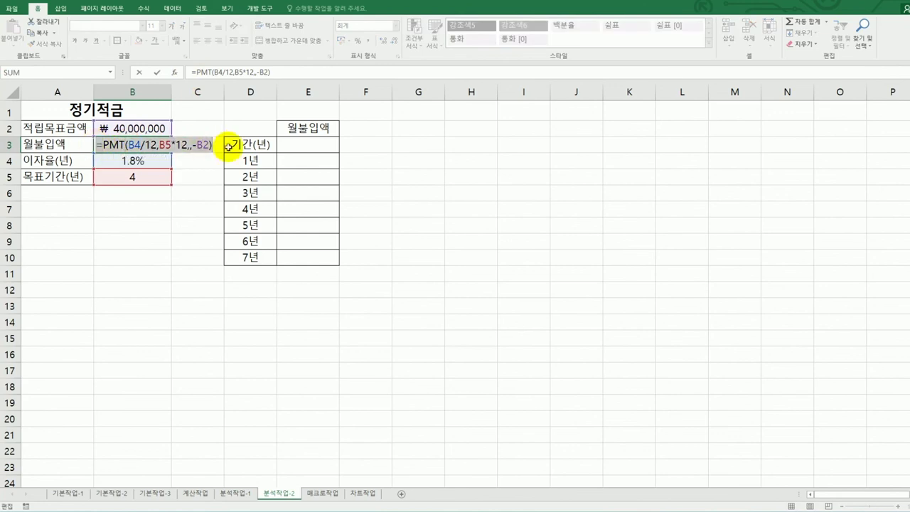
key(ctrl+c)
key(Escape)
click(302, 145)
key(ctrl+v)
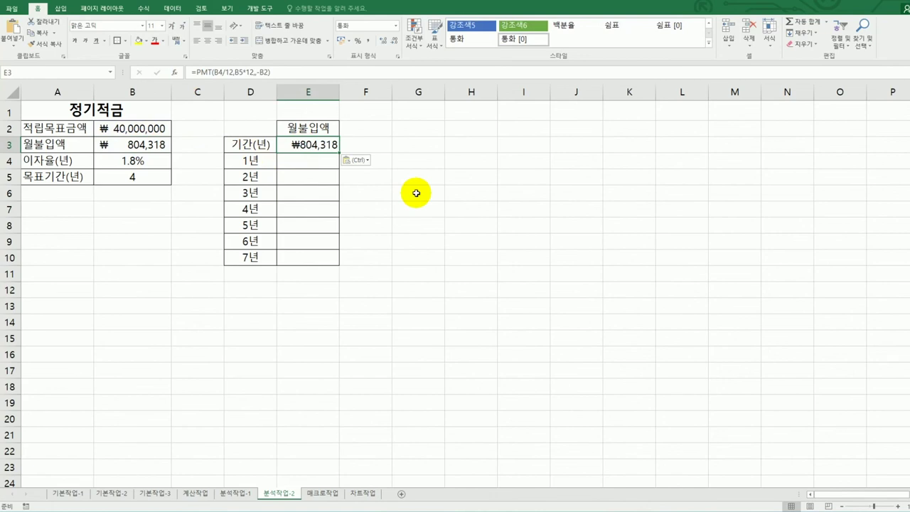
Step: Replace the formula in E3 with the reference =B3
key(F2)
key(shift+Home)
text(=)
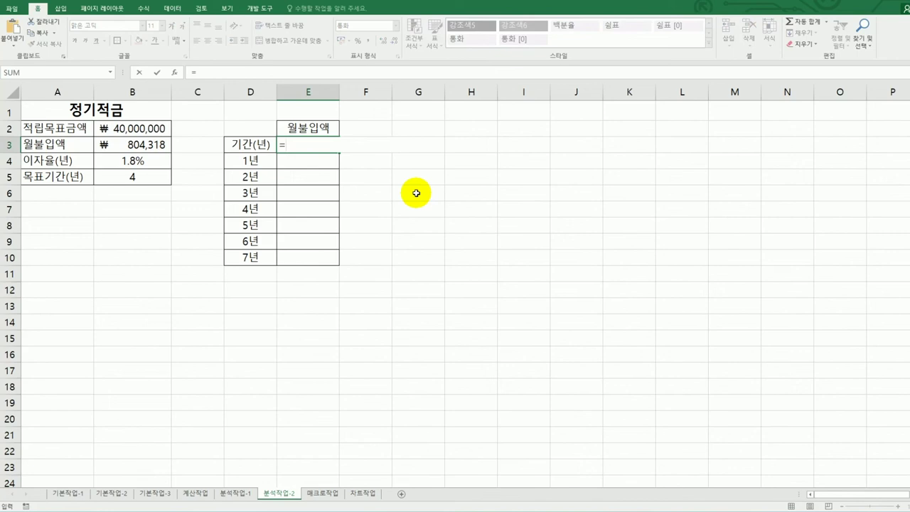
click(149, 147)
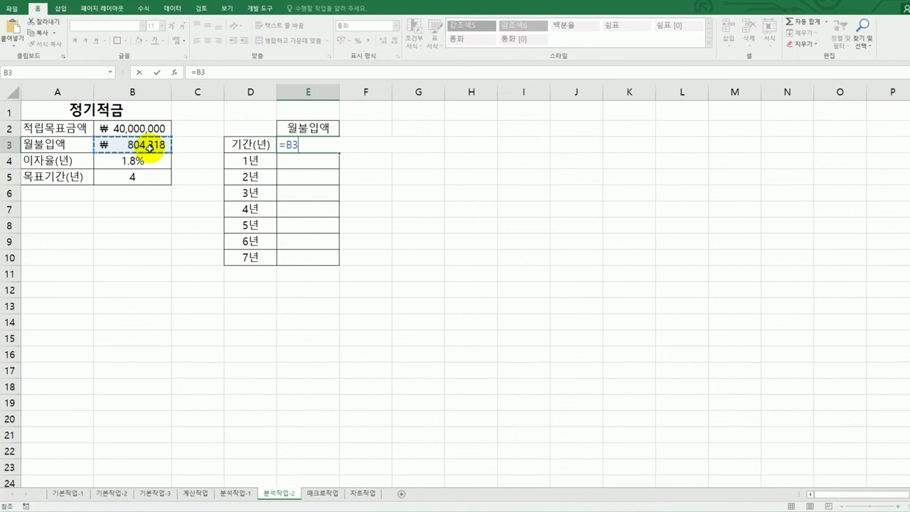
key(Return)
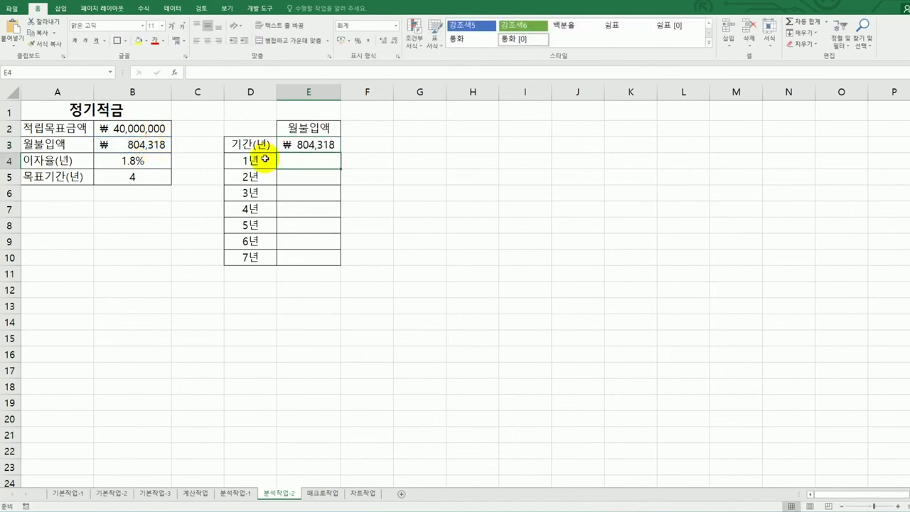
Step: Create a what-if data table (데이터 표) on D3:E10 with column input cell $B$5, and autofit column E to its contents
click(293, 144)
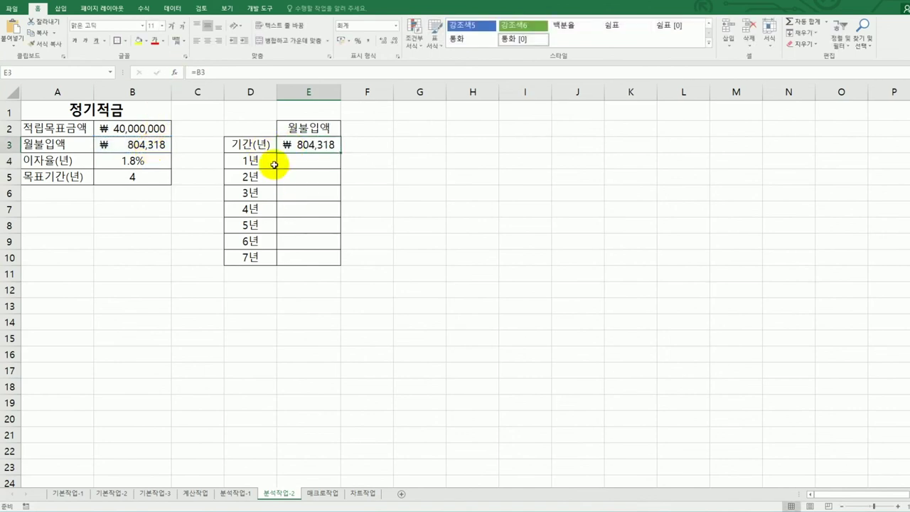
drag(252, 145, 290, 260)
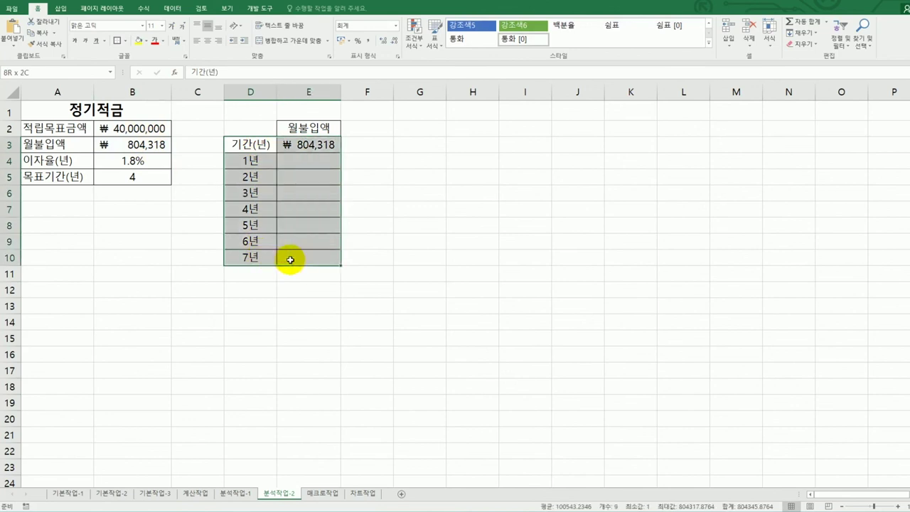
drag(290, 260, 290, 260)
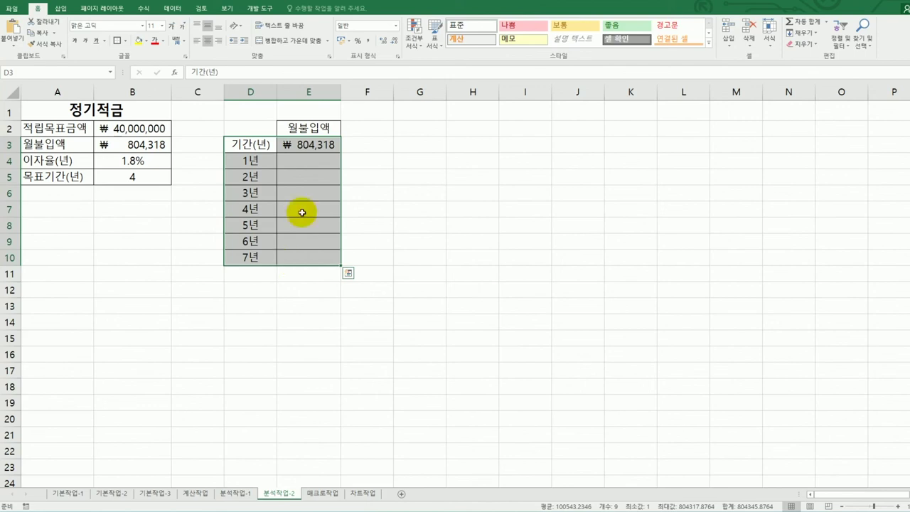
click(172, 9)
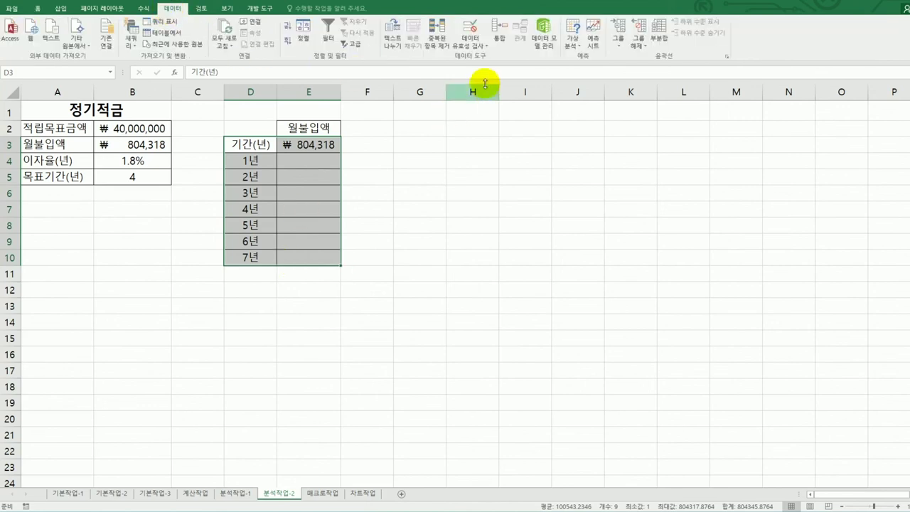
click(573, 45)
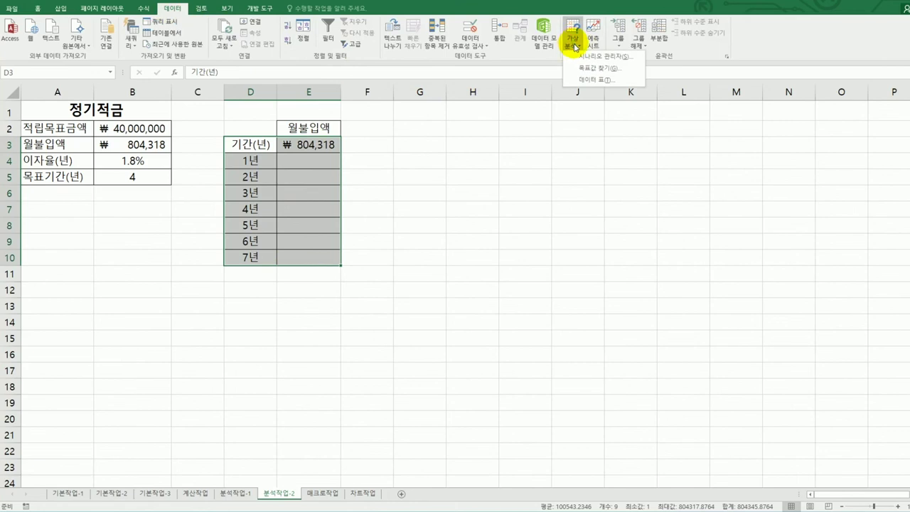
click(583, 78)
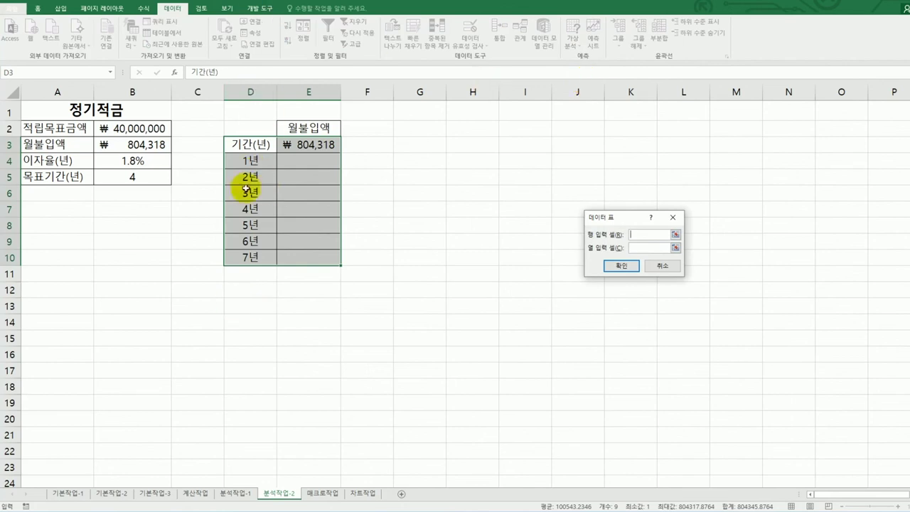
click(638, 248)
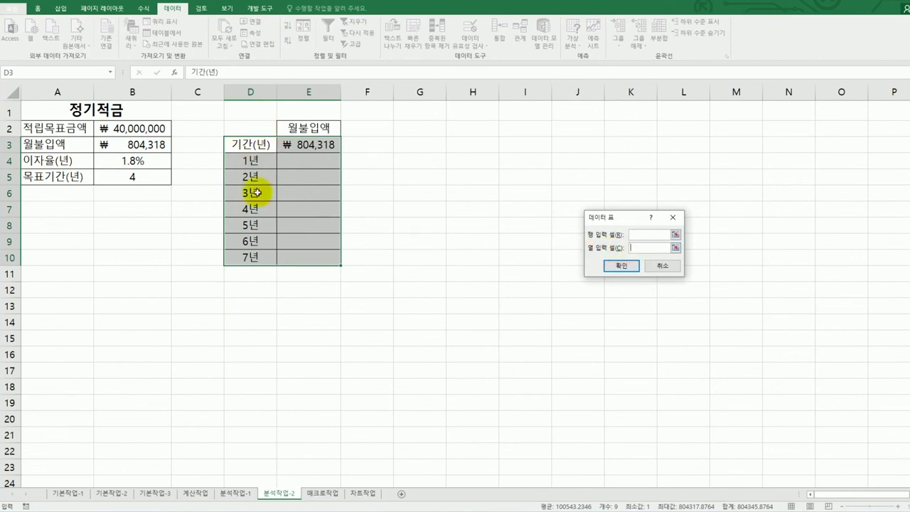
click(132, 178)
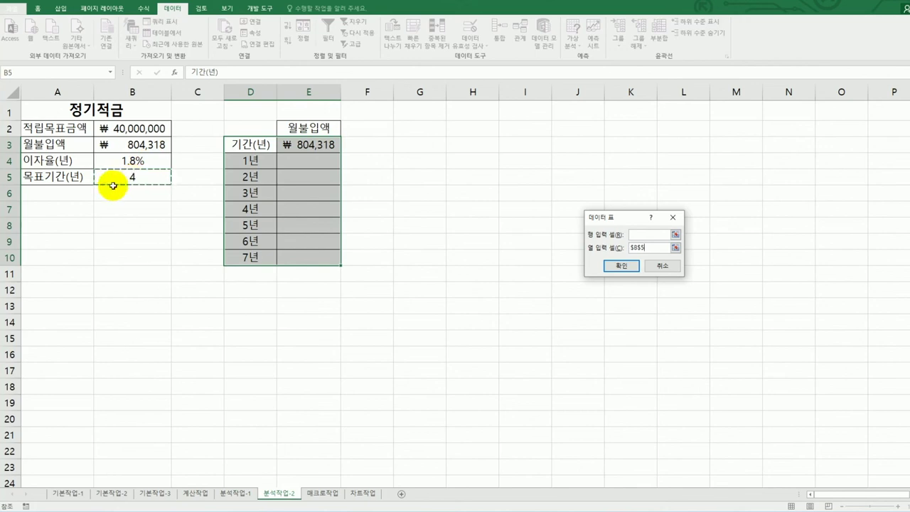
click(610, 266)
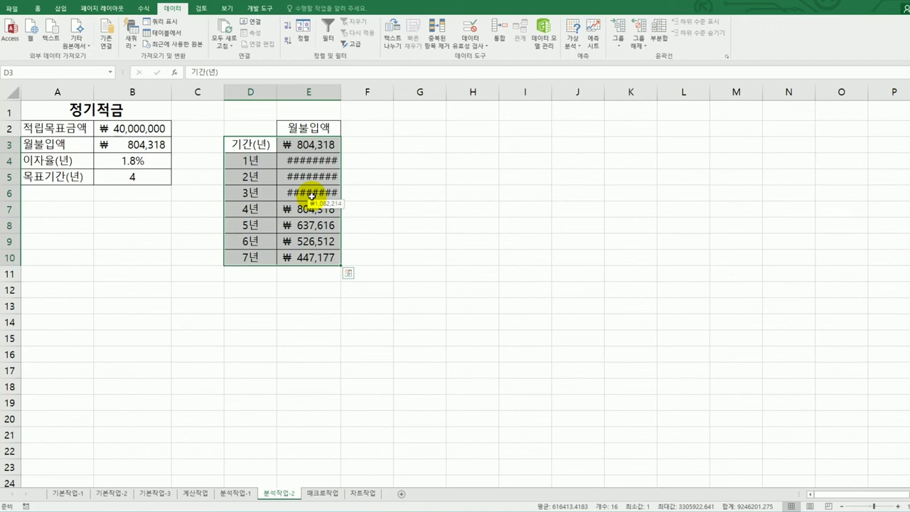
double_click(342, 91)
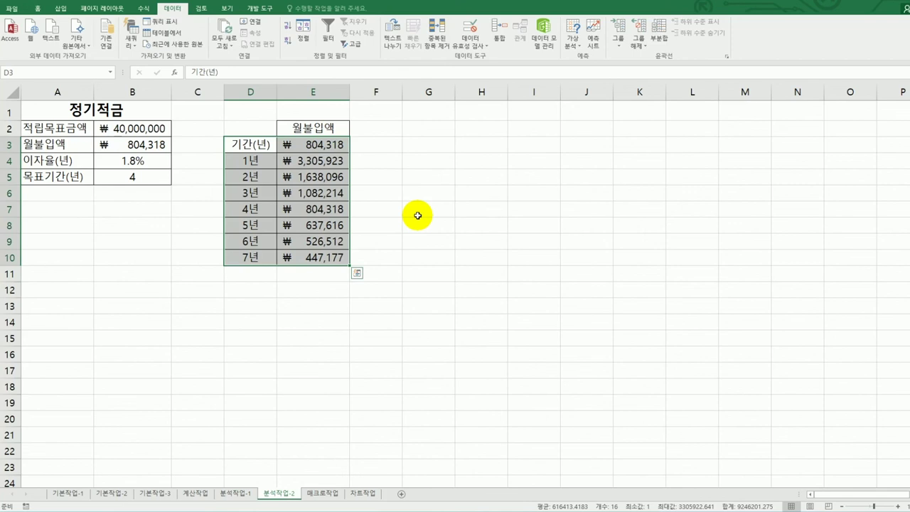
Step: Switch to the 매크로작업 sheet
click(334, 493)
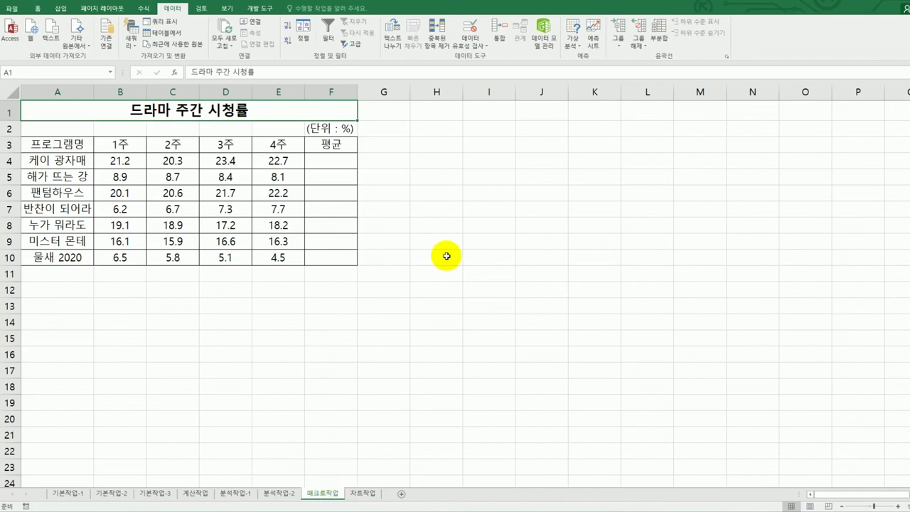
Step: Insert a form-control button (단추) covering B12:C13 on the 매크로작업 sheet
click(448, 209)
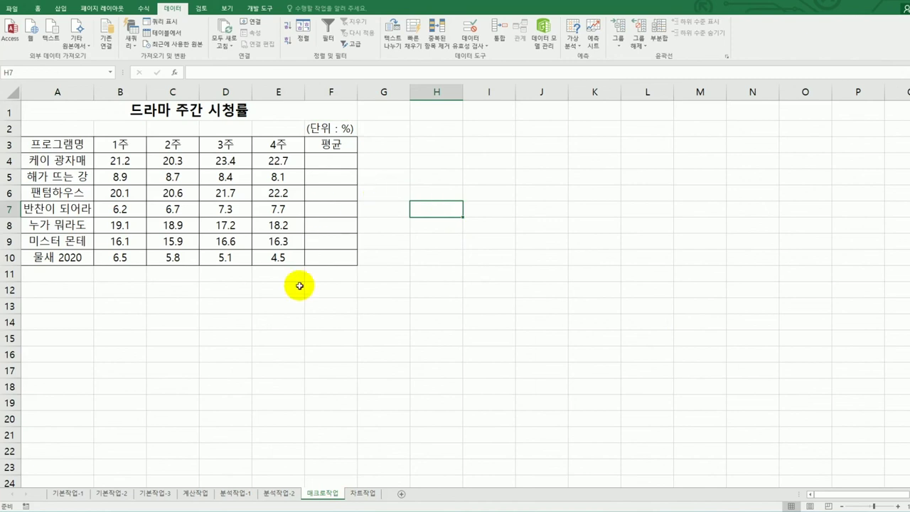
click(261, 8)
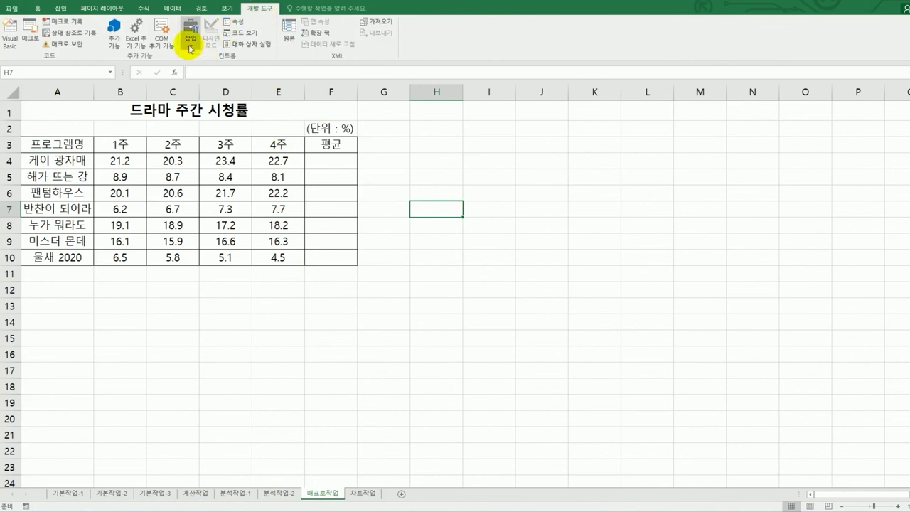
click(190, 47)
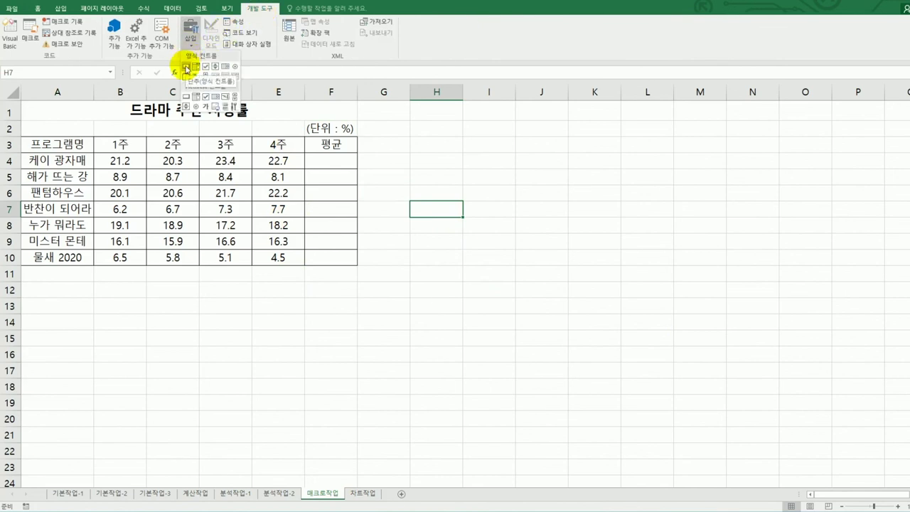
click(186, 68)
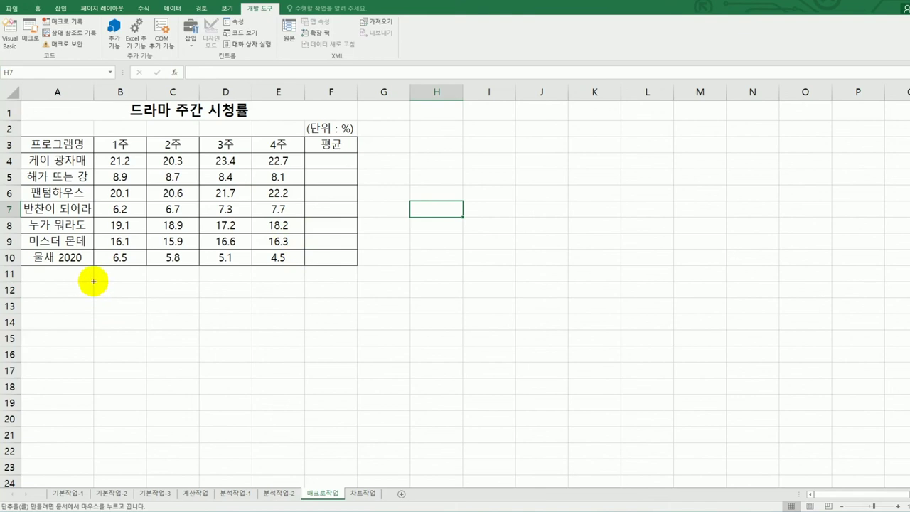
drag(94, 282, 179, 308)
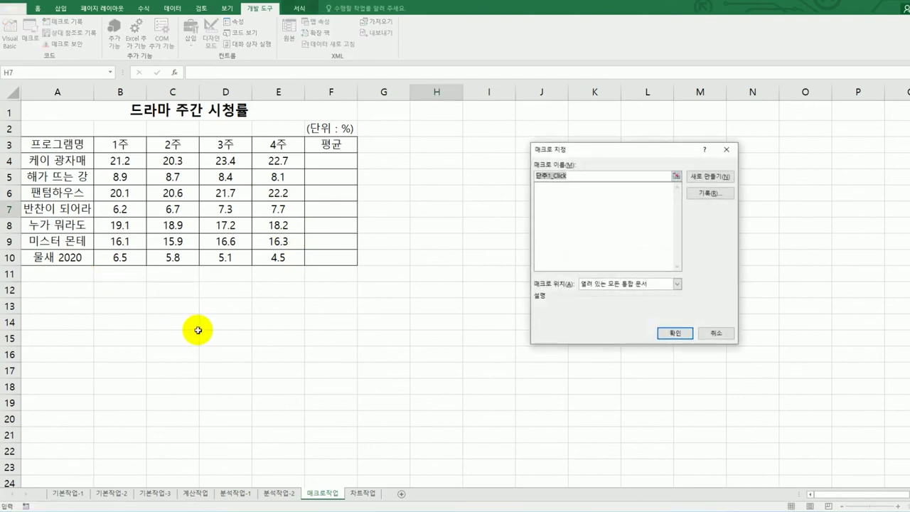
Step: Name the button's macro 평균 and start recording it, stored in the current workbook (현재 통합 문서)
drag(605, 158, 483, 169)
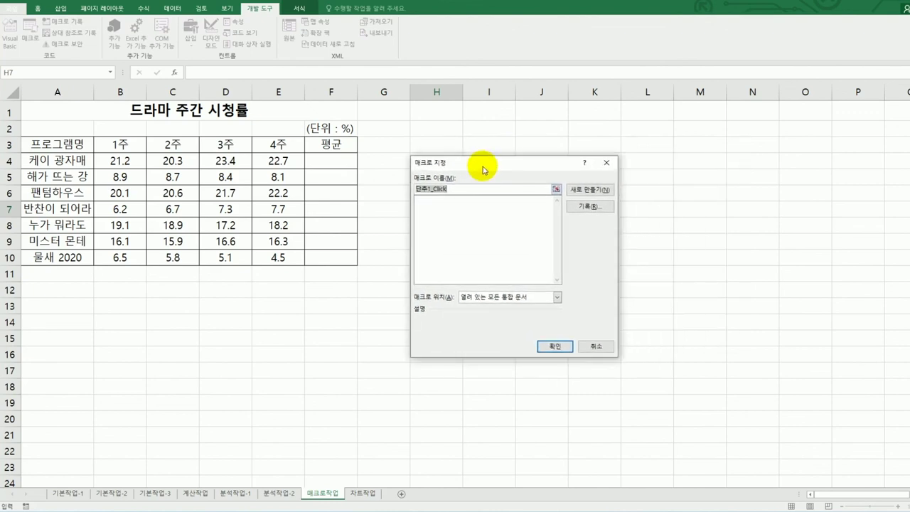
text(기)
key(BackSpace)
key(BackSpace)
text(평균)
click(601, 209)
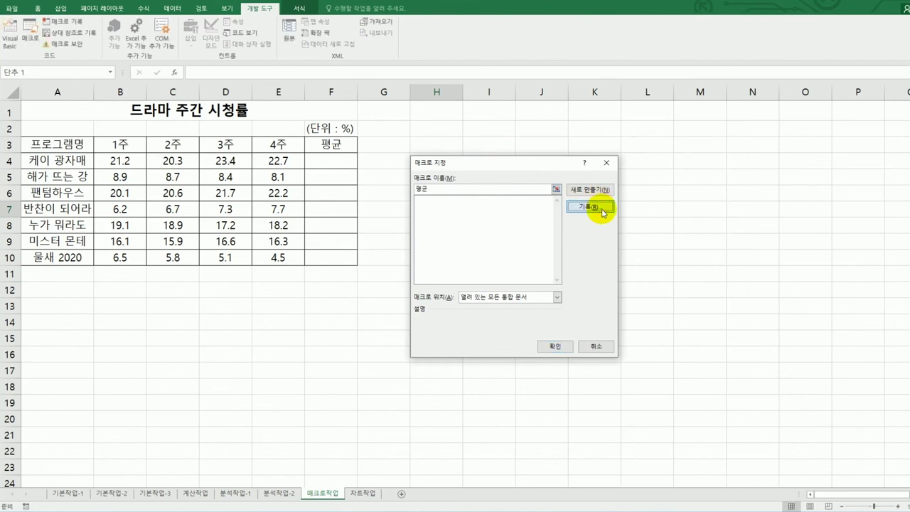
key(End)
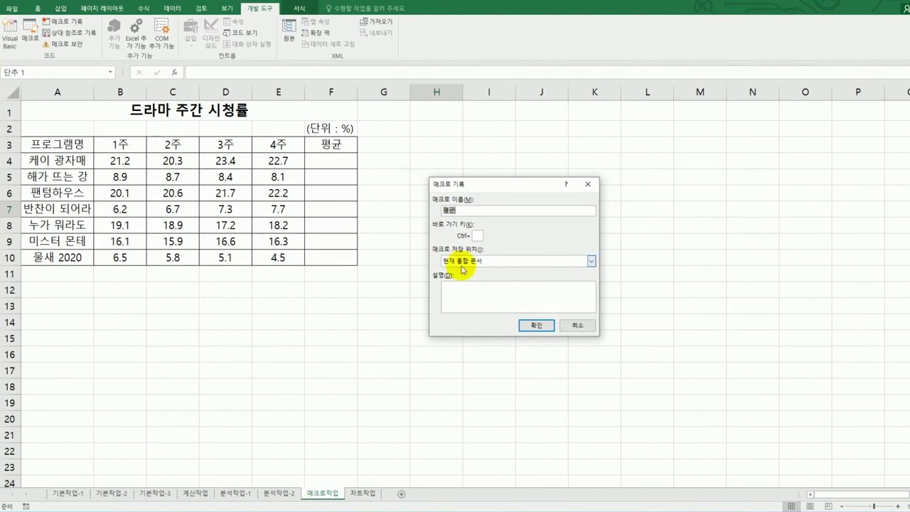
click(537, 326)
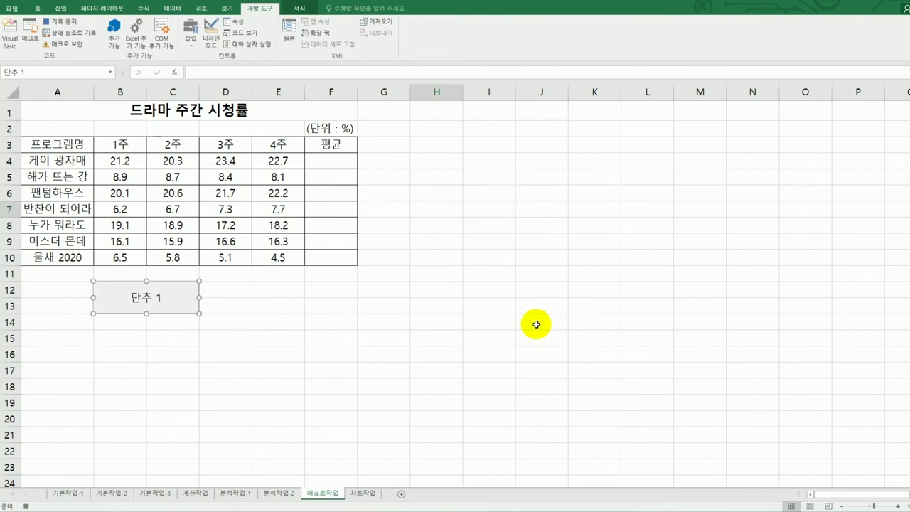
Step: Enter the formula =AVERAGE(B4:E4) in F4 to average the four weekly ratings
click(344, 163)
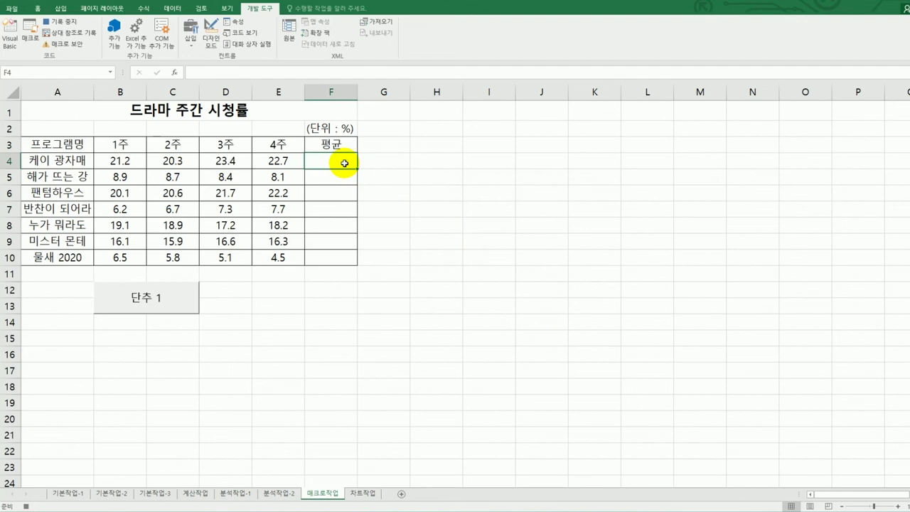
text(=)
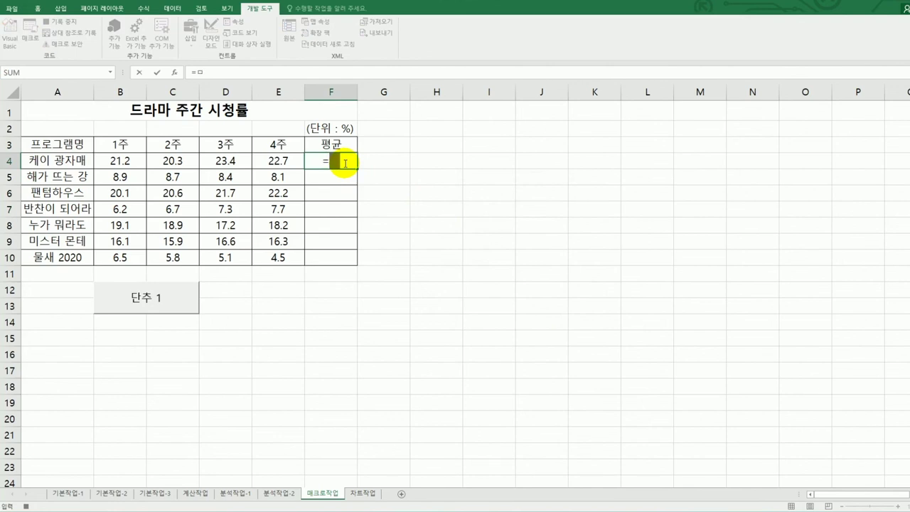
text(av)
key(Down)
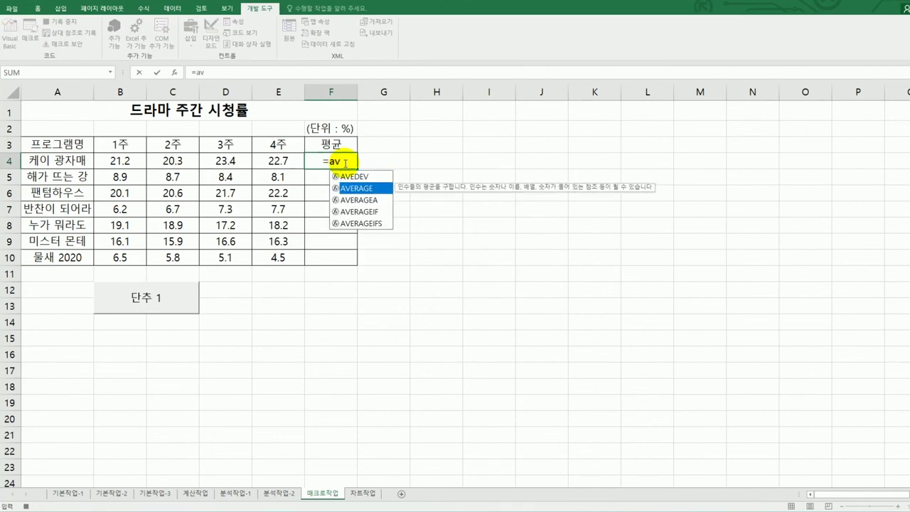
key(Tab)
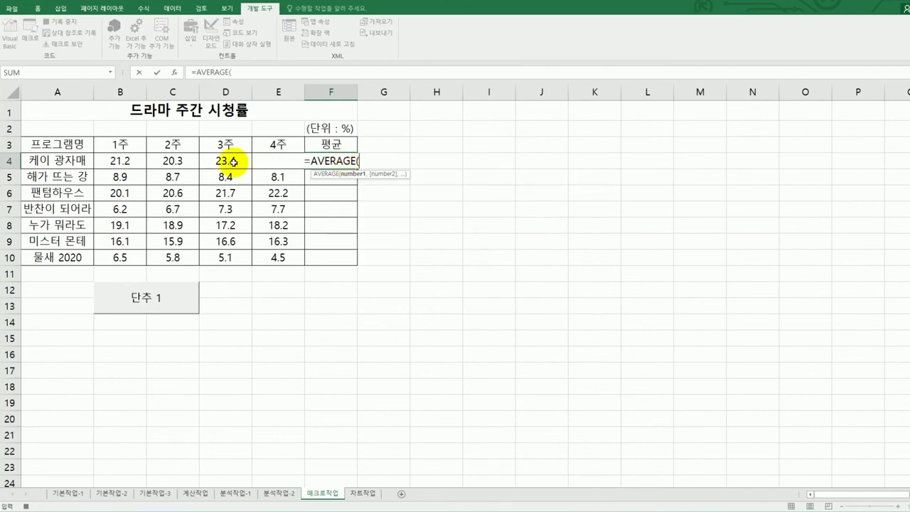
drag(120, 162, 278, 157)
text())
key(Return)
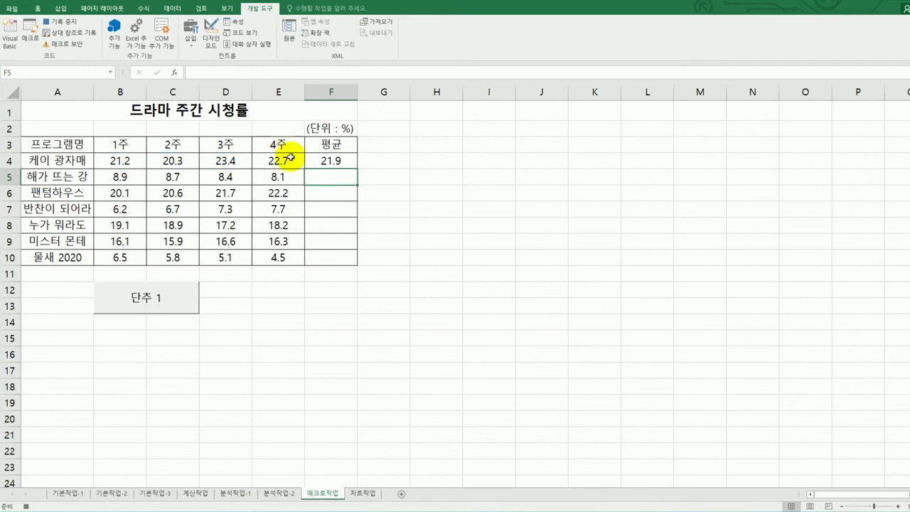
Step: Fill the average formula from F4 down through F10 and reselect F4
click(329, 160)
drag(357, 168, 349, 256)
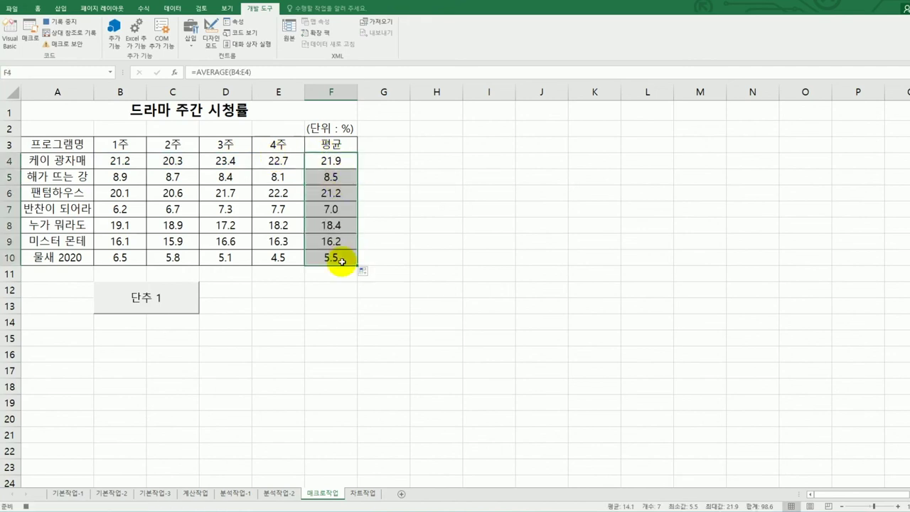
click(336, 158)
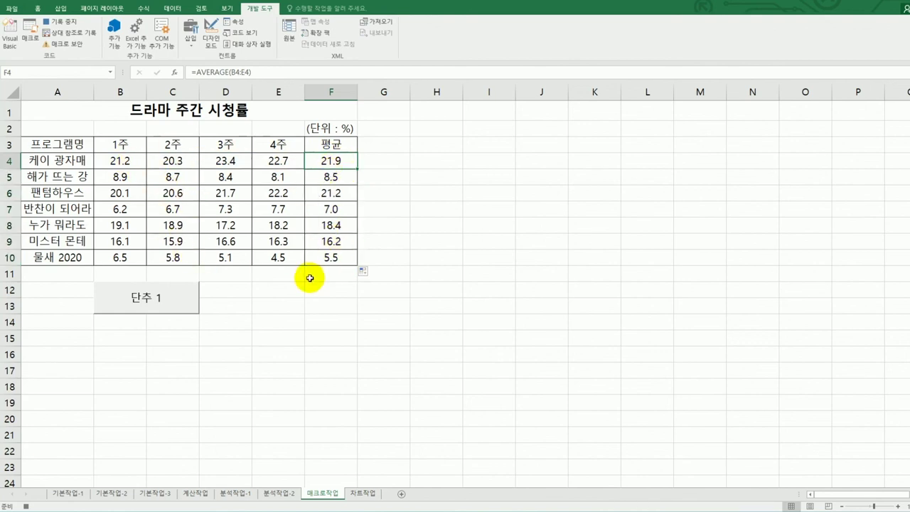
click(143, 8)
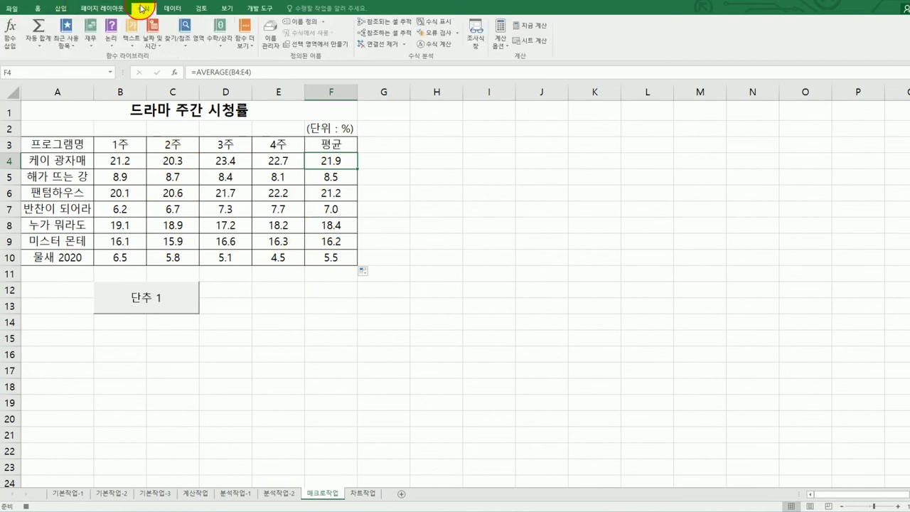
click(40, 44)
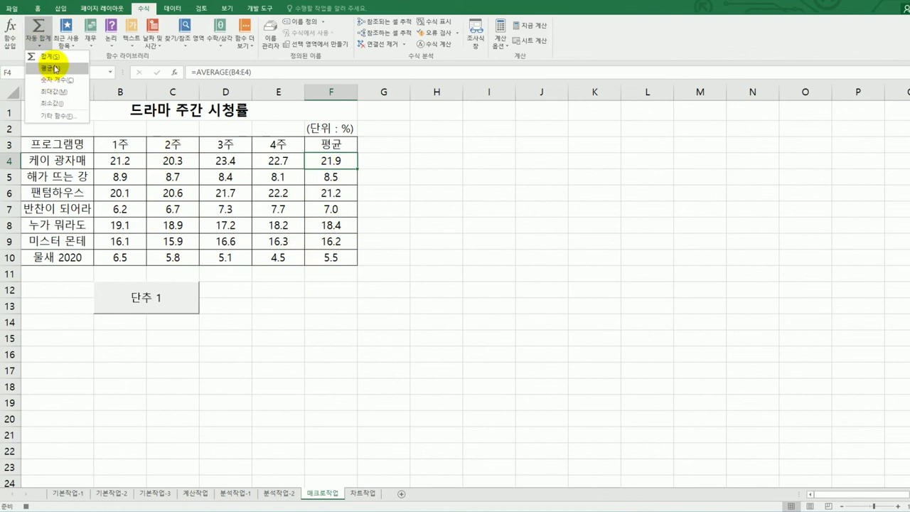
click(324, 162)
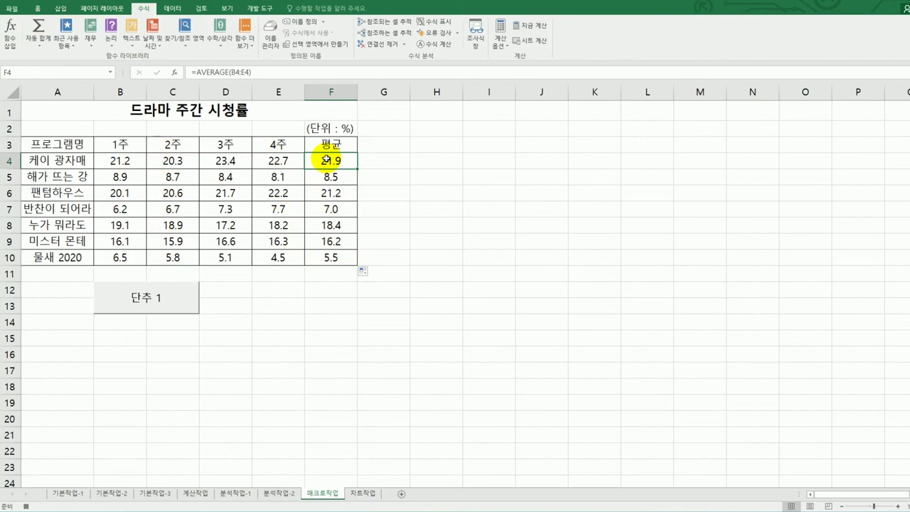
Step: Stop recording the macro and change the button's caption to 평균
click(261, 9)
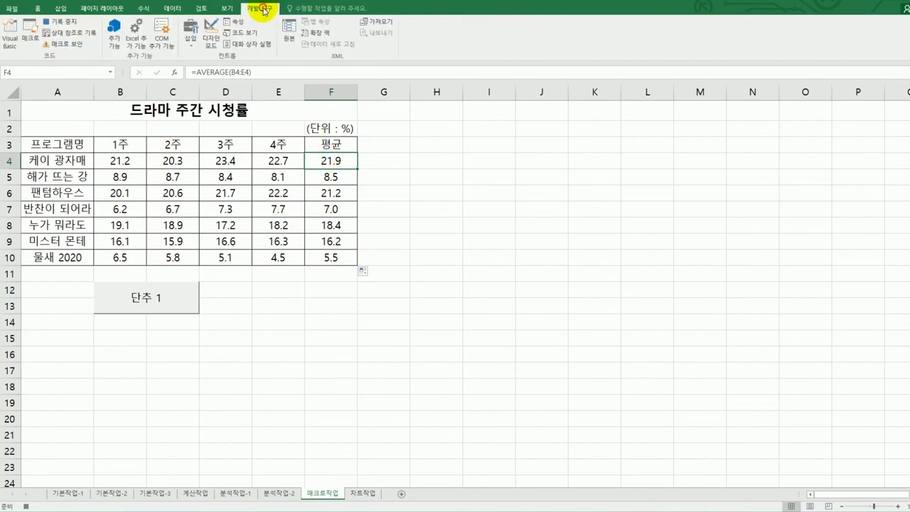
click(68, 22)
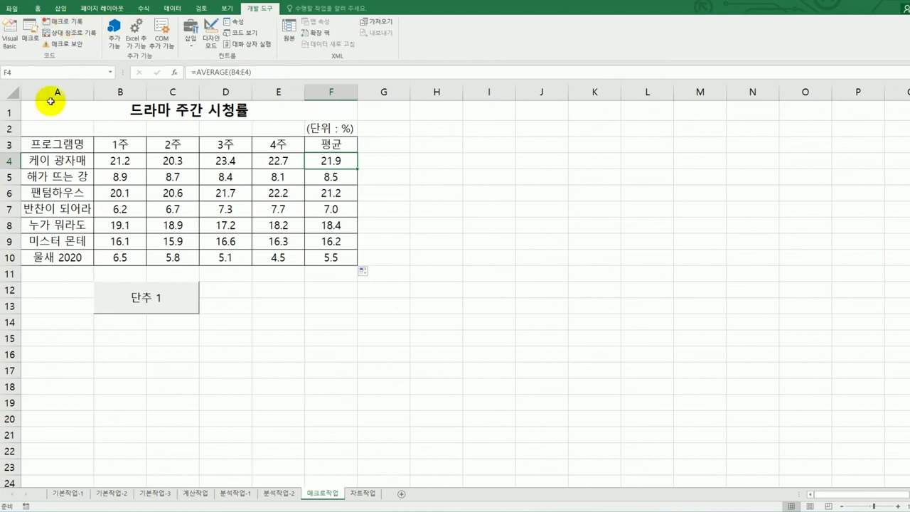
right_click(172, 297)
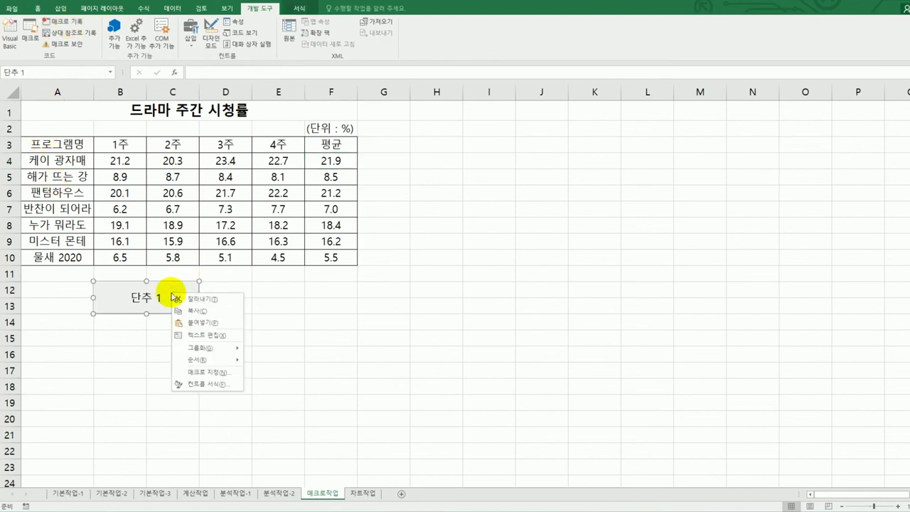
click(221, 335)
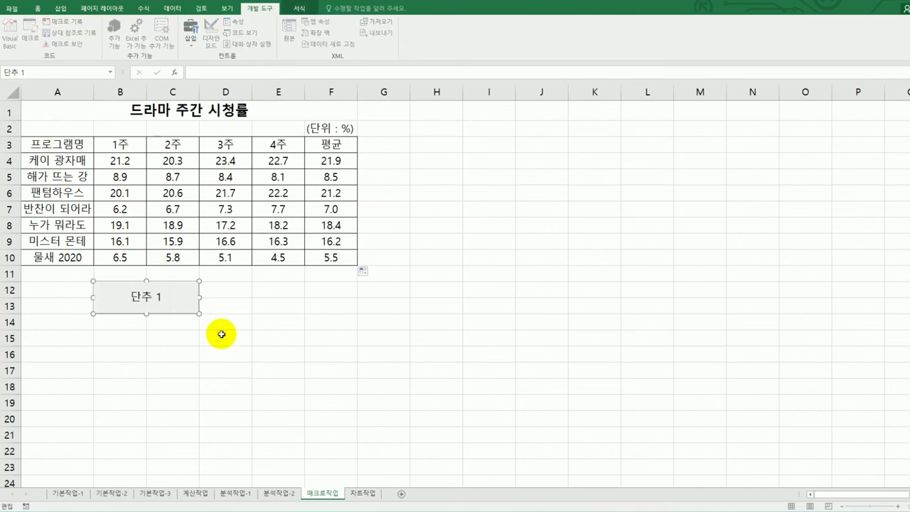
key(ctrl+a)
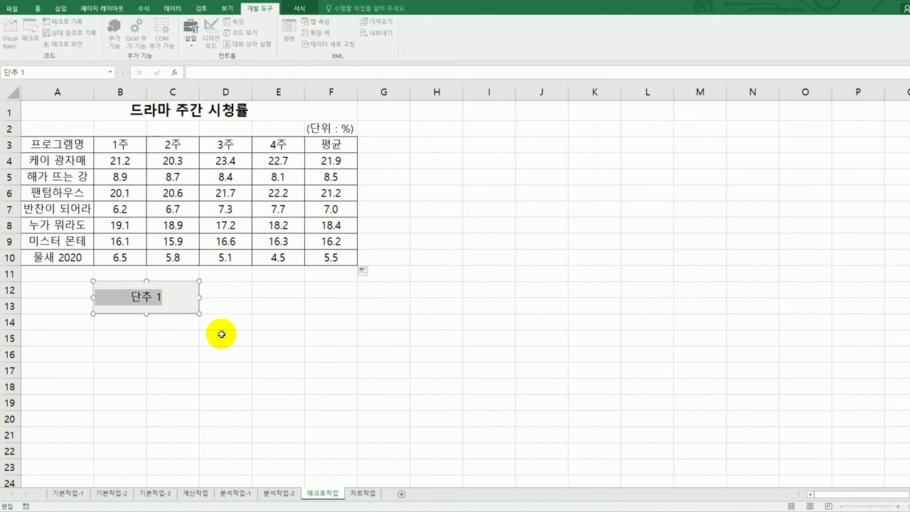
key(BackSpace)
text(평균)
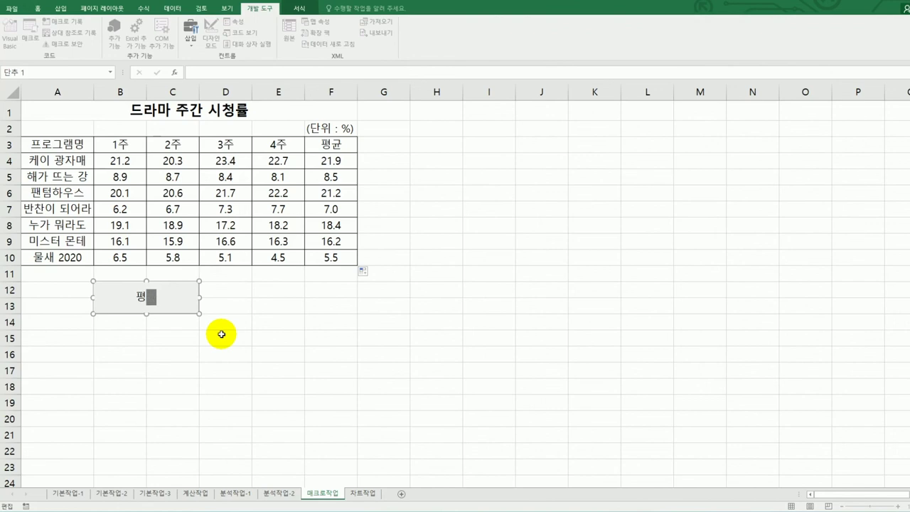
click(221, 334)
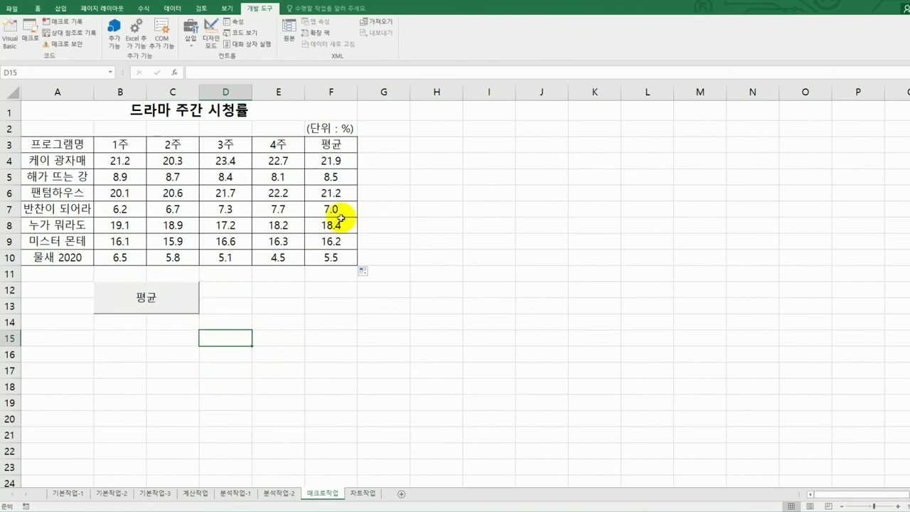
Step: Clear the averages in F4:F10 and test the macro by running it from the 평균 button
drag(333, 160, 333, 252)
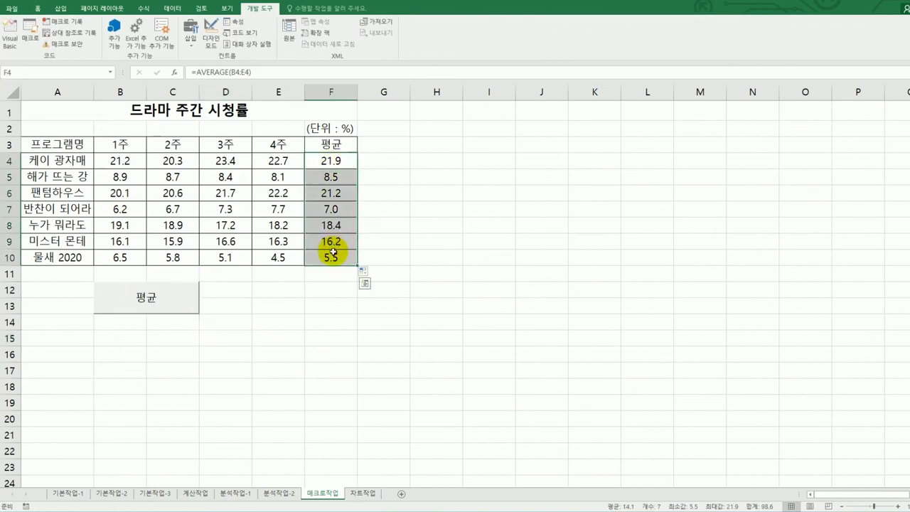
key(Delete)
click(349, 370)
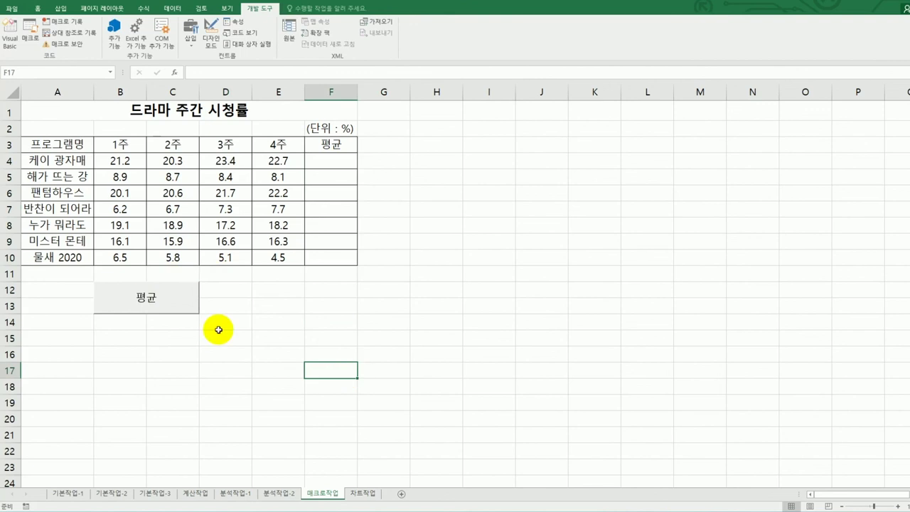
click(173, 304)
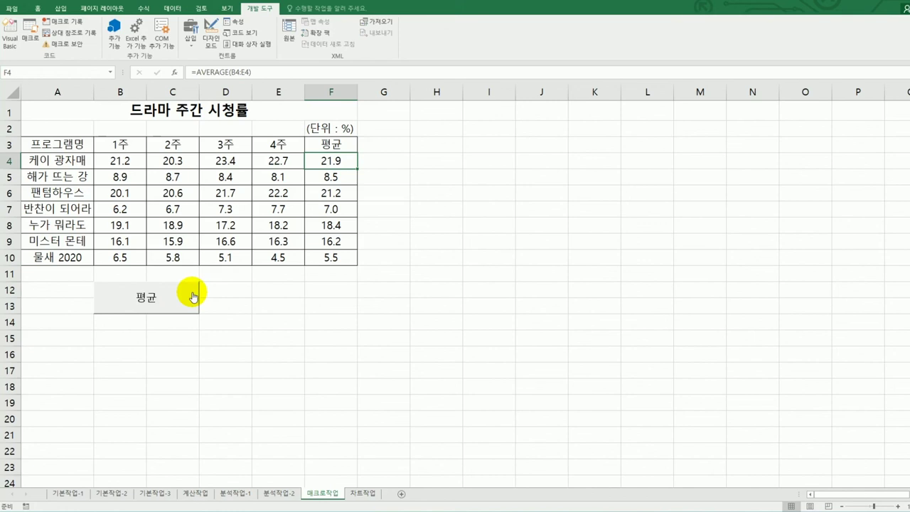
click(459, 332)
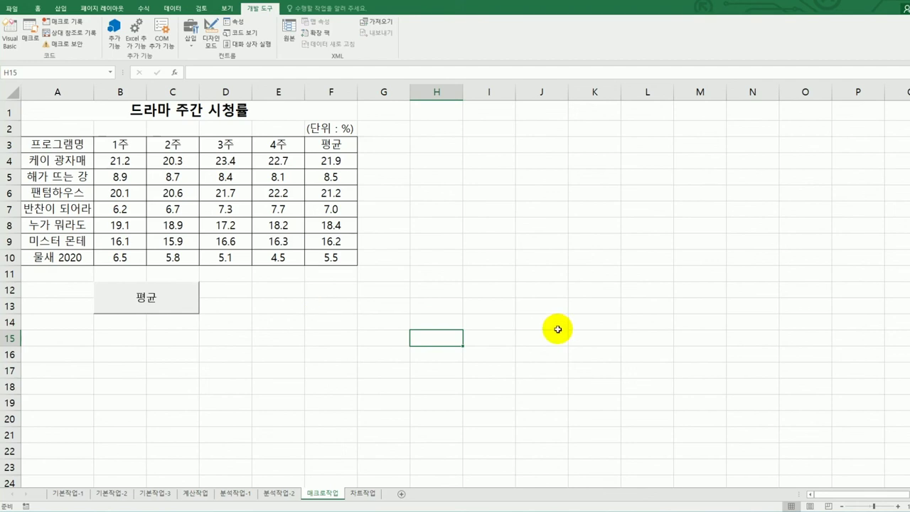
click(484, 270)
click(369, 333)
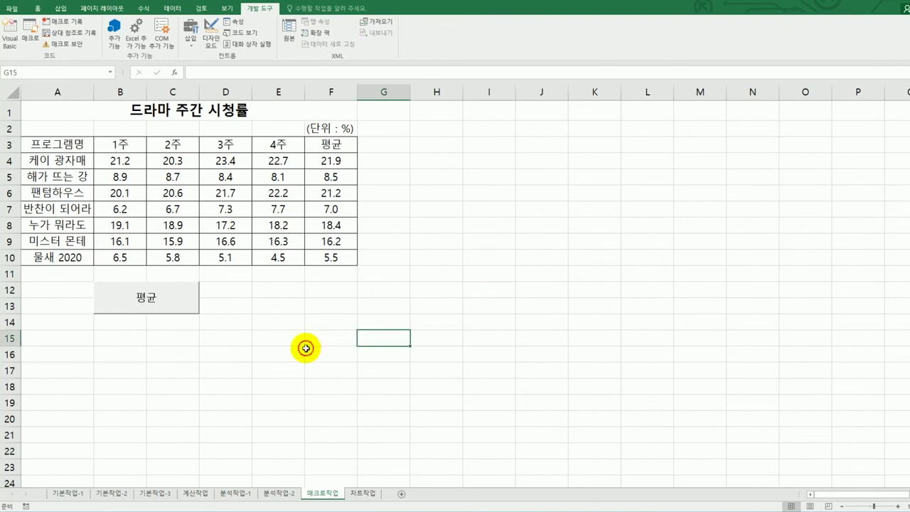
click(113, 382)
click(70, 387)
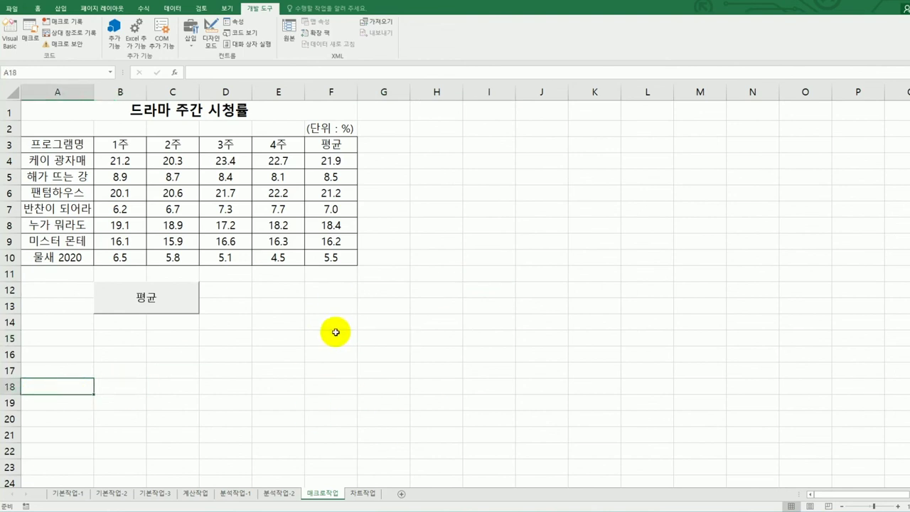
click(437, 351)
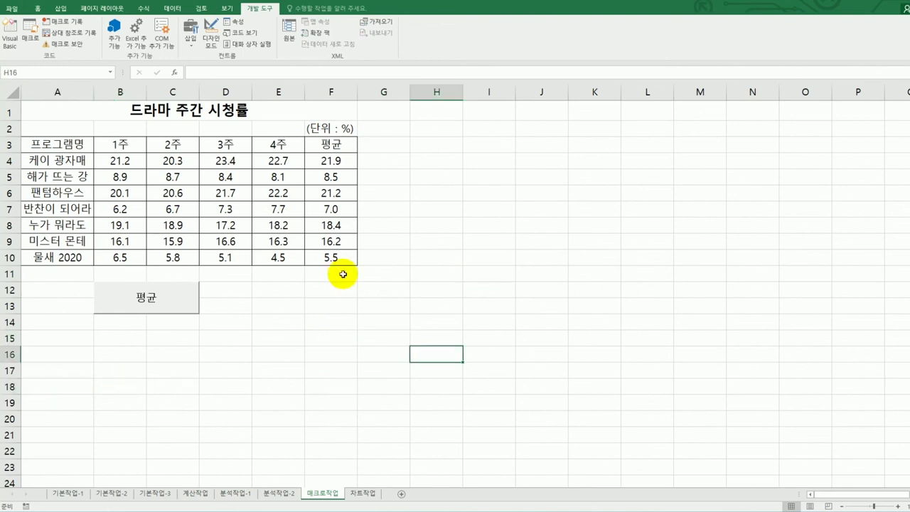
Step: Start recording a new macro named 서시, stored in the current workbook
click(69, 25)
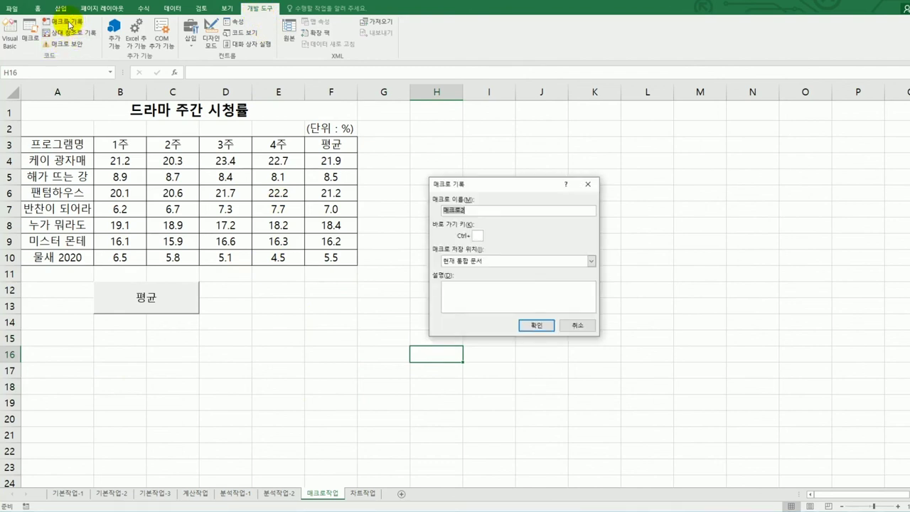
text(서시)
click(535, 326)
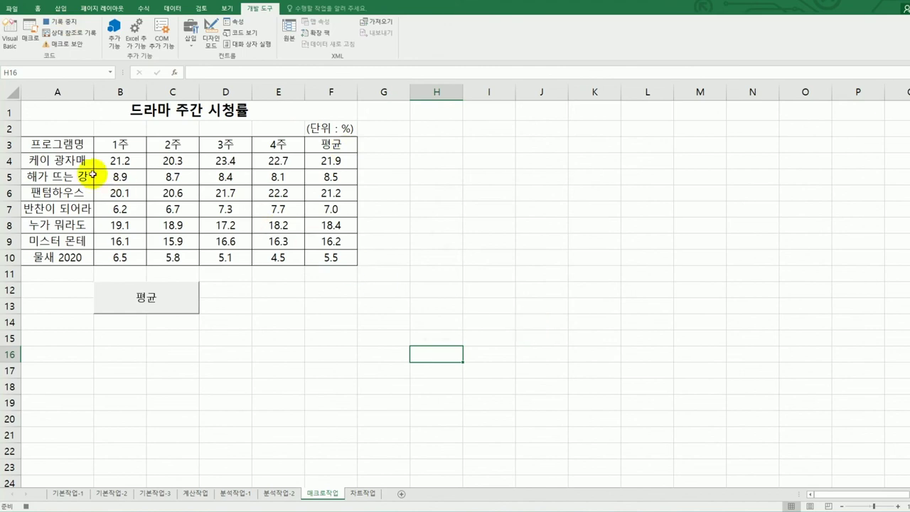
Step: Format the header cells A3:F3 with a yellow font colour and a red fill while the macro records
drag(55, 145, 314, 147)
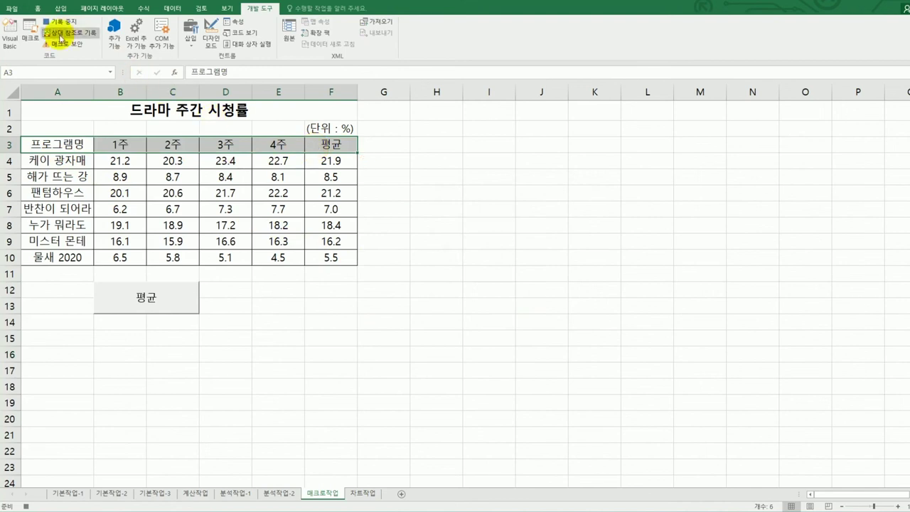
click(38, 9)
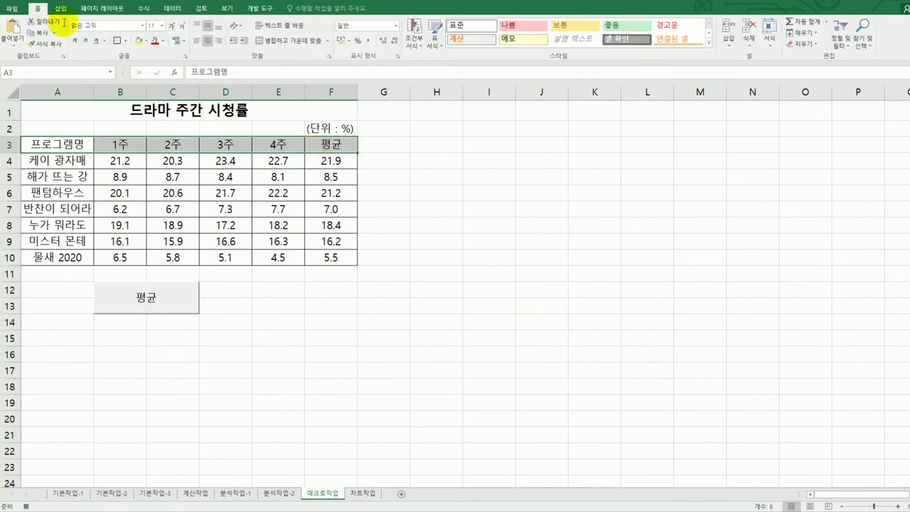
click(163, 43)
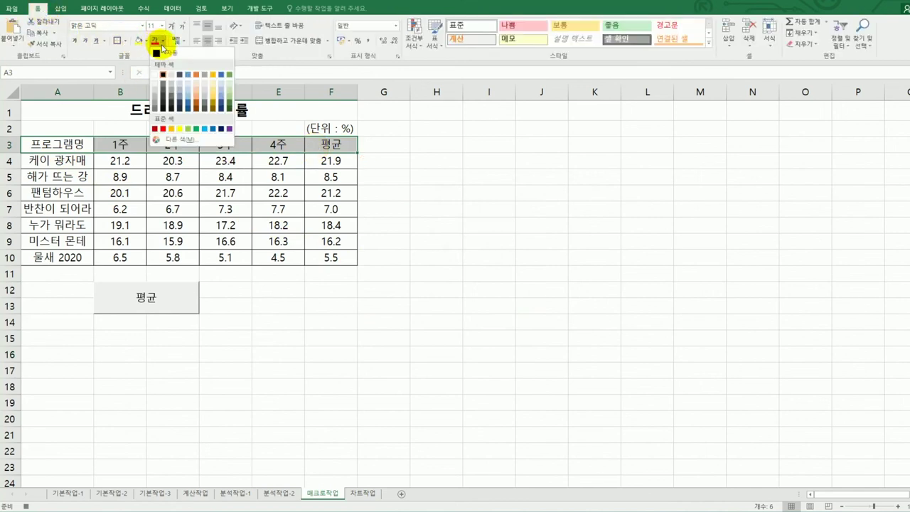
click(180, 129)
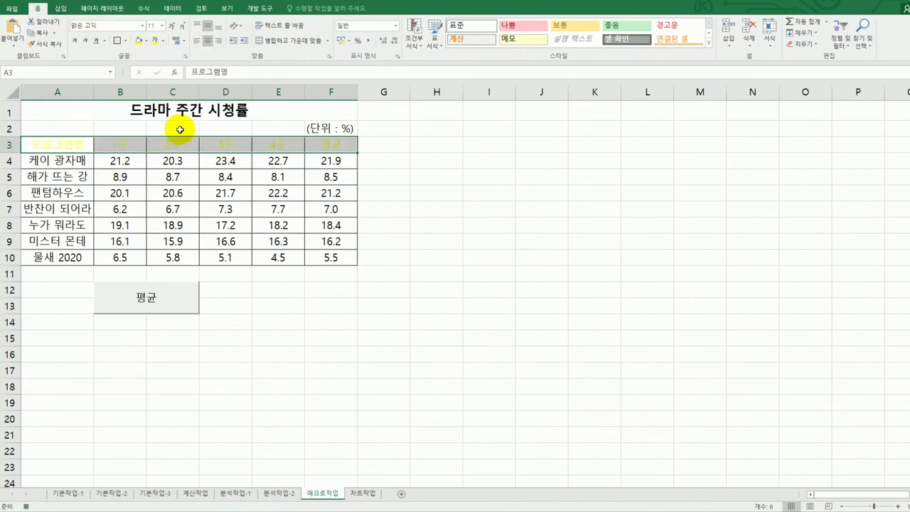
click(142, 41)
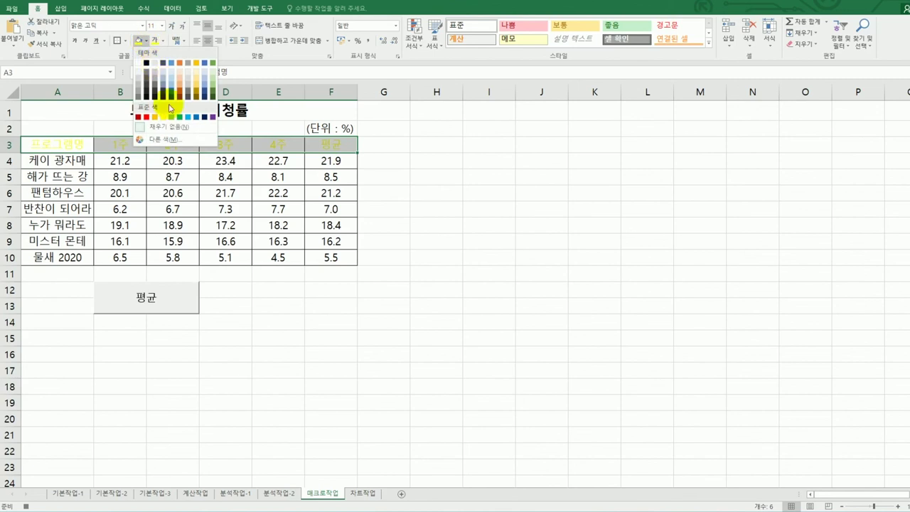
click(140, 117)
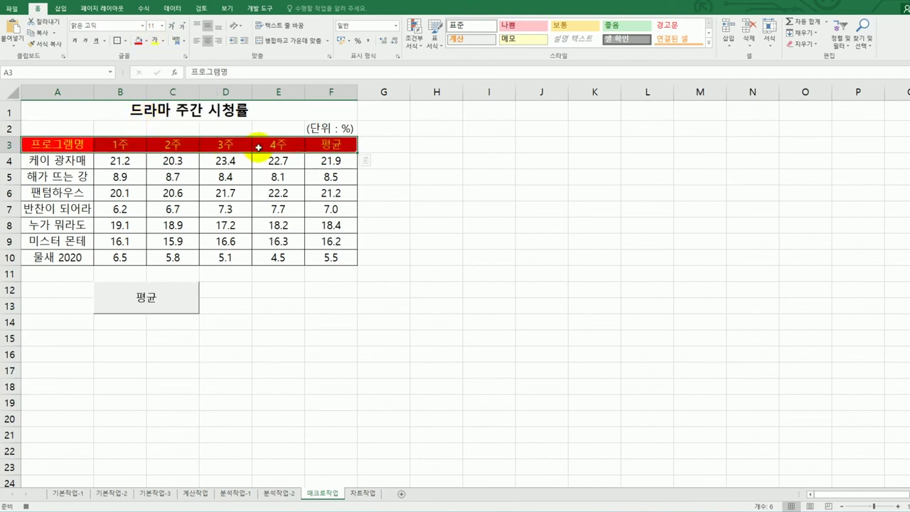
Step: Select F3 to end the recorded actions, stop recording the macro, and select an empty cell outside the table
click(318, 146)
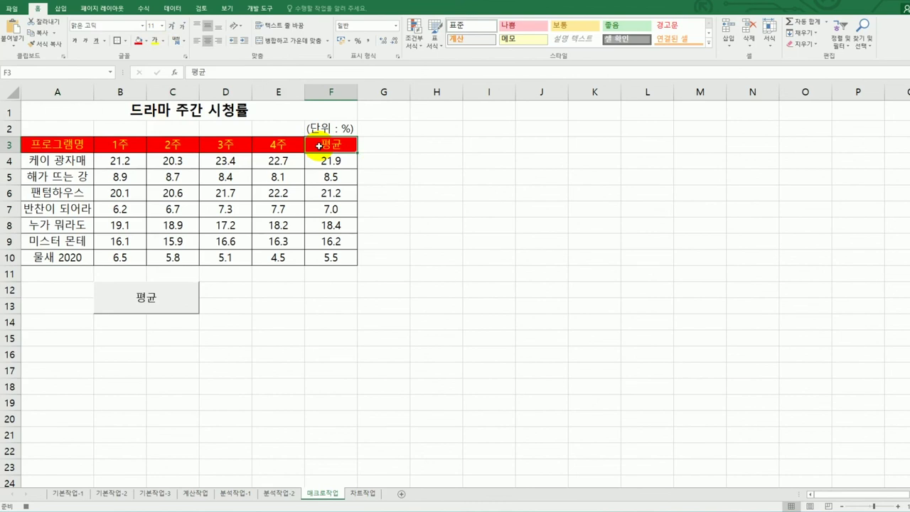
click(260, 8)
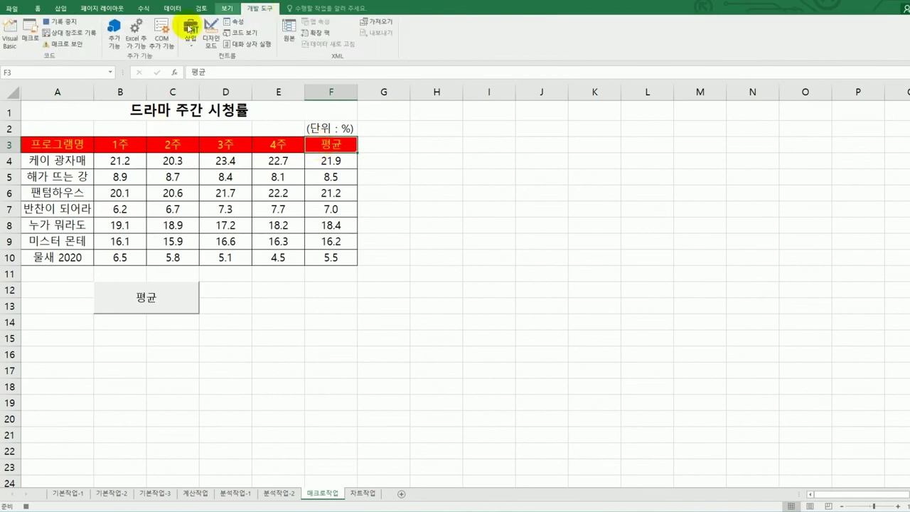
click(62, 21)
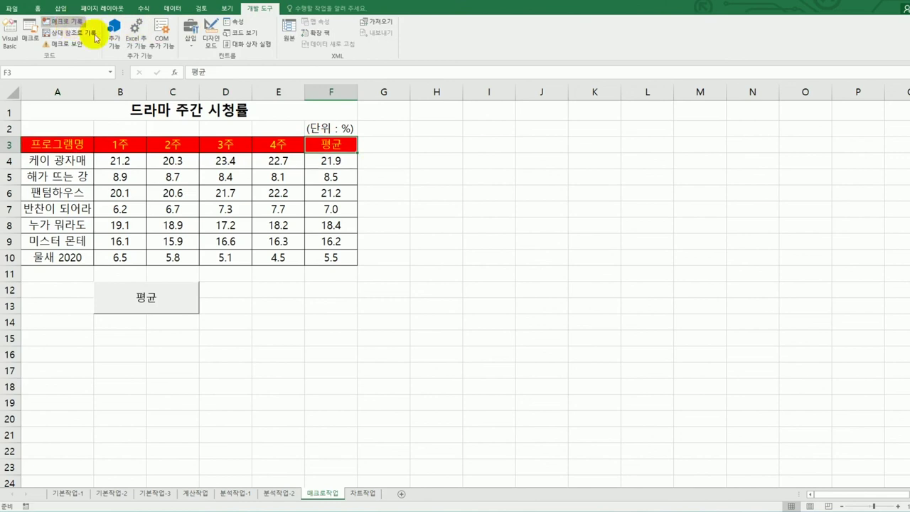
click(403, 341)
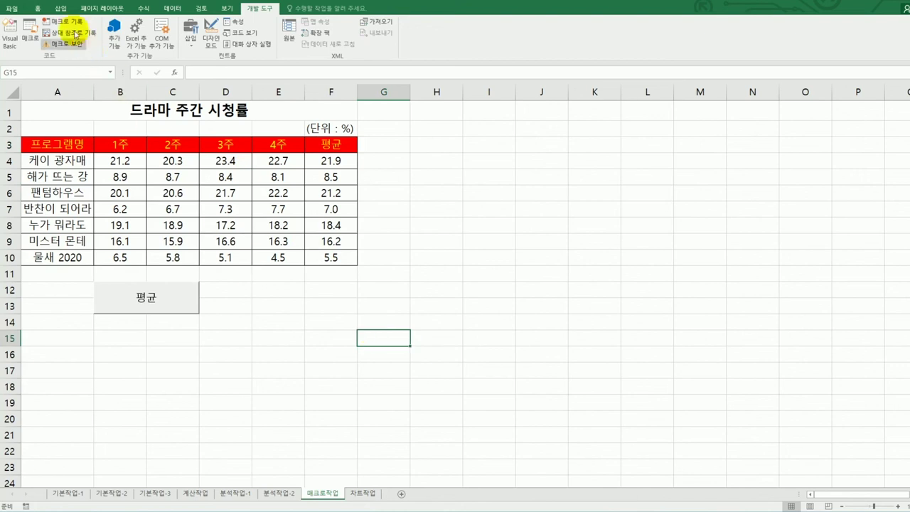
Step: Draw a pentagon block-arrow shape over cells E12:F13, about 3.81 cm wide and 1.15 cm high
click(63, 9)
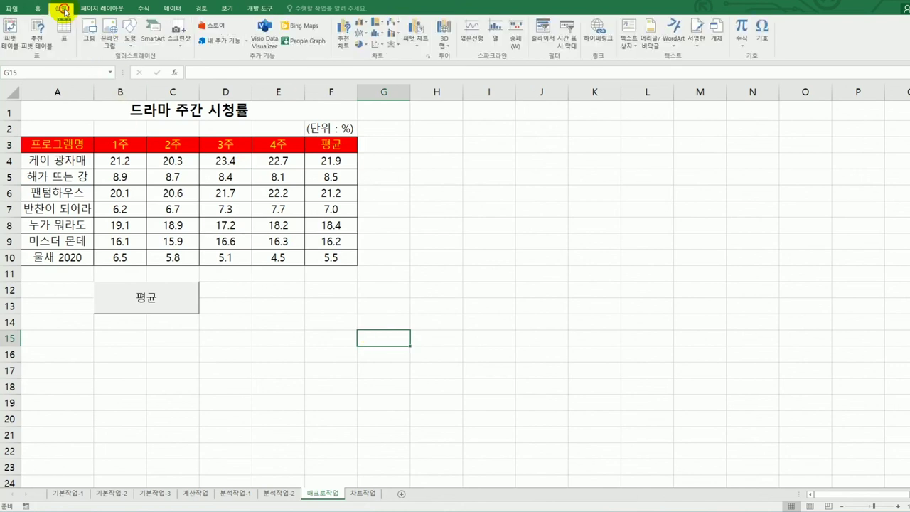
click(131, 33)
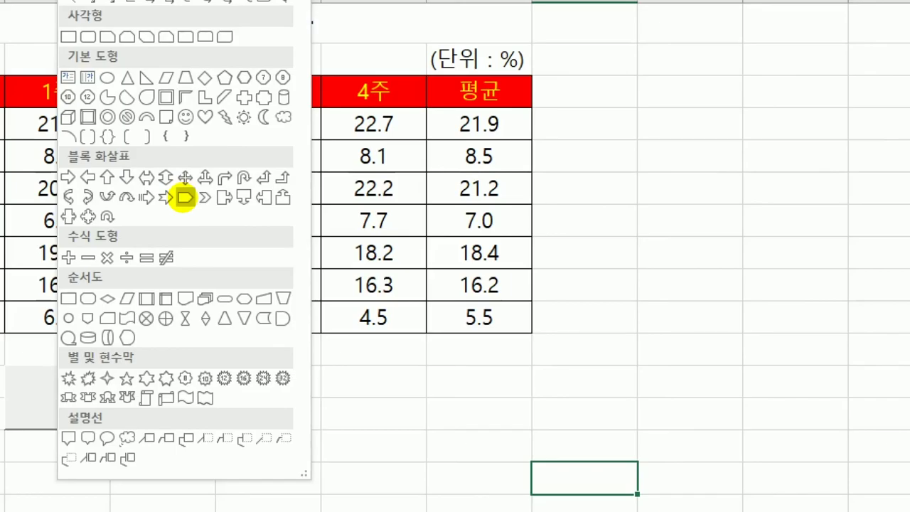
mouse_move(189, 203)
mouse_down()
mouse_move(178, 178)
mouse_move(190, 208)
mouse_up()
click(185, 198)
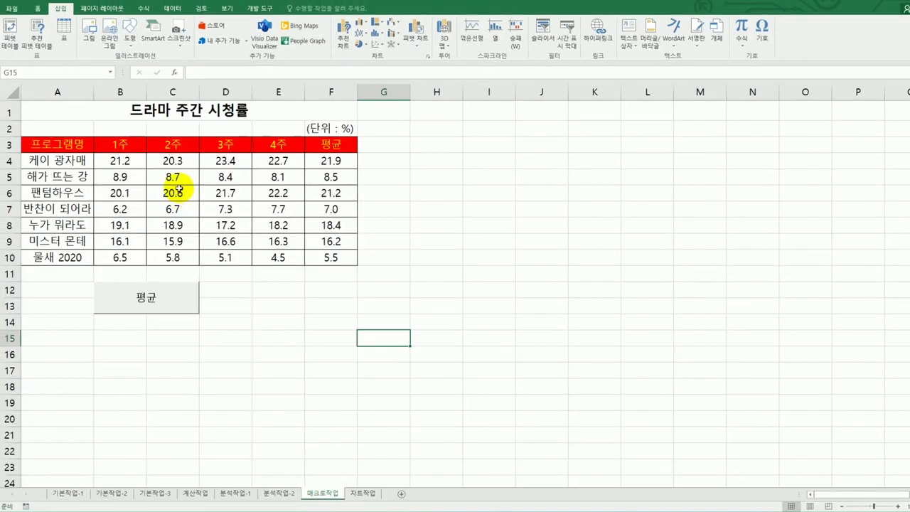
click(131, 46)
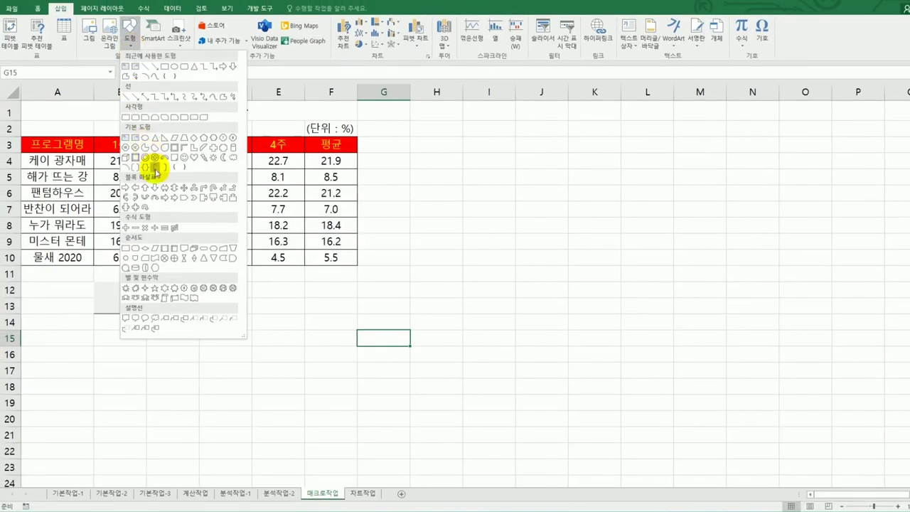
click(183, 199)
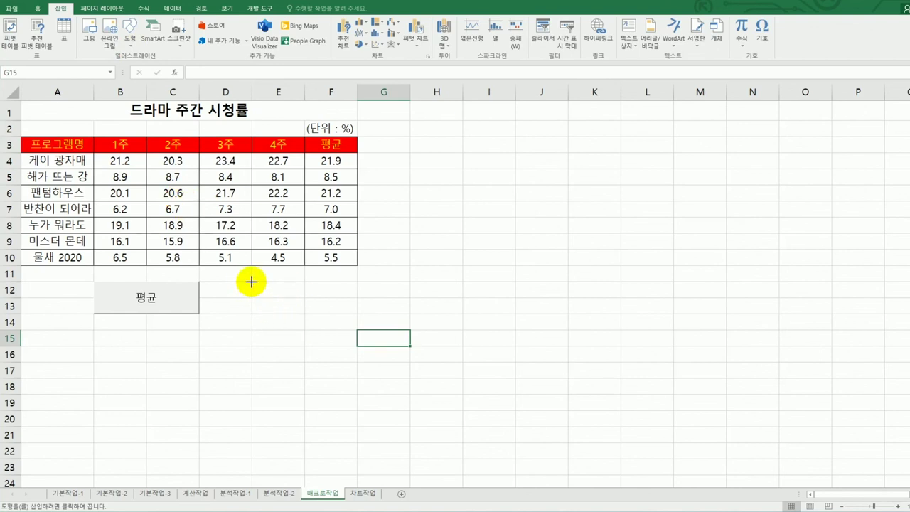
drag(251, 282, 338, 310)
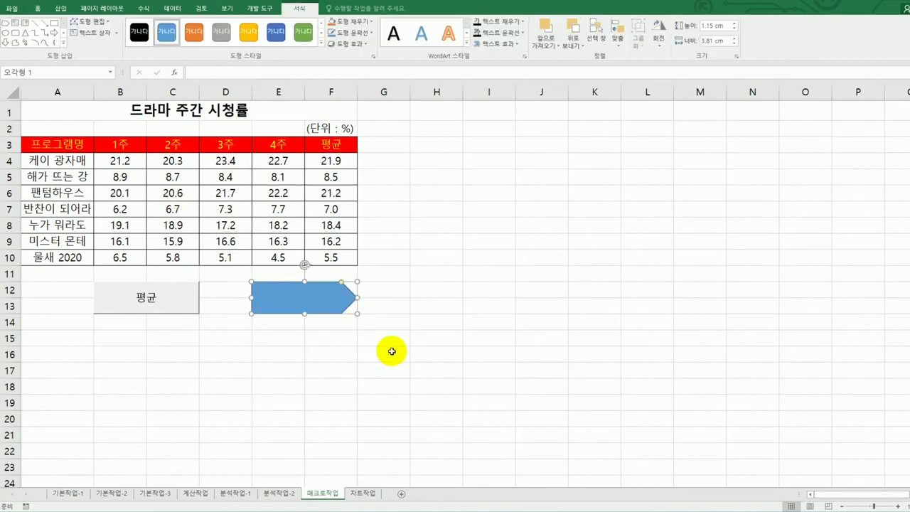
Step: Label the pentagon shape 서식 and assign the 서식 macro to it
text(서식)
click(336, 298)
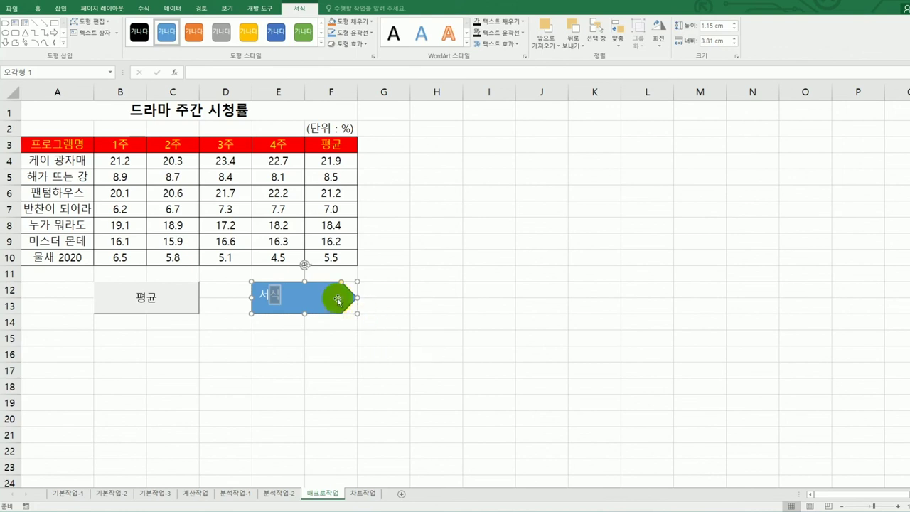
right_click(338, 299)
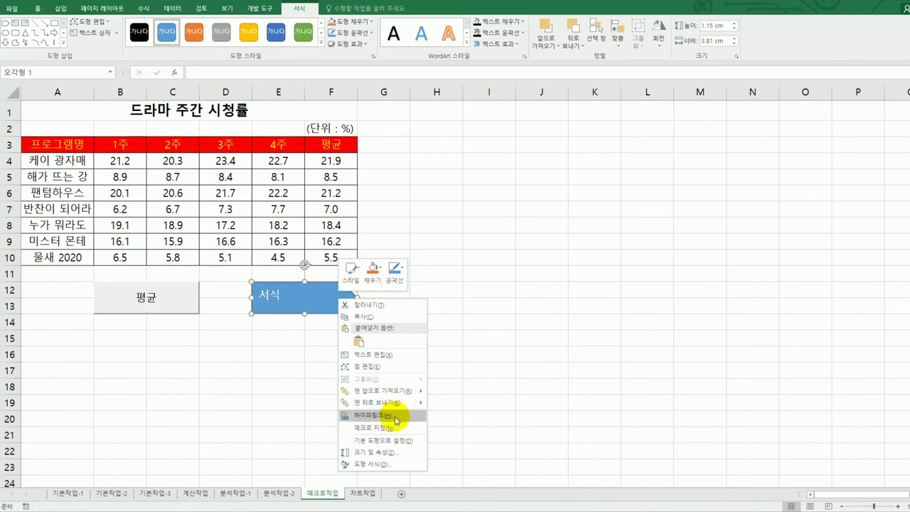
click(394, 428)
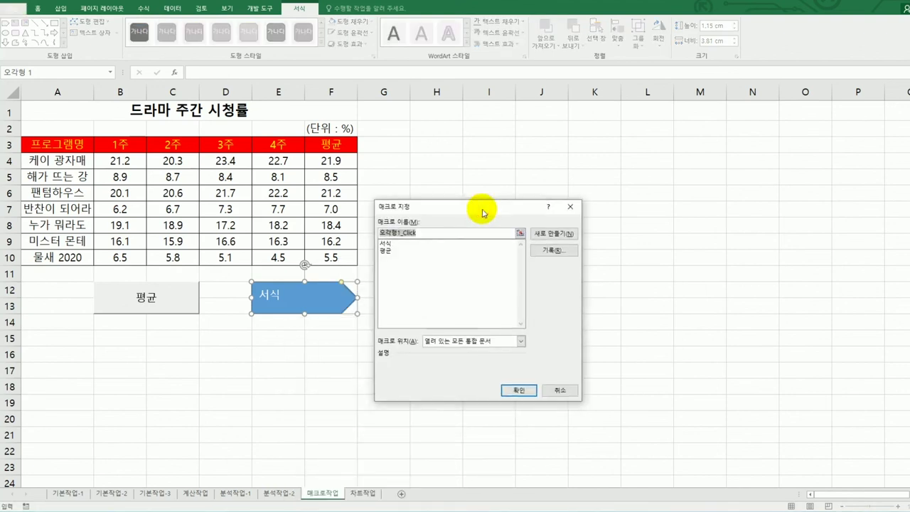
click(413, 245)
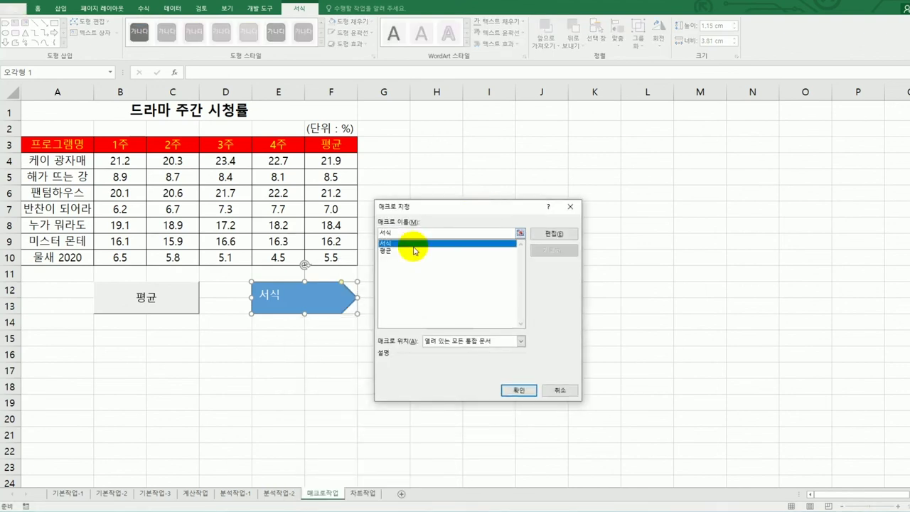
click(519, 389)
click(522, 384)
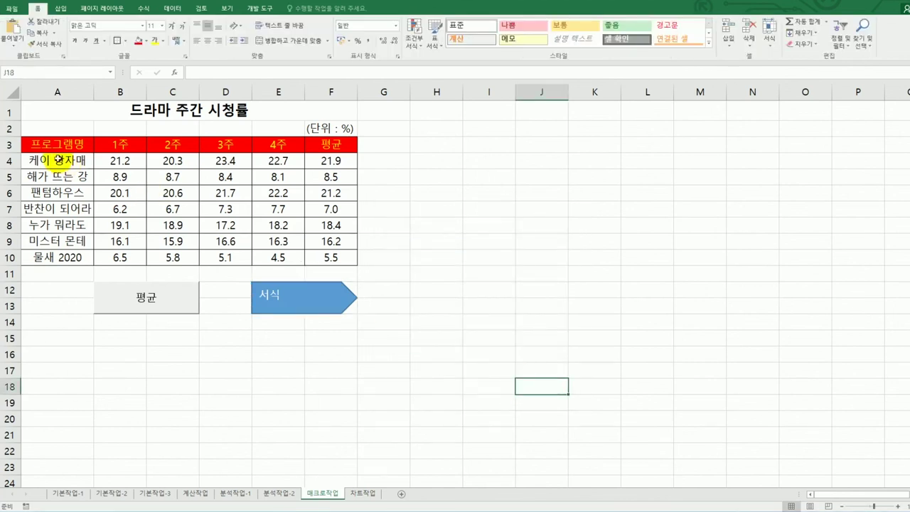
Step: Reset A3:F3 to no fill and automatic font colour, and test the macro by running it from the 서식 shape
drag(53, 144, 320, 145)
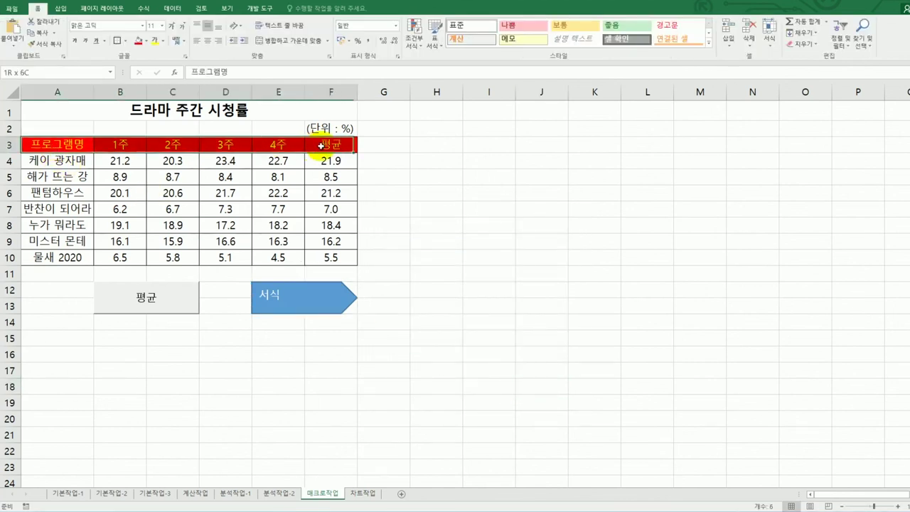
click(143, 40)
click(165, 126)
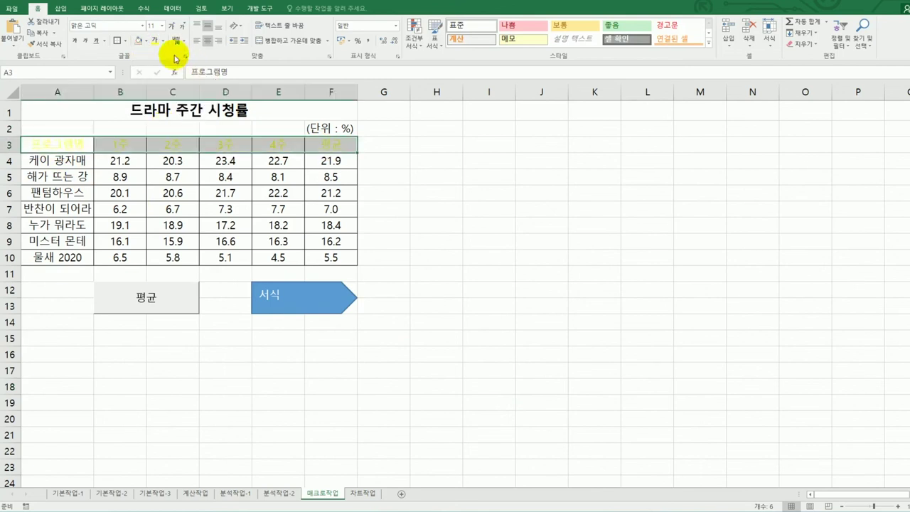
click(163, 43)
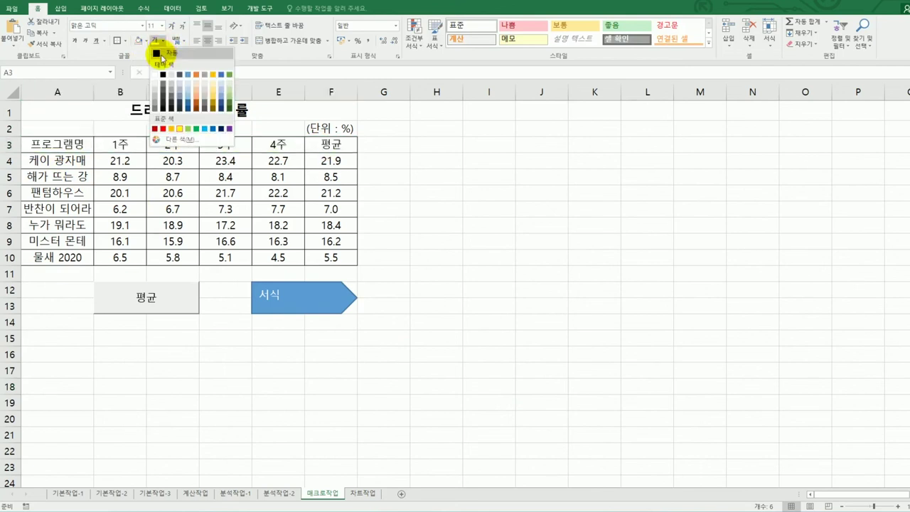
click(162, 59)
click(430, 273)
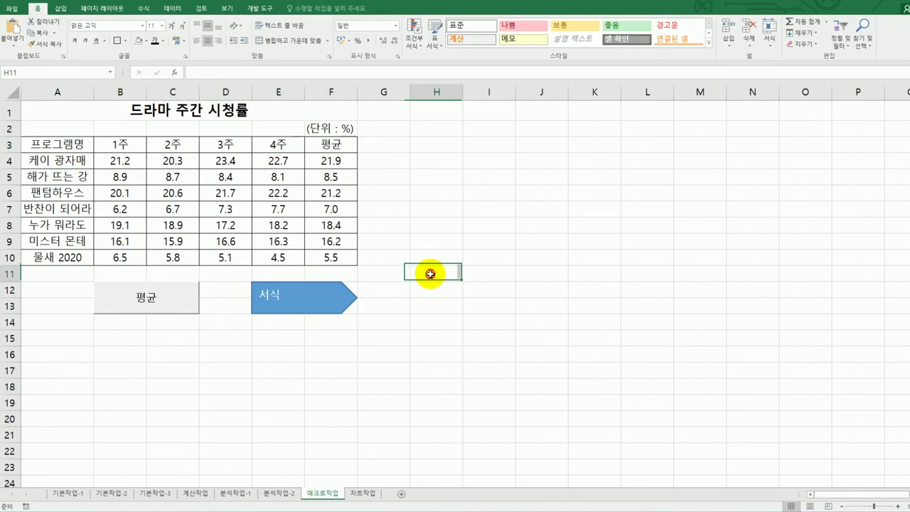
click(277, 307)
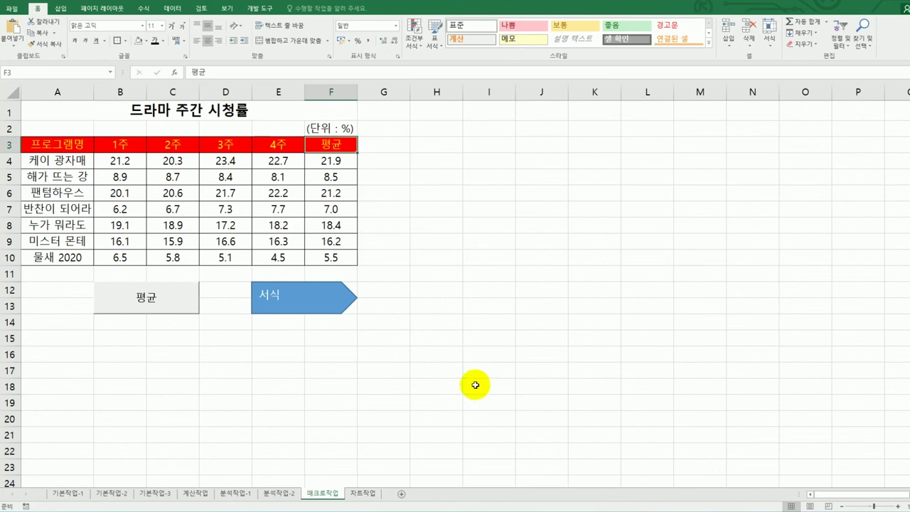
Step: On the 차트작업 sheet, delete the 판매단가 series from the line chart
click(375, 494)
click(520, 387)
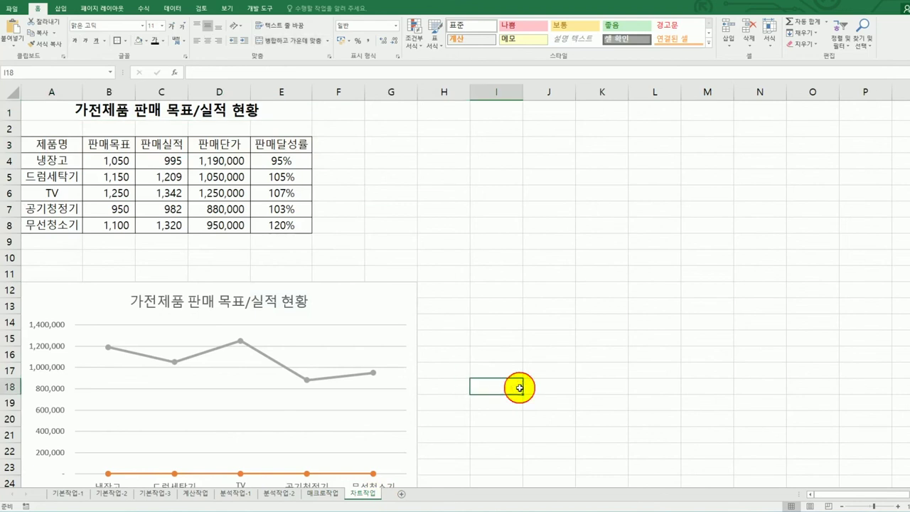
scroll(520, 387, down, 2)
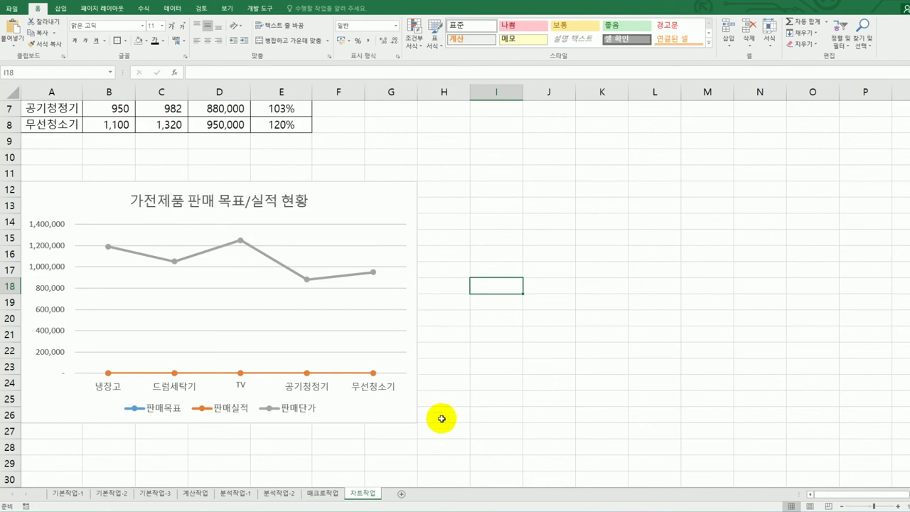
click(241, 241)
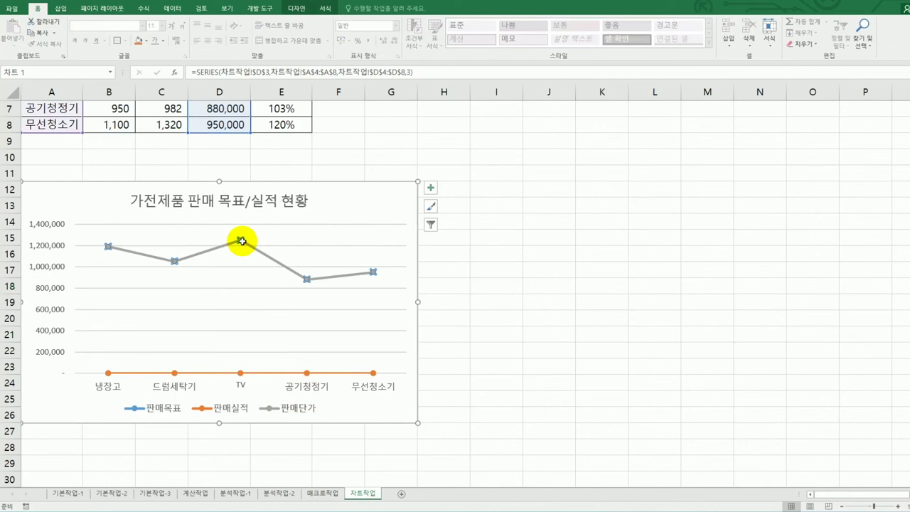
key(Delete)
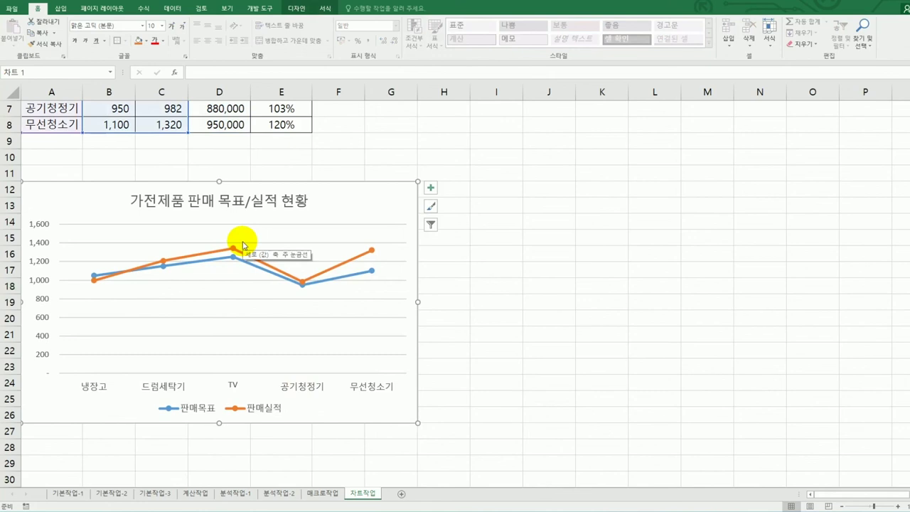
Step: Change the chart type from line to clustered column (묶은 세로 막대형)
right_click(347, 210)
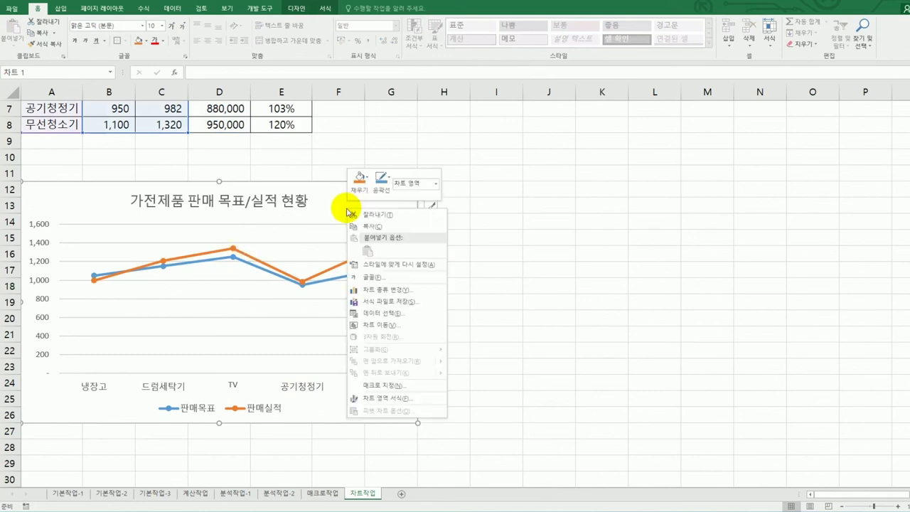
click(386, 290)
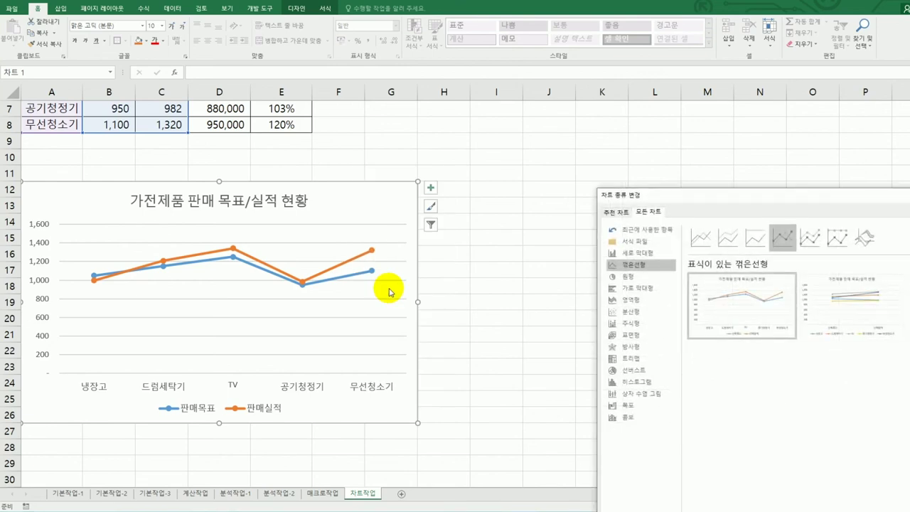
drag(725, 197, 455, 15)
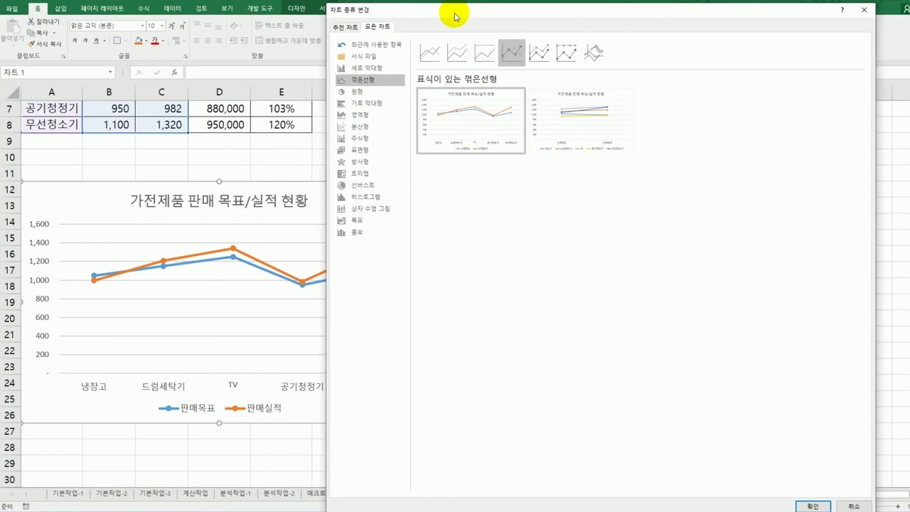
click(380, 68)
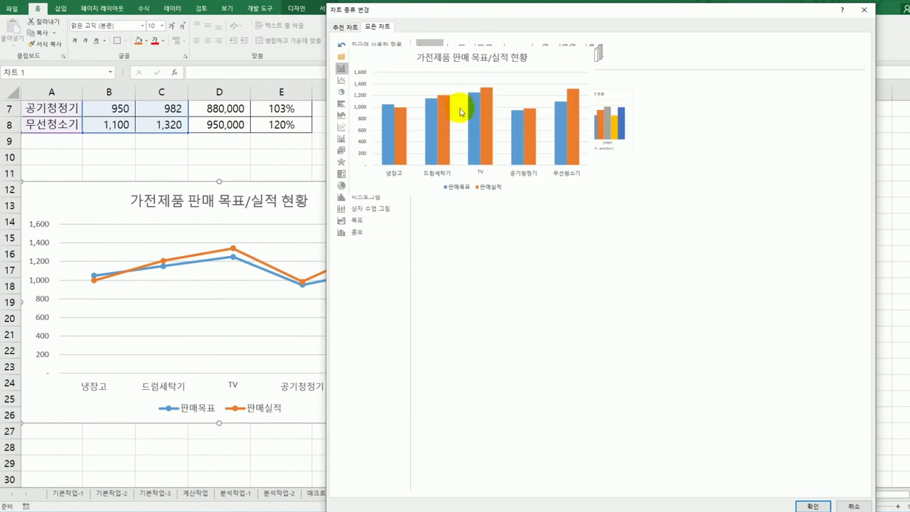
mouse_move(455, 131)
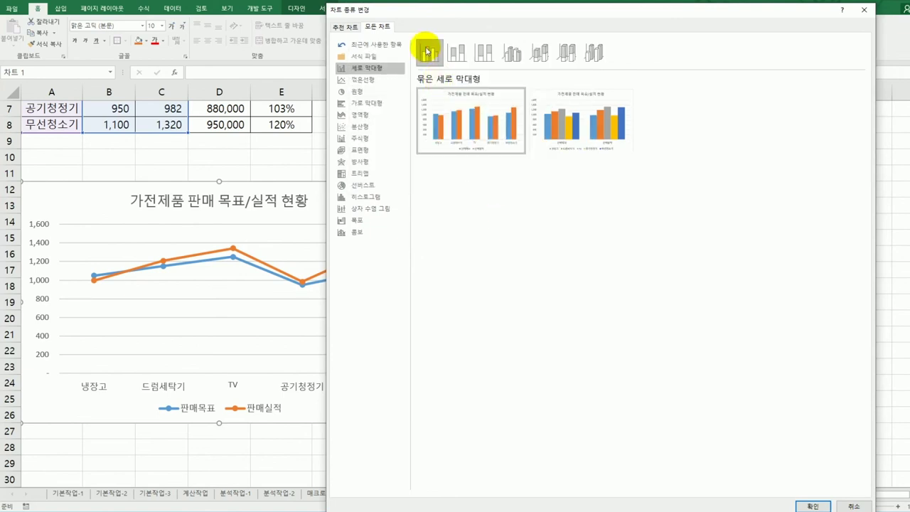
click(811, 507)
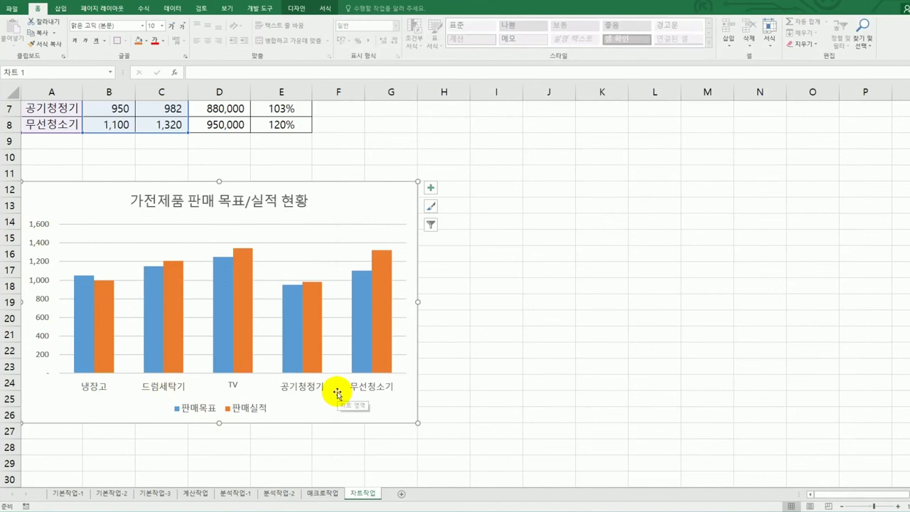
Step: Set the vertical axis bounds to minimum 500 and maximum 1500, with a major unit of 200
click(40, 244)
right_click(40, 244)
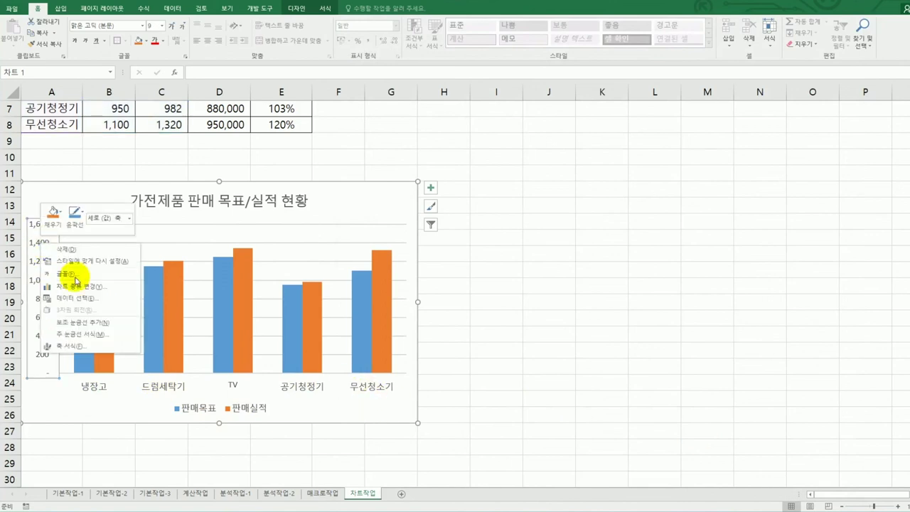
click(84, 349)
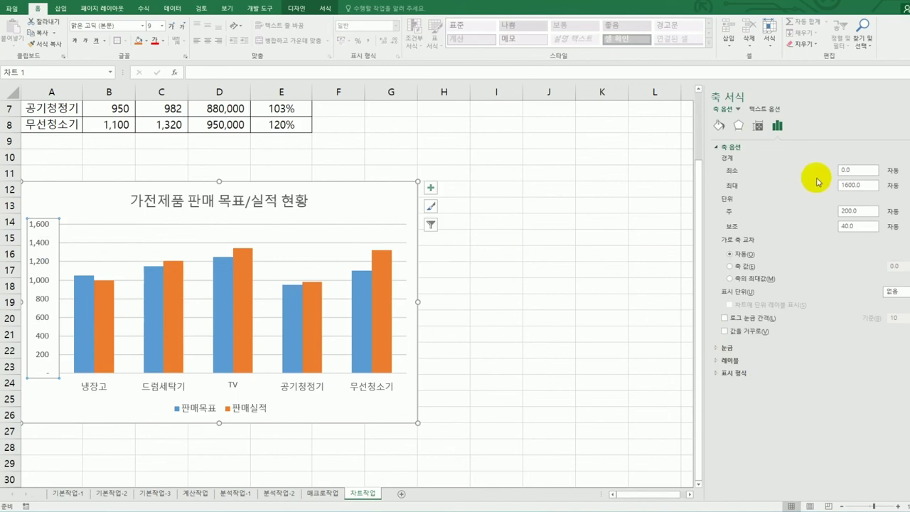
drag(859, 170, 834, 172)
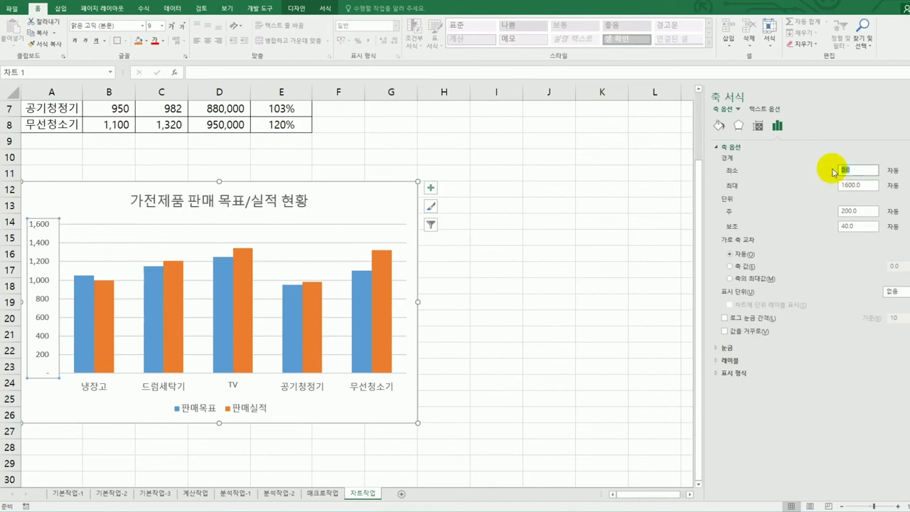
text(500)
drag(872, 186, 798, 186)
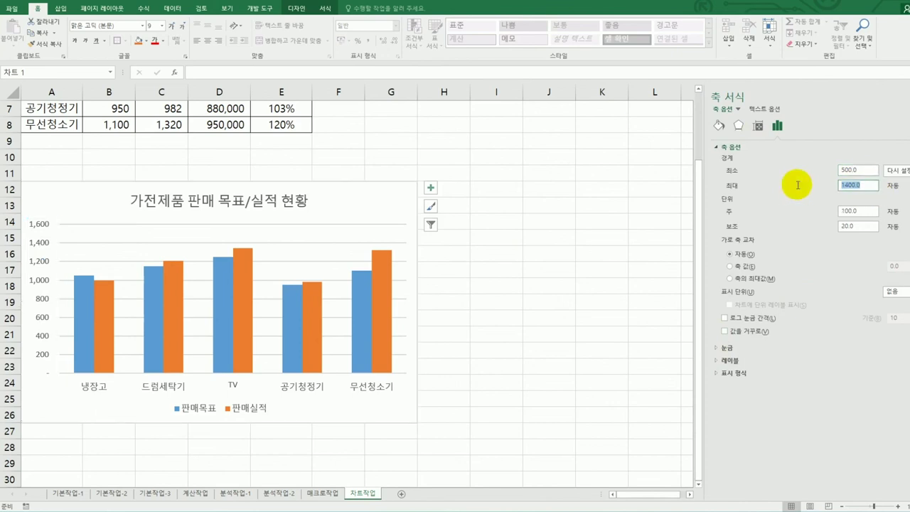
text(1500)
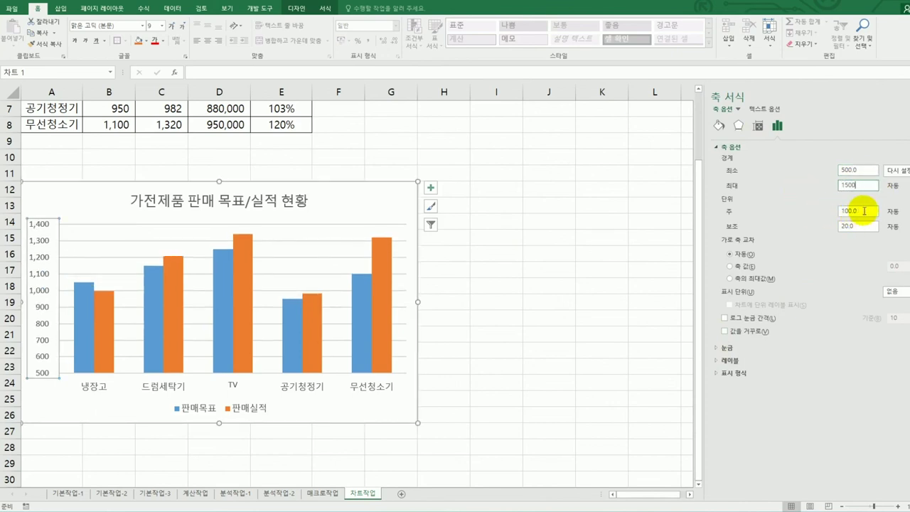
drag(863, 211, 818, 210)
text(200)
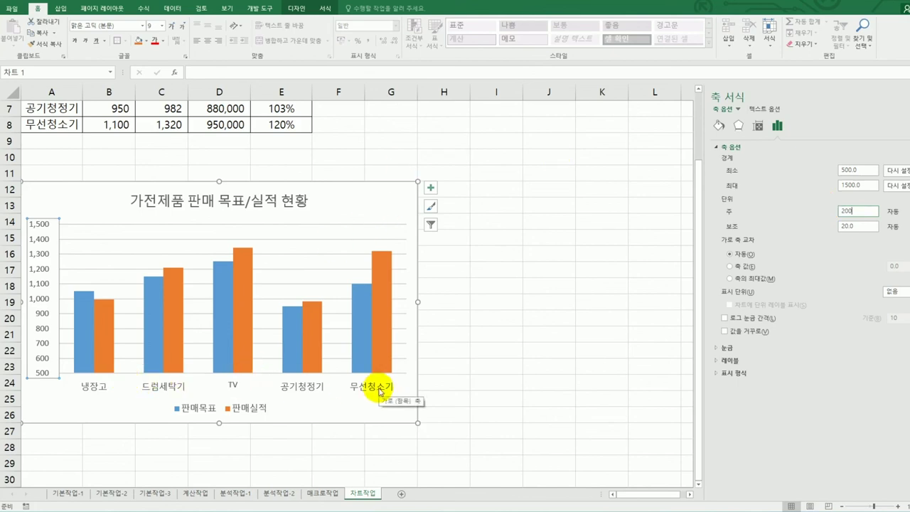
Step: Add a data label to only the TV bar of the 판매실적 series
click(247, 350)
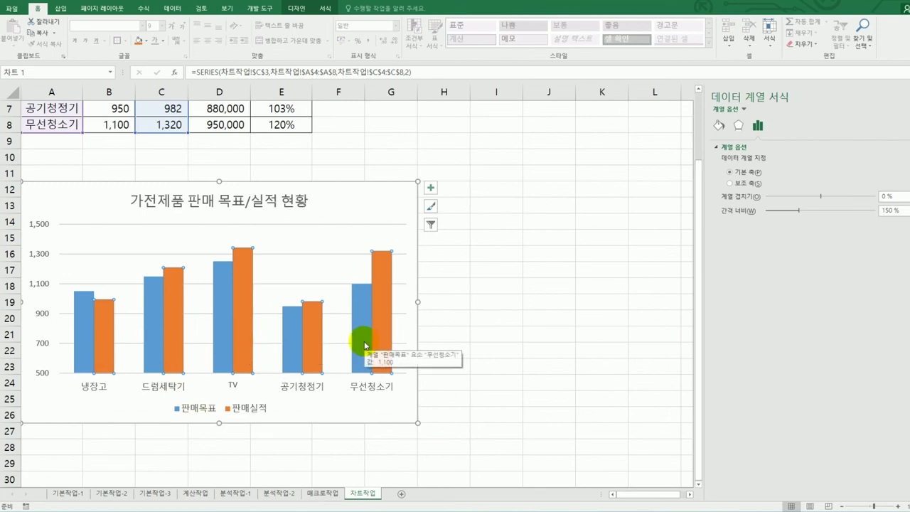
click(243, 304)
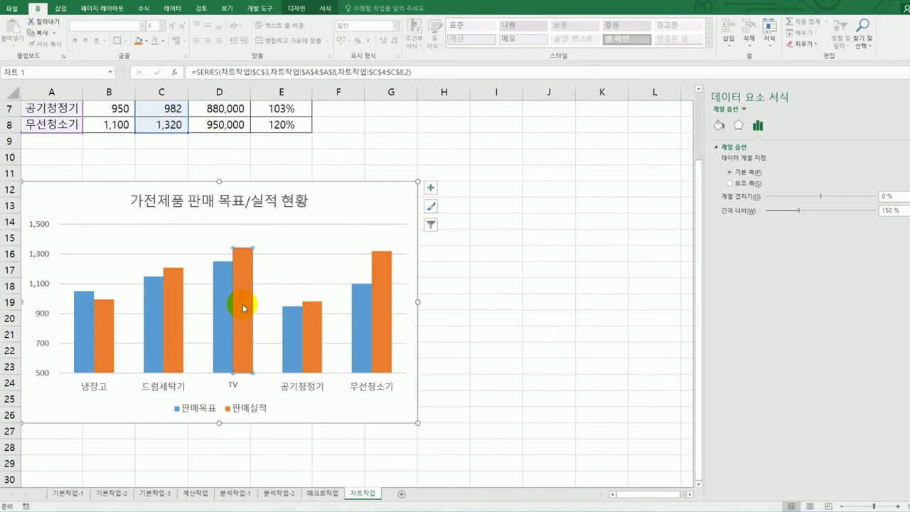
right_click(243, 304)
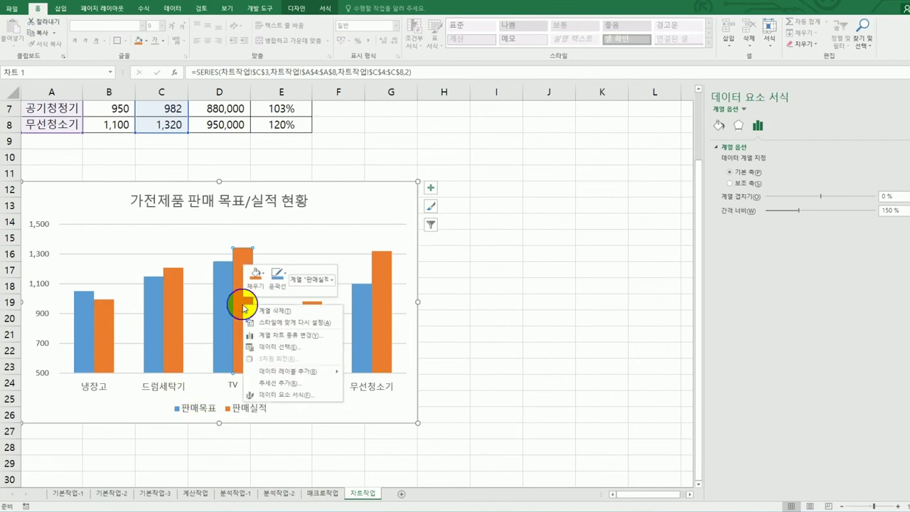
click(310, 372)
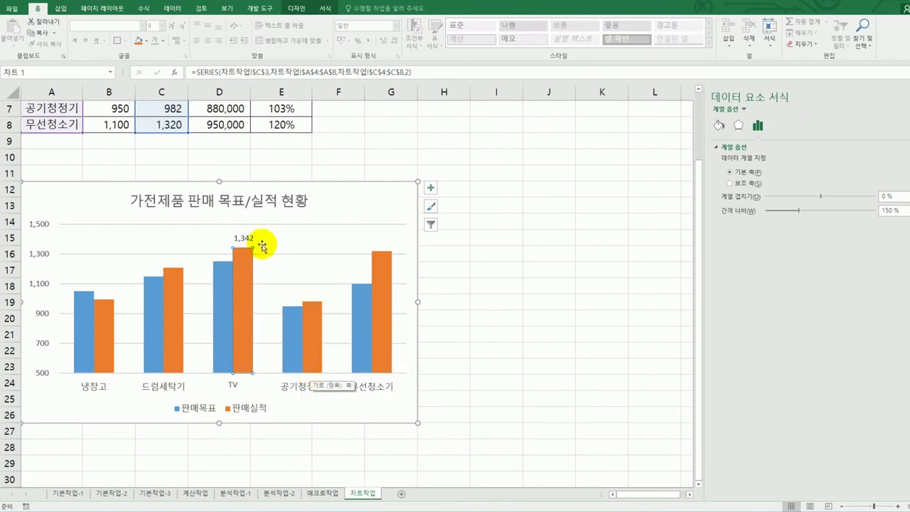
Step: Add a data label to only the TV bar of the 판매목표 series and check the label position options
click(224, 285)
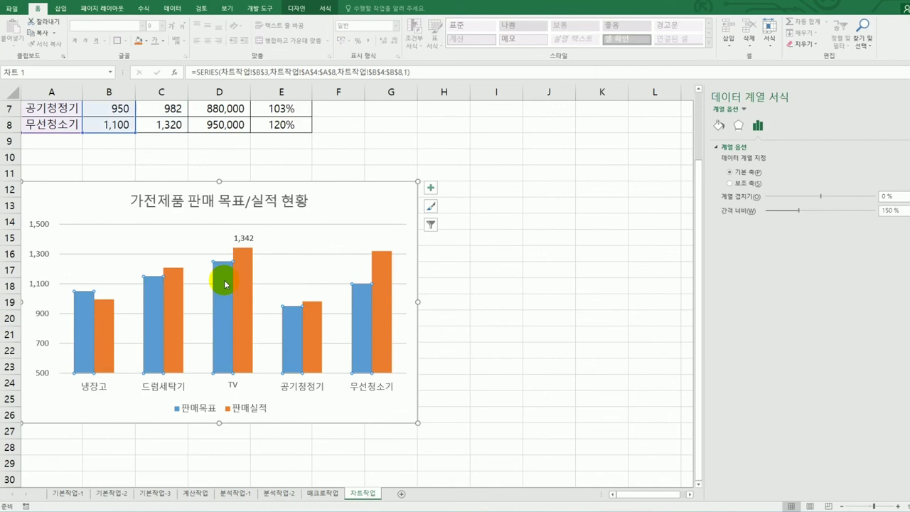
click(225, 284)
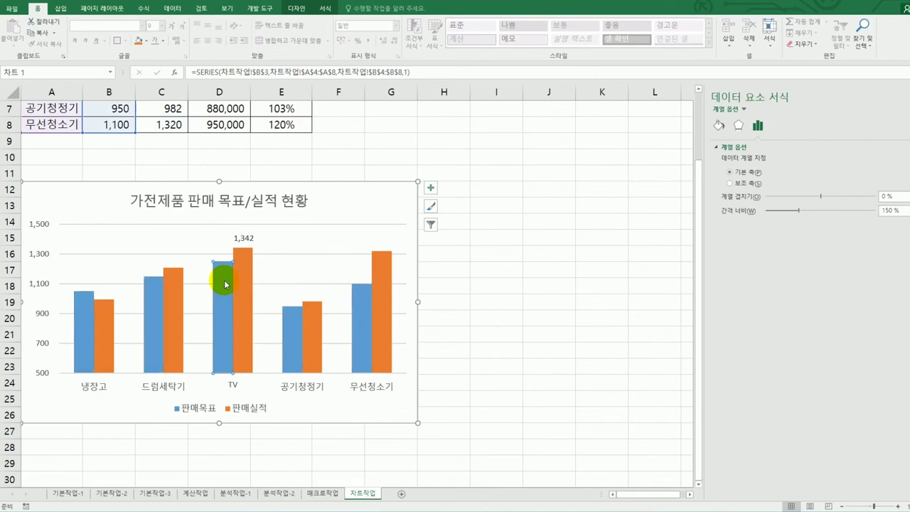
right_click(224, 283)
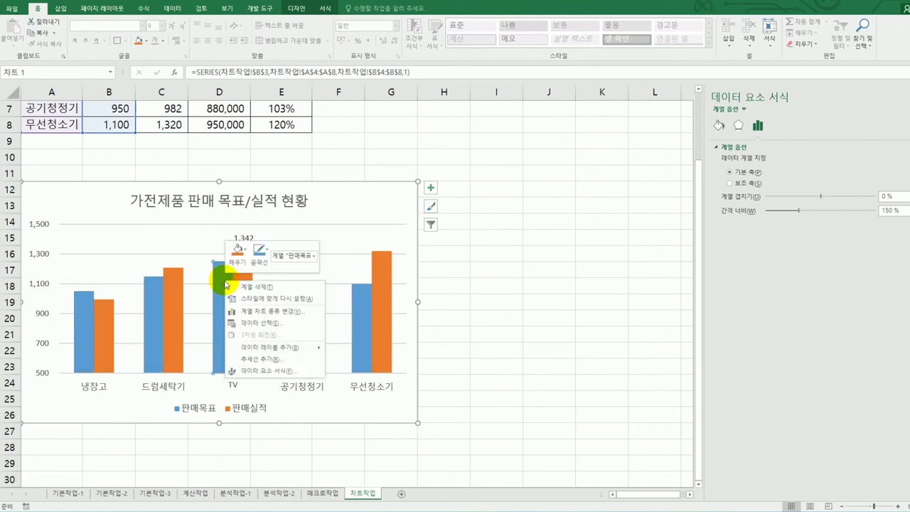
click(273, 349)
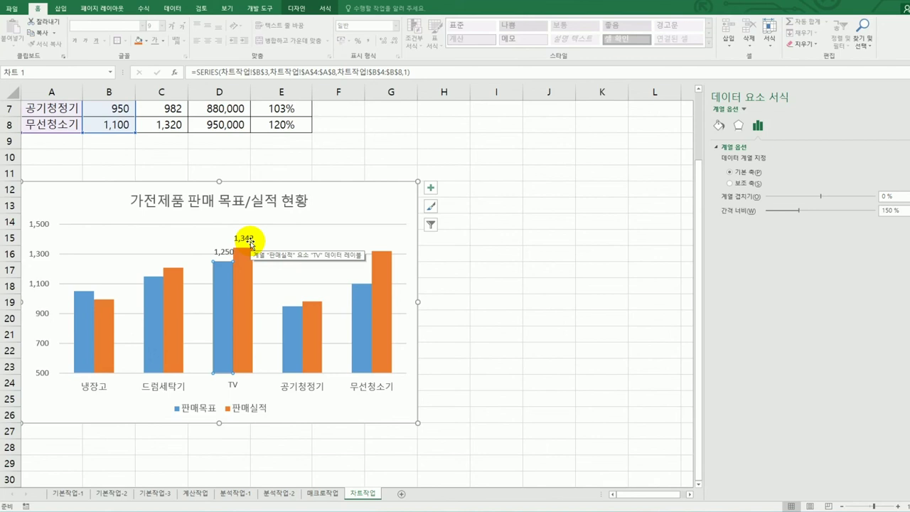
click(430, 189)
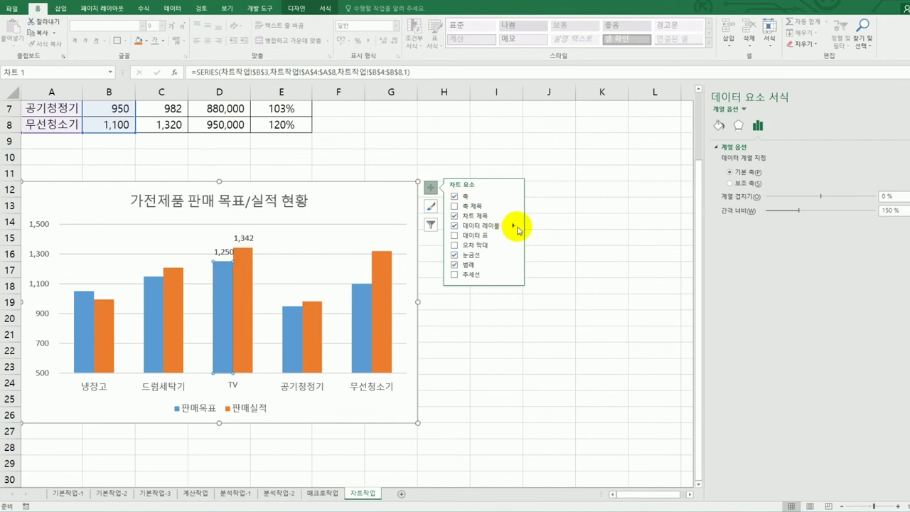
click(516, 227)
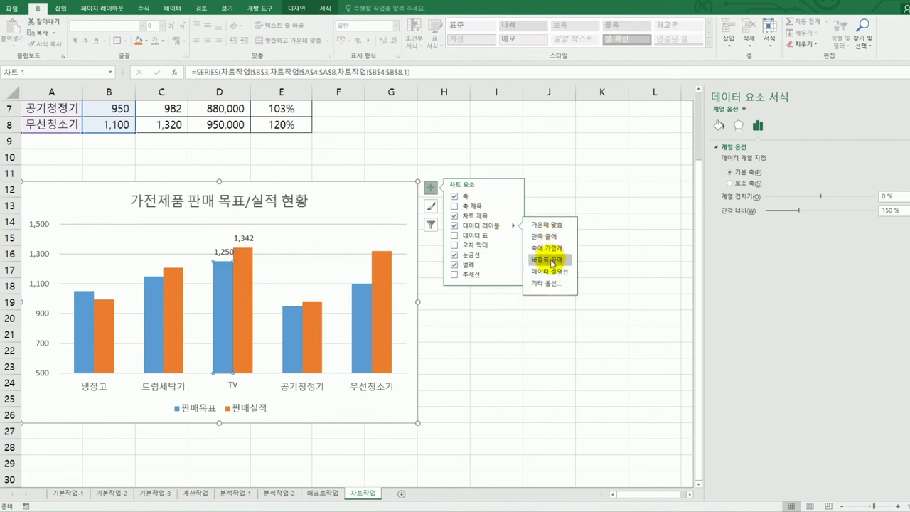
click(476, 406)
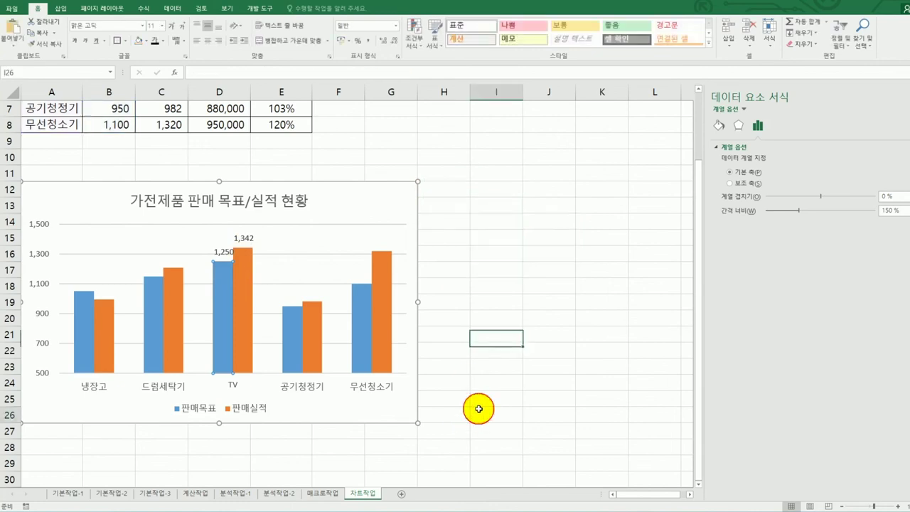
click(480, 410)
Step: Apply the centred inner shadow preset to the chart area
click(372, 212)
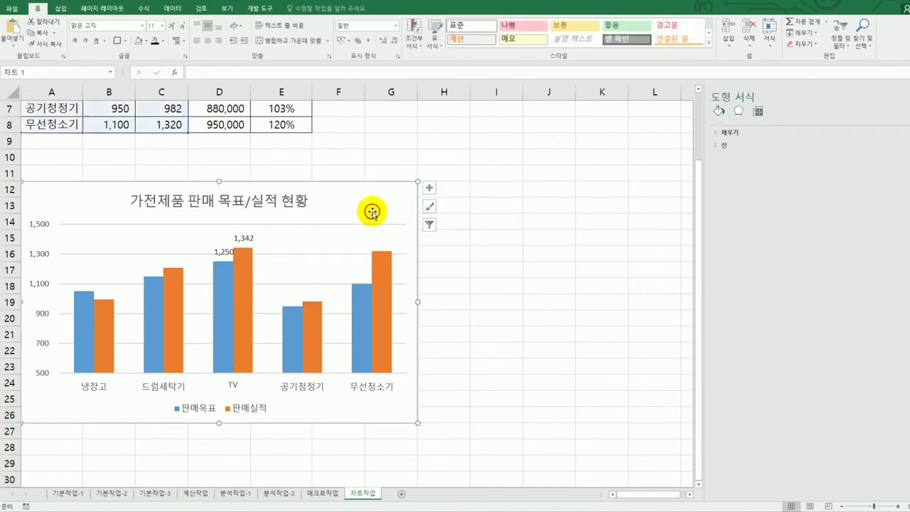
click(738, 129)
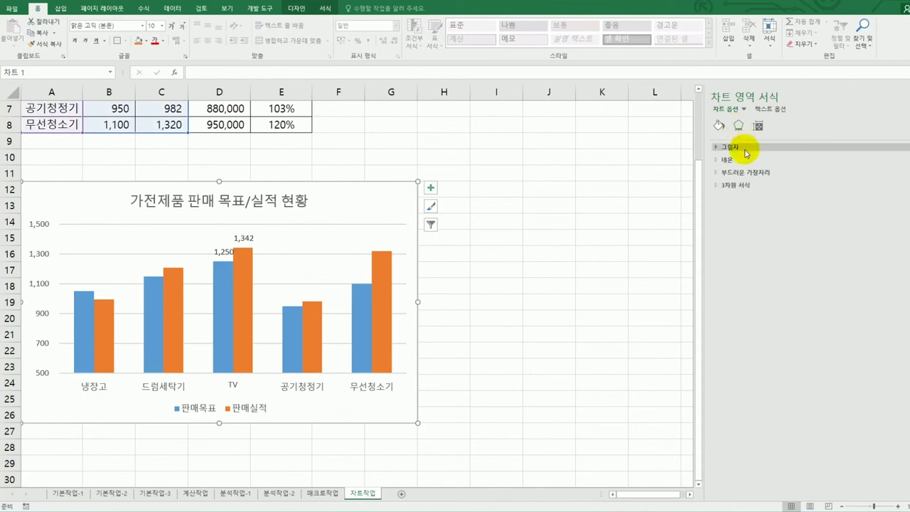
click(745, 150)
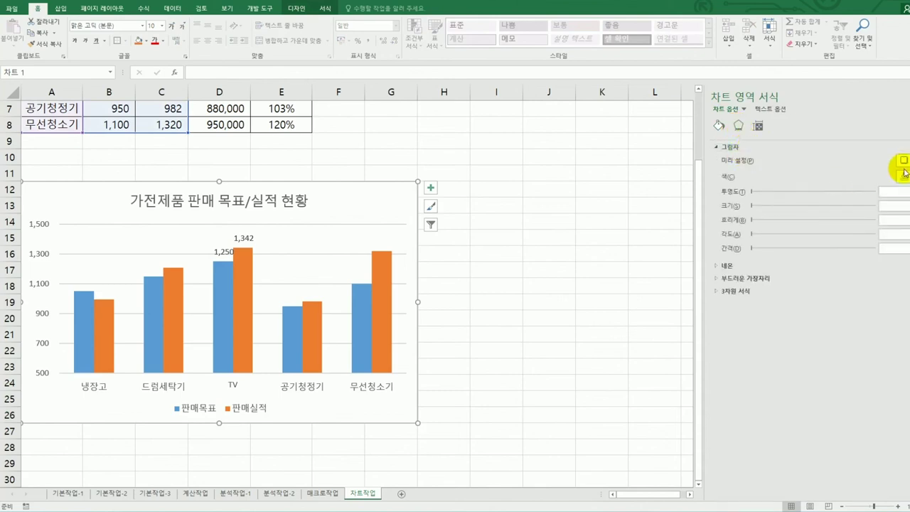
click(904, 161)
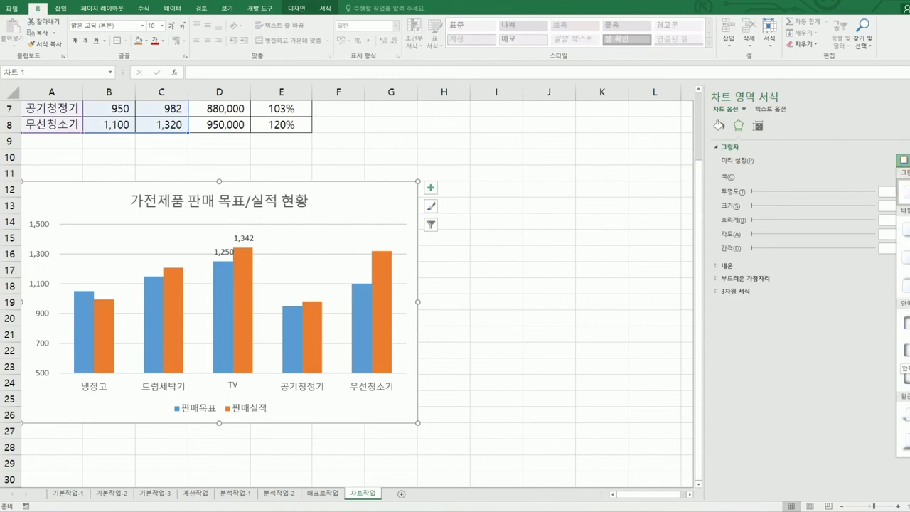
click(903, 351)
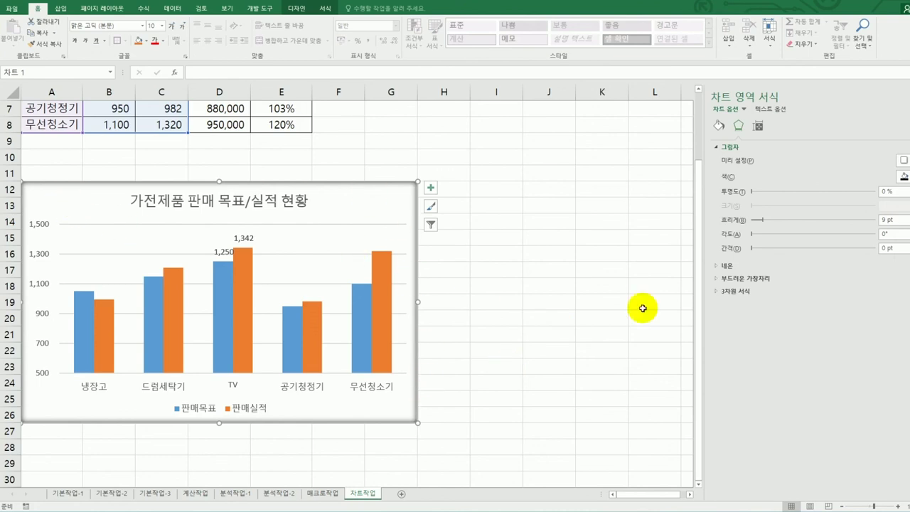
Step: Give the chart area border rounded corners (둥근 모서리) and deselect the chart
click(718, 126)
click(729, 160)
click(769, 392)
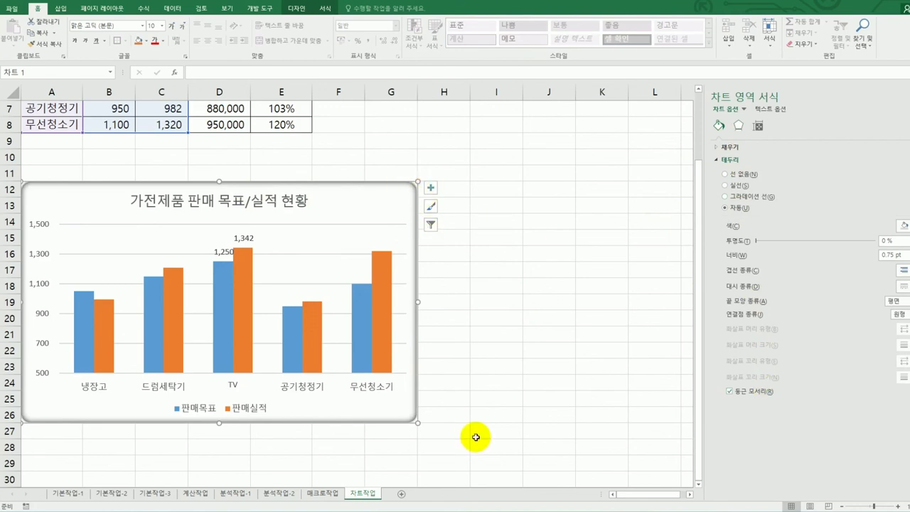
click(485, 410)
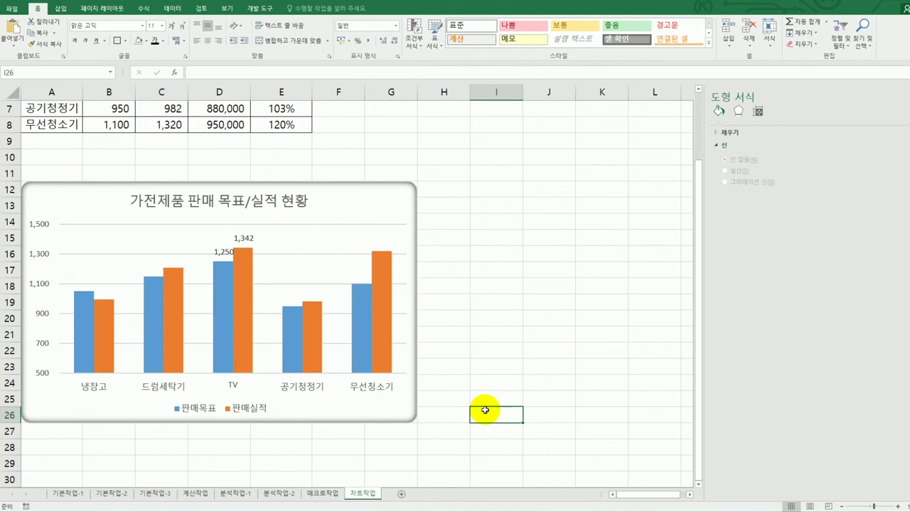
scroll(485, 410, up, 2)
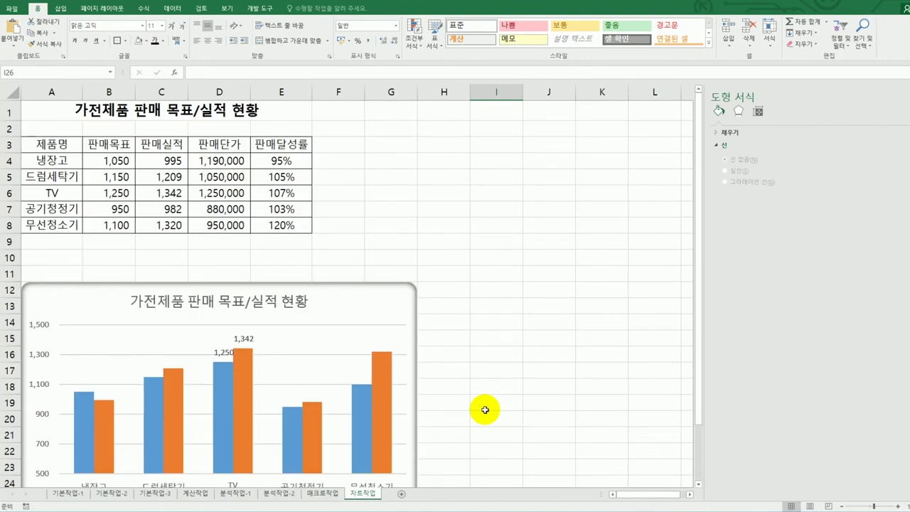